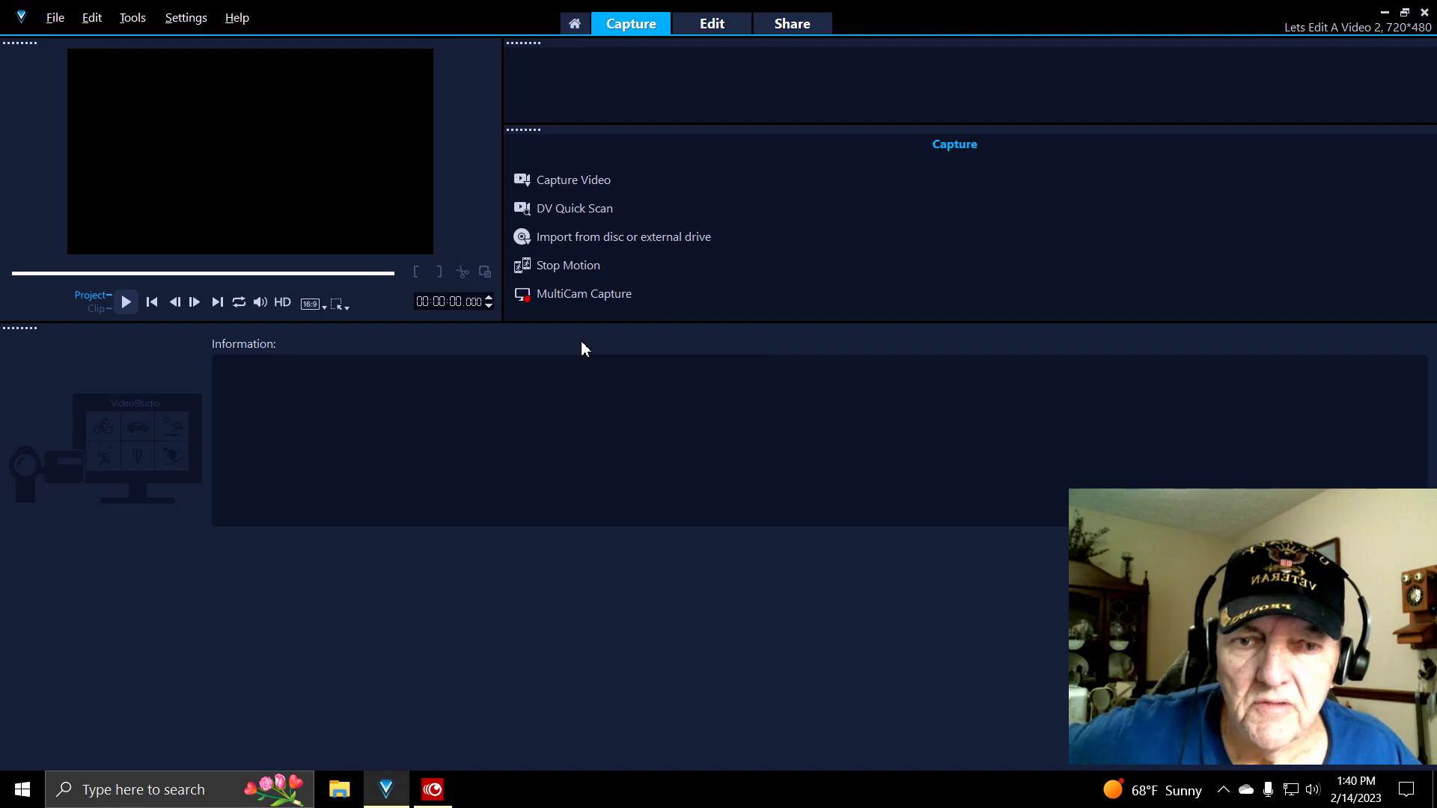
- Minimize the VideoStudio editor window to reveal the Windows desktop
left_click(1384, 13)
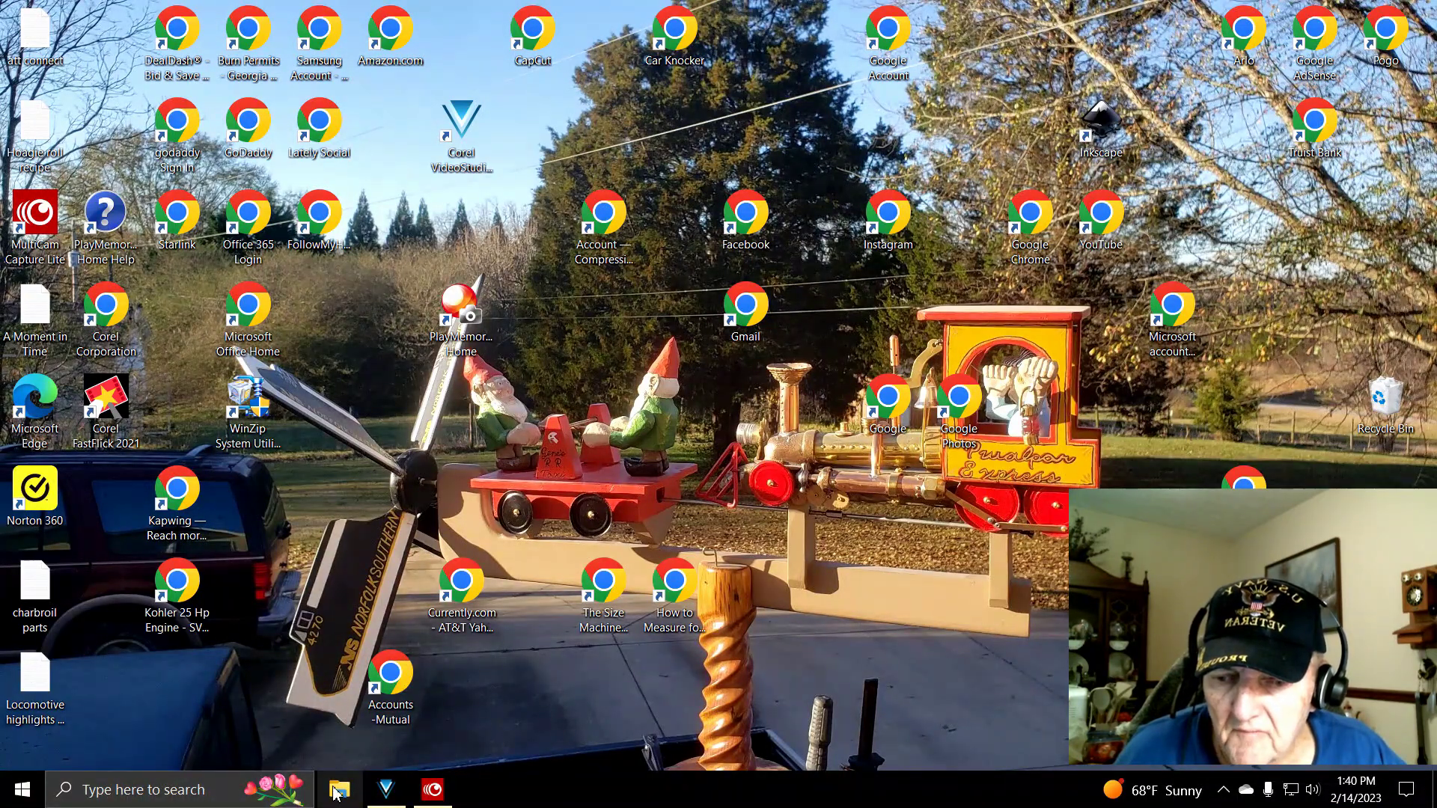
- Browse File Explorer to Videos > Handycam > 2-11-2023 to show the two camera clips
left_click(338, 790)
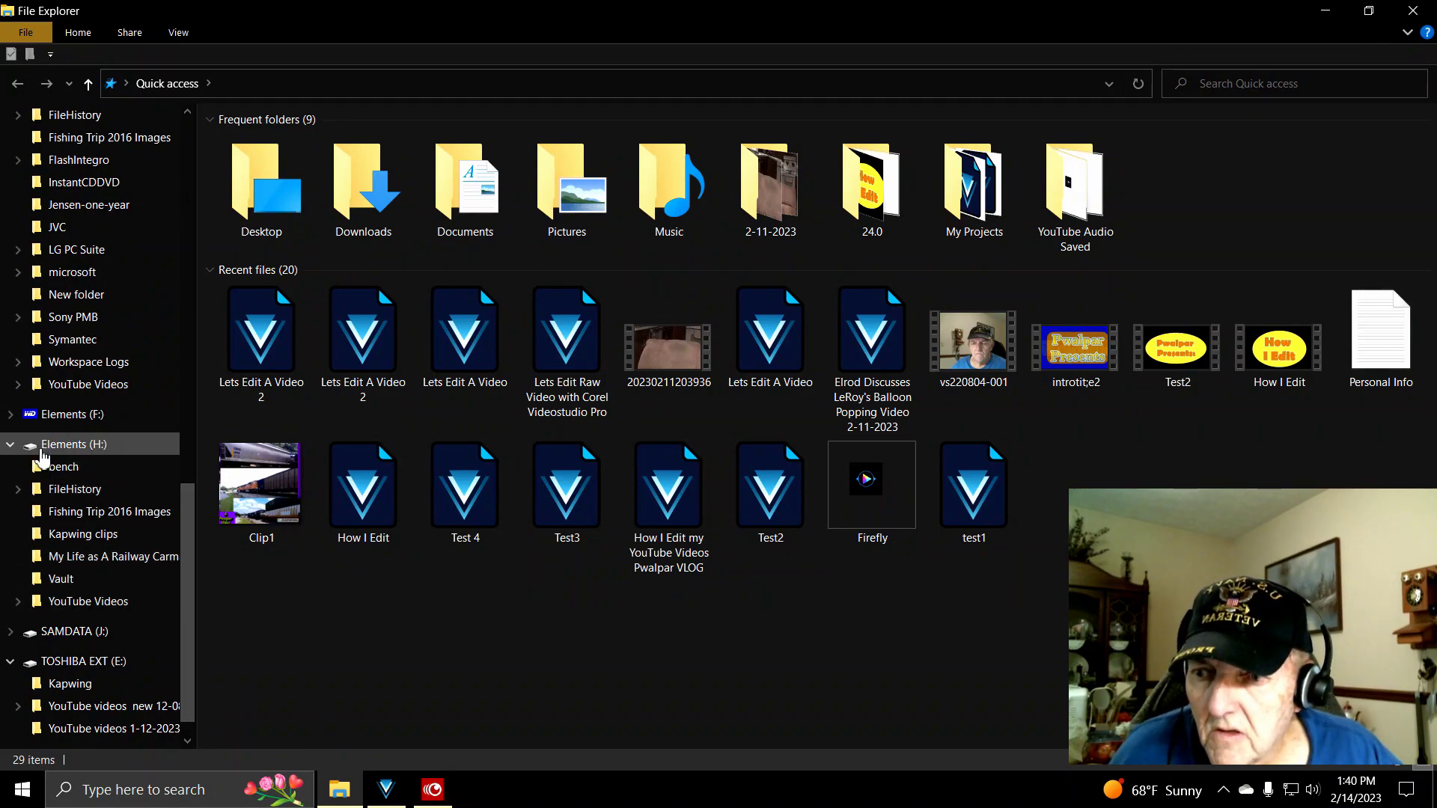
left_click_drag(187, 524, 201, 131)
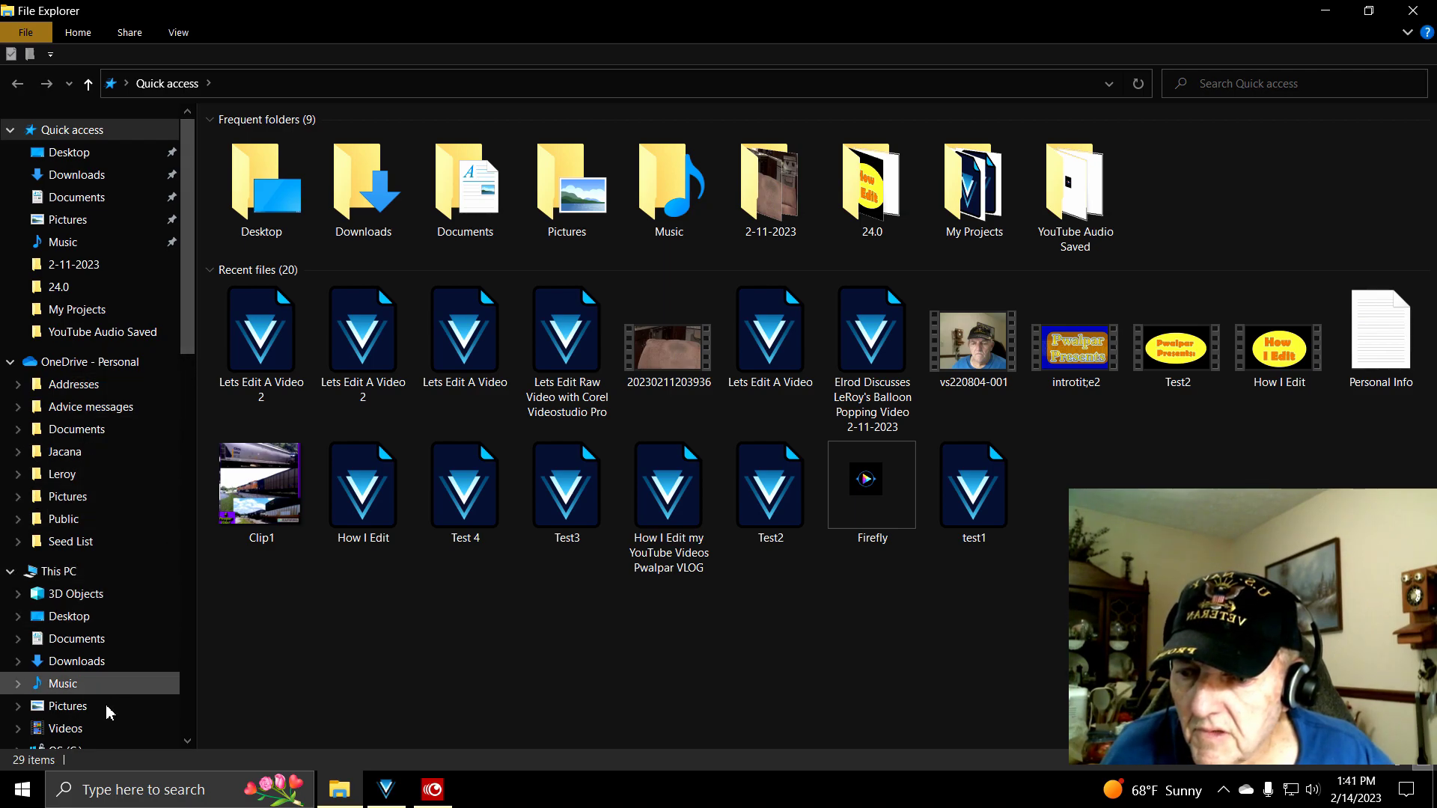
left_click(65, 732)
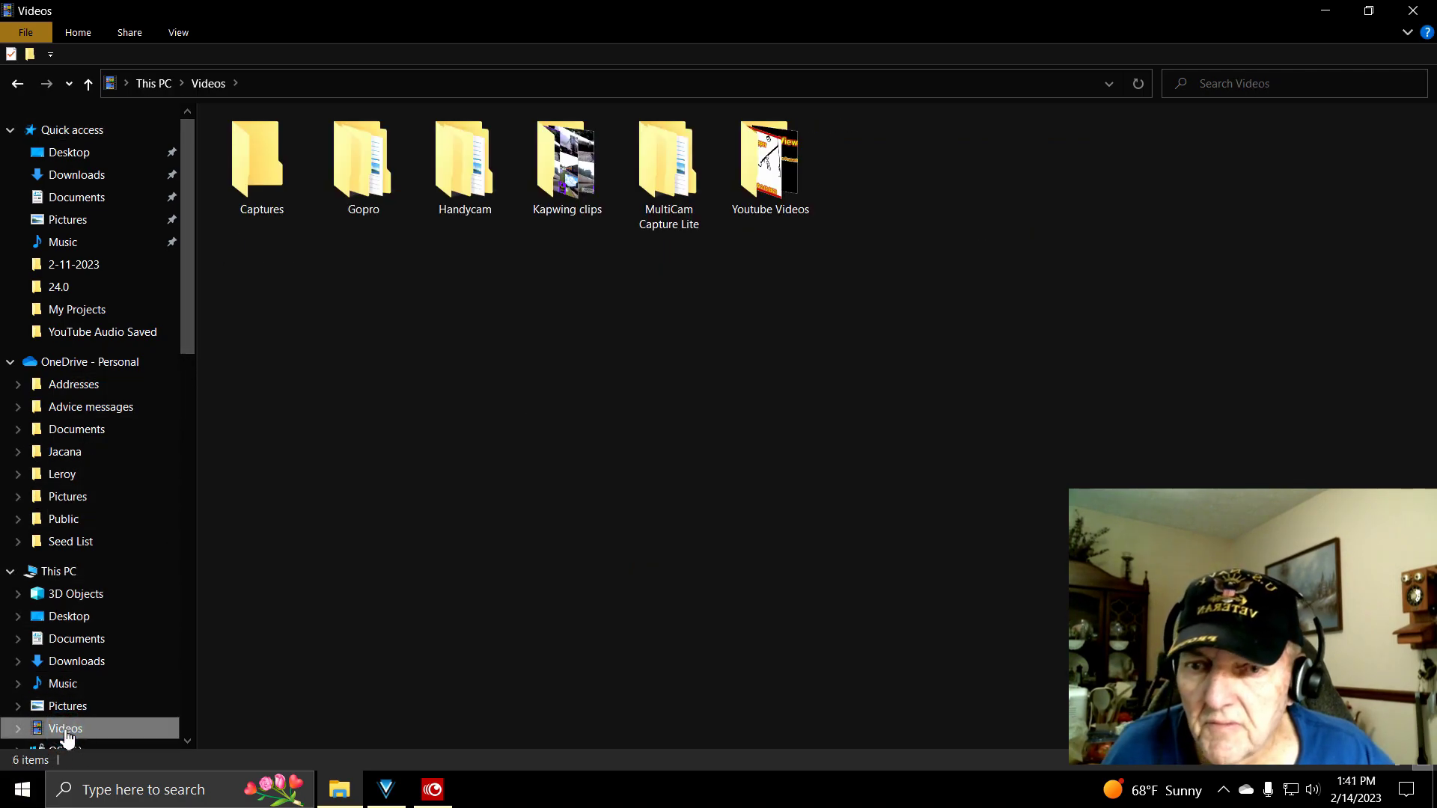
double_click(459, 178)
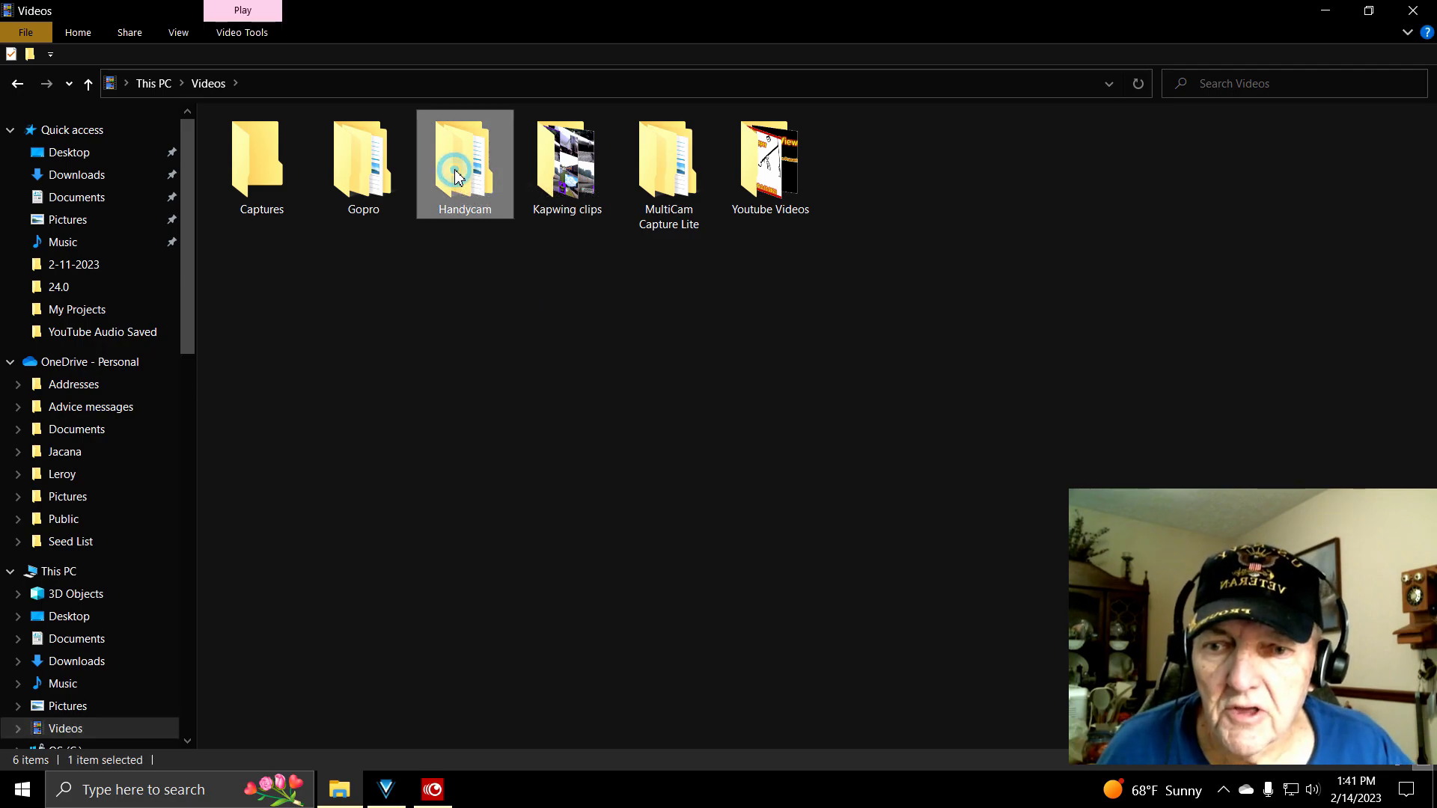
double_click(250, 163)
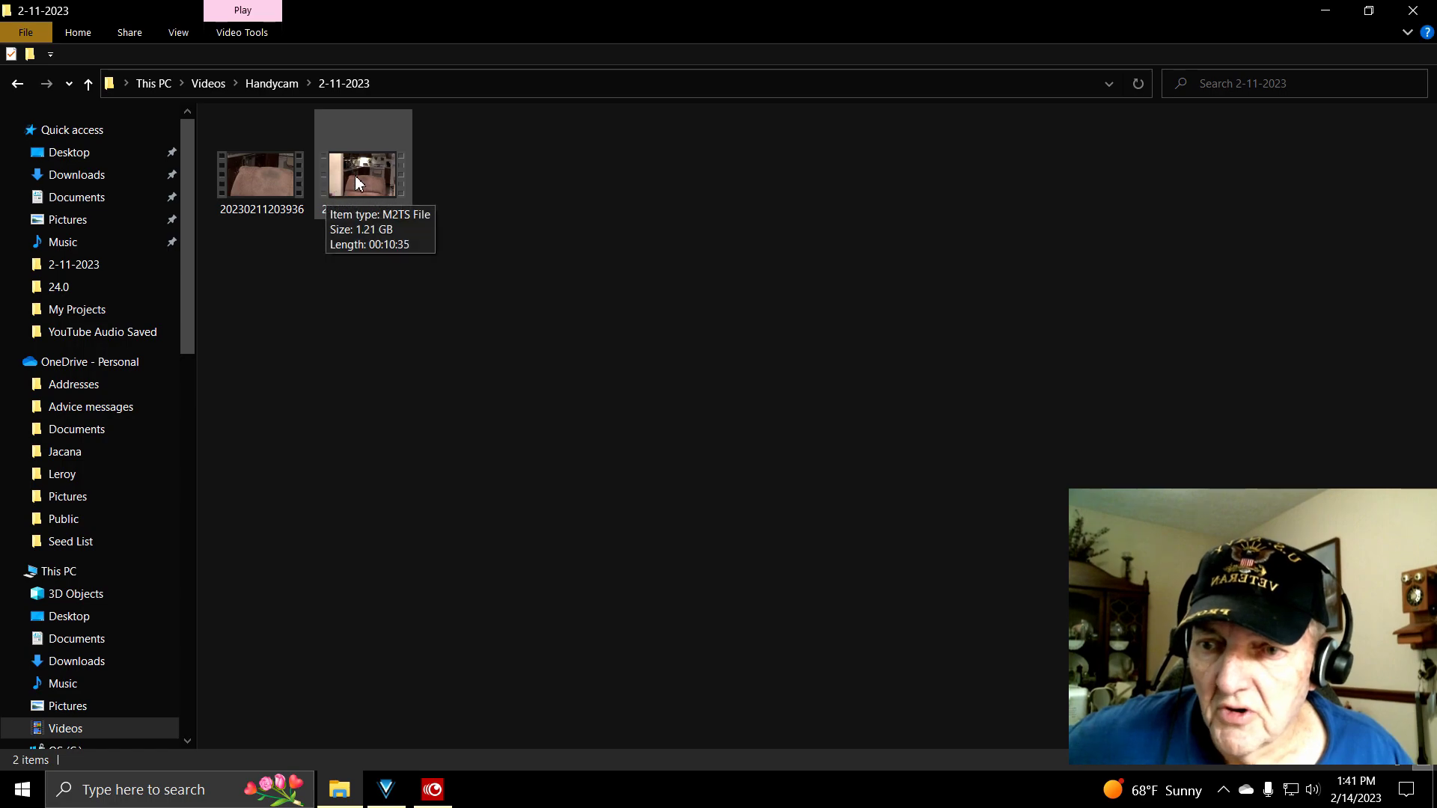
mouse_move(376, 190)
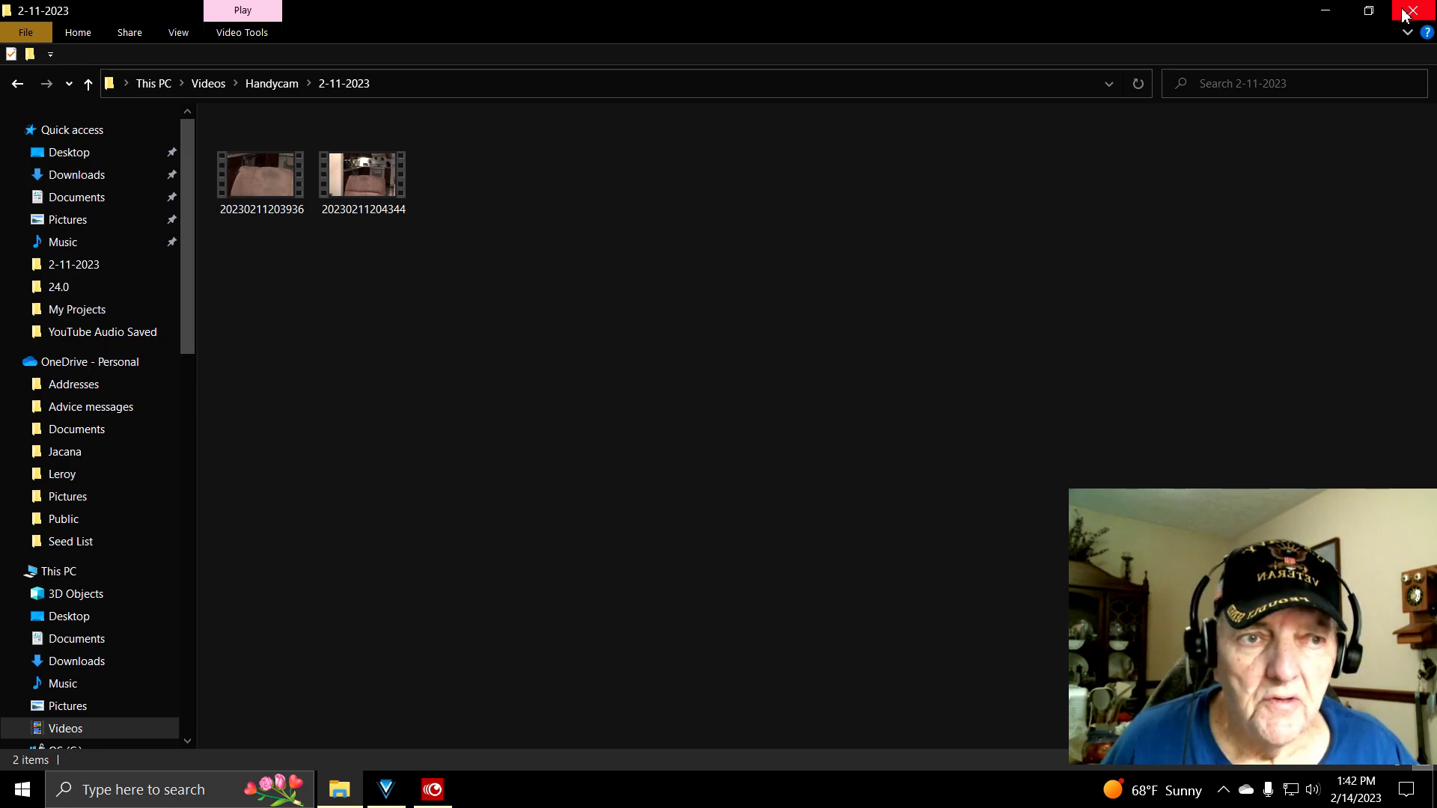
- Close Explorer and bring VideoStudio up in its Edit workspace
left_click(1404, 11)
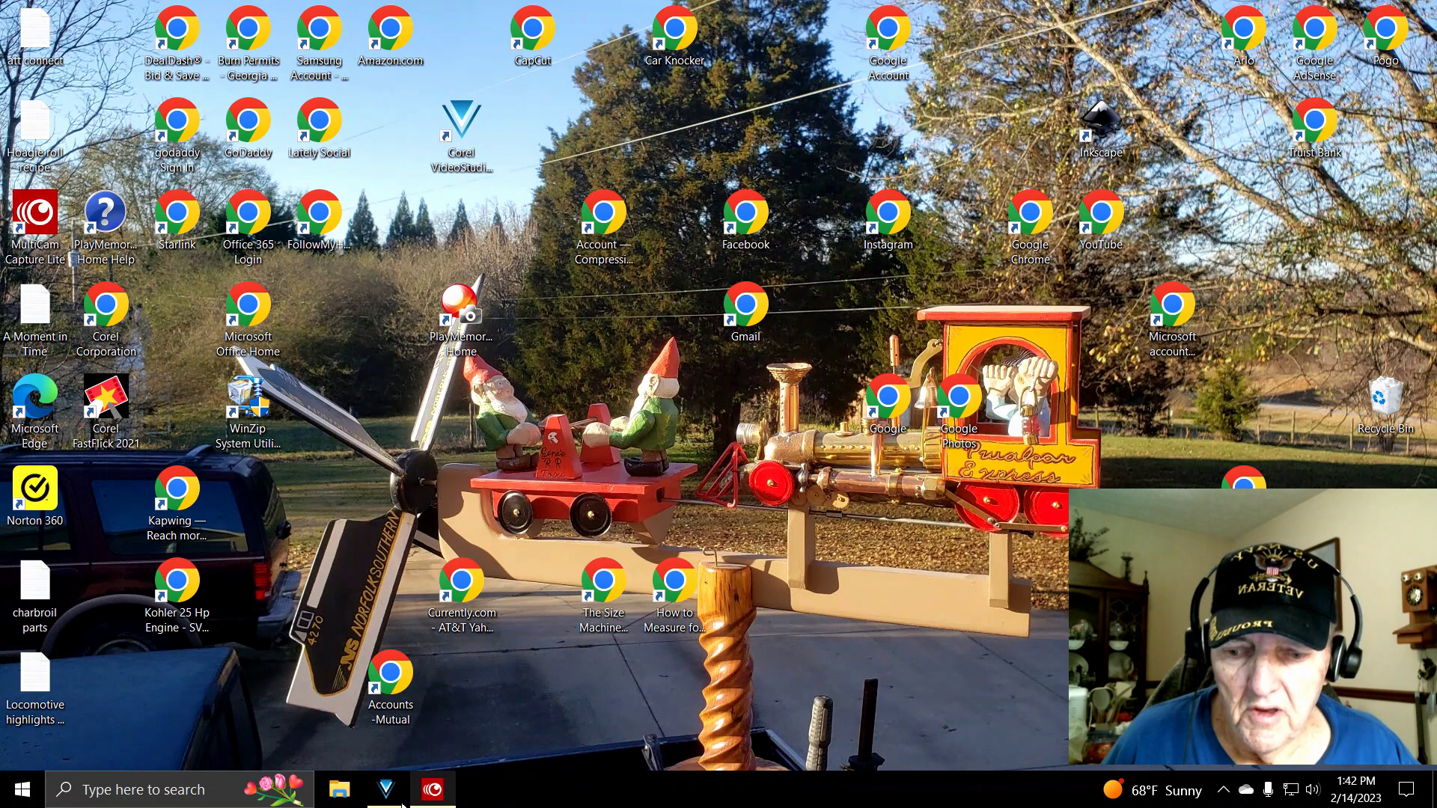
left_click(386, 792)
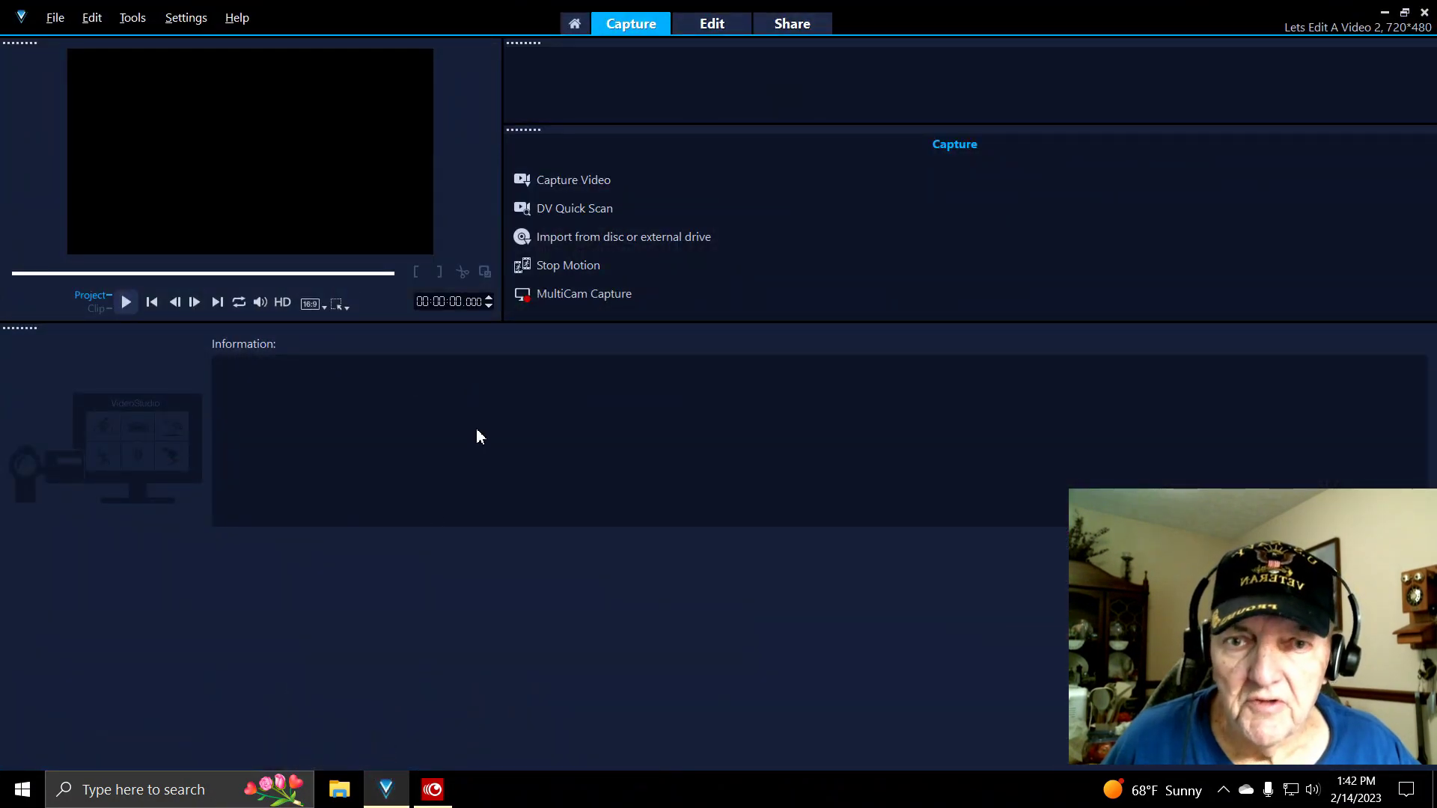
left_click(712, 26)
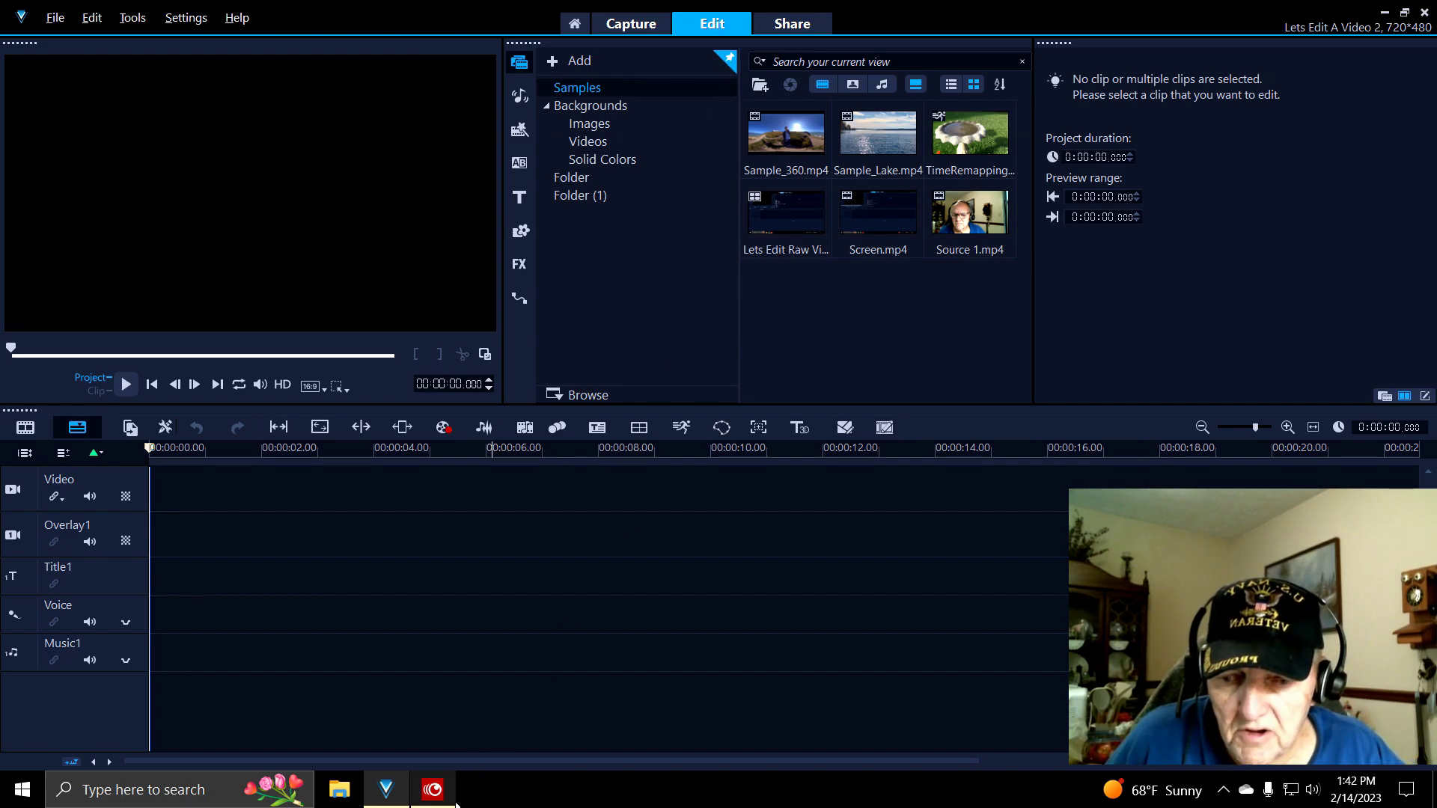
- Reopen Explorer at Videos > Handycam > 2-11-2023 as a smaller, restored-down window
left_click(339, 792)
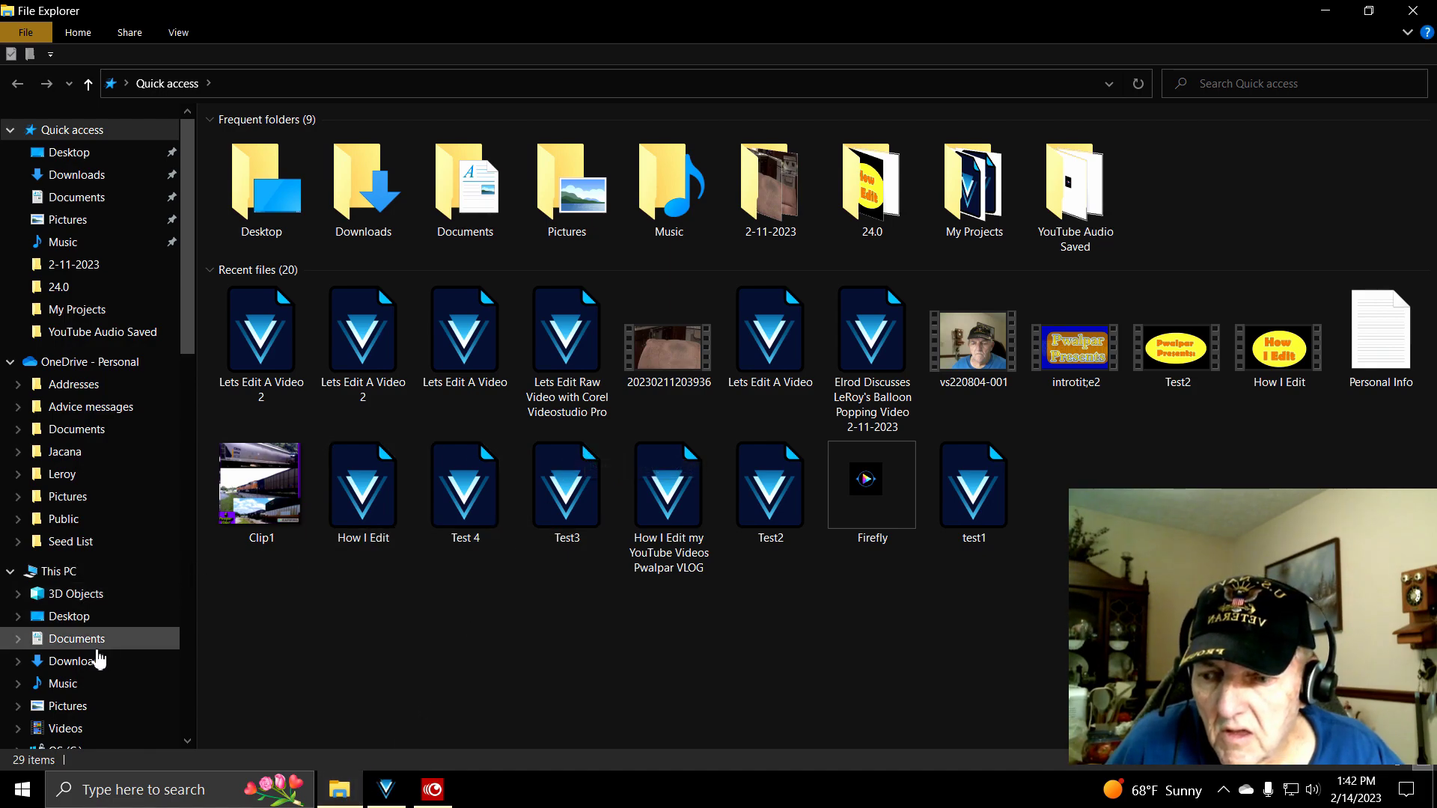
left_click(73, 734)
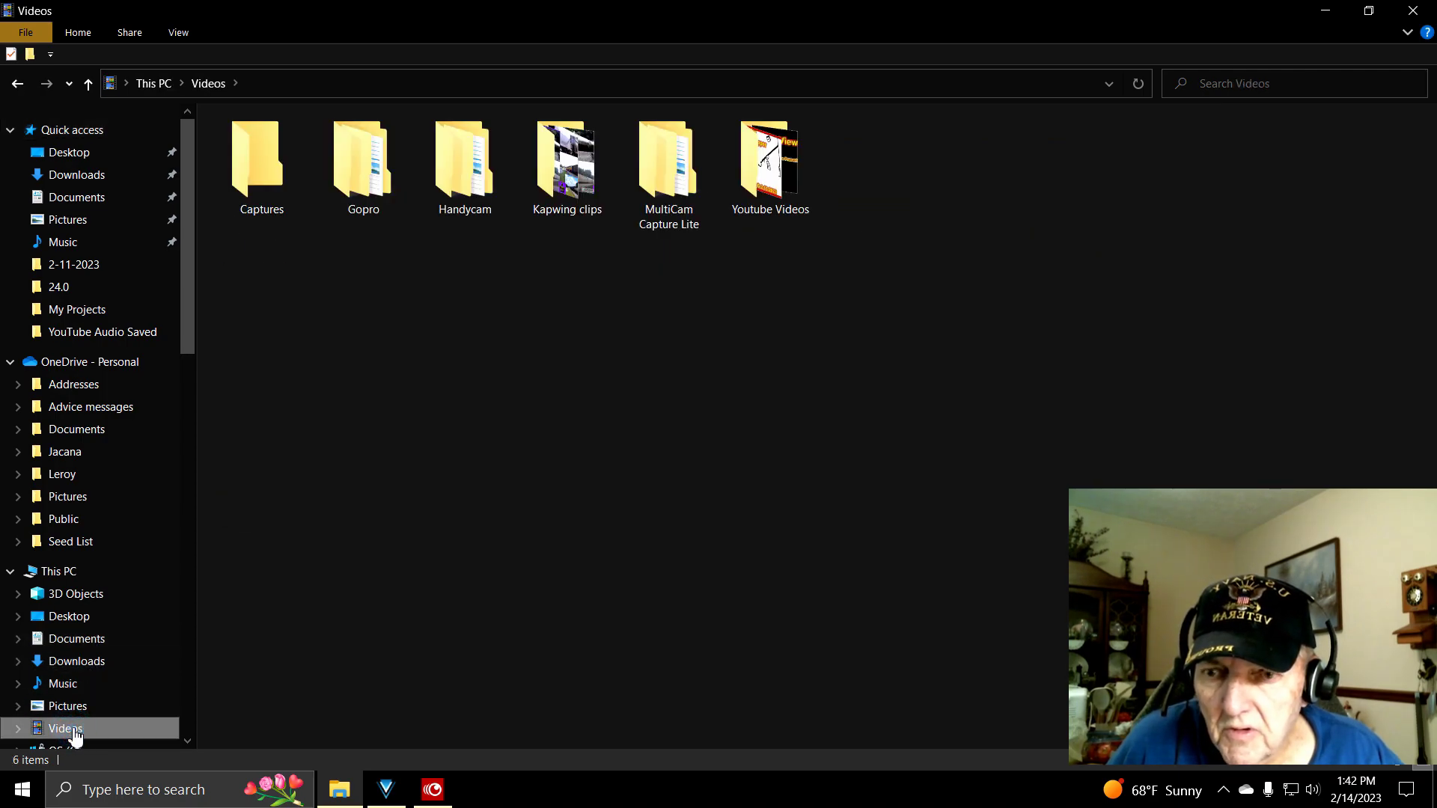
double_click(473, 179)
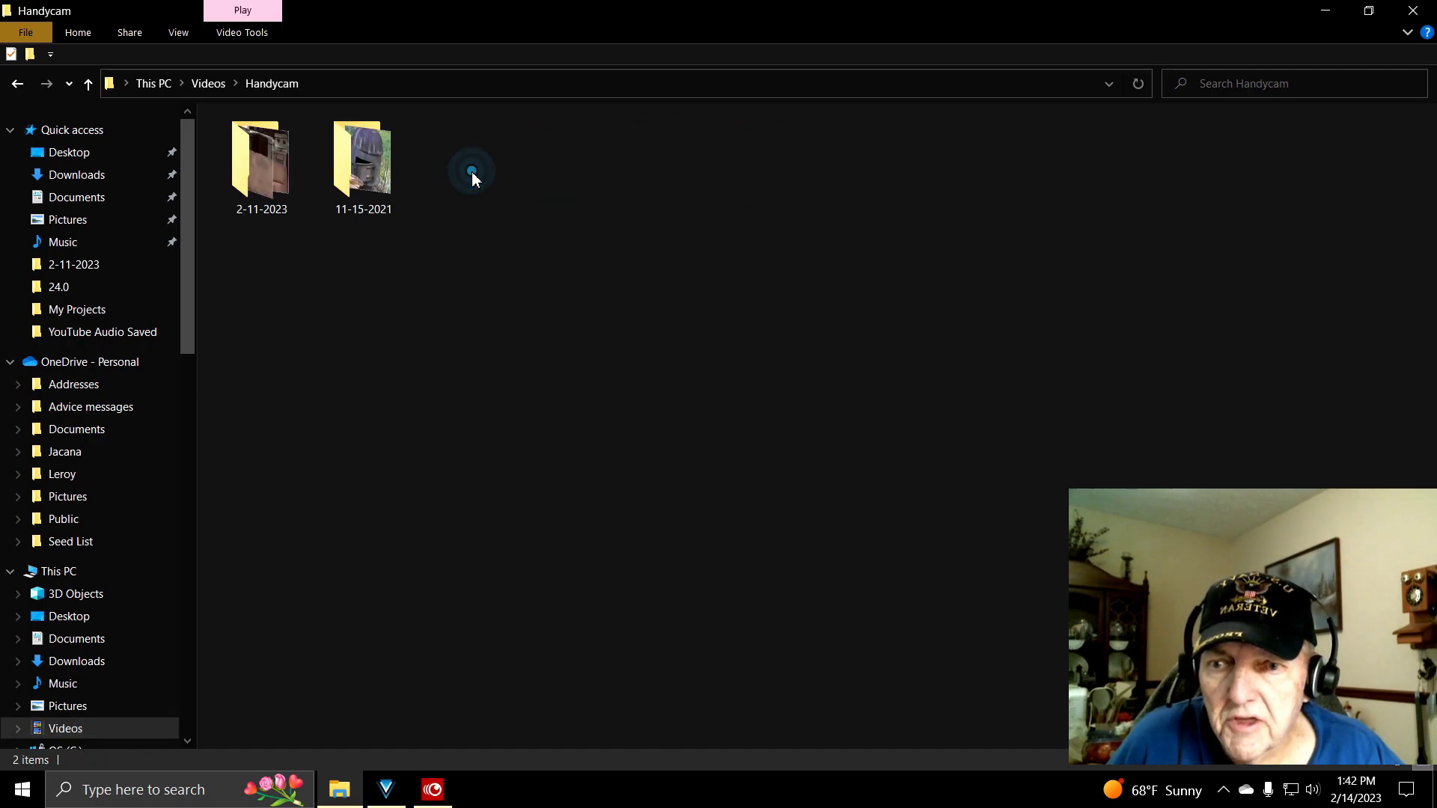
double_click(271, 185)
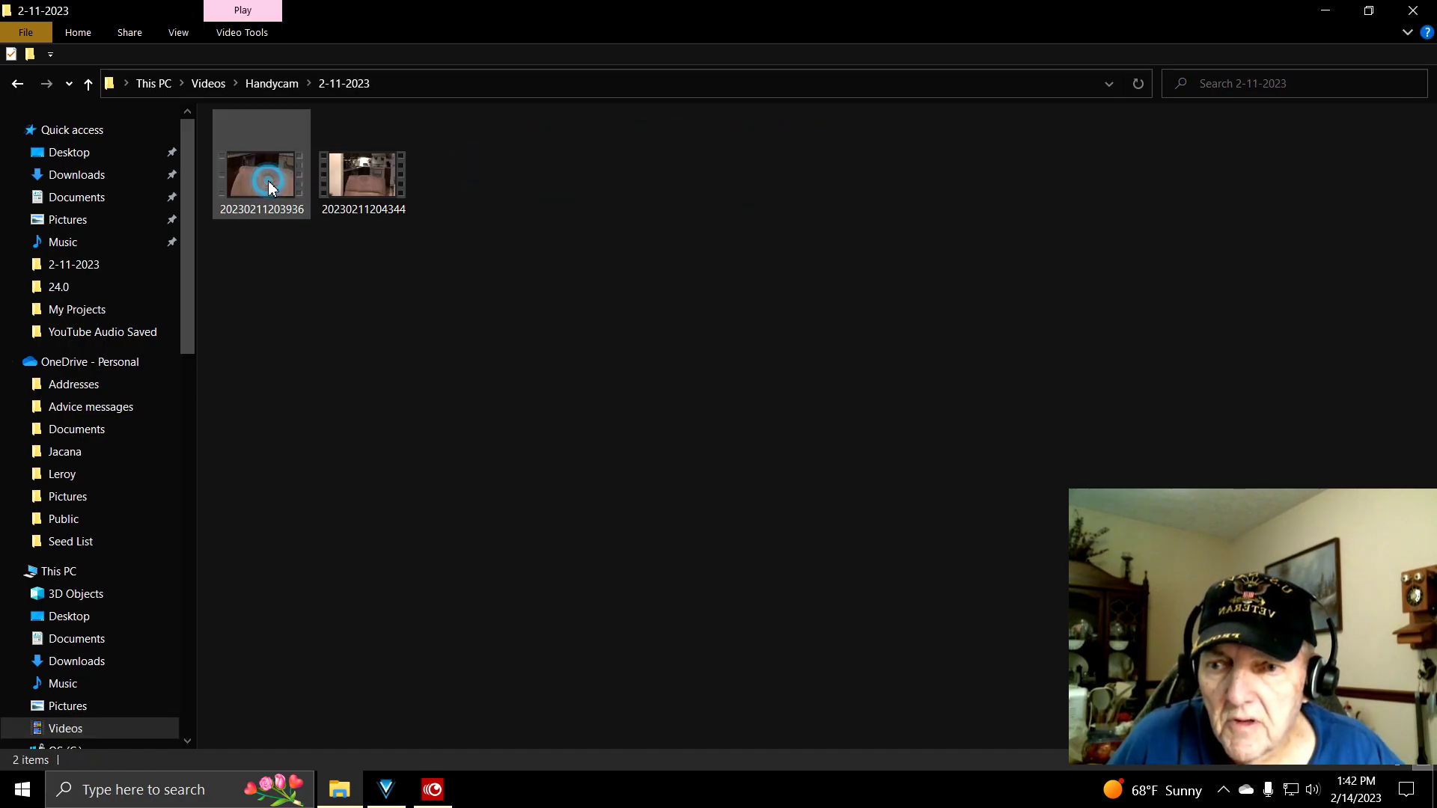
left_click(1369, 11)
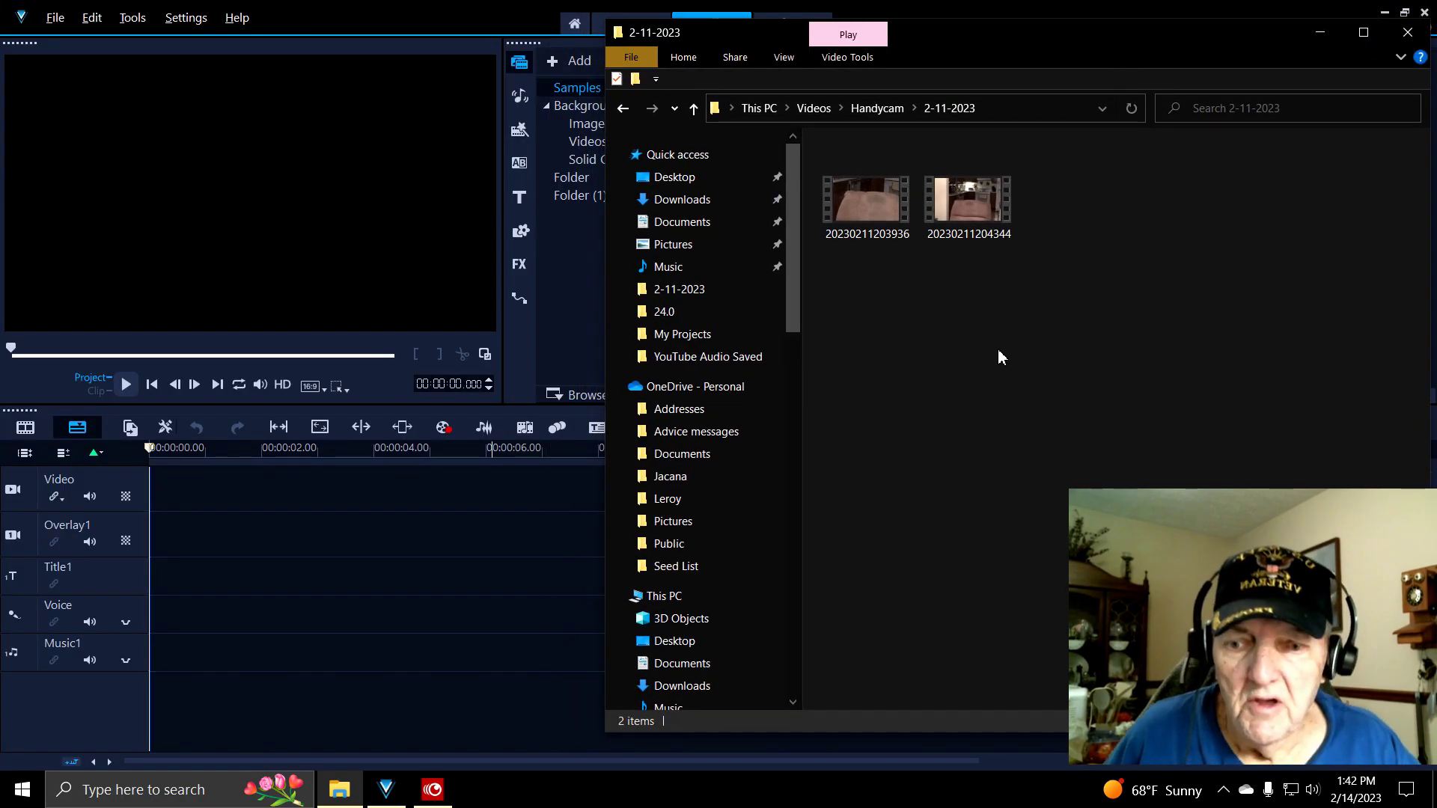
left_click_drag(864, 200, 235, 498)
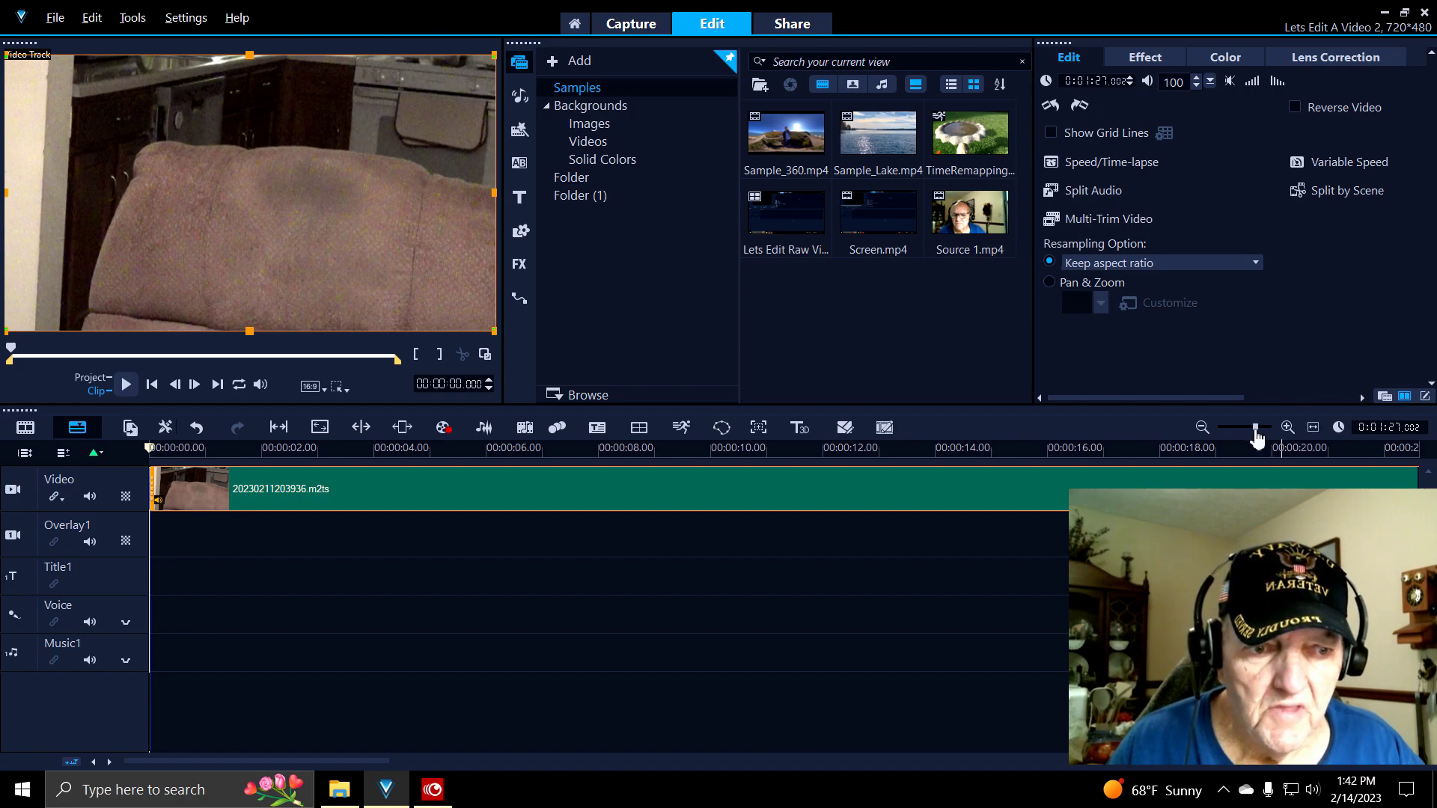
left_click_drag(1256, 428, 1221, 430)
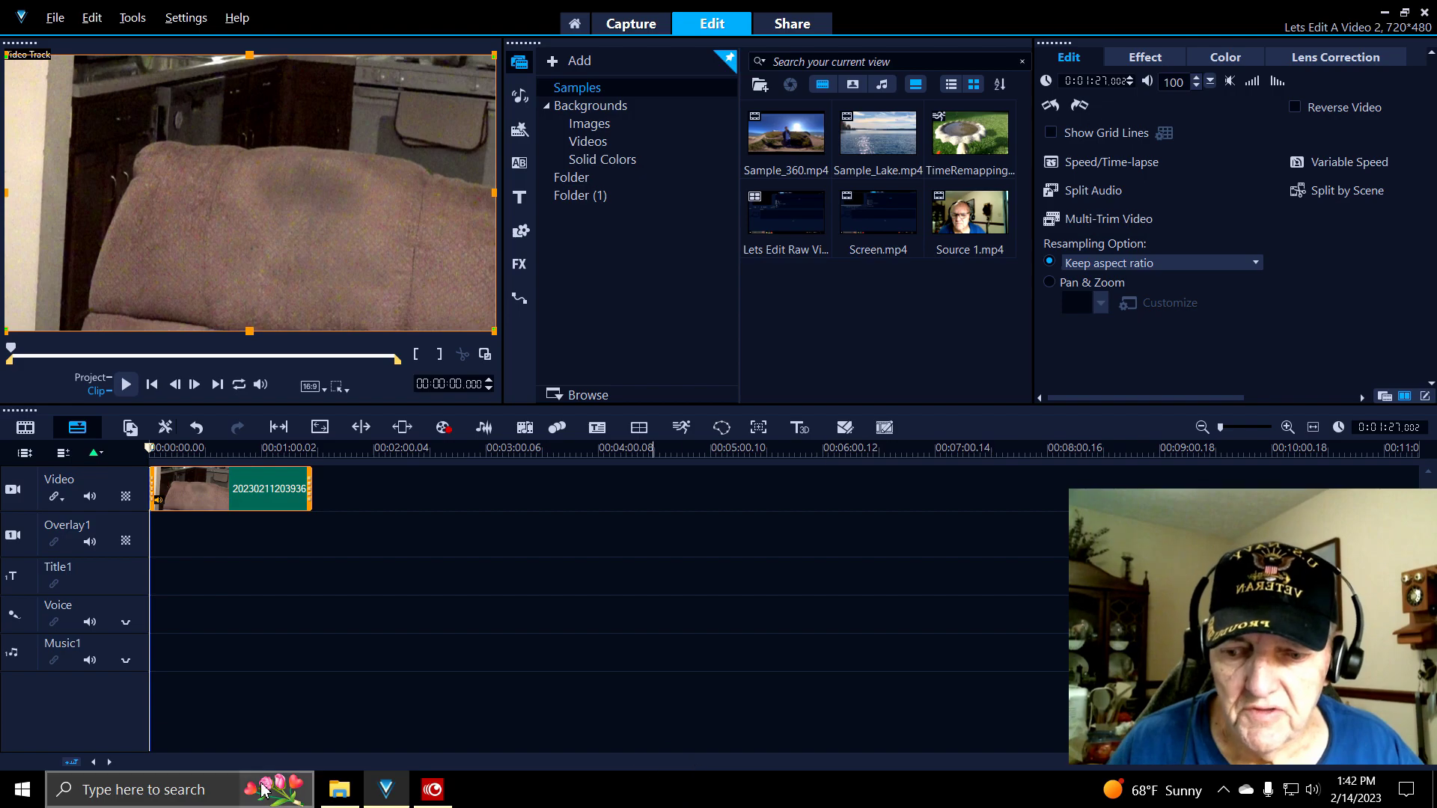
left_click(343, 794)
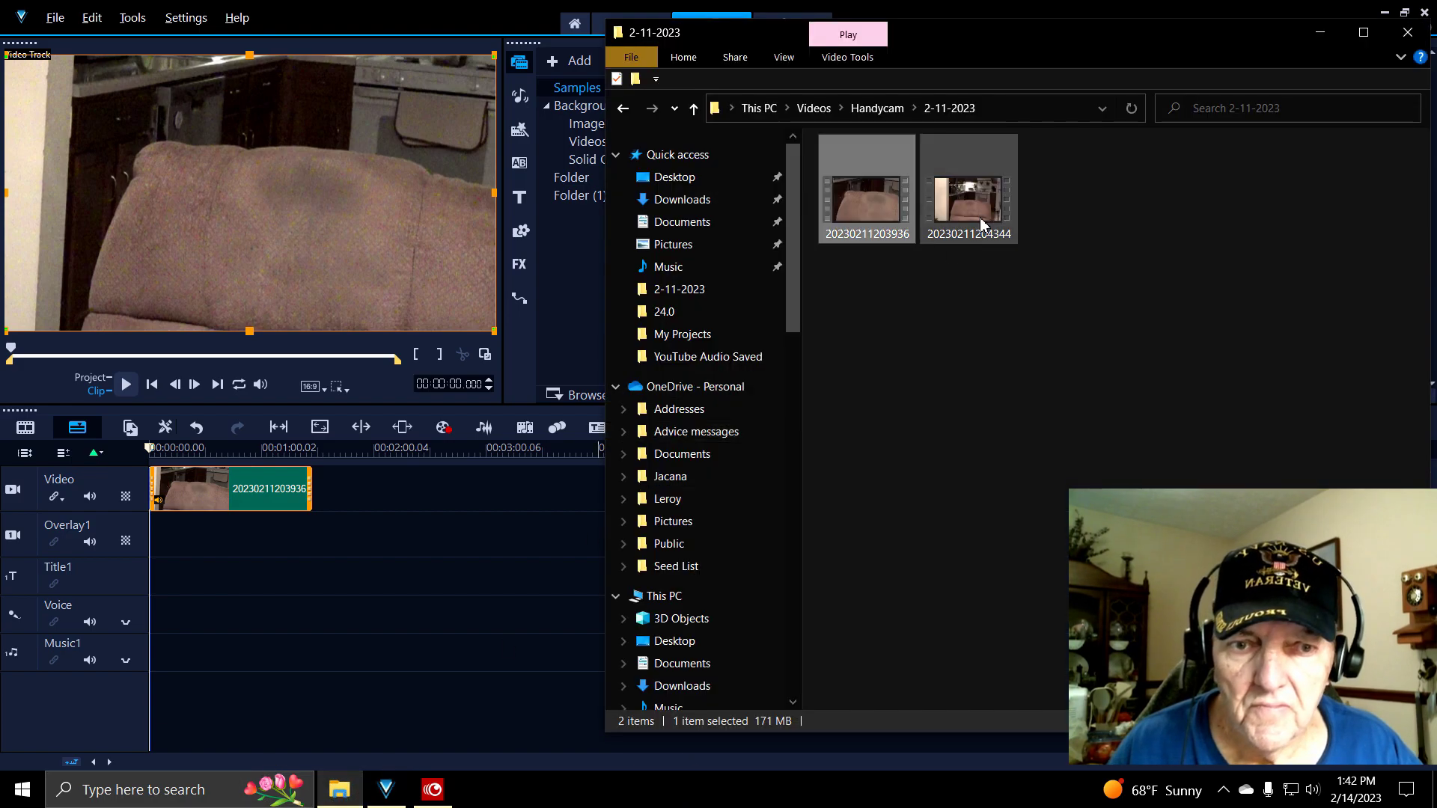
left_click_drag(980, 223, 417, 505)
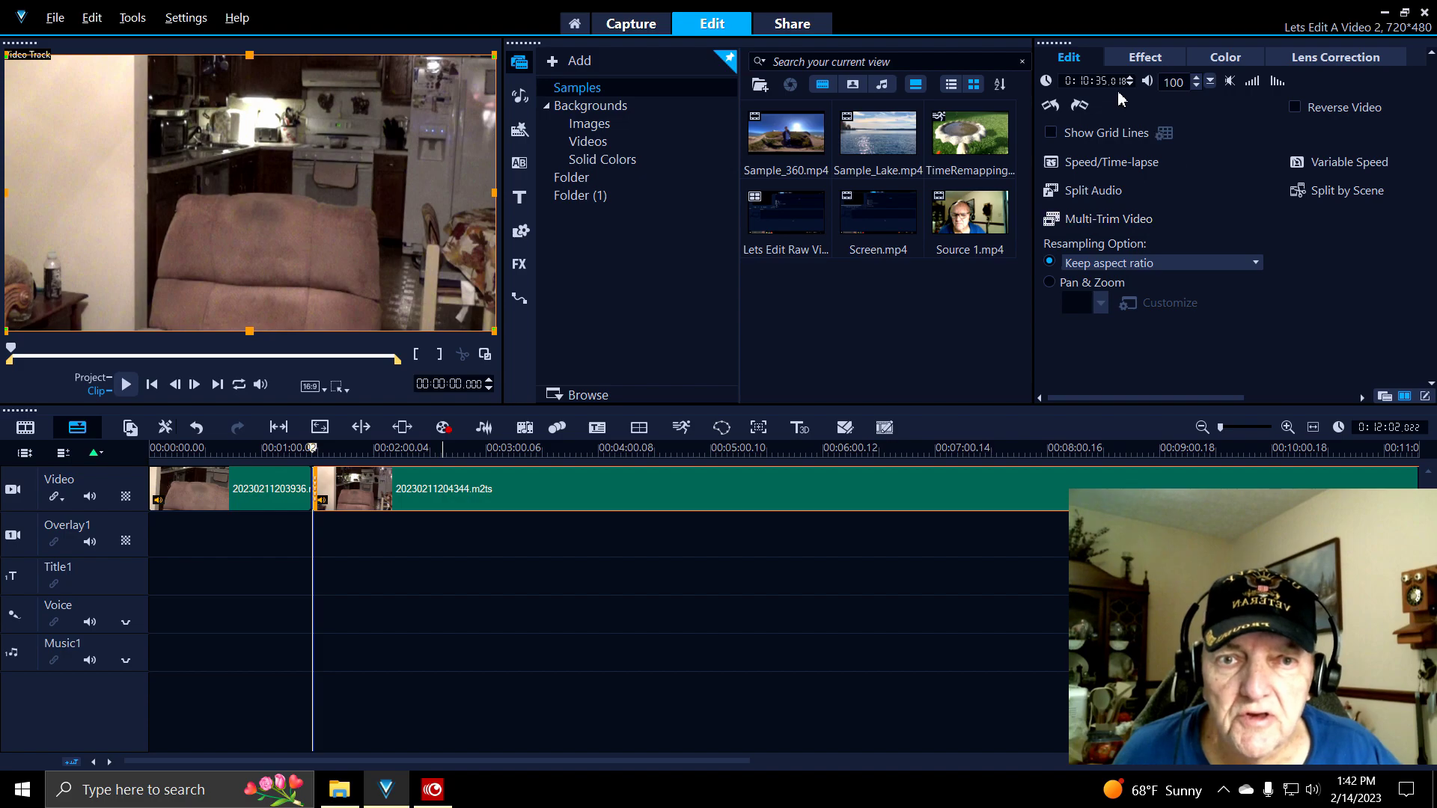
left_click(788, 24)
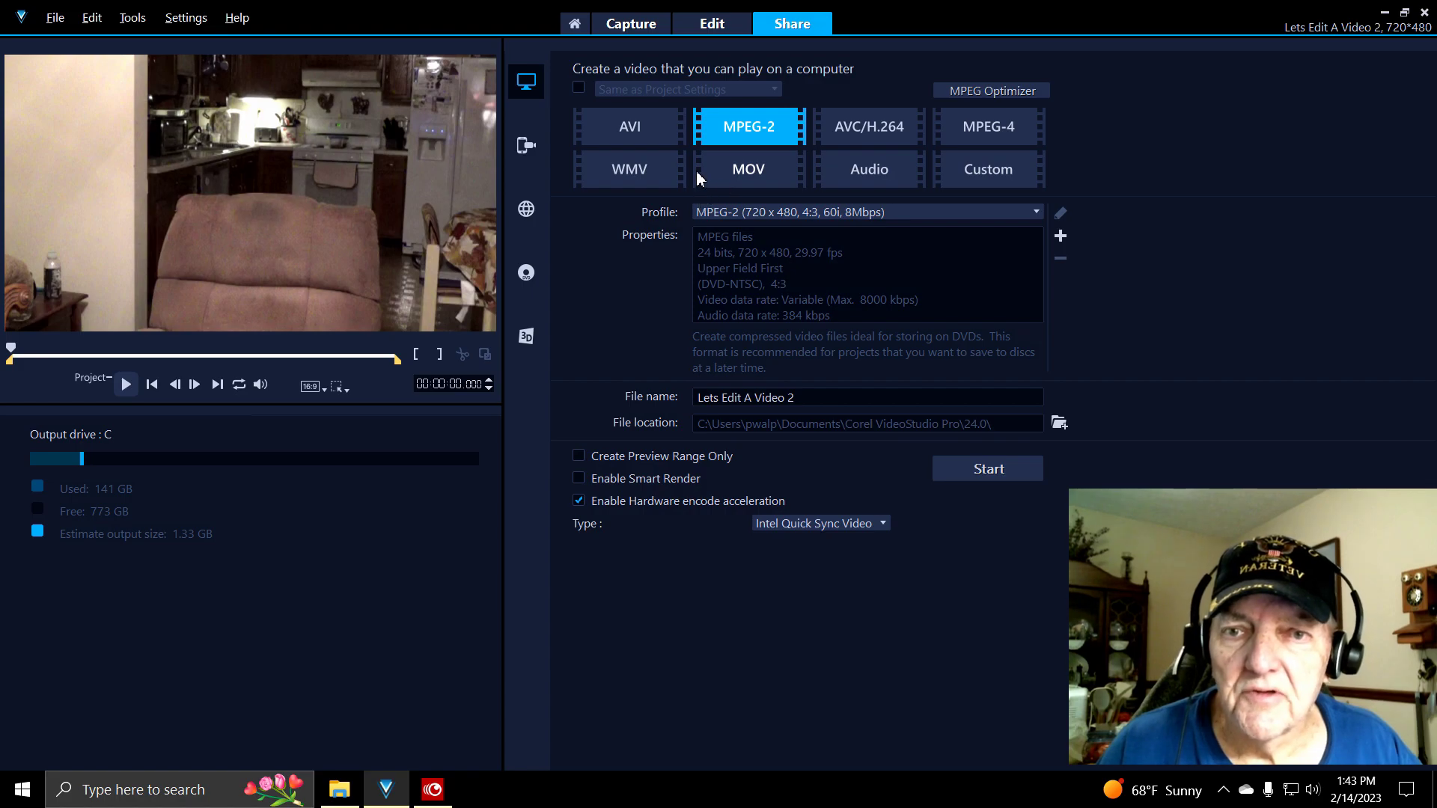
- Return from Share to the Edit workspace and scrub the playhead to around 56 seconds
left_click(627, 25)
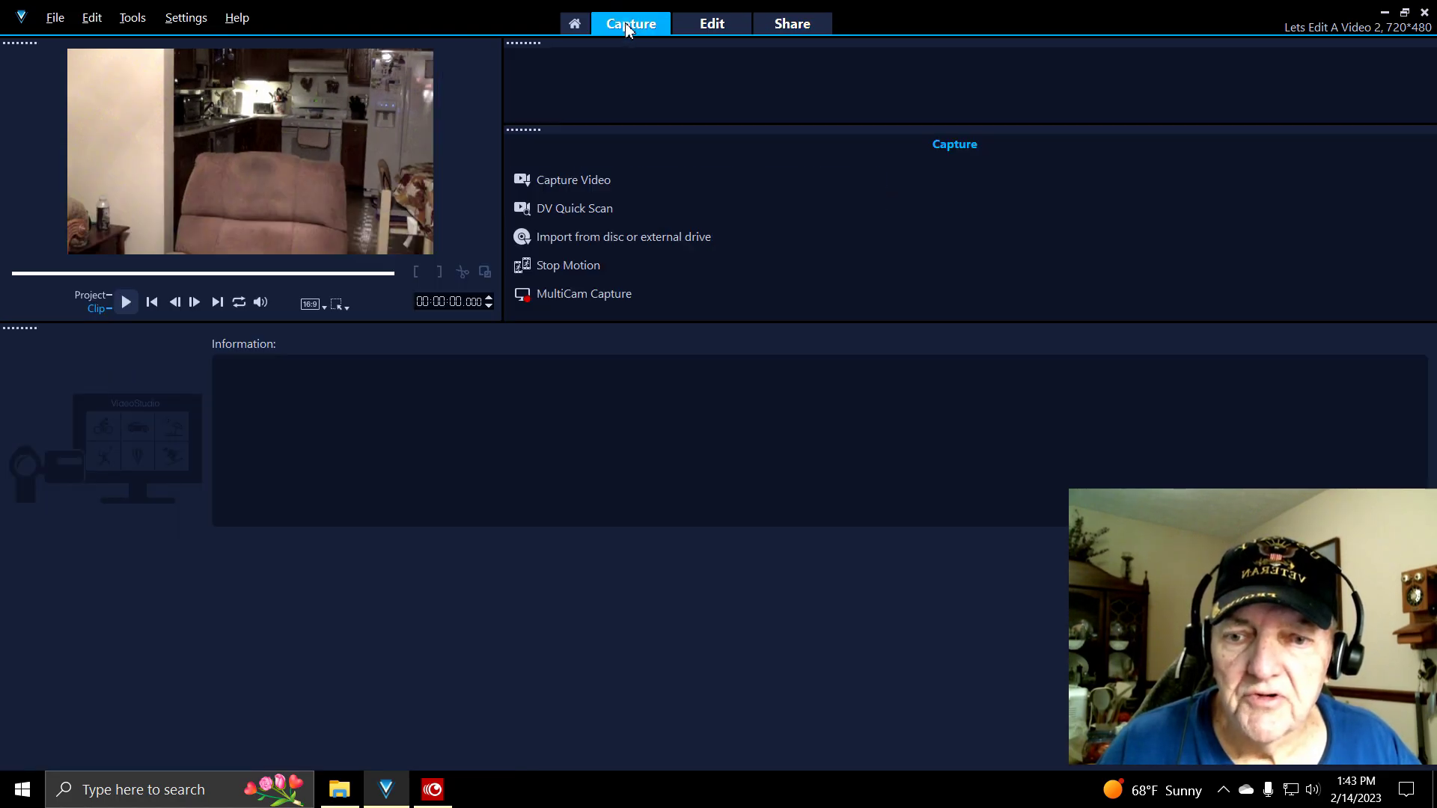
left_click(712, 33)
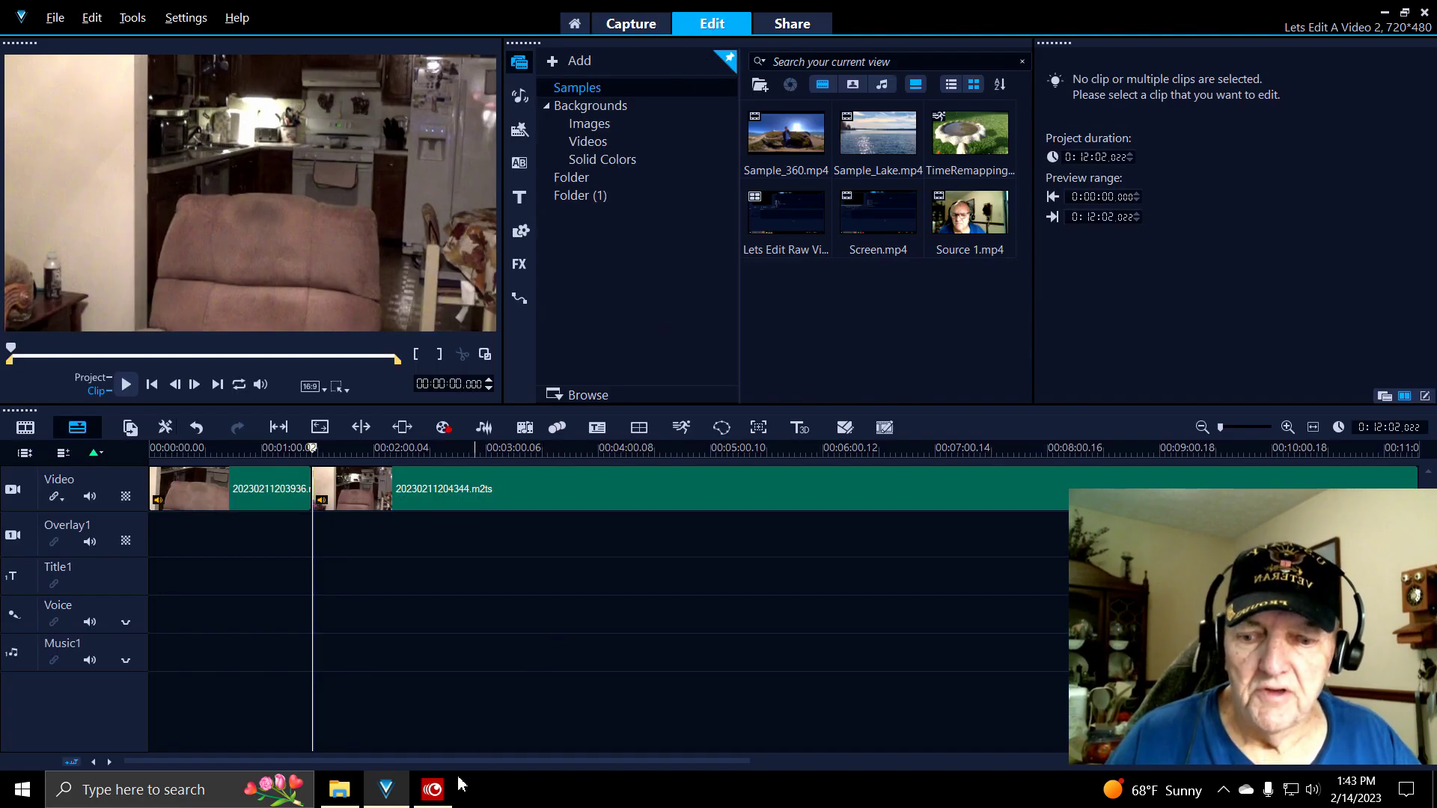
mouse_move(433, 792)
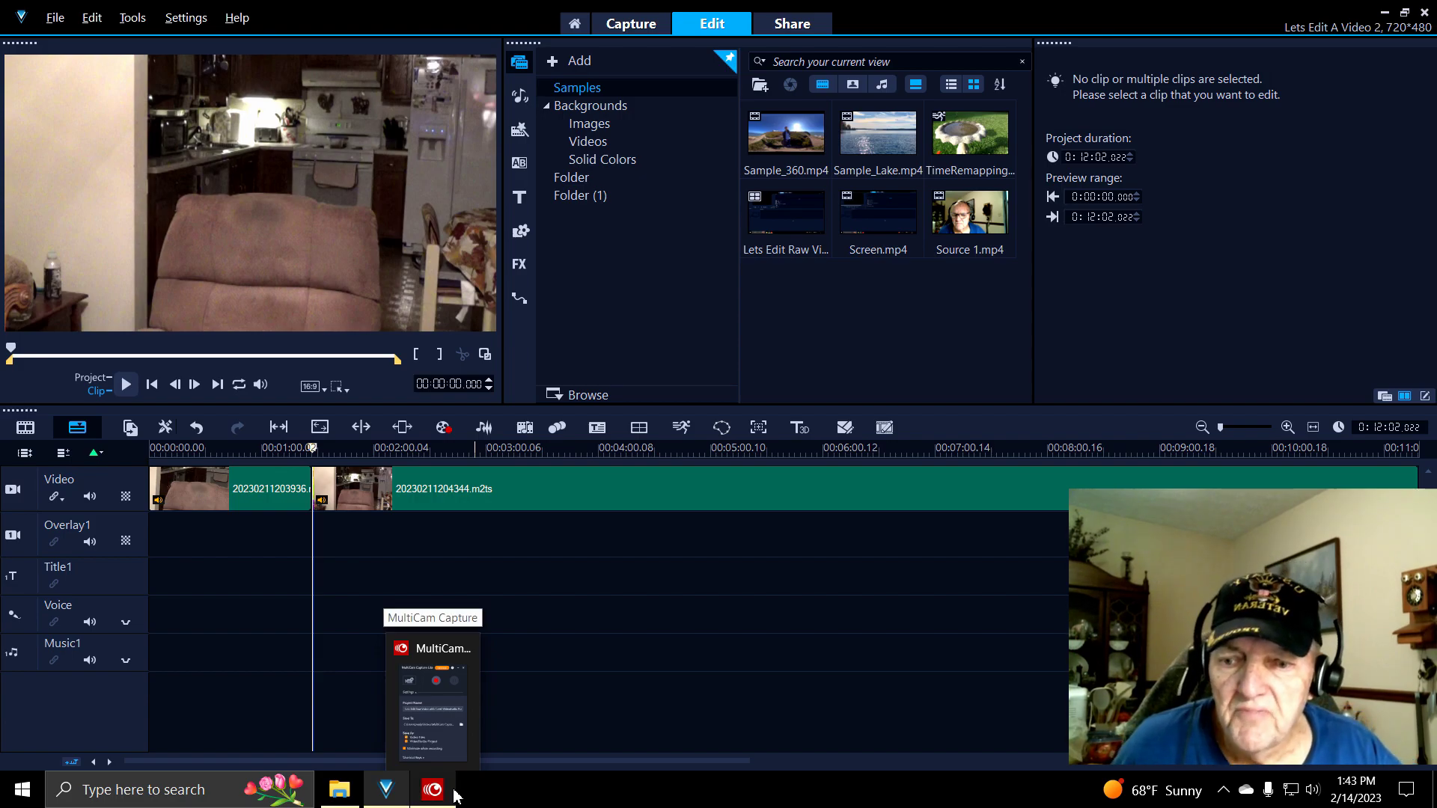
left_click_drag(312, 447, 243, 464)
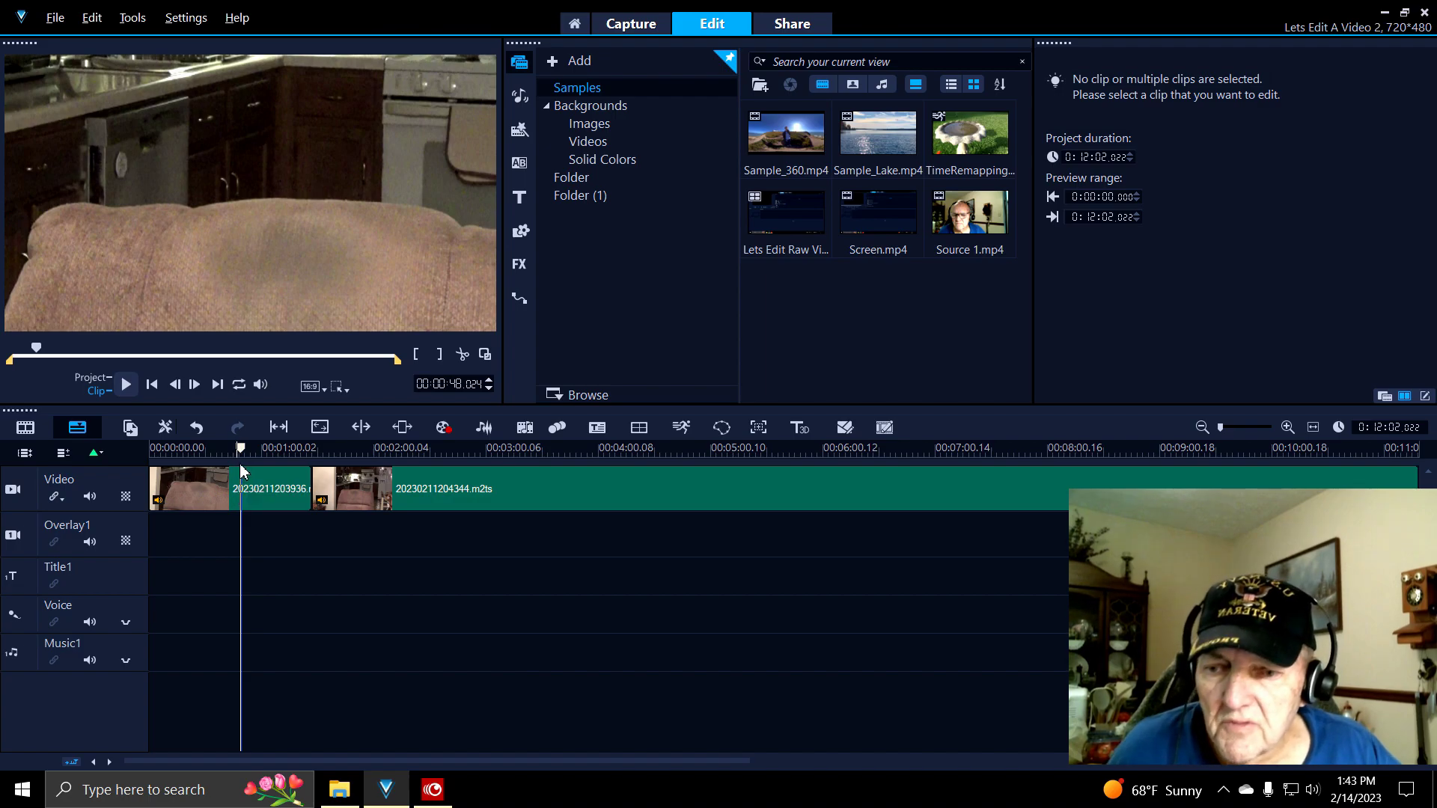
mouse_move(243, 456)
left_mouse_down()
mouse_move(263, 454)
mouse_move(201, 455)
mouse_move(229, 455)
left_mouse_up()
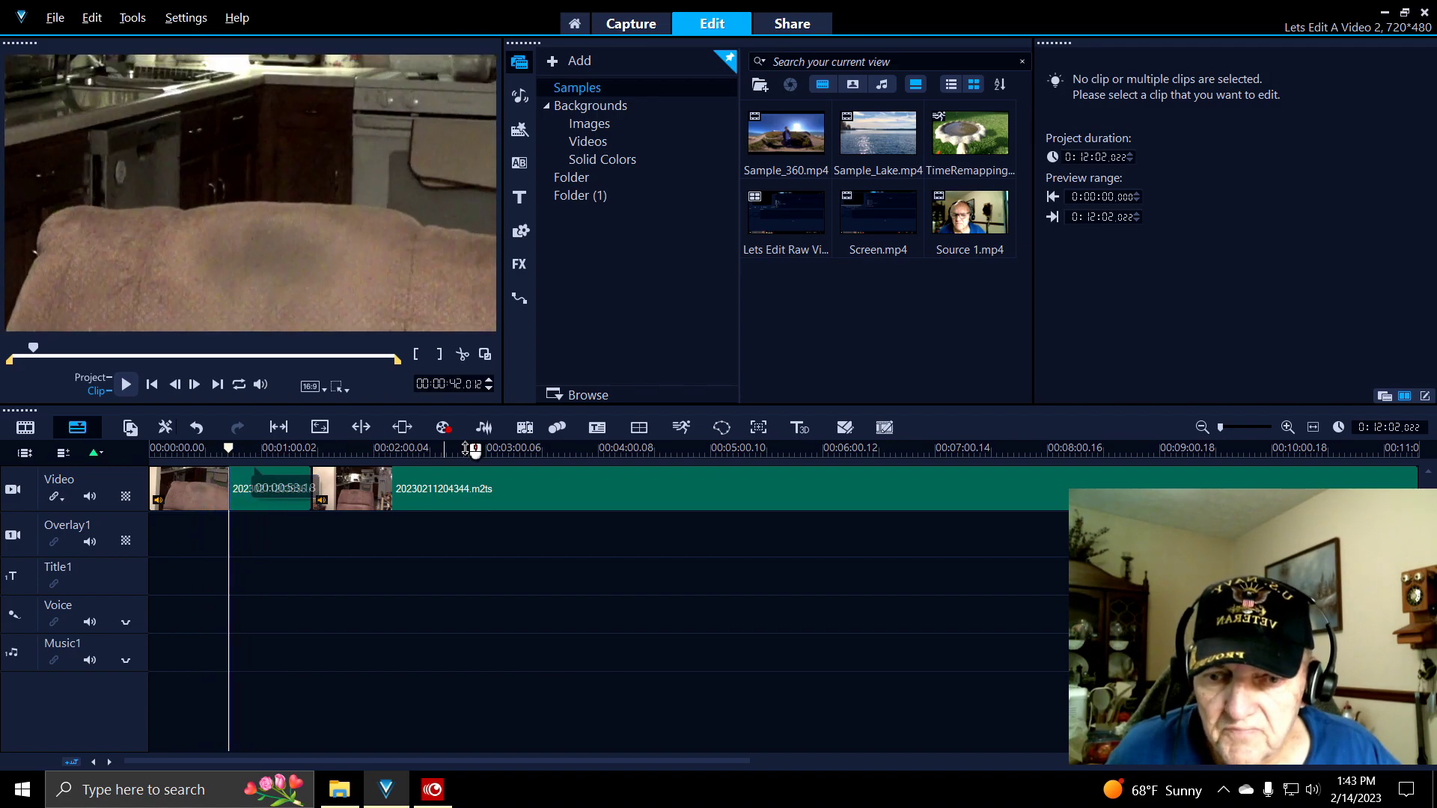
- Turn on the Sound Mixer waveform view, zoom the timeline in, and scrub back toward the start
left_click(484, 431)
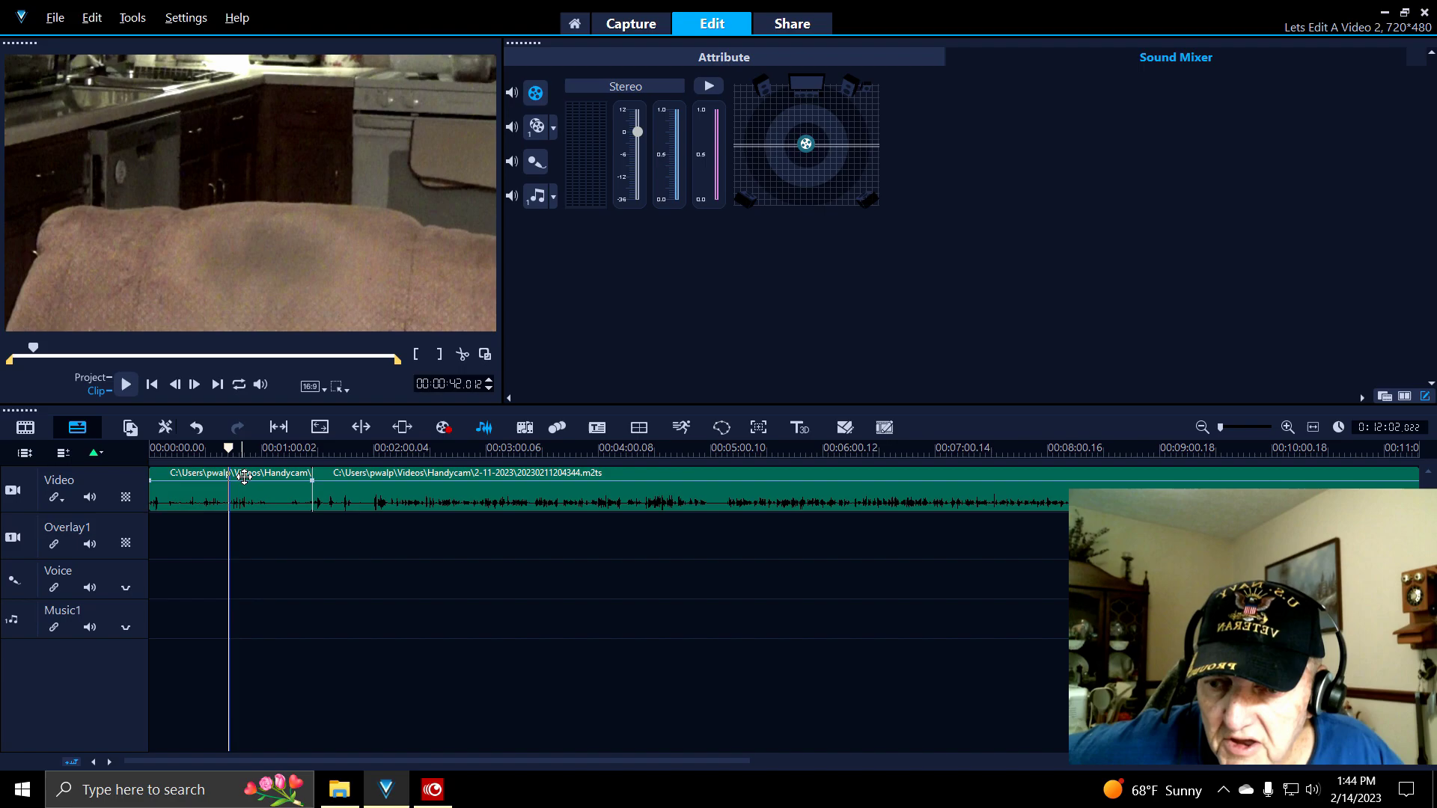
mouse_move(230, 449)
left_mouse_down()
mouse_move(164, 451)
mouse_move(256, 450)
left_mouse_up()
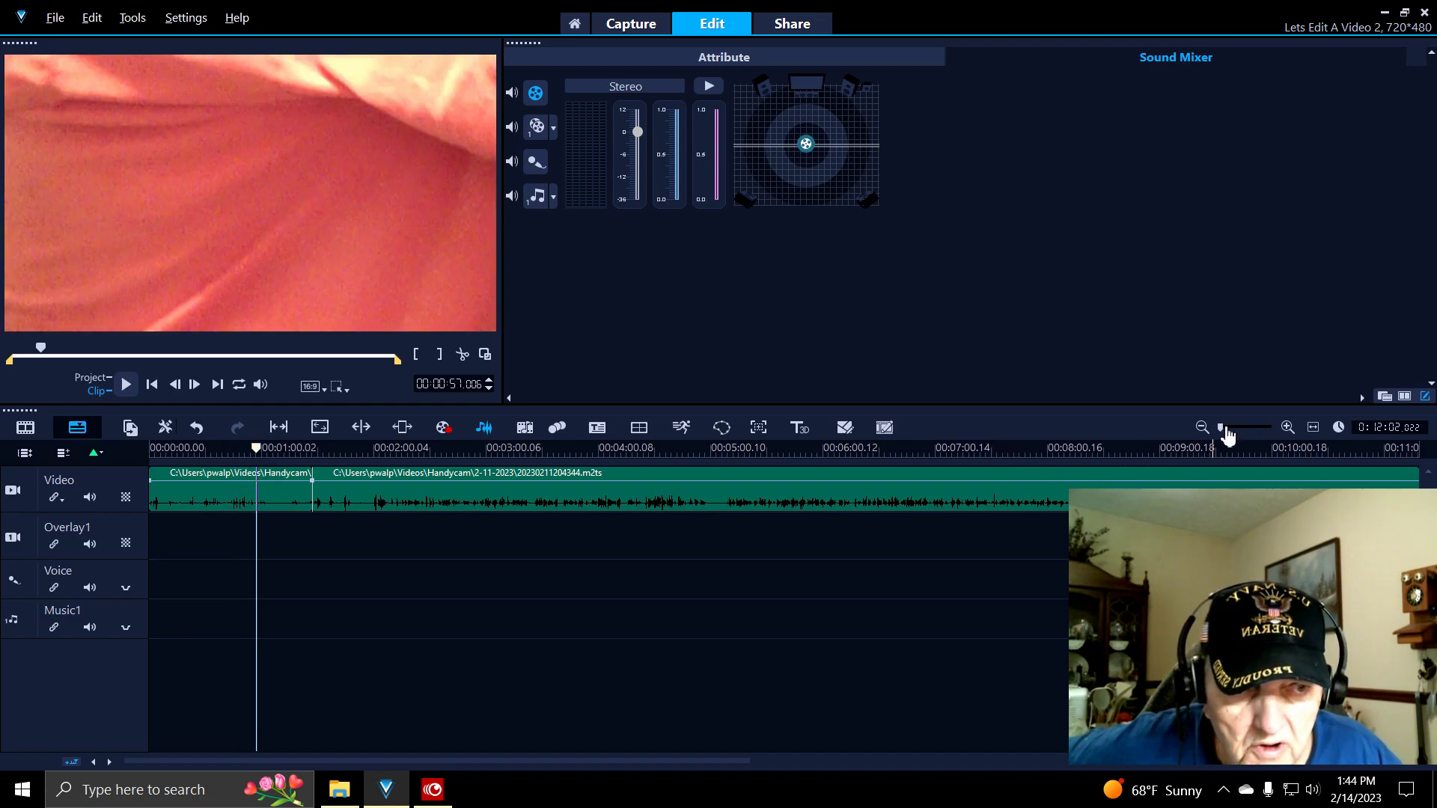
mouse_move(1227, 434)
left_mouse_down()
mouse_move(1213, 430)
mouse_move(1248, 438)
mouse_move(1229, 440)
left_mouse_up()
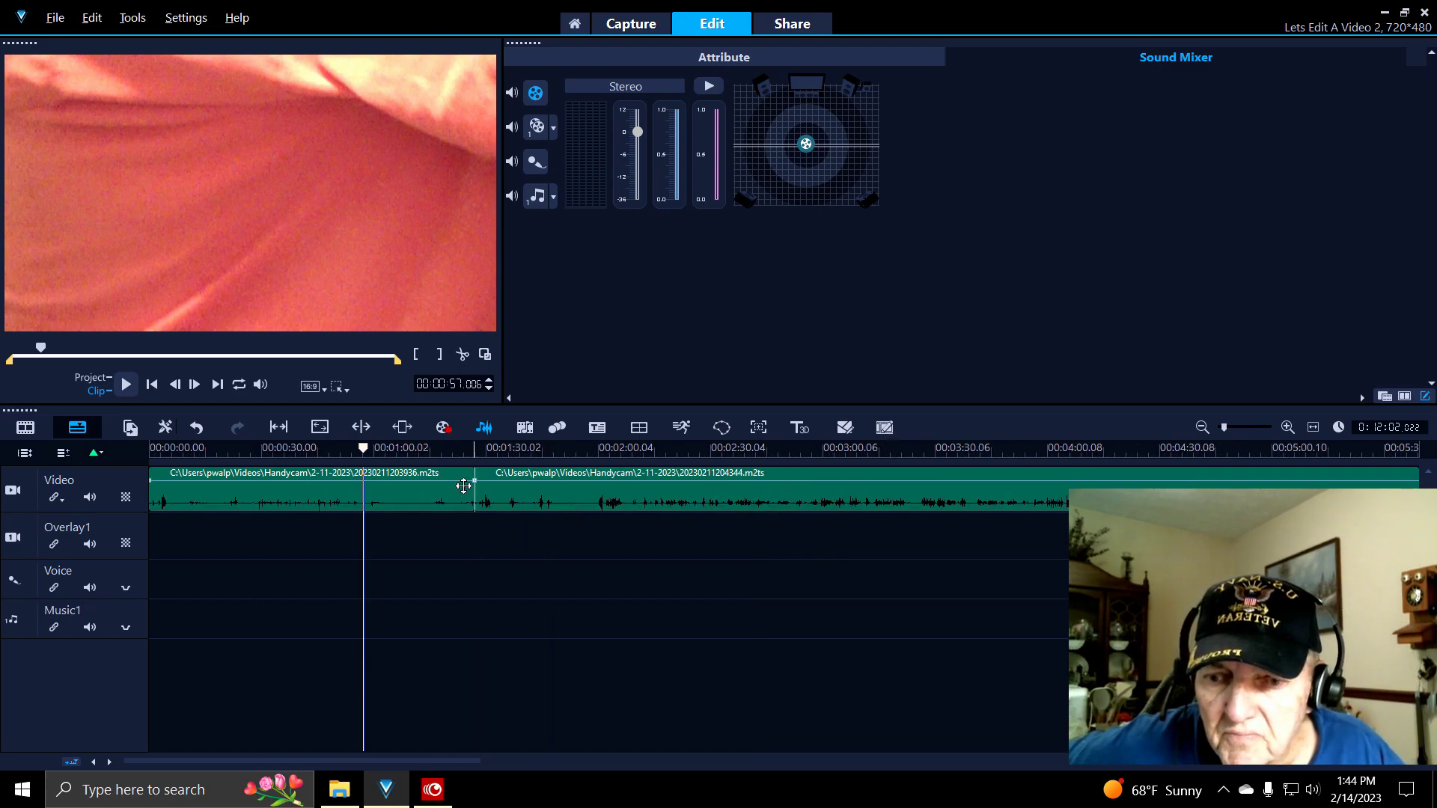
left_click_drag(363, 449, 154, 453)
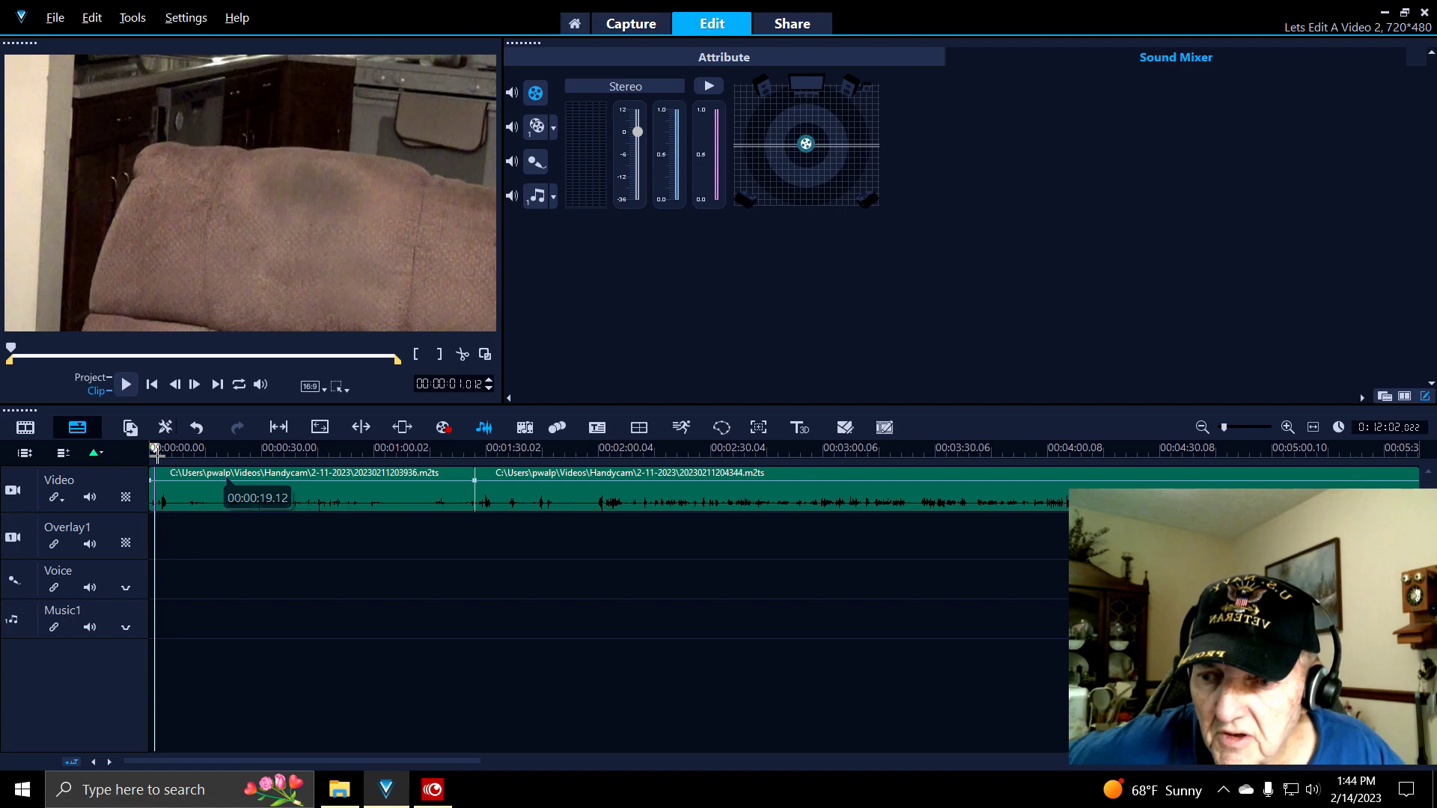
left_click(128, 385)
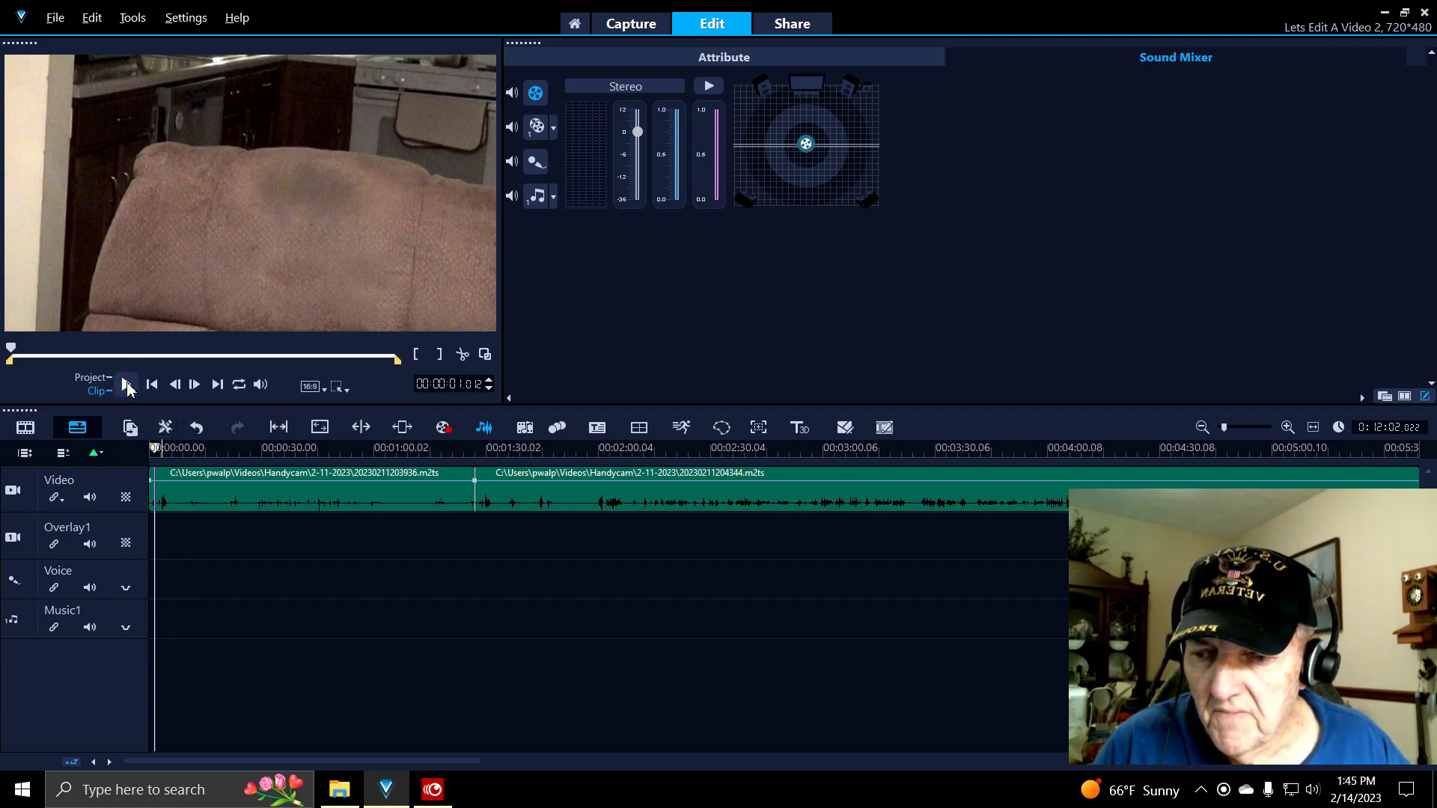
left_click(126, 387)
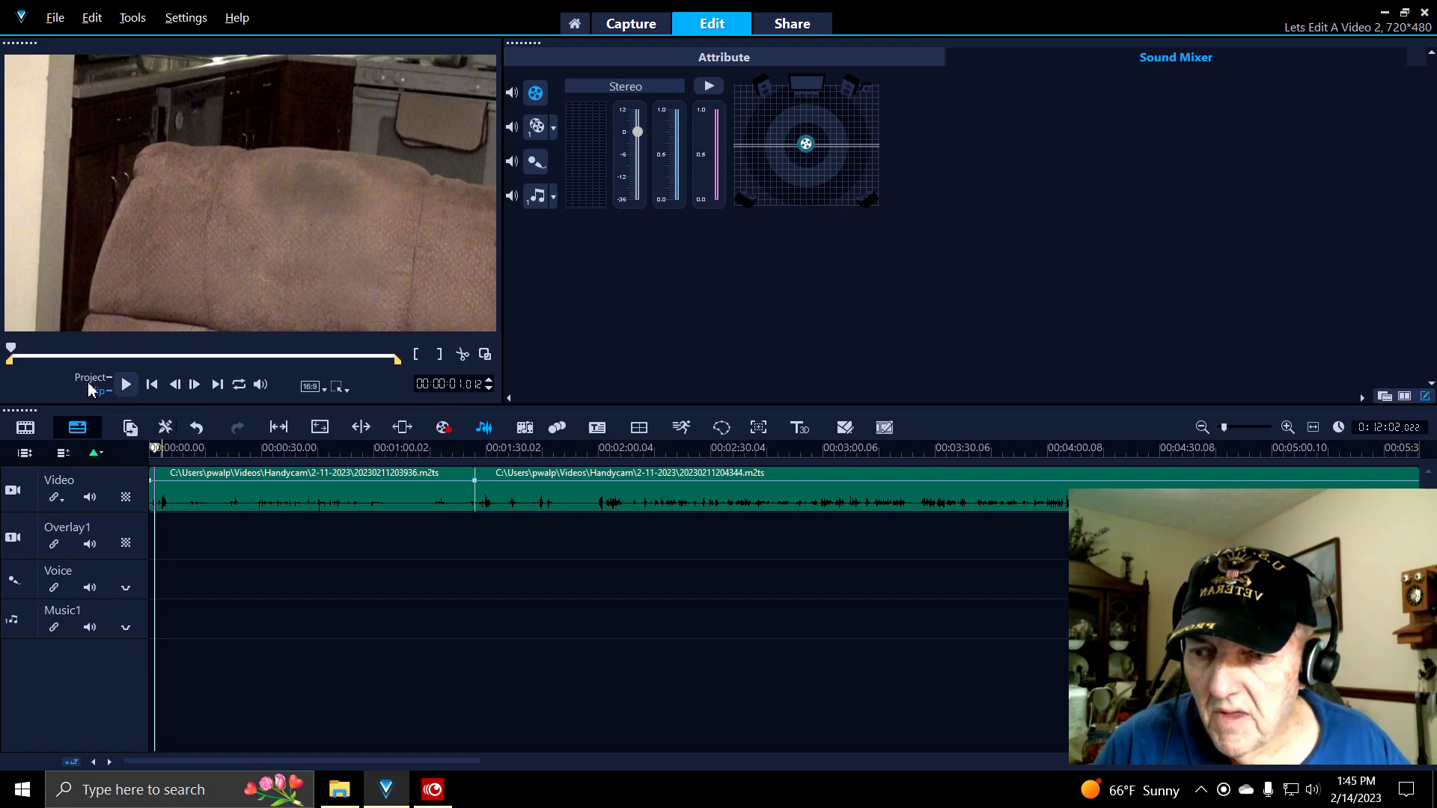
left_click(91, 379)
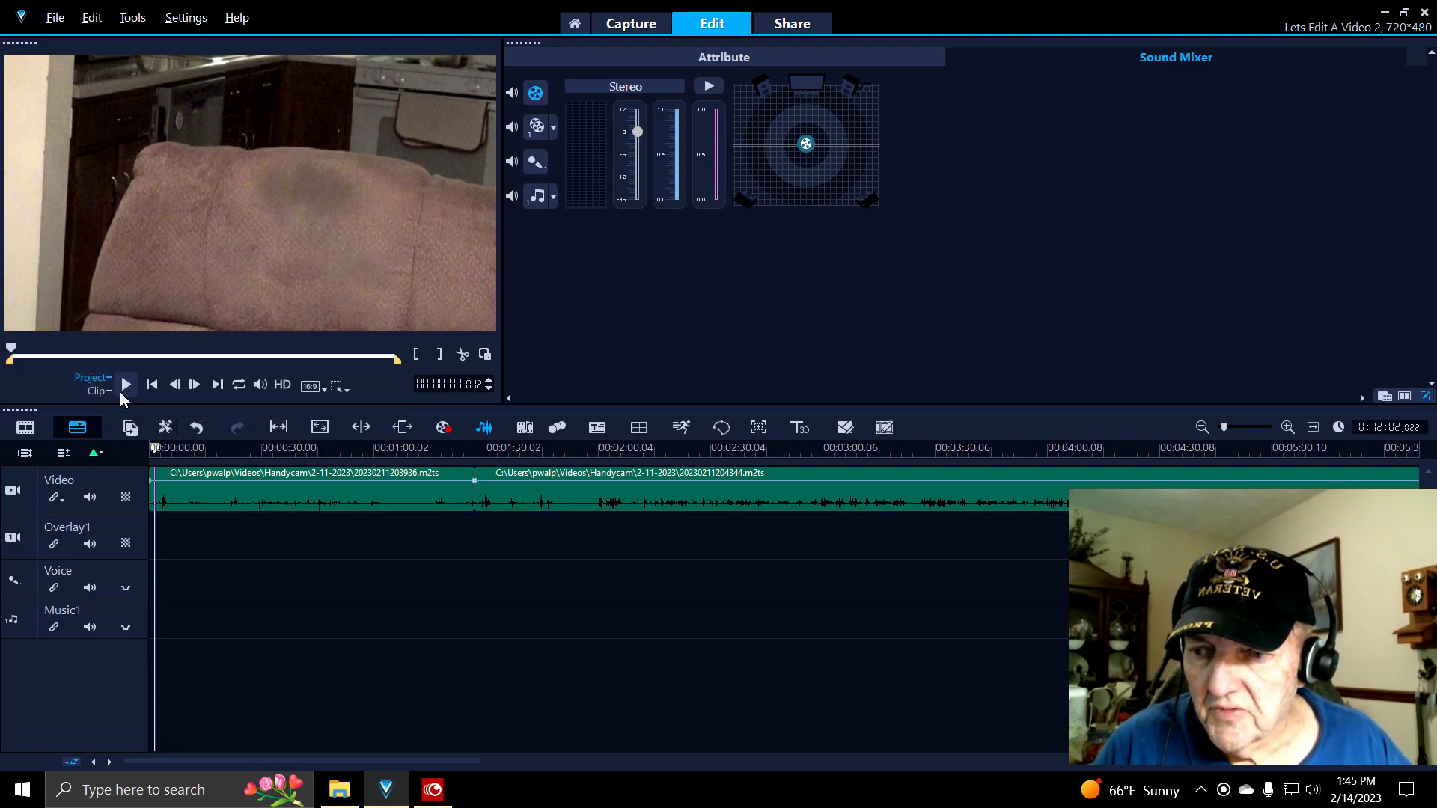
left_click(126, 386)
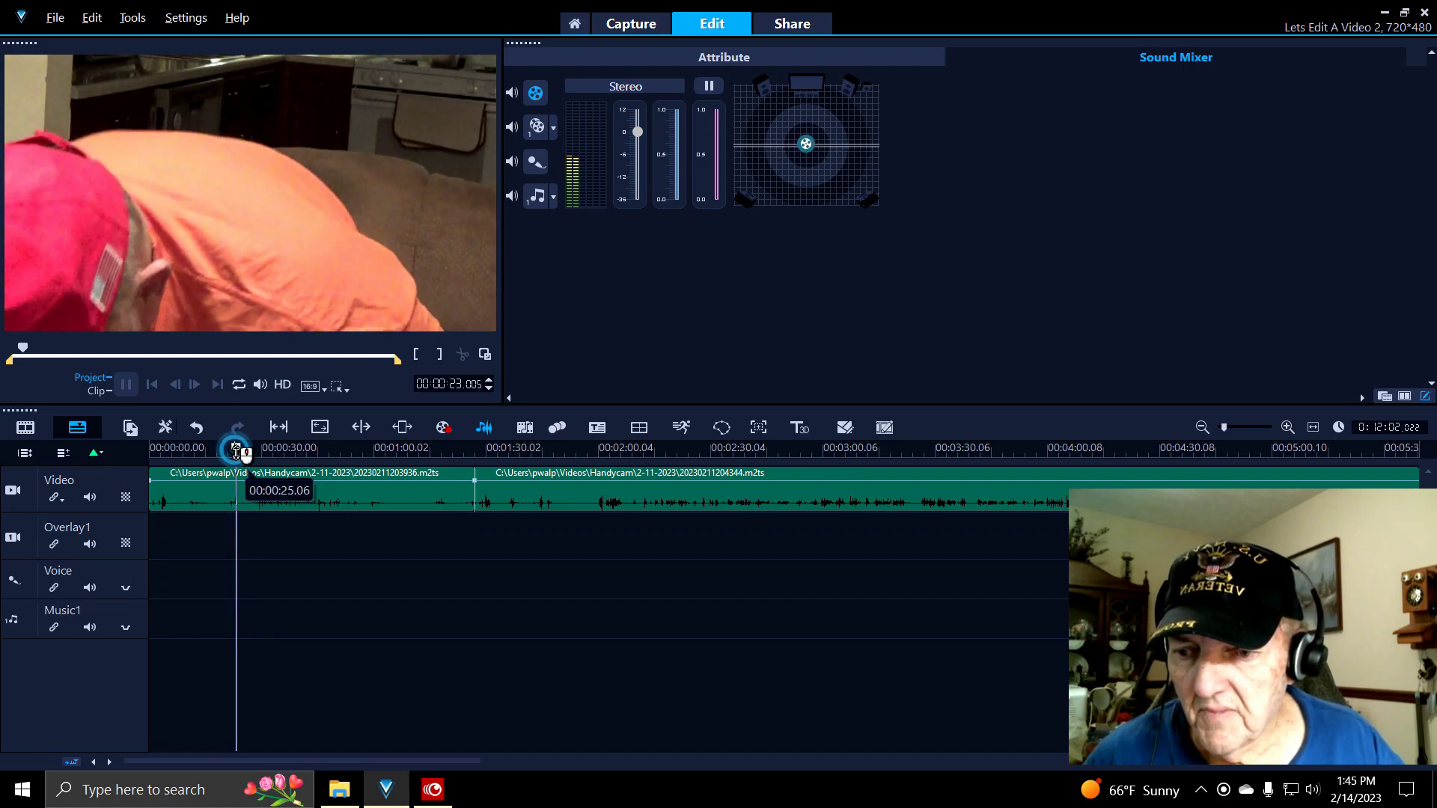
left_click(237, 451)
left_click(235, 450)
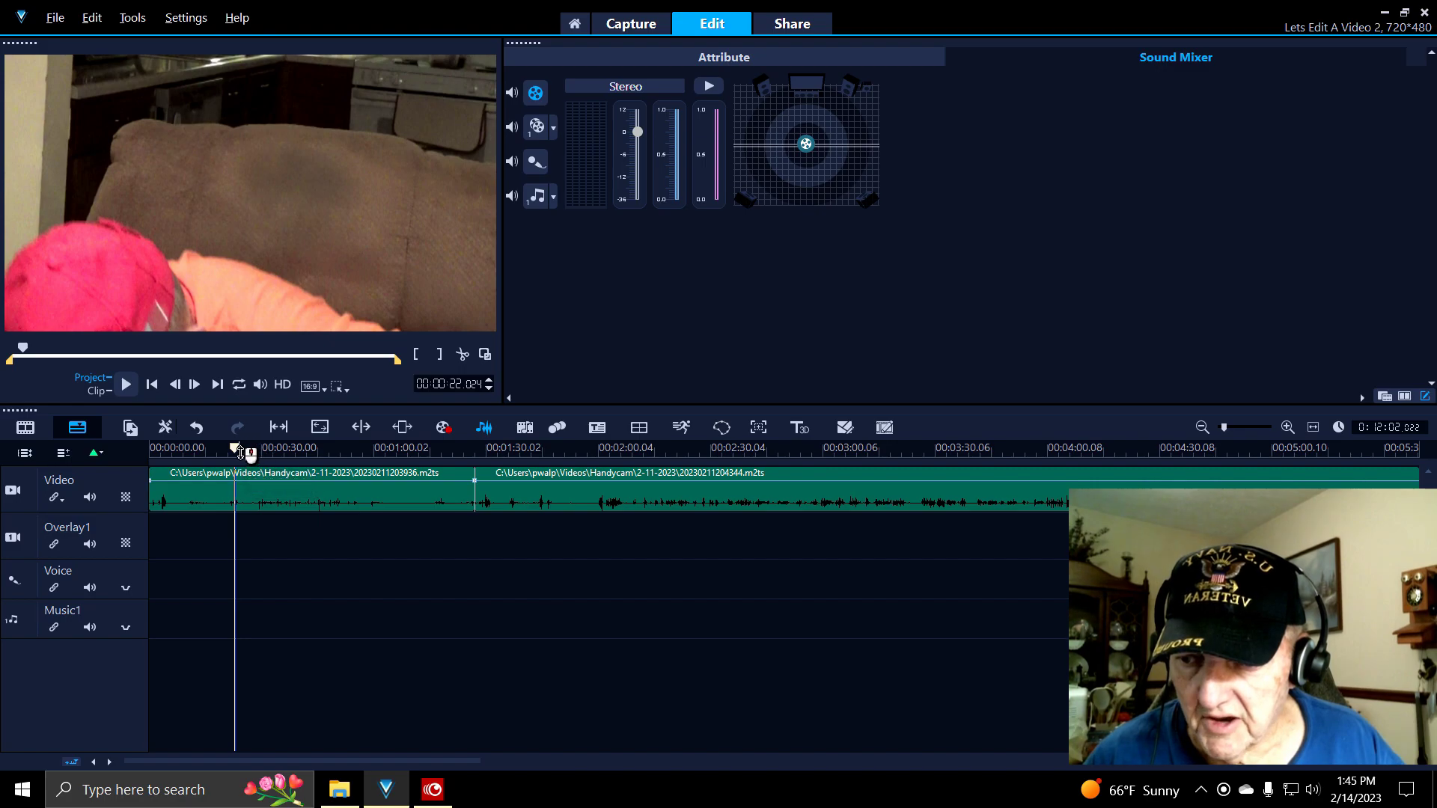
left_click(247, 462)
left_click_drag(247, 462, 395, 507)
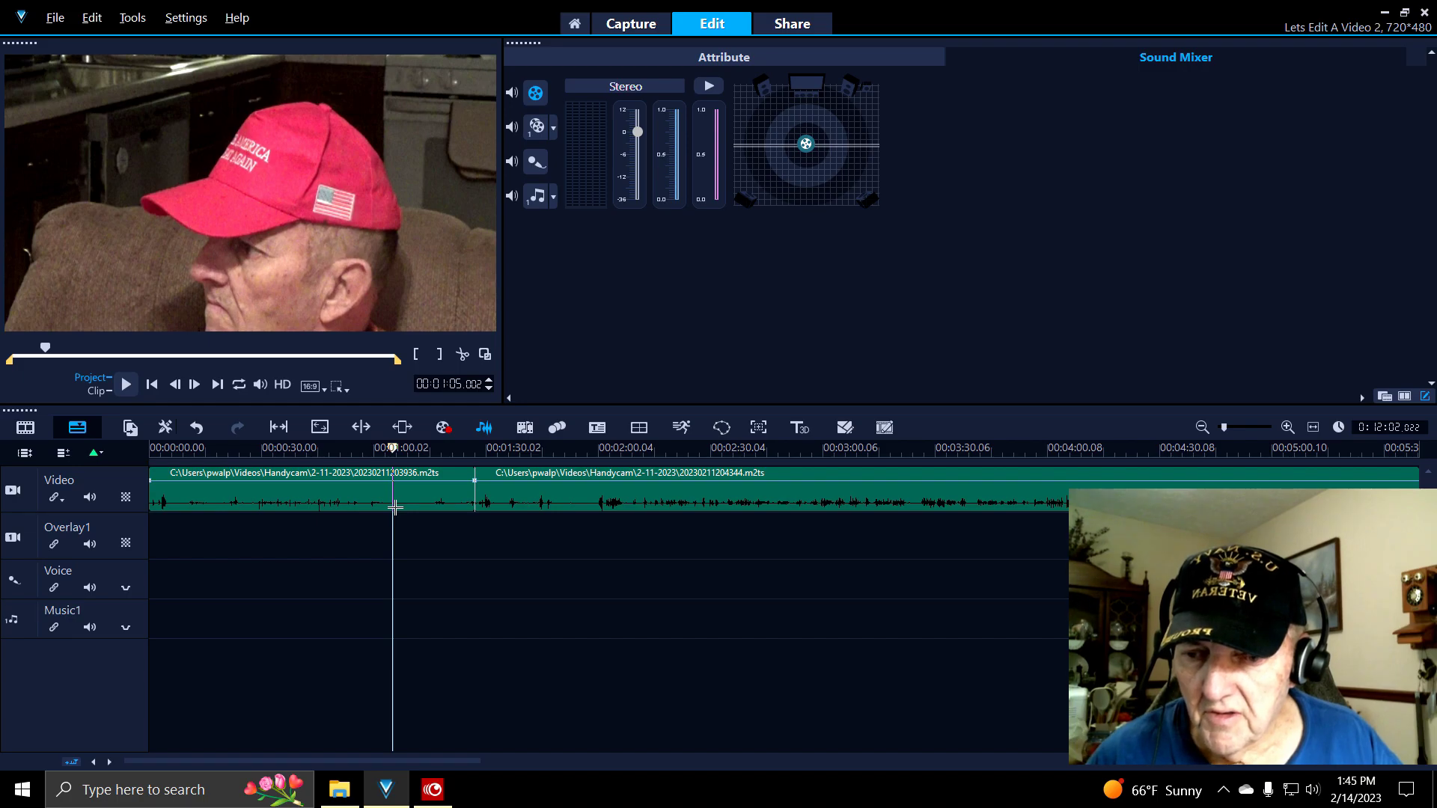
- Split the first clip at the playhead and delete its opening part
left_click(397, 487)
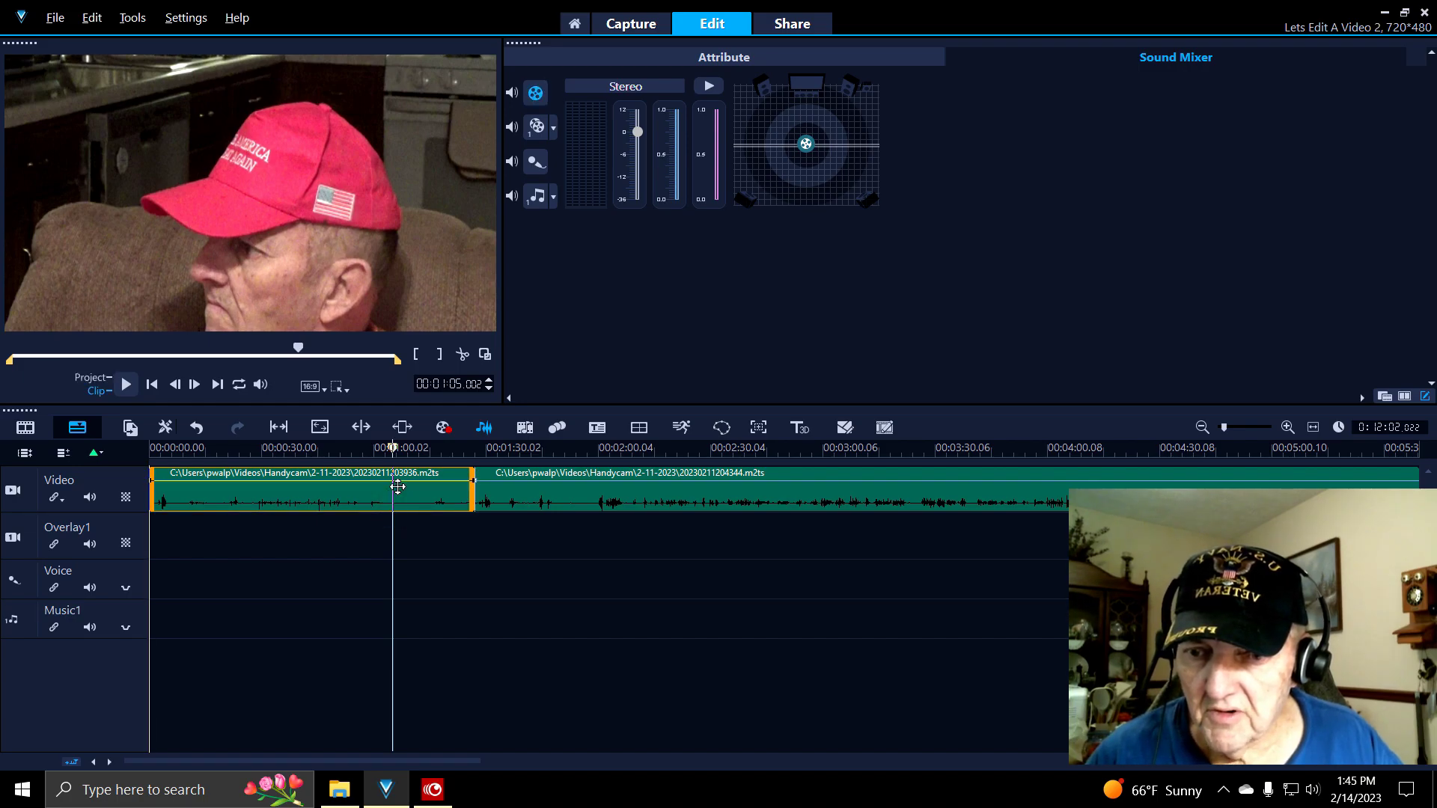
left_click(462, 359)
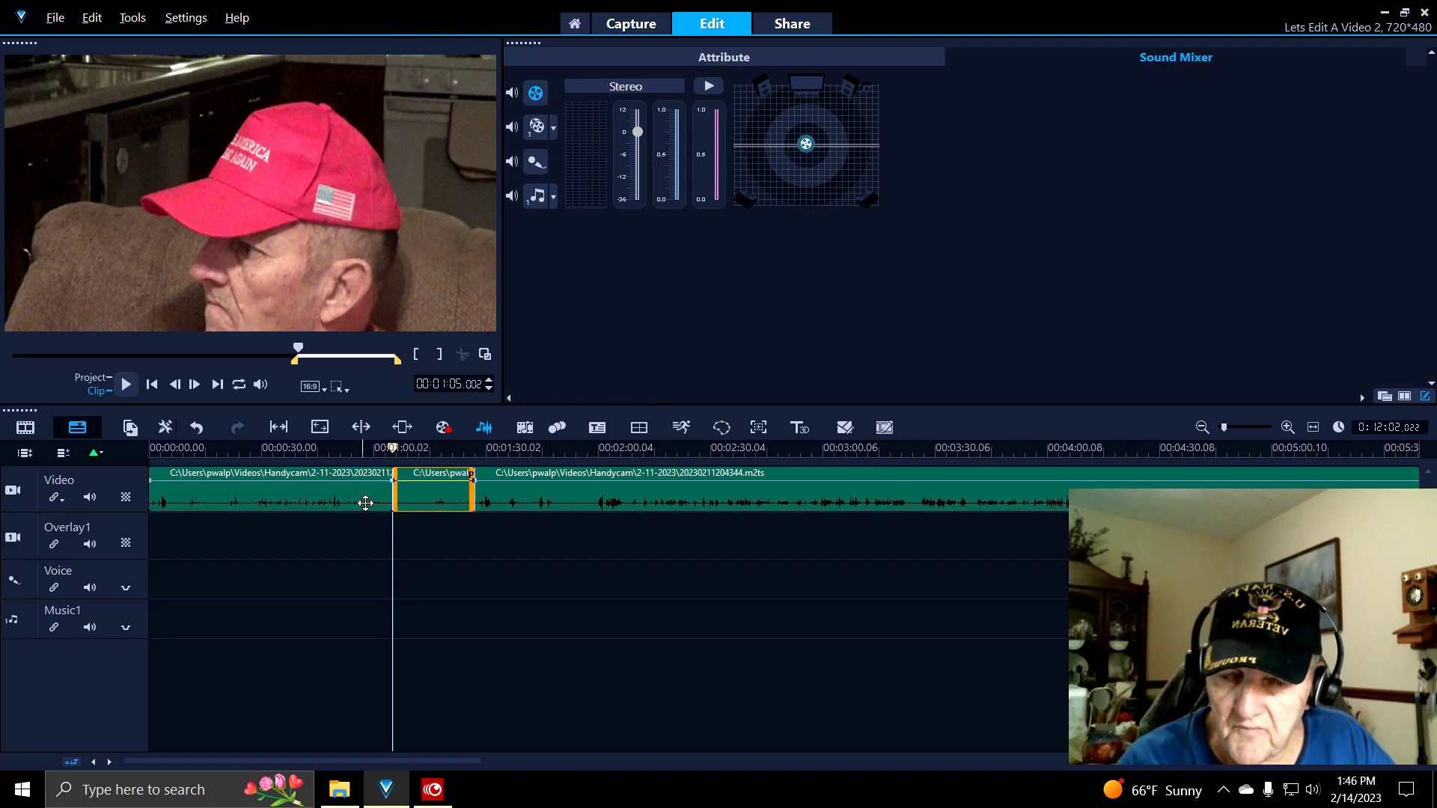
left_click(285, 498)
right_click(284, 500)
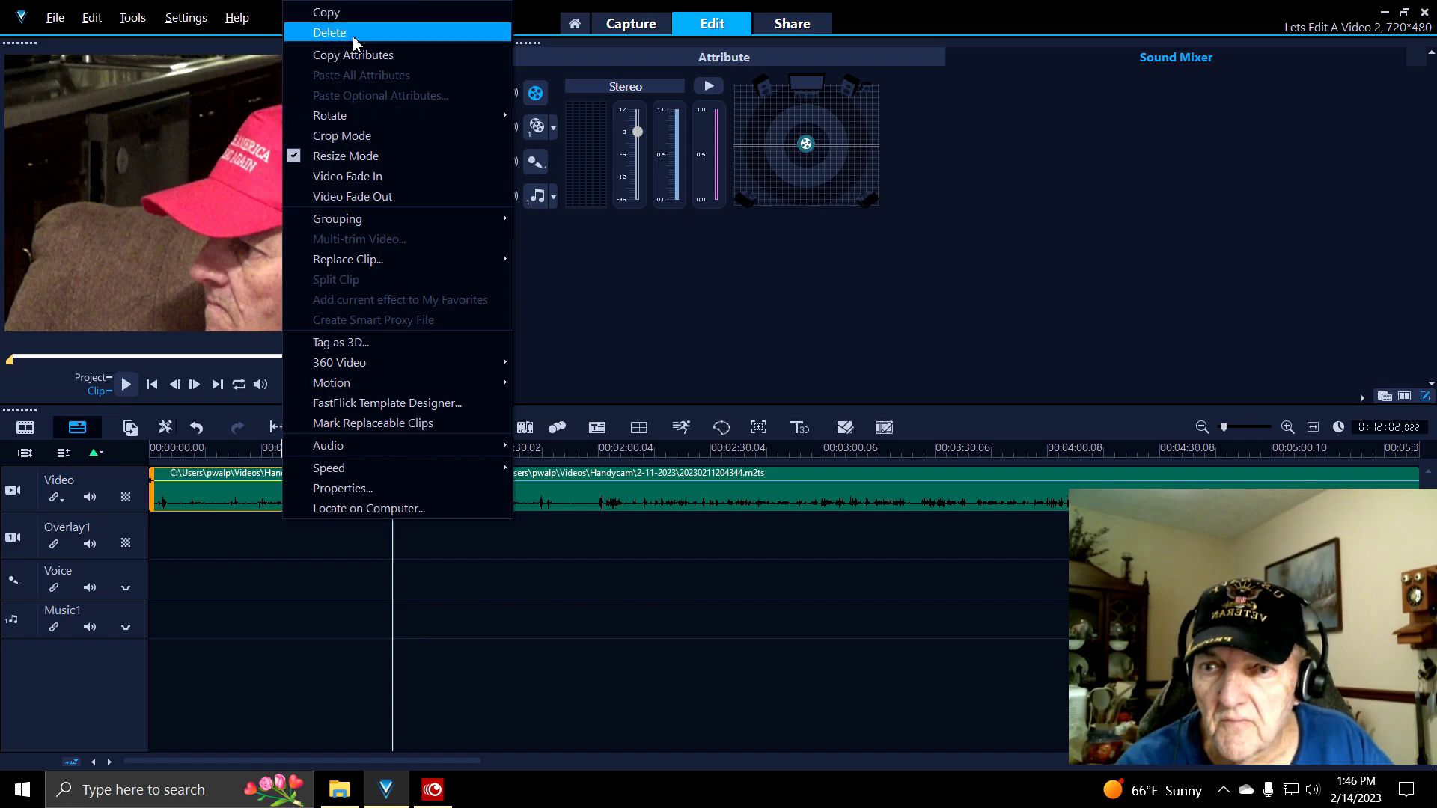
left_click(329, 33)
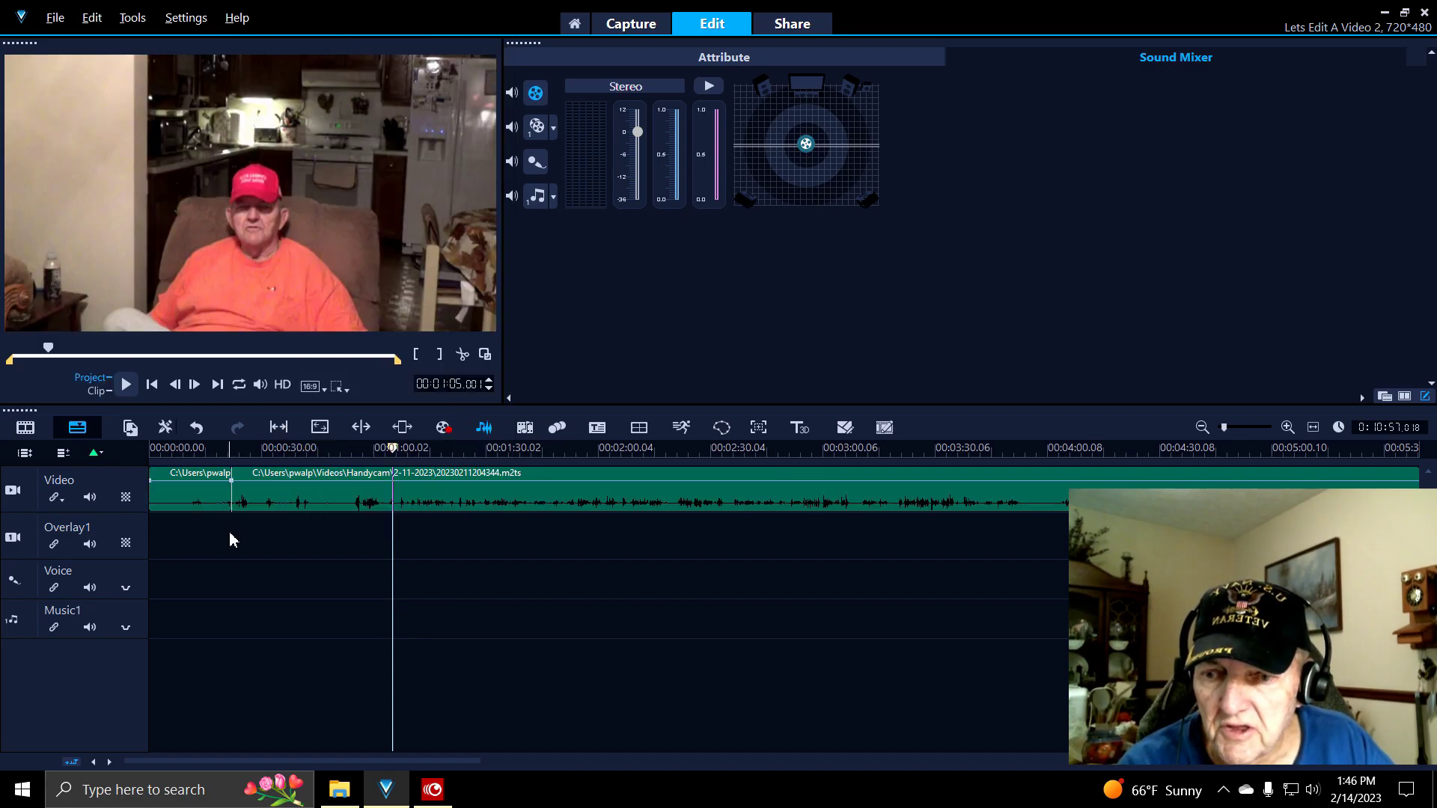
- Split the remaining first-clip piece at about 3 seconds and delete the part after it
left_click_drag(393, 448, 238, 449)
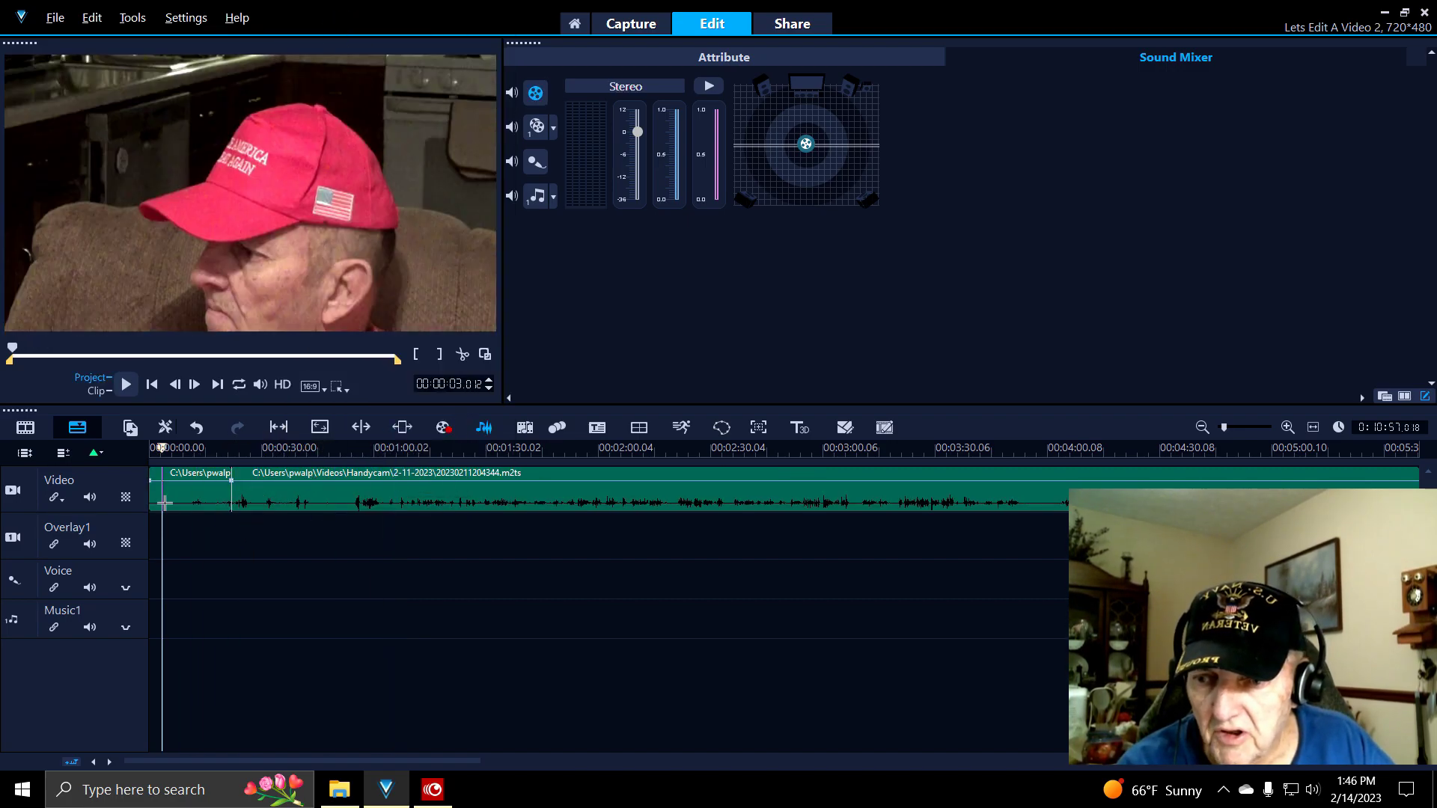
left_click_drag(165, 502, 165, 500)
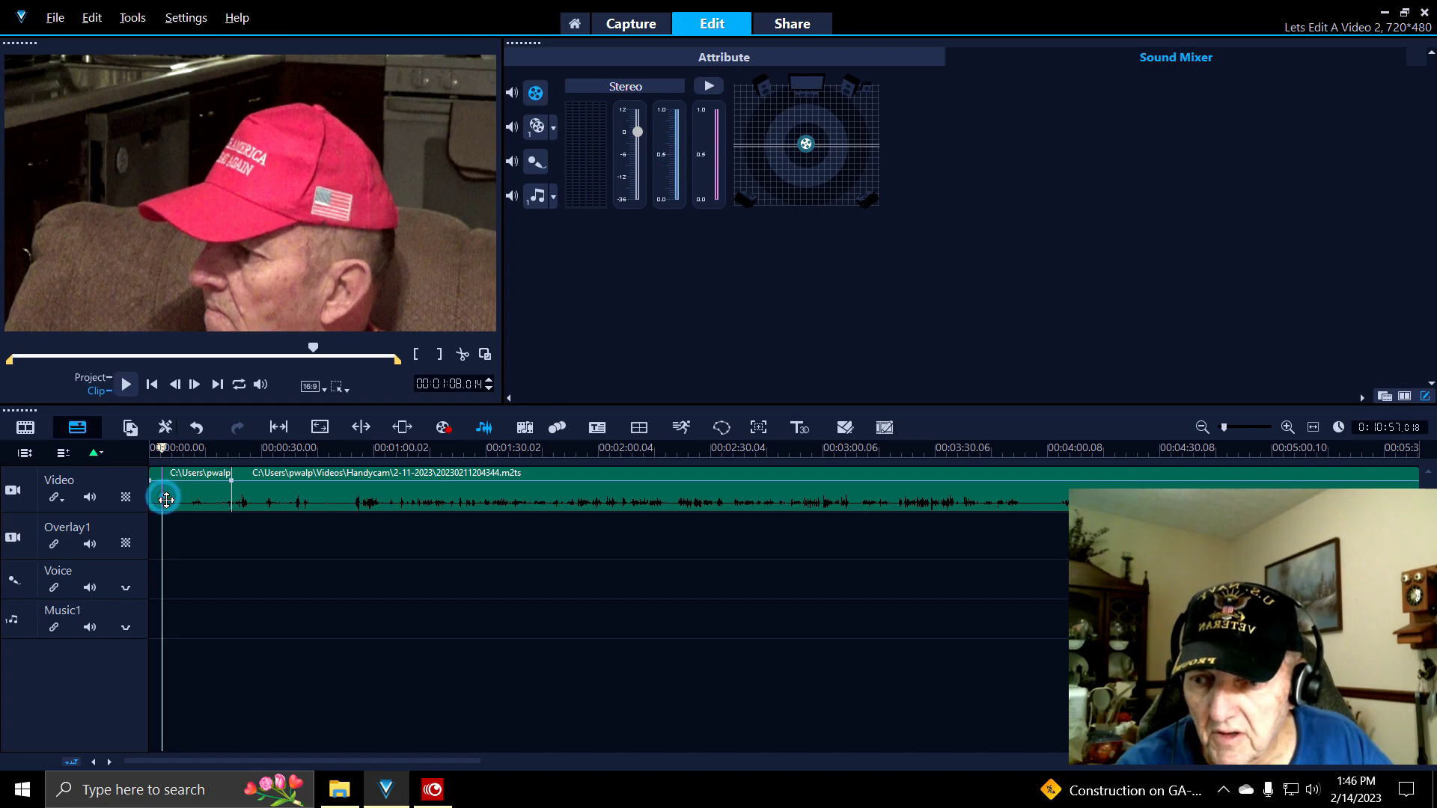
left_click(168, 499)
left_click(457, 356)
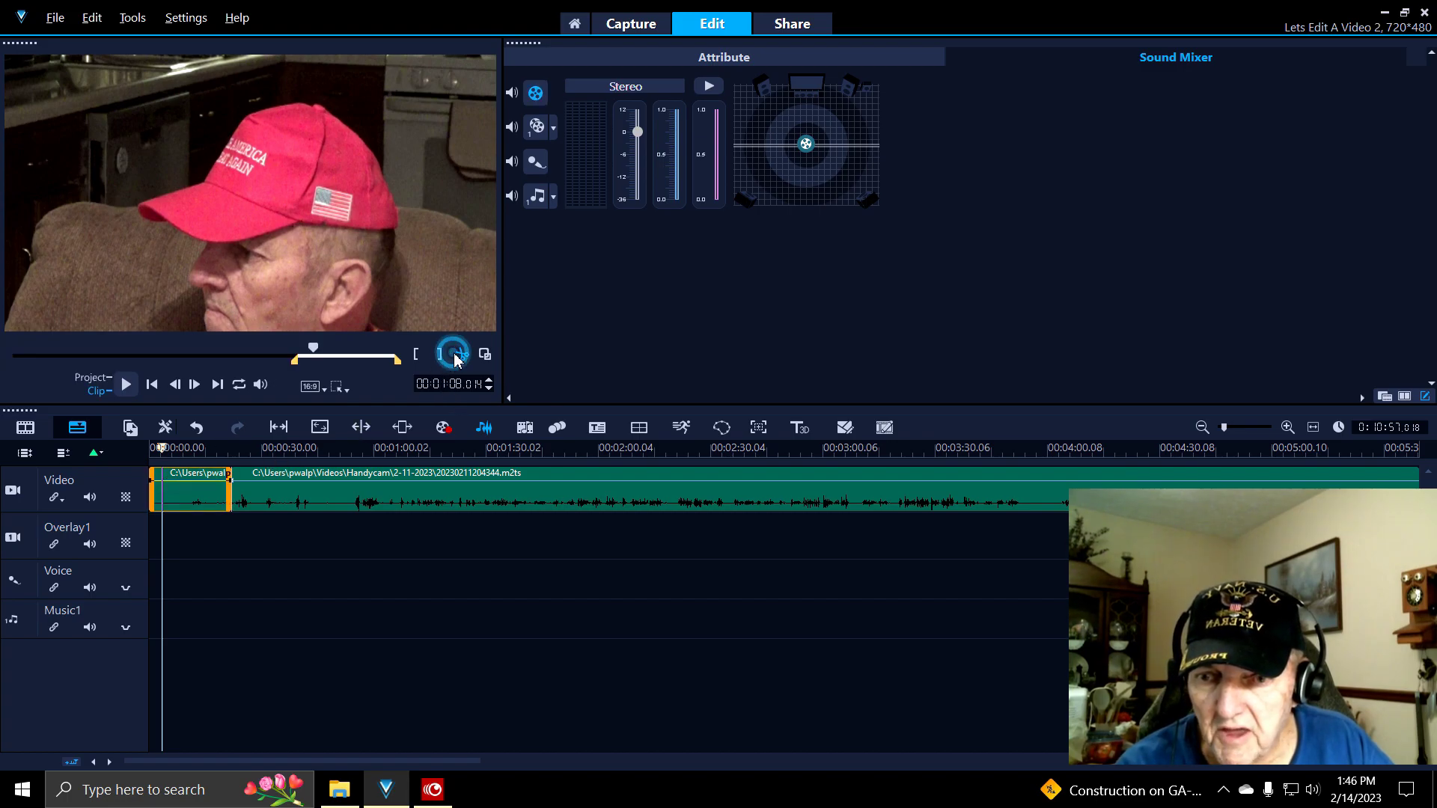
left_click(195, 487)
right_click(196, 487)
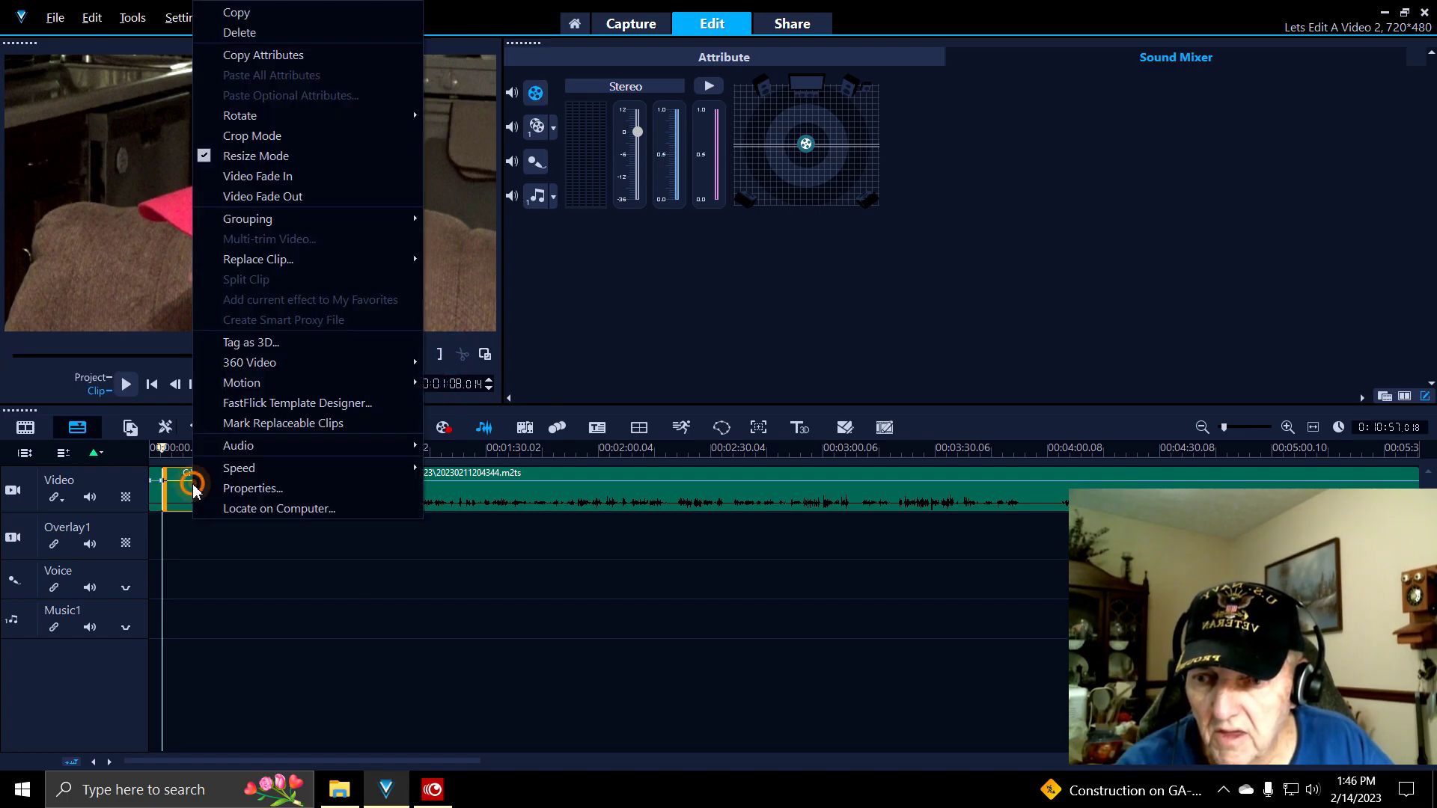
left_click(248, 34)
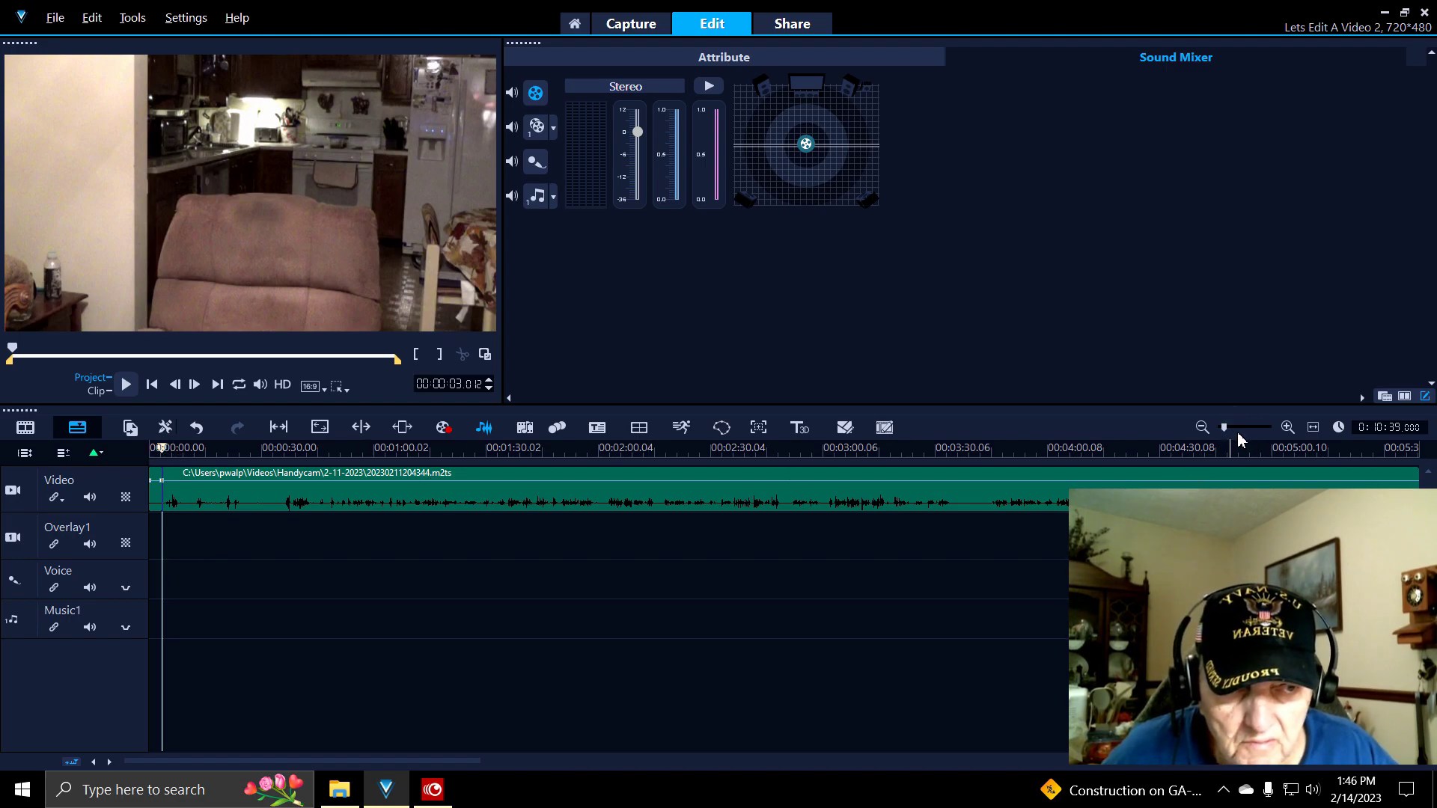
- Zoom the timeline in, jump to the project start, and move the playhead to about 2 seconds
left_click_drag(1224, 427, 1264, 437)
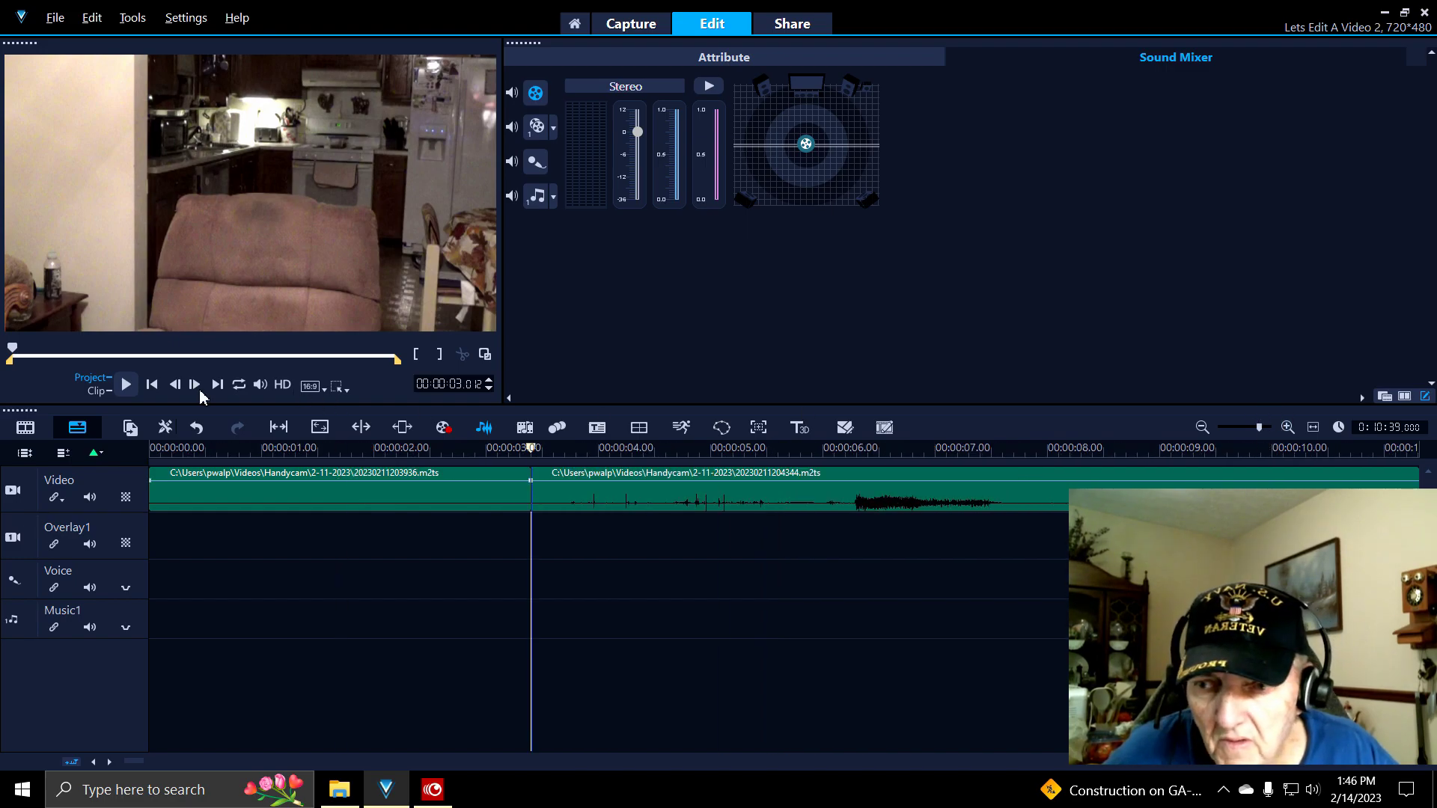
left_click(155, 386)
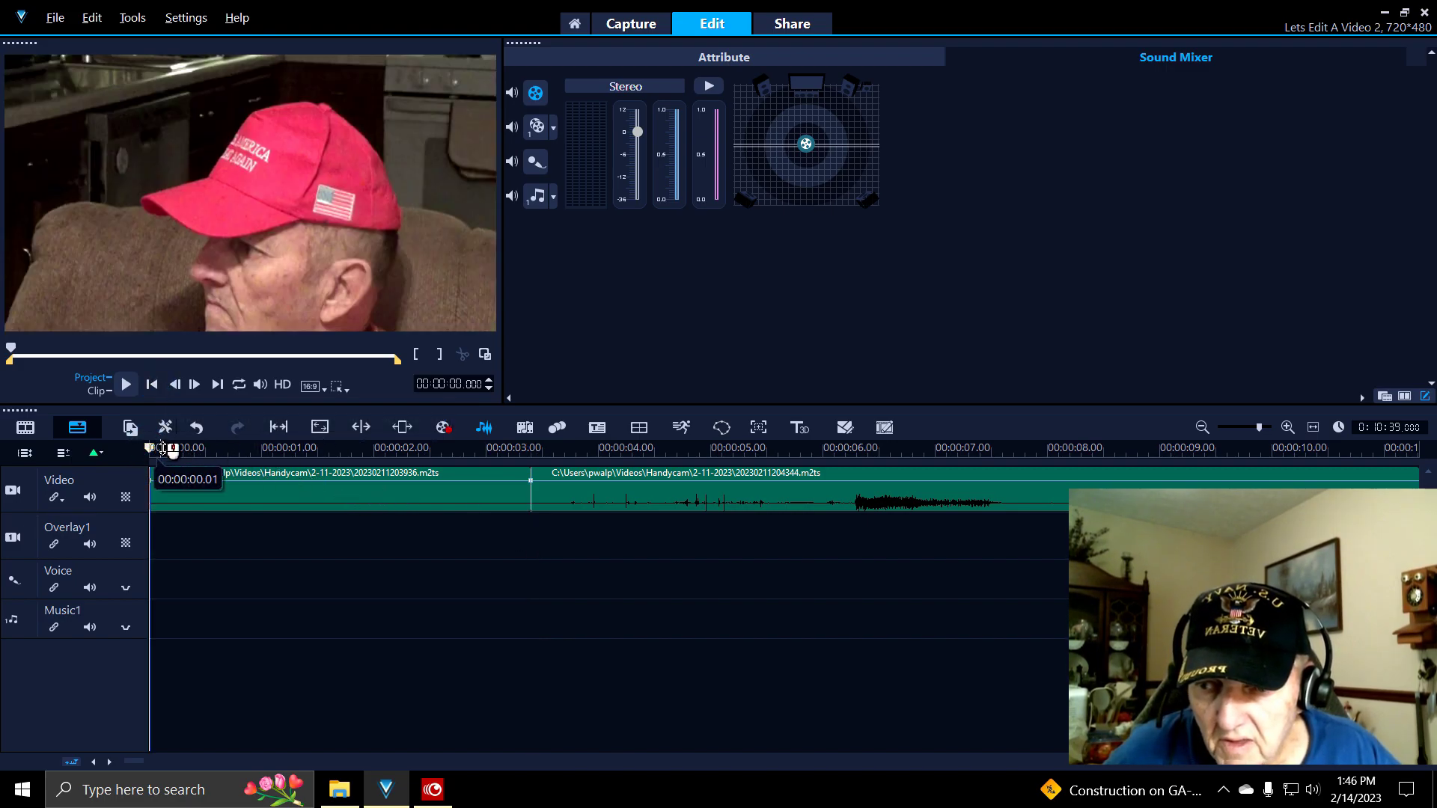
left_click_drag(162, 448, 388, 514)
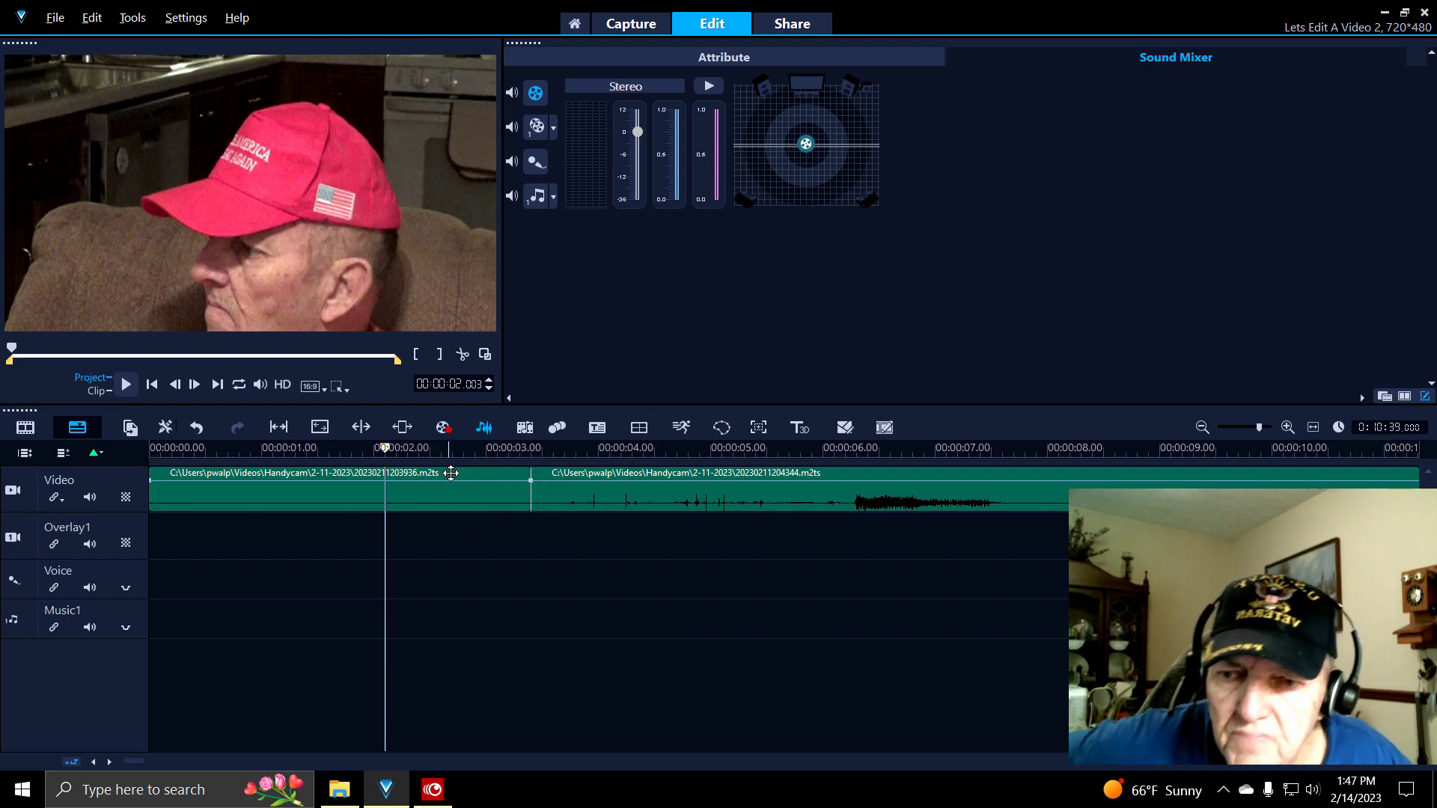
- Set the first clip's Speed/Time-lapse speed to 70%, stretching it to about 4.8 seconds
left_click(345, 507)
right_click(344, 509)
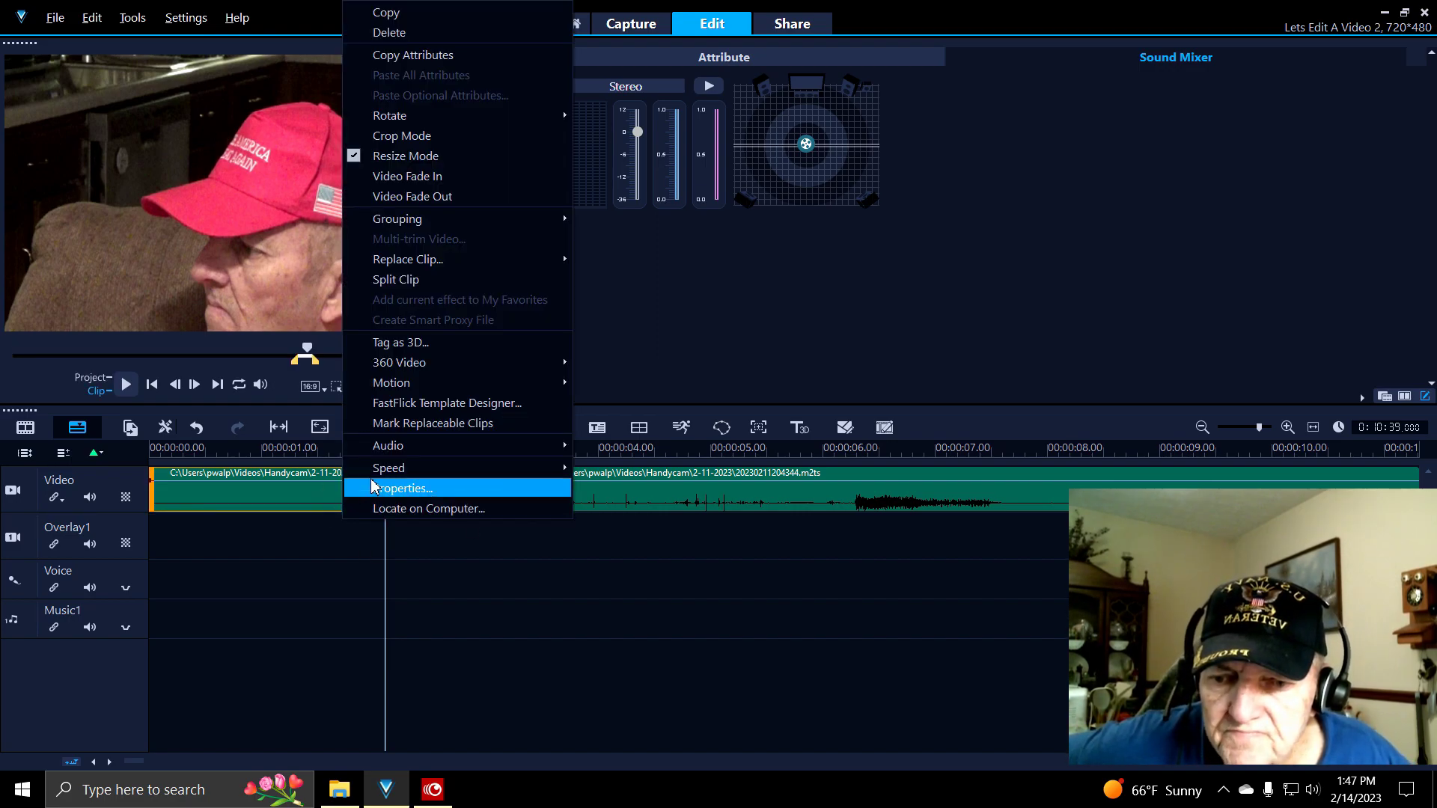
mouse_move(397, 453)
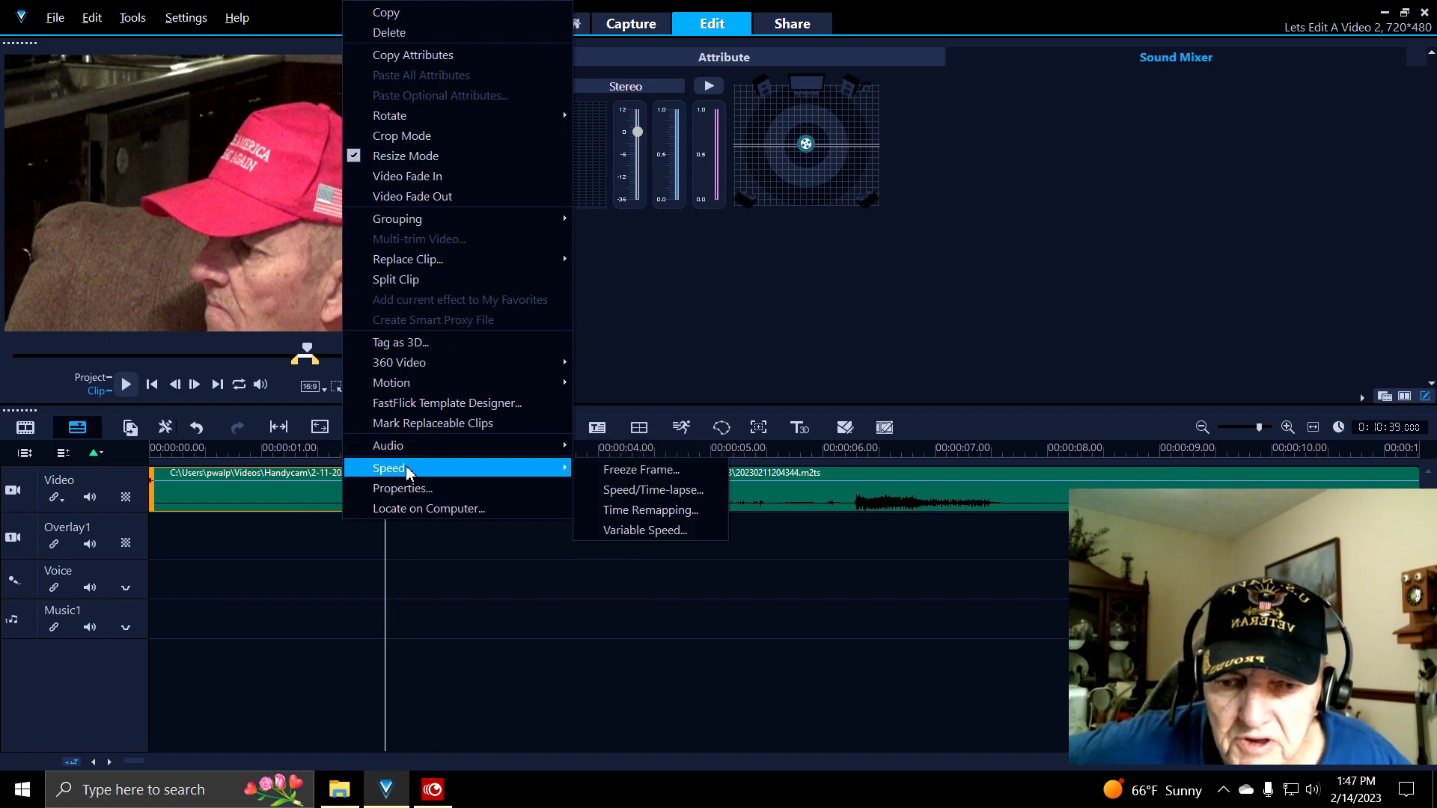
left_click(653, 491)
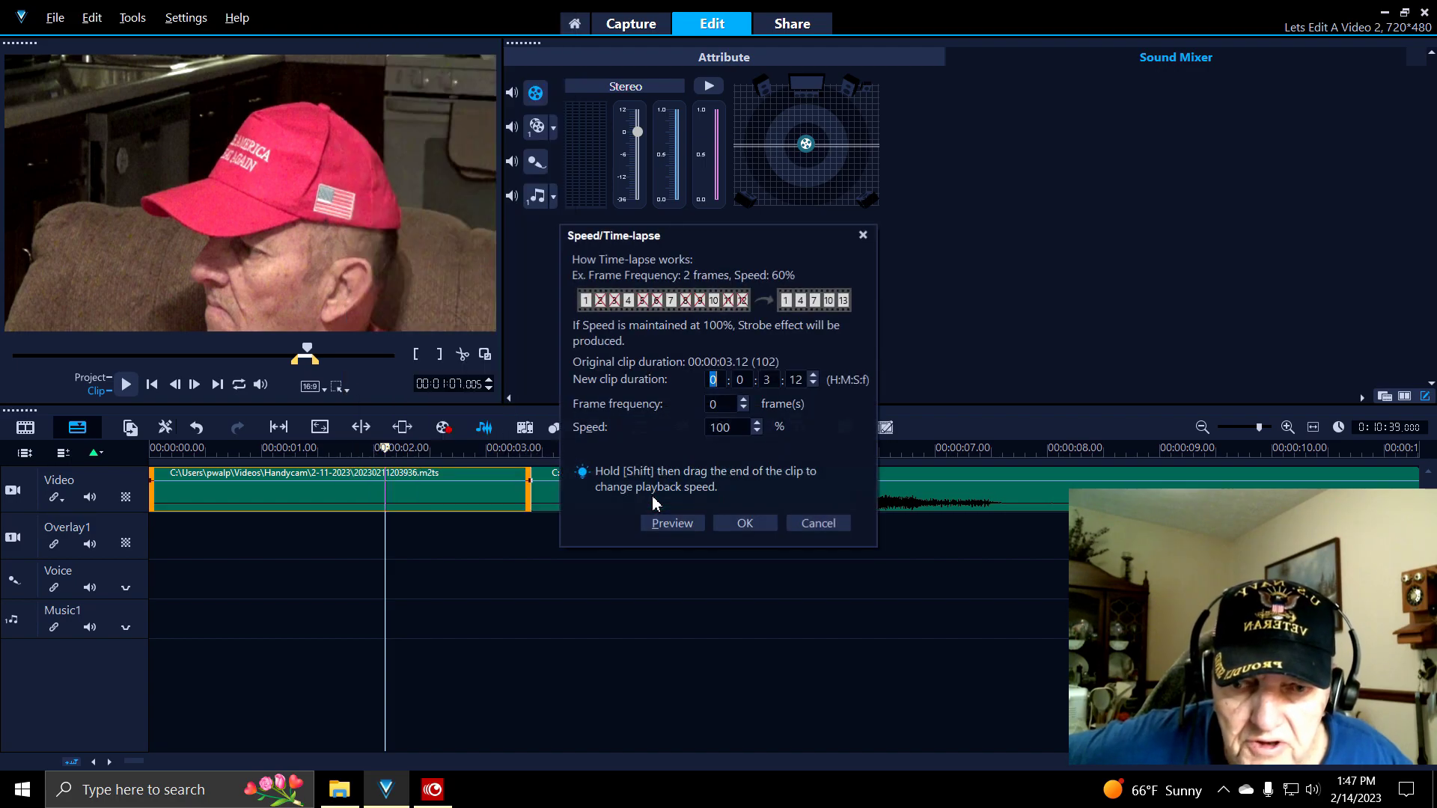
left_click(758, 433)
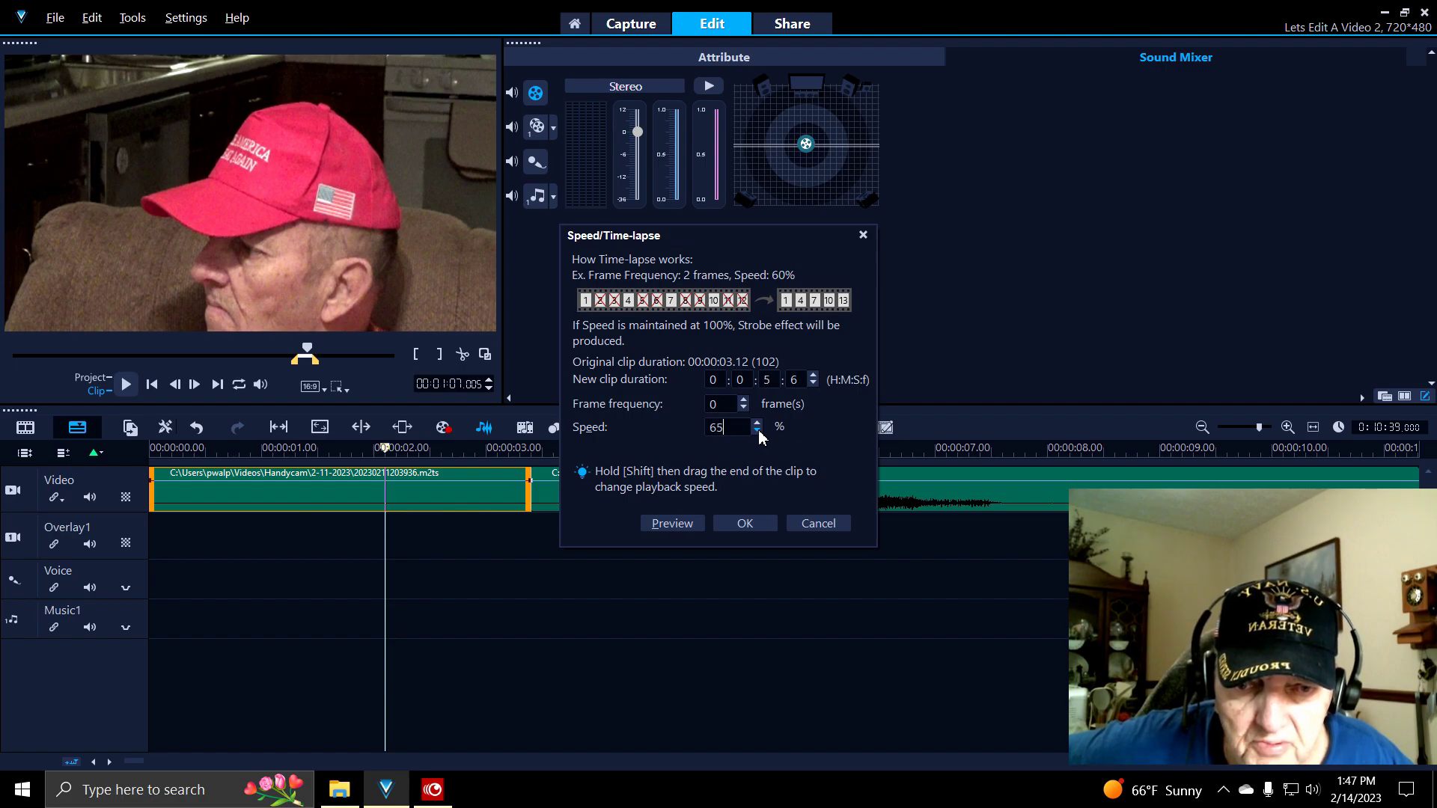
left_click(759, 423)
left_click(758, 423)
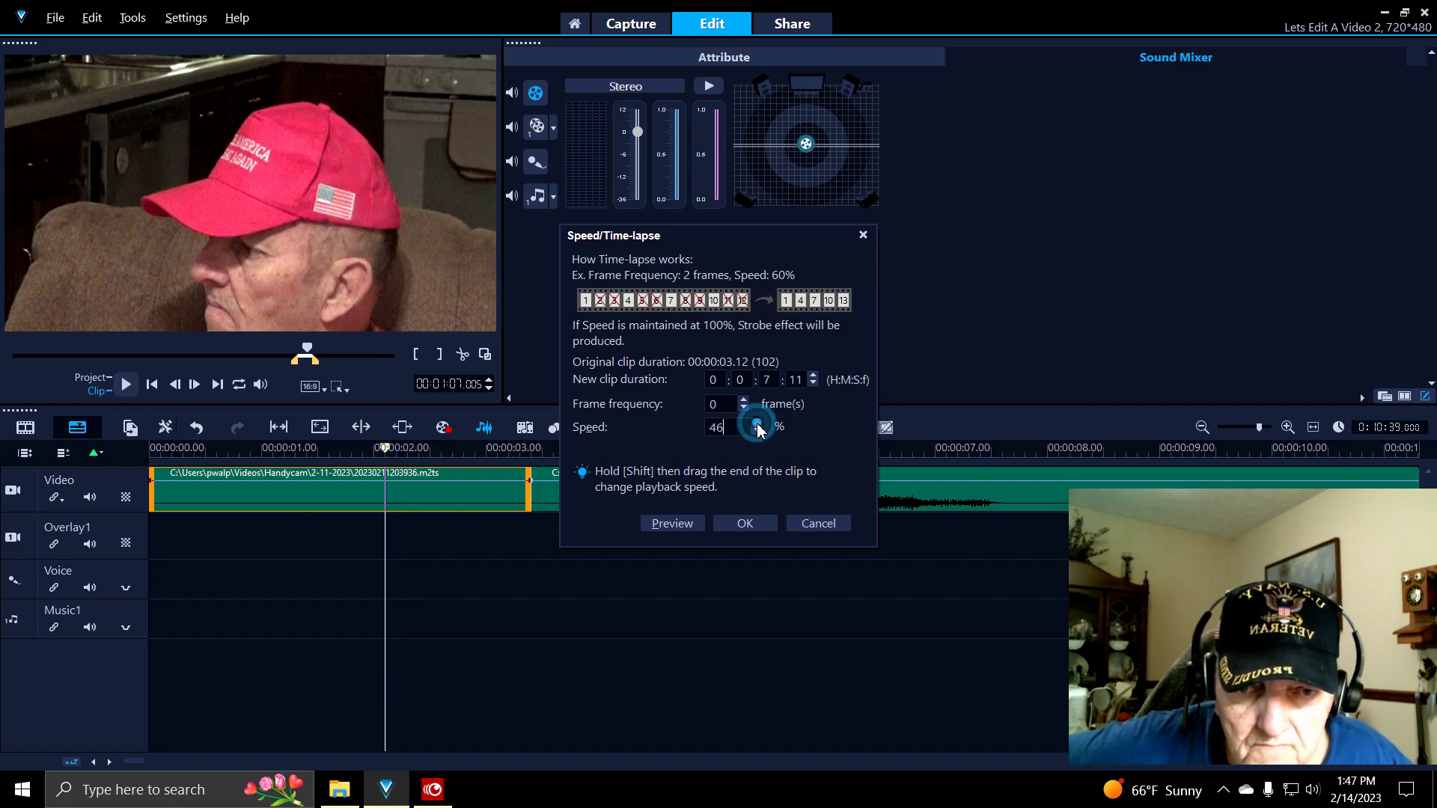
left_click(757, 422)
left_click(758, 423)
left_click(757, 424)
left_click(758, 424)
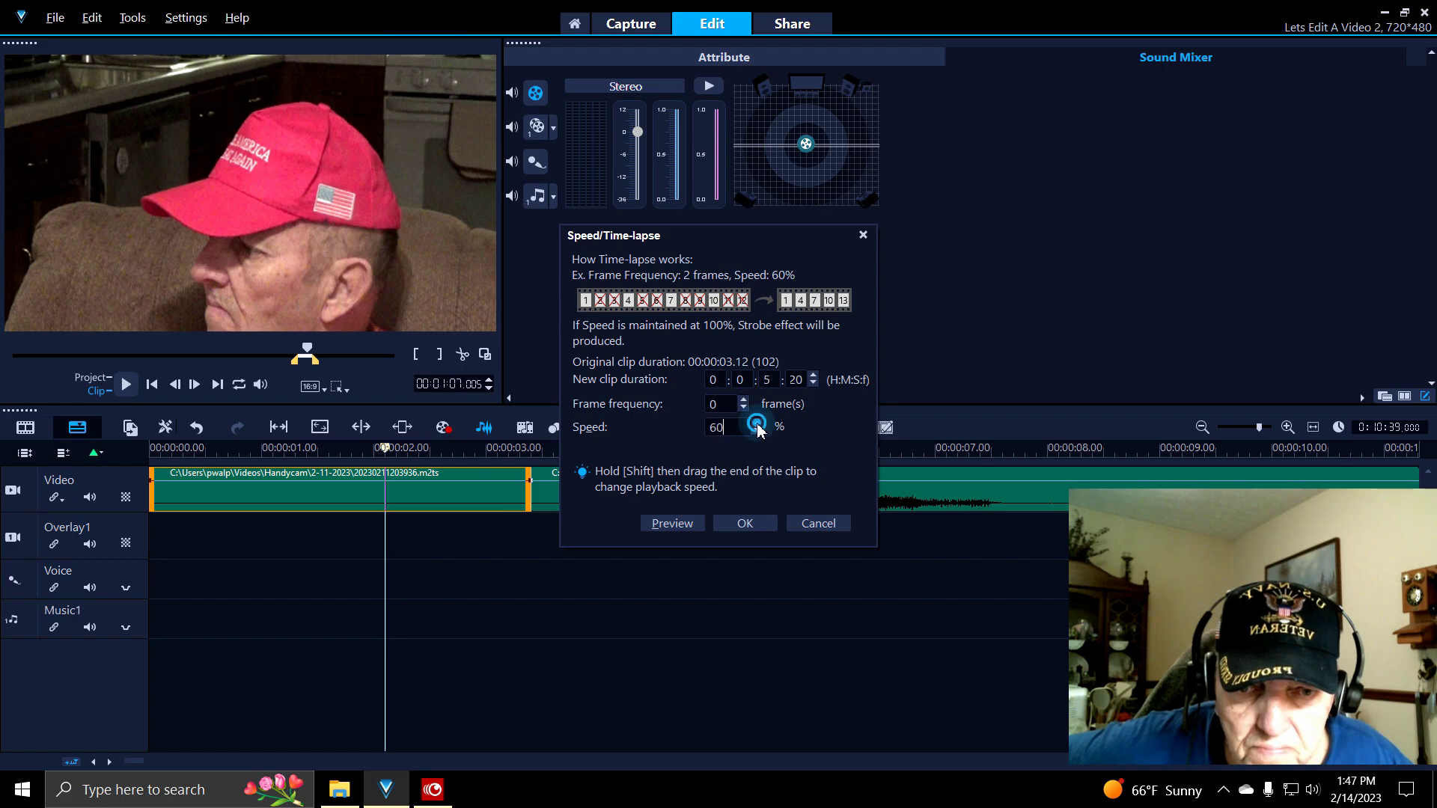
left_click(757, 424)
left_click(757, 423)
left_click(758, 424)
left_click(757, 423)
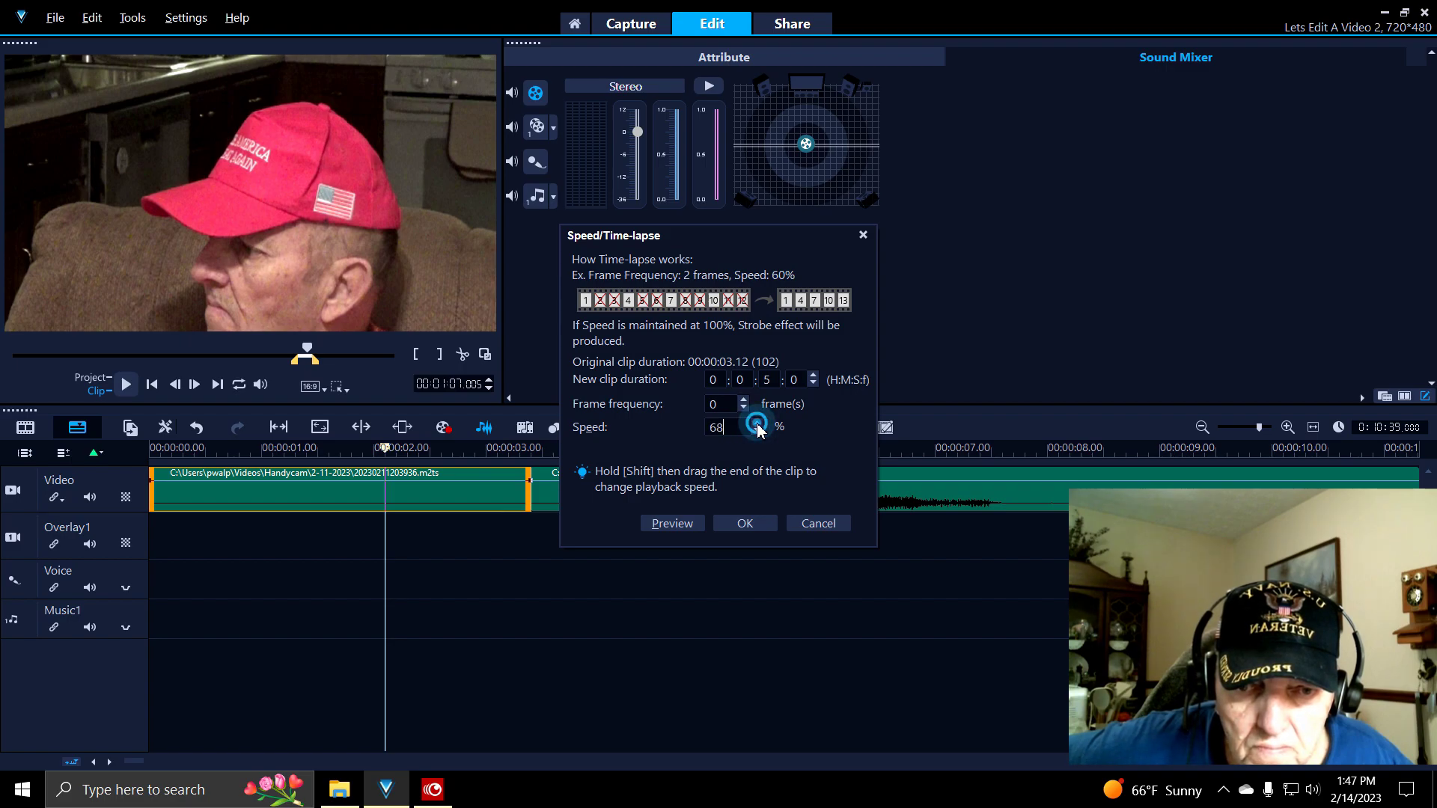
left_click(757, 424)
left_click(758, 424)
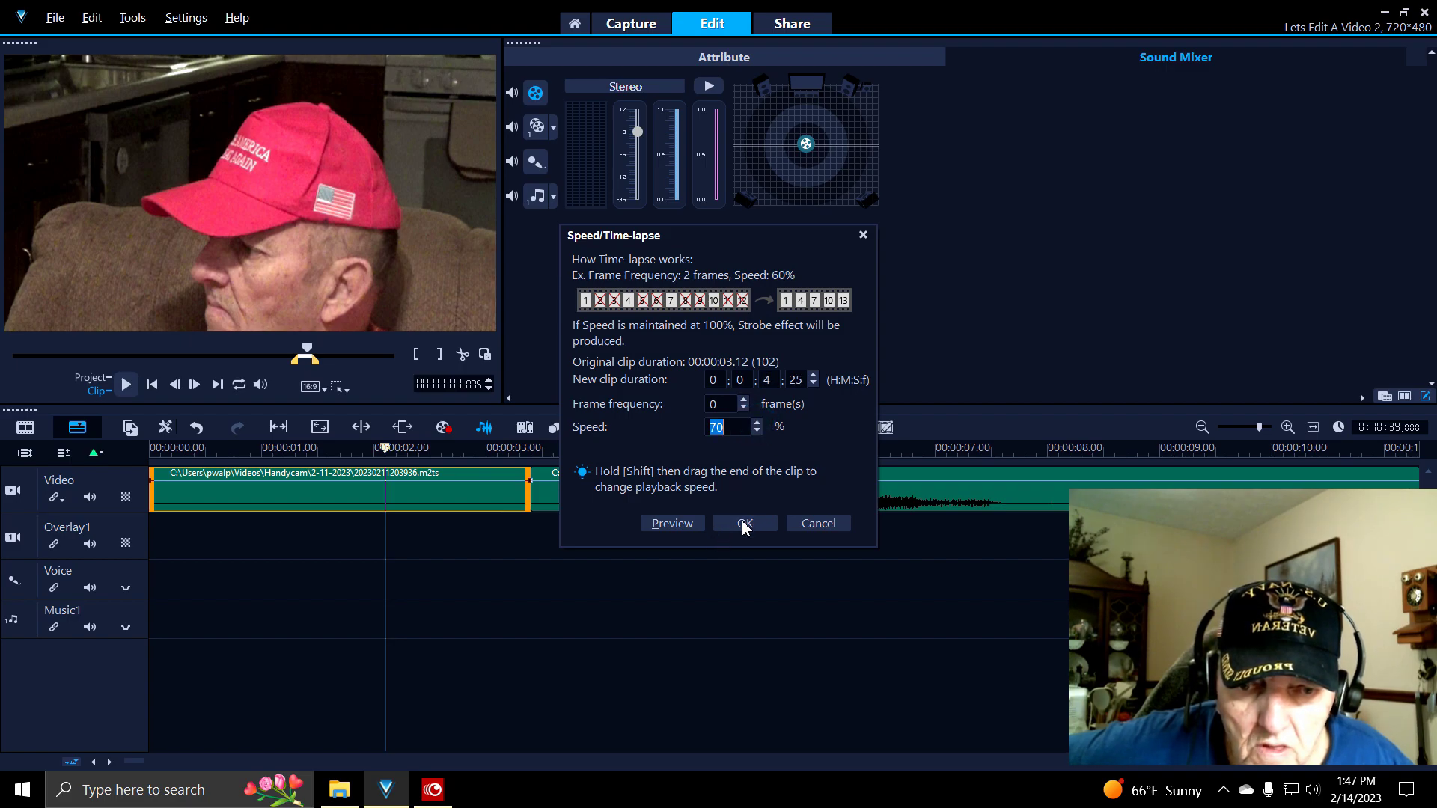
left_click(745, 524)
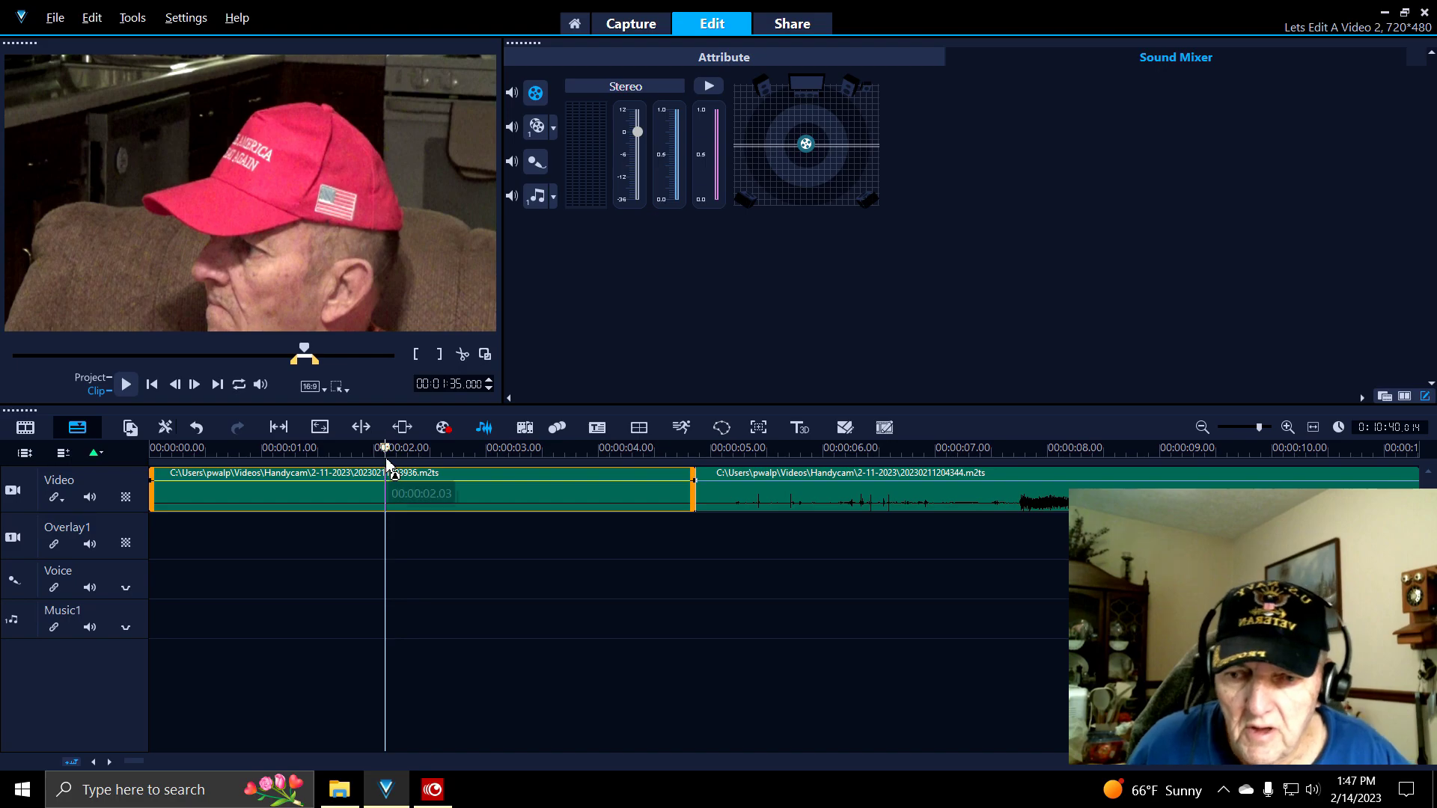
left_click_drag(385, 449, 336, 487)
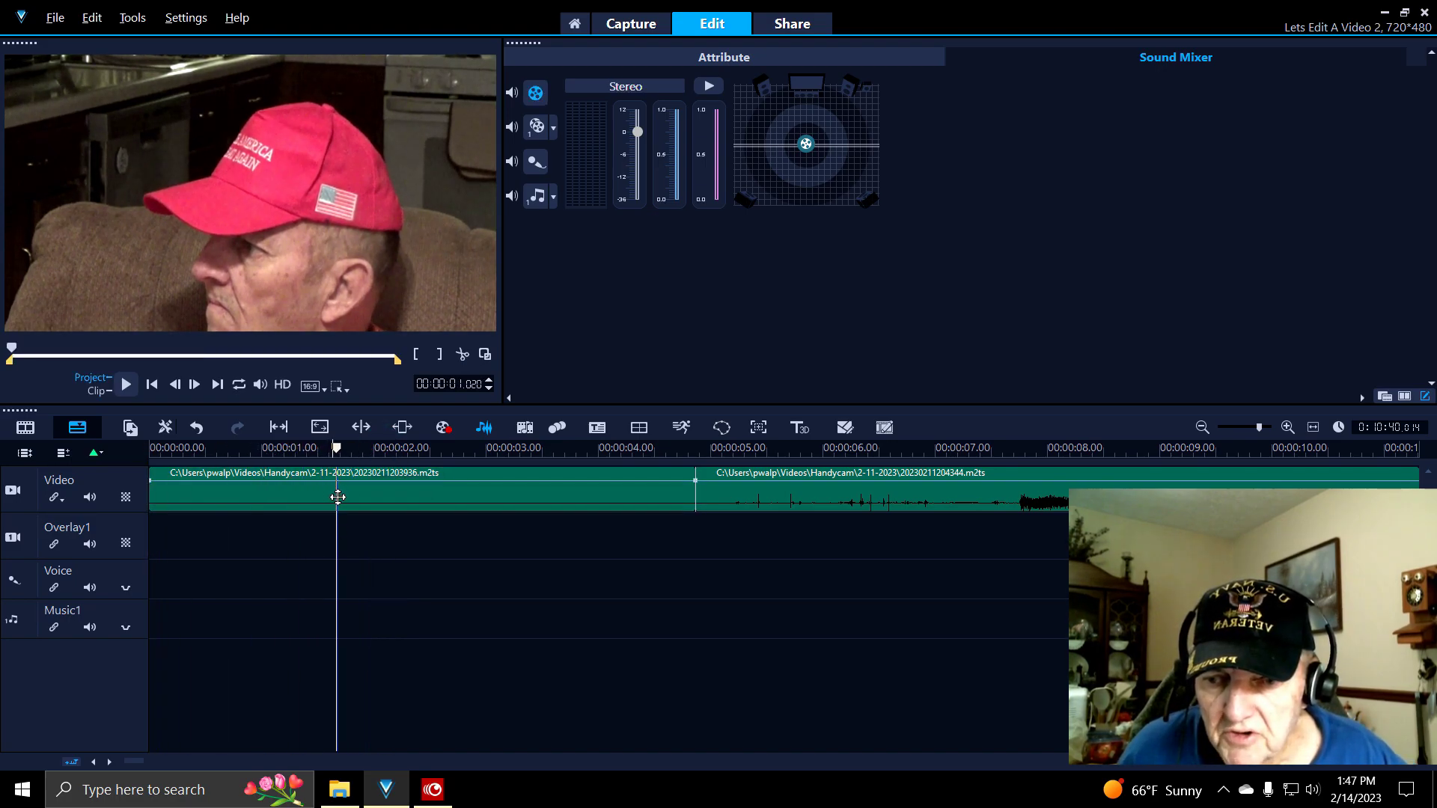
left_click(337, 497)
right_click(338, 498)
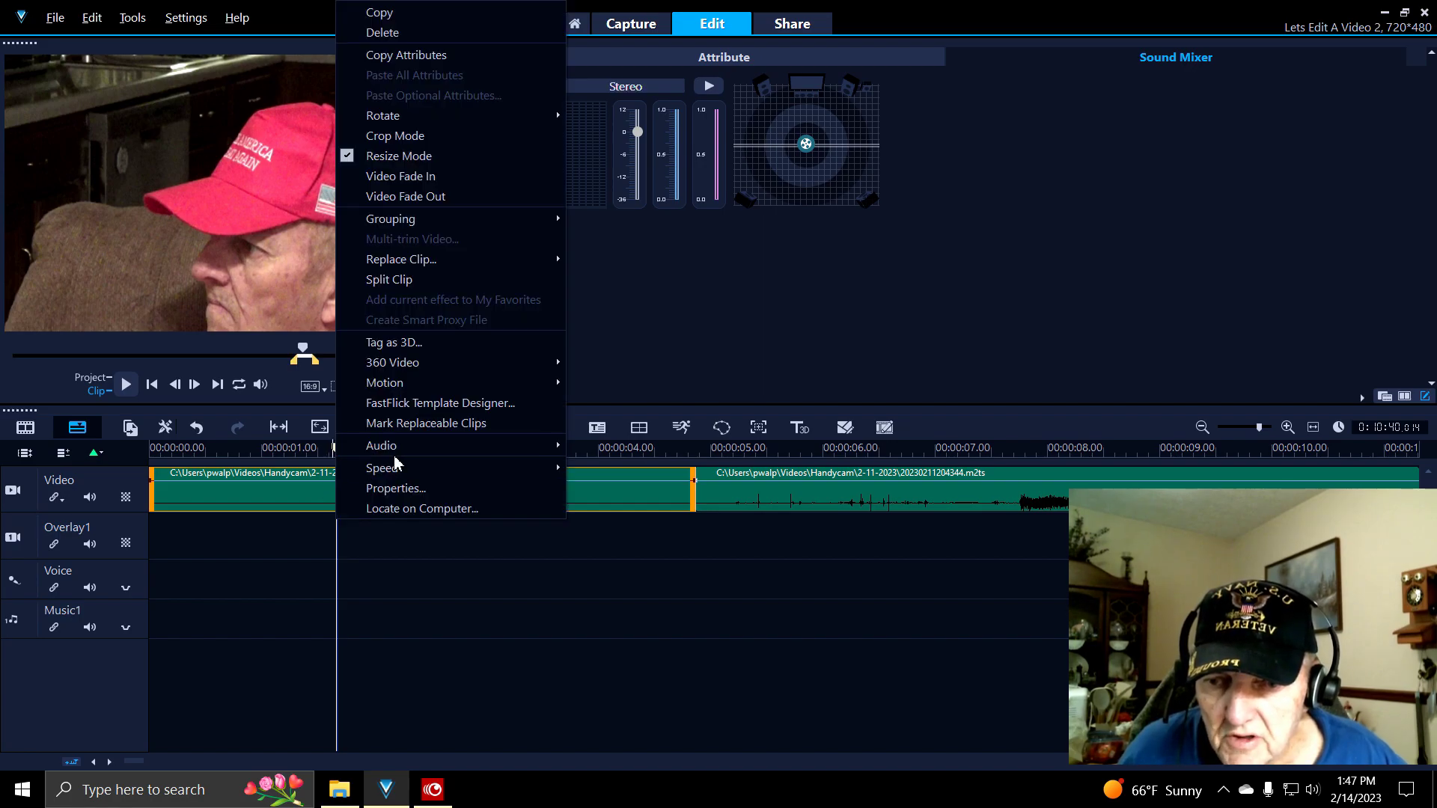
mouse_move(393, 457)
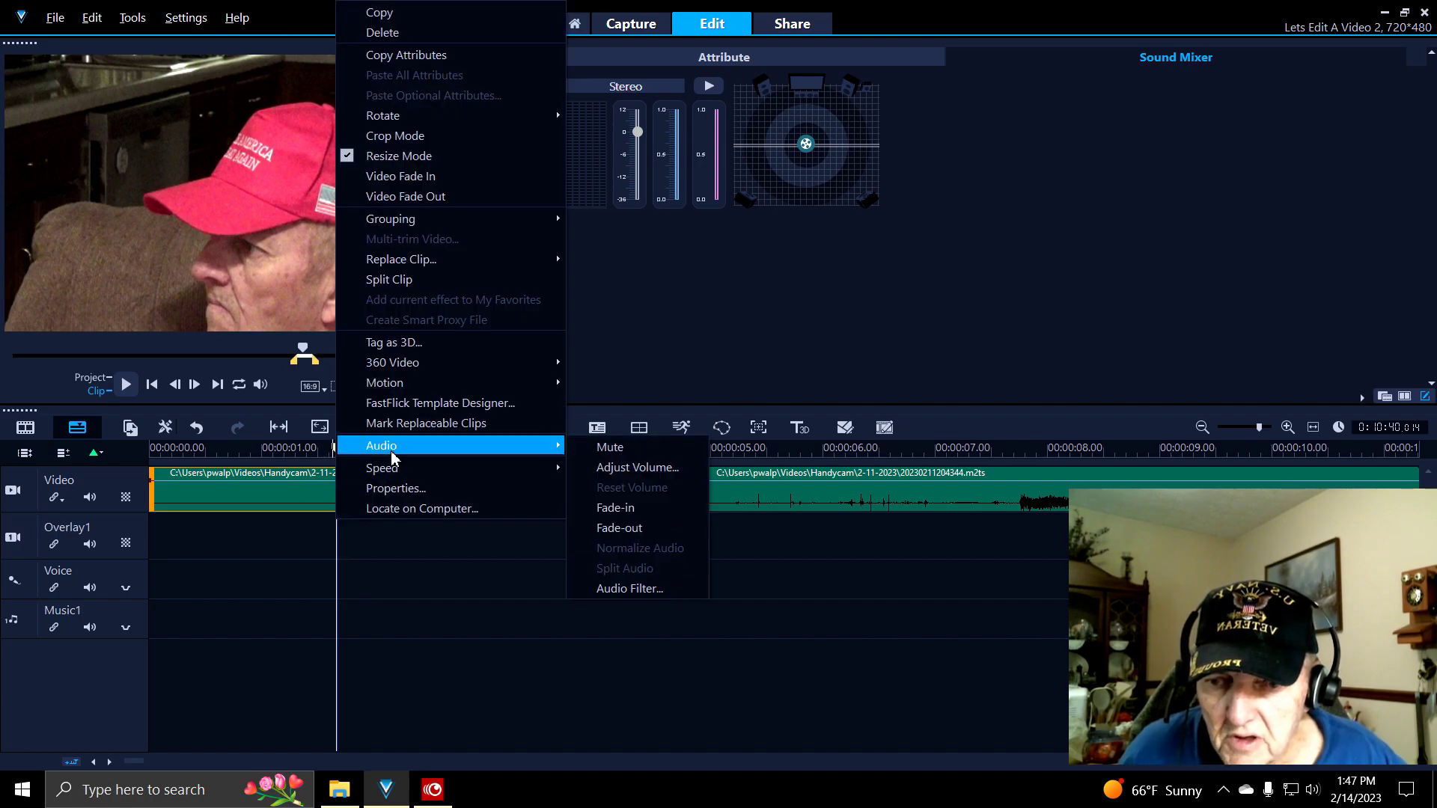
left_click(610, 448)
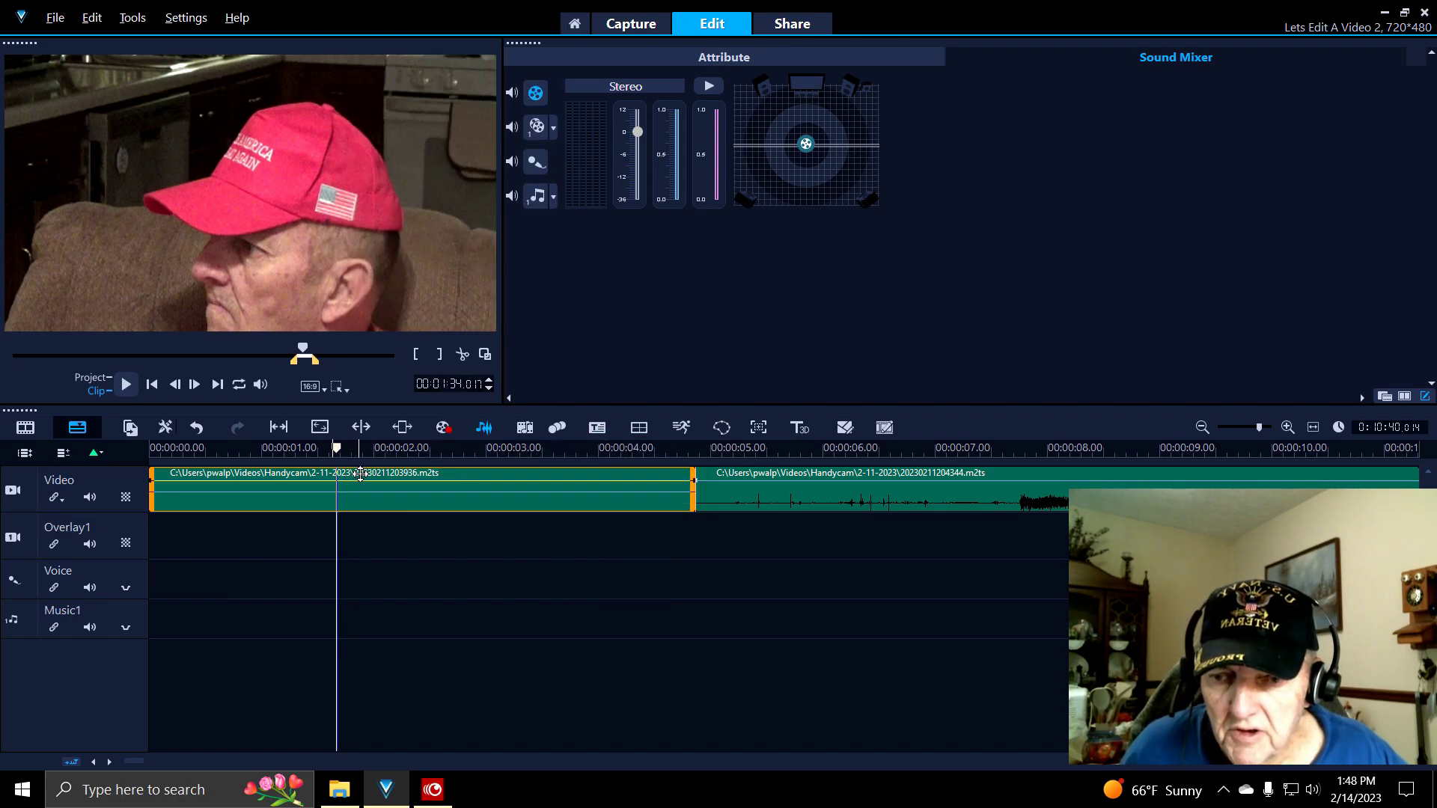
left_click(340, 448)
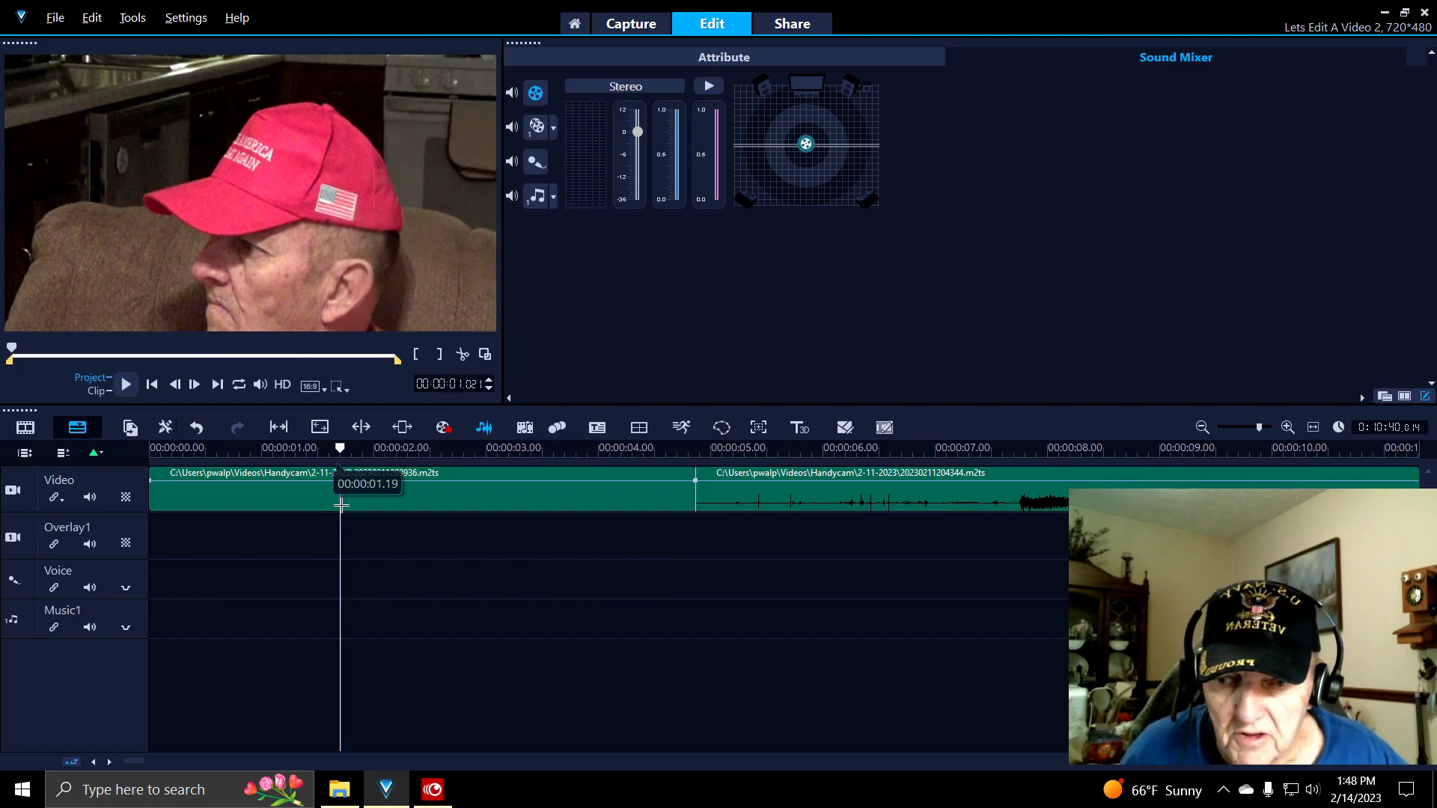
left_click(794, 494)
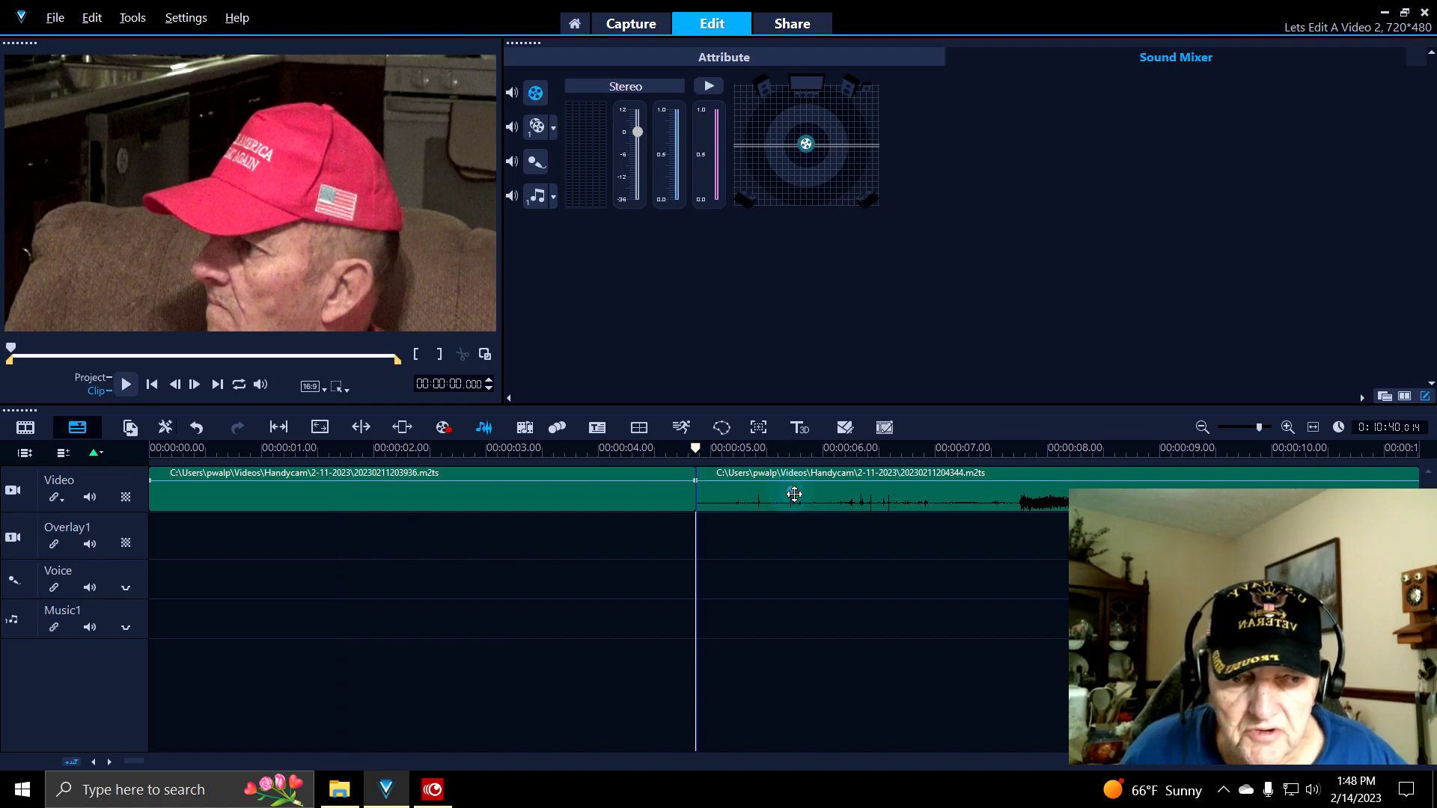
left_click_drag(1262, 429, 1249, 431)
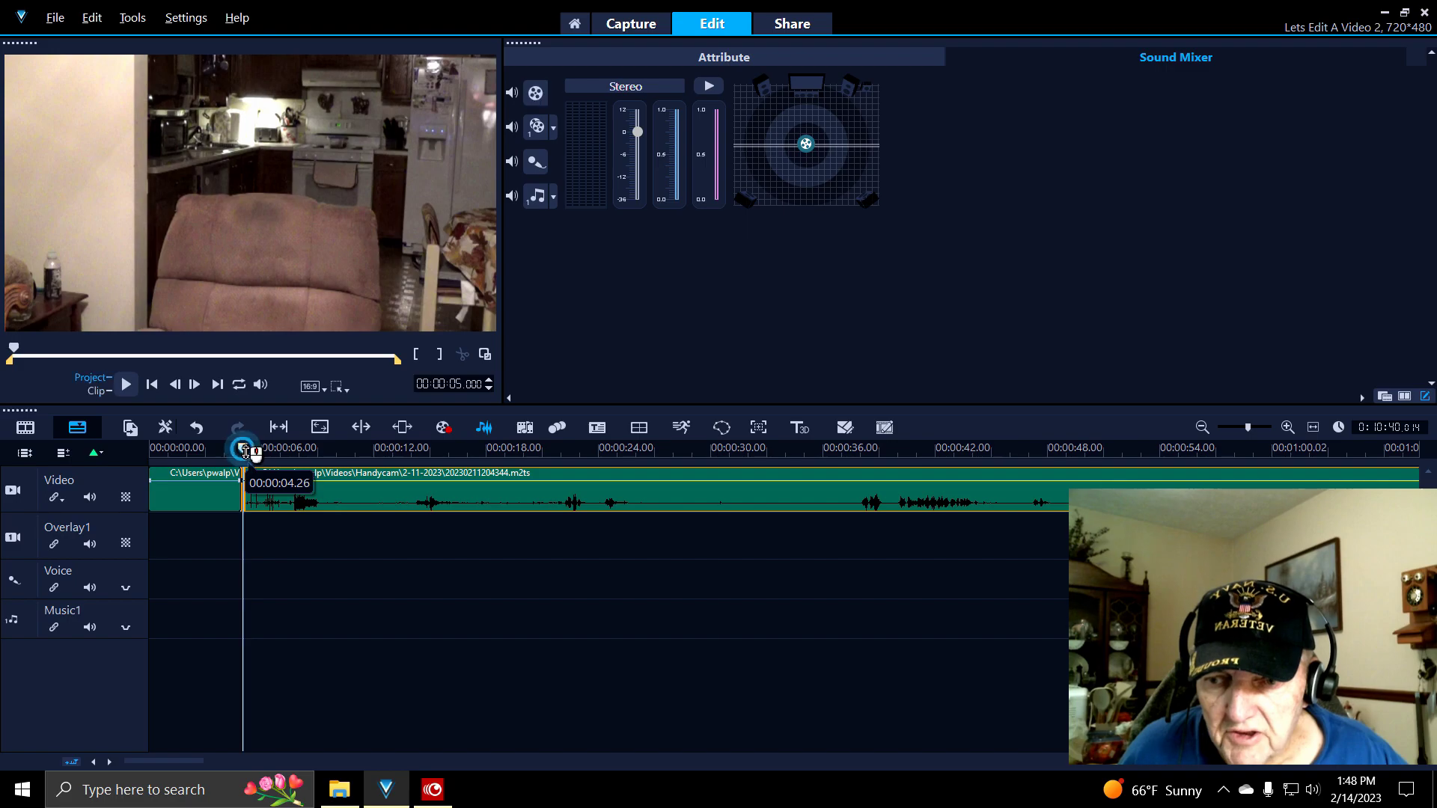
left_click_drag(255, 457, 860, 497)
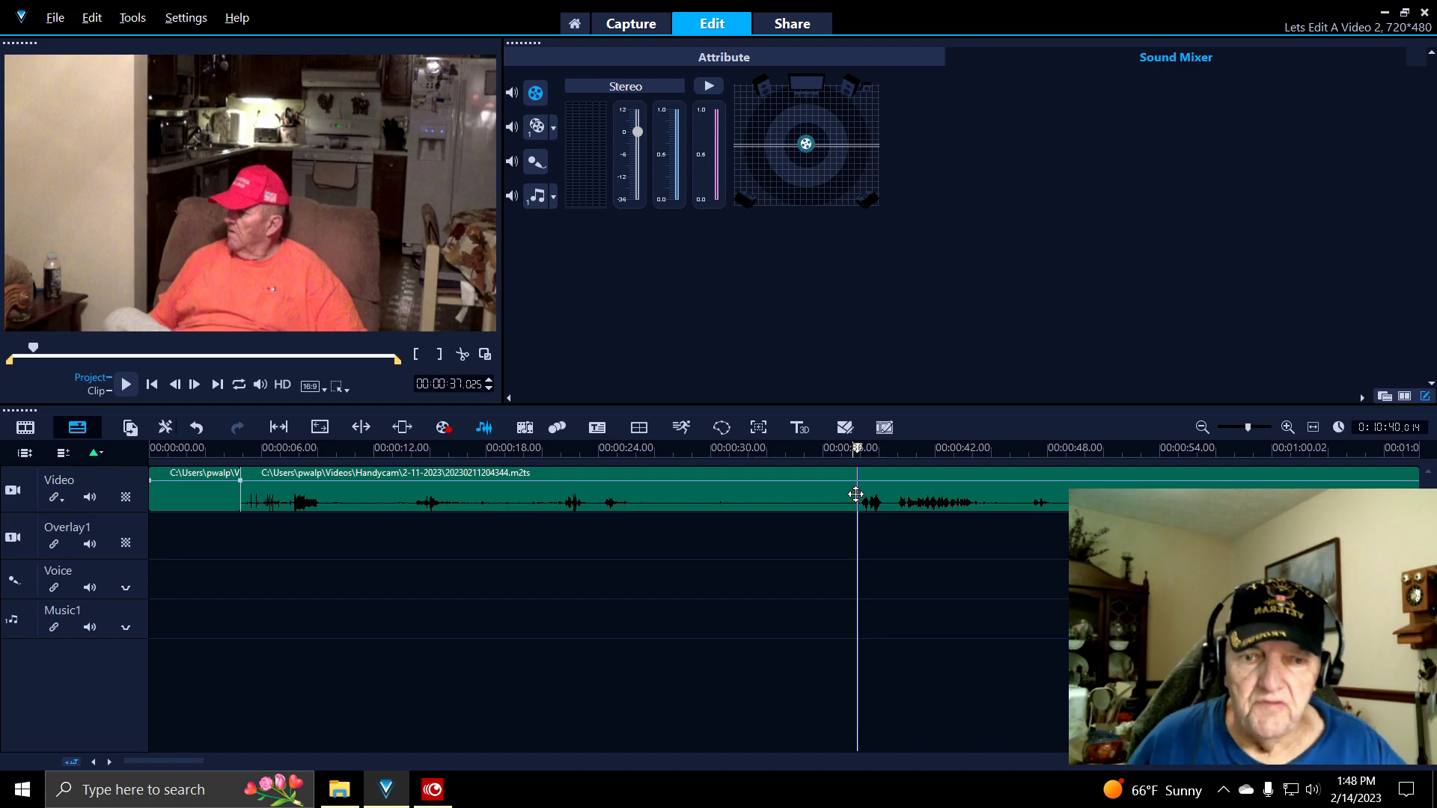
left_click(866, 488)
left_click(867, 488)
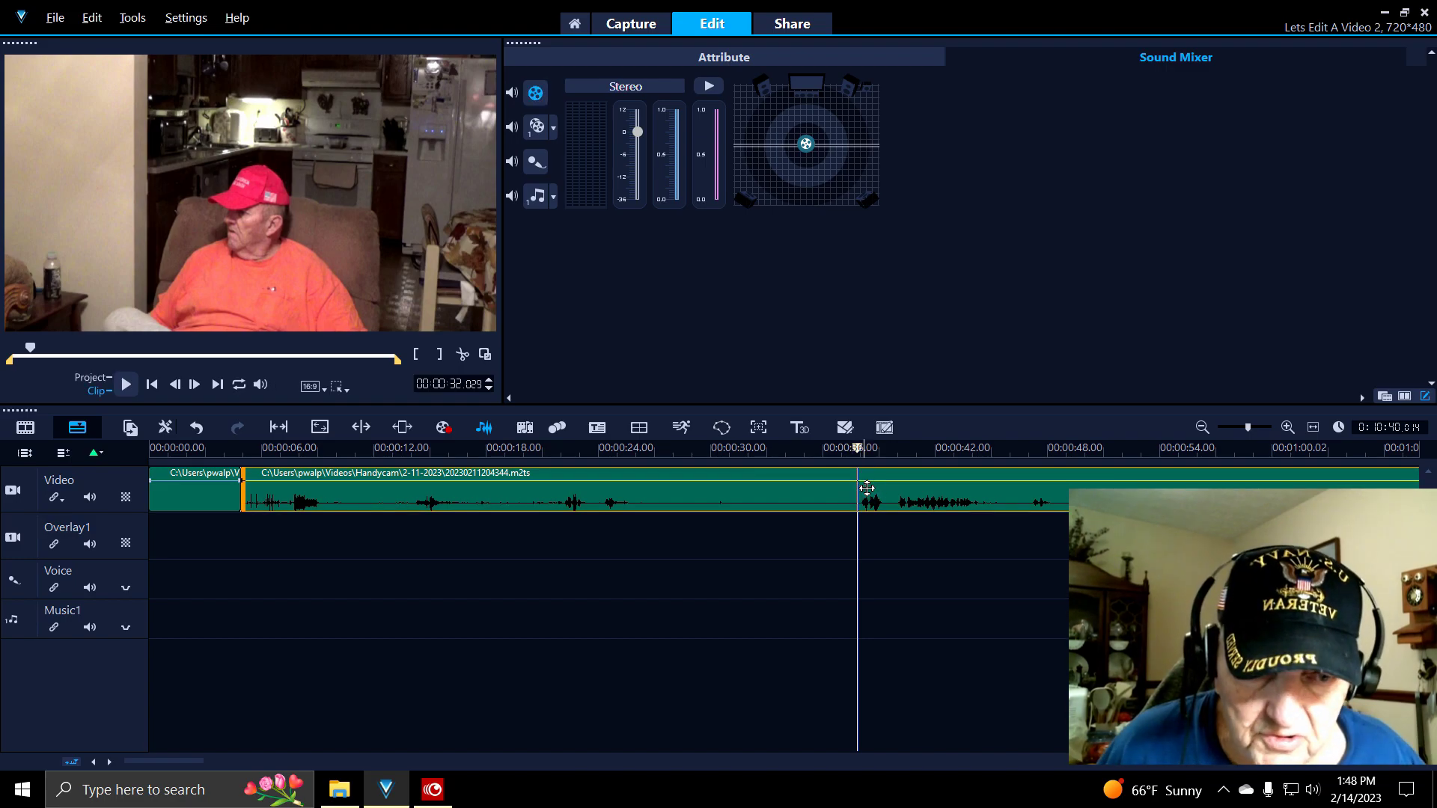
left_click(463, 357)
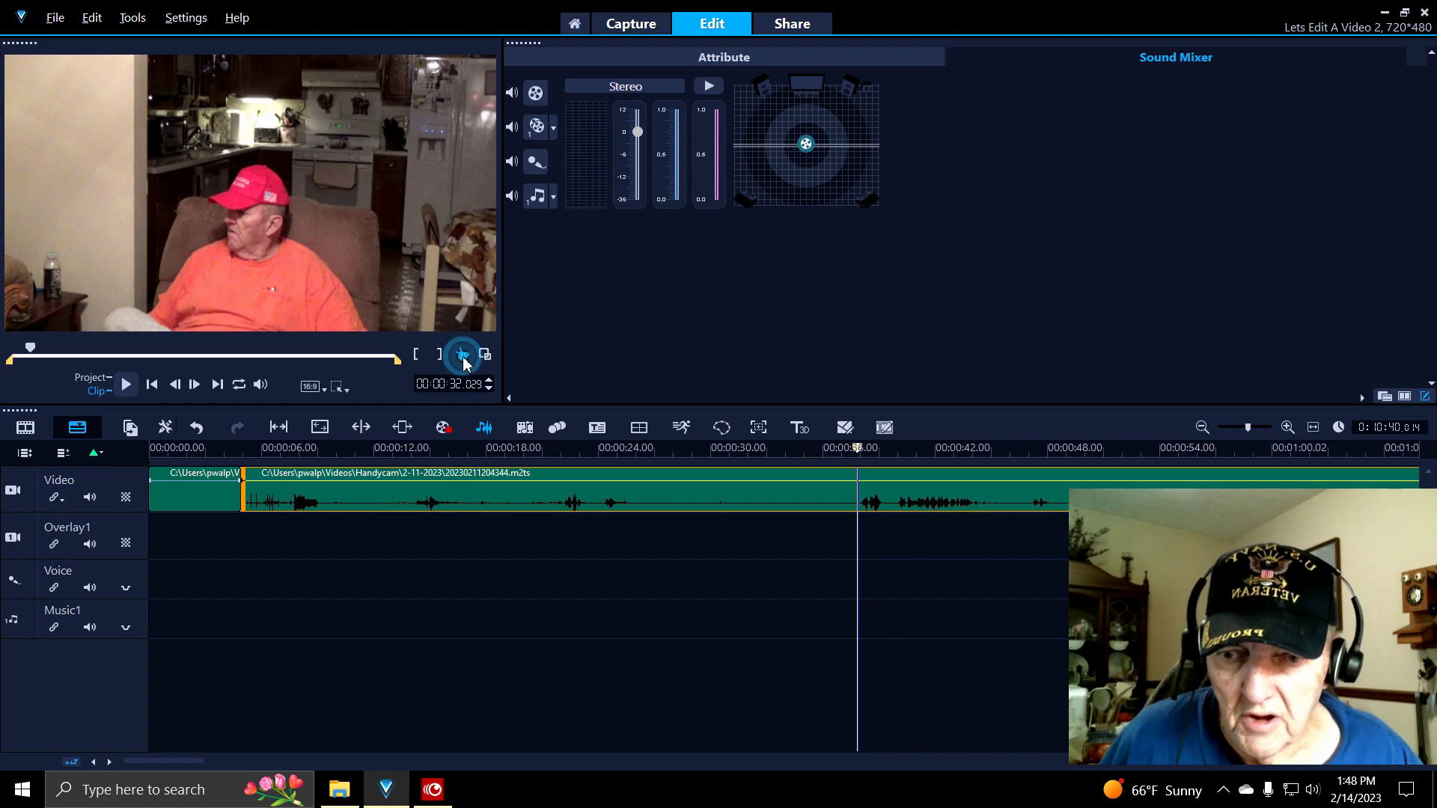
right_click(433, 497)
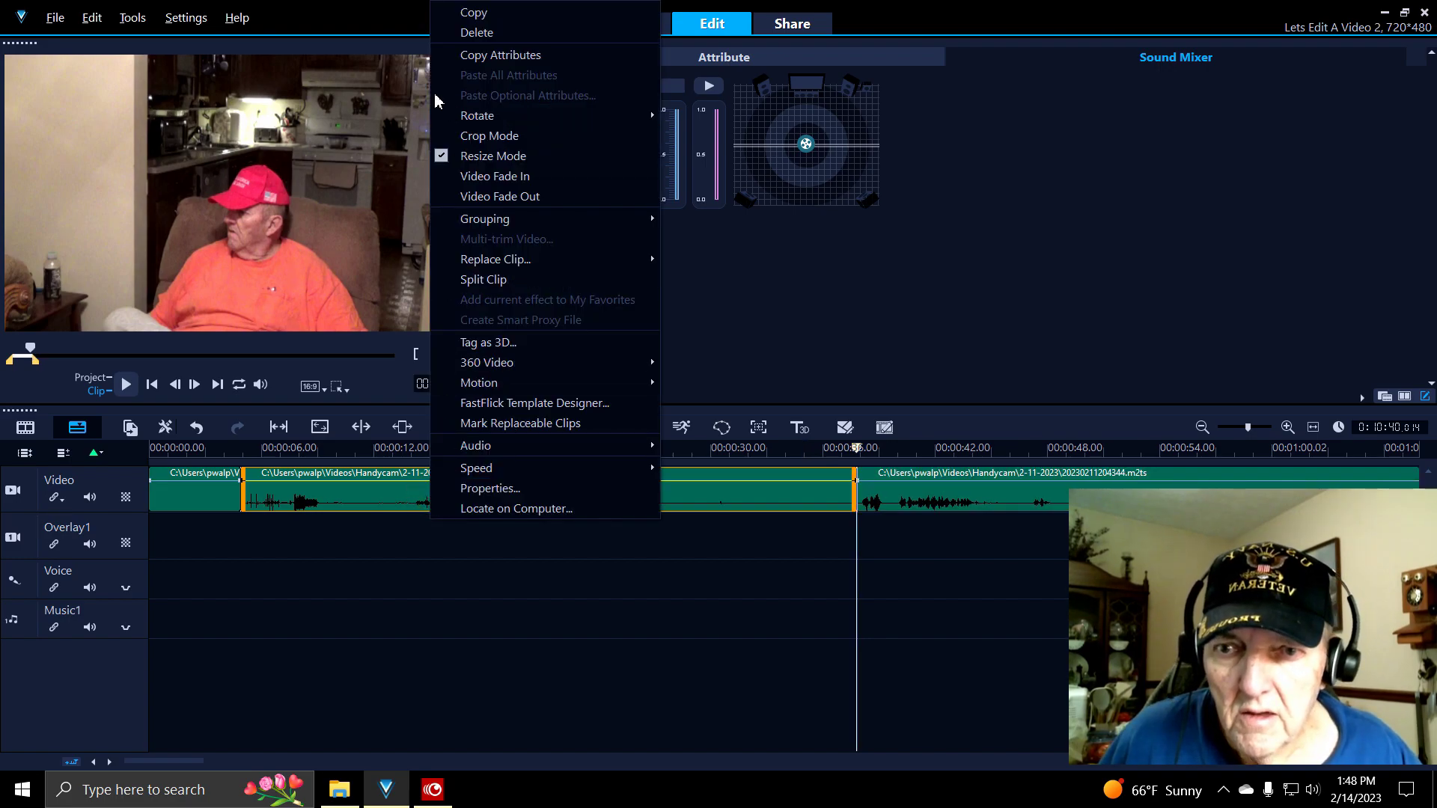
left_click(465, 33)
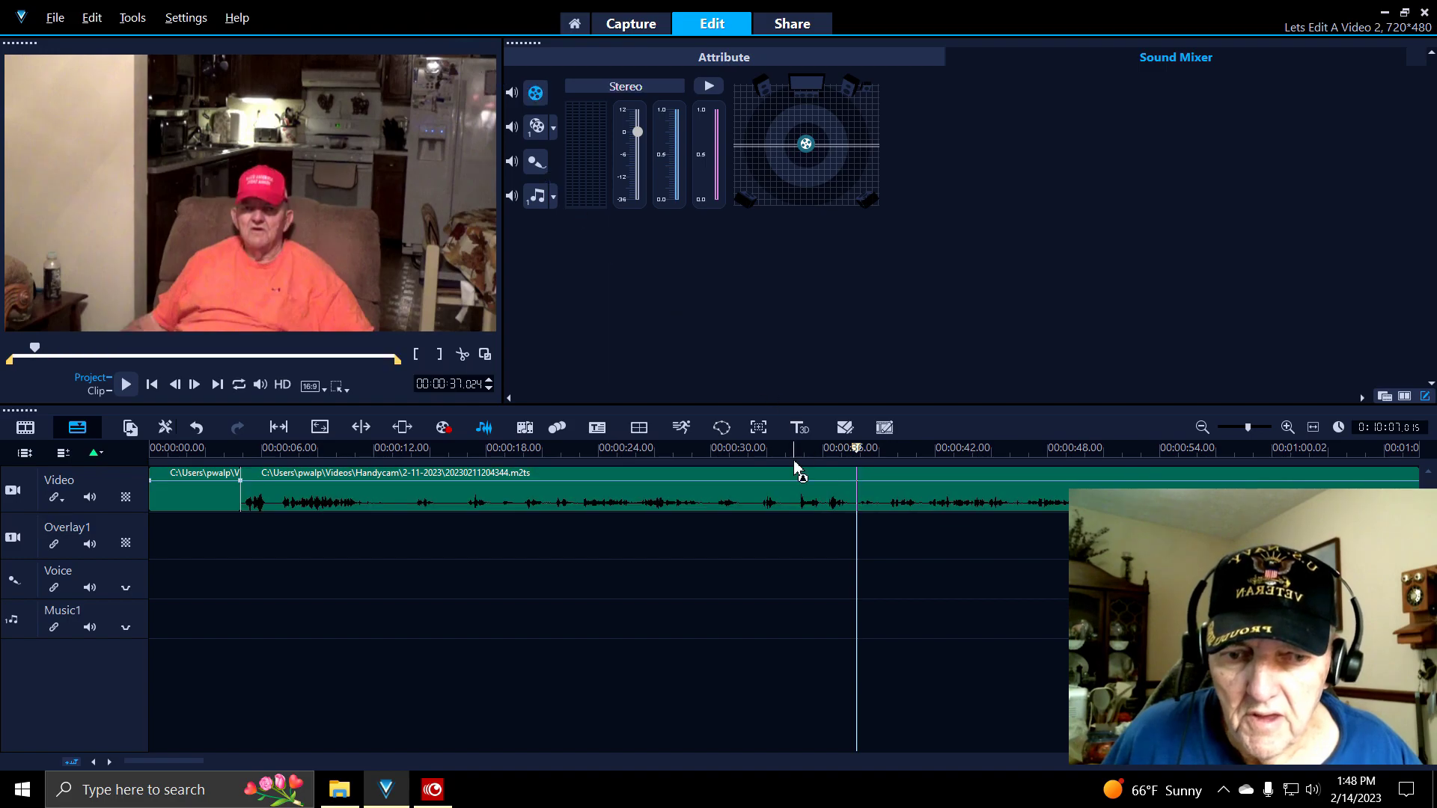
- Scrub the playhead and play the project from about 5 seconds to find the cut point
left_click_drag(862, 458, 222, 510)
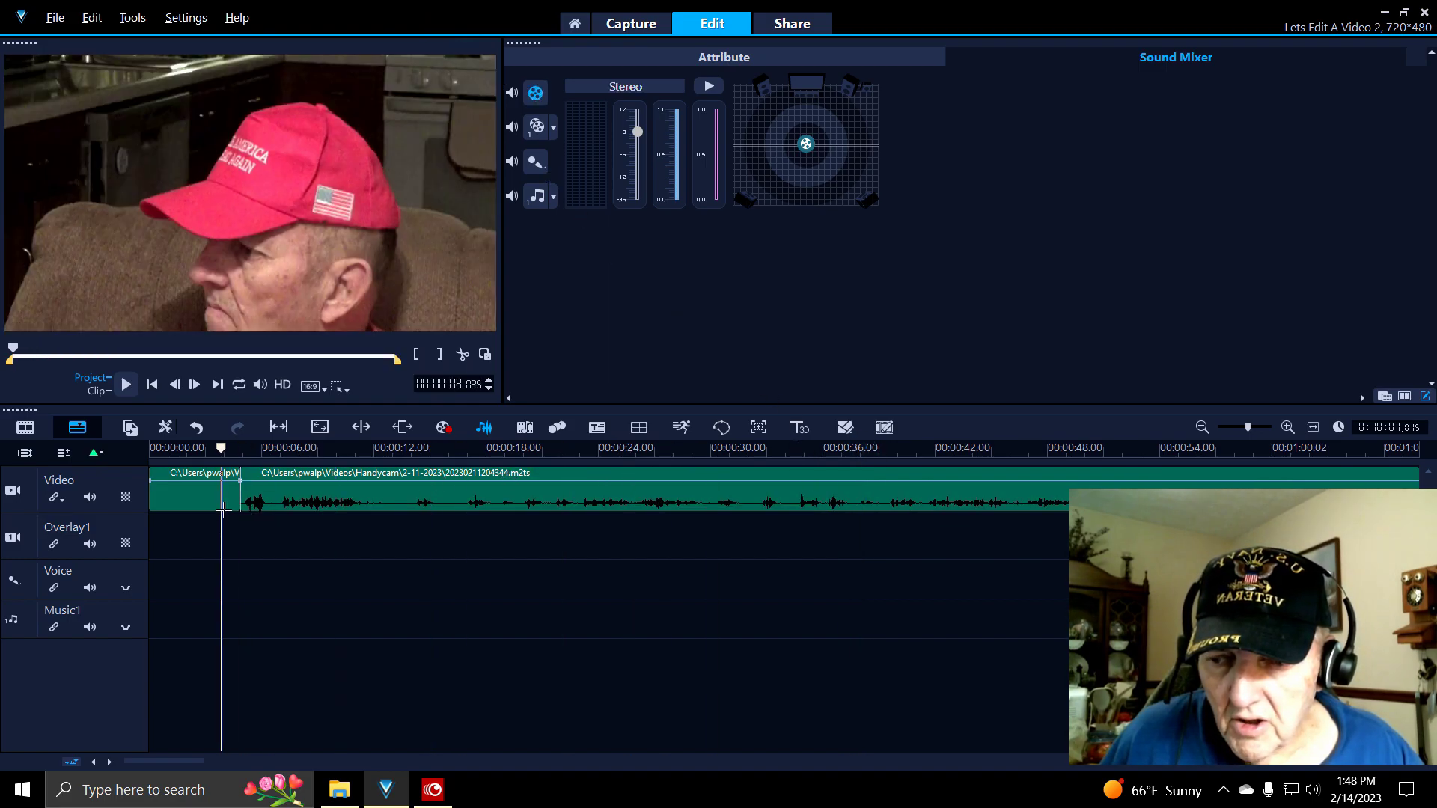
left_click_drag(223, 509, 367, 516)
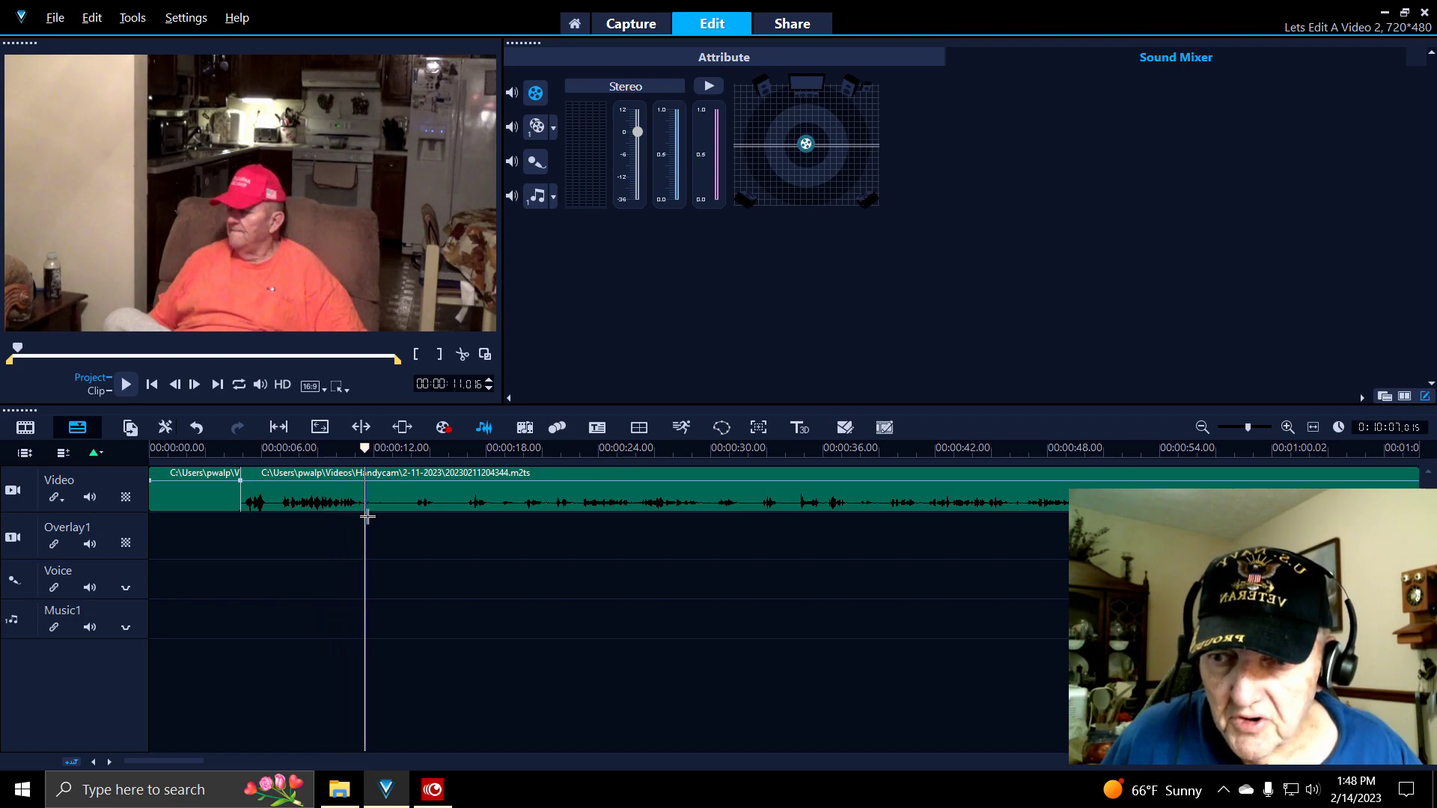
left_click_drag(365, 448, 246, 473)
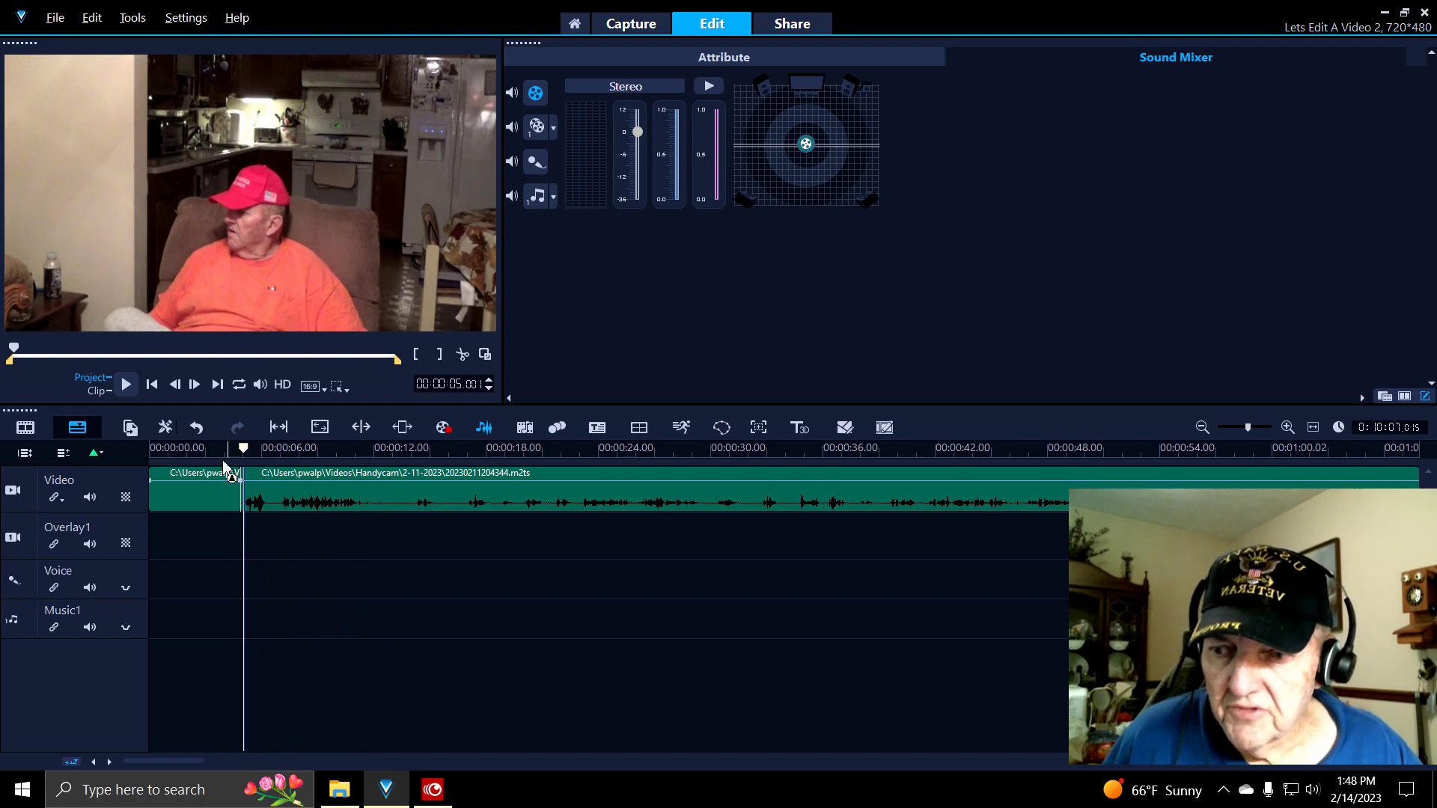
left_click(125, 385)
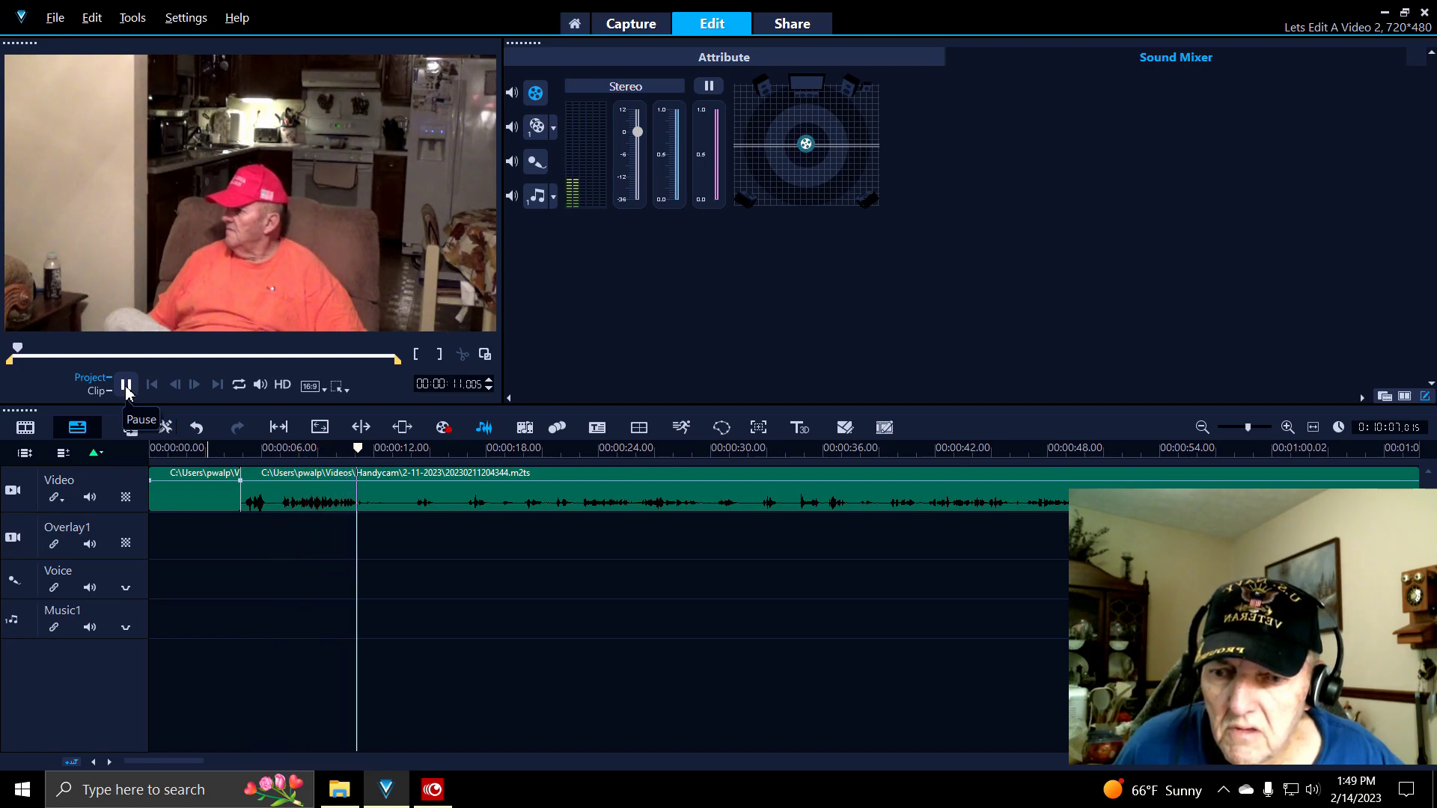
left_click(127, 386)
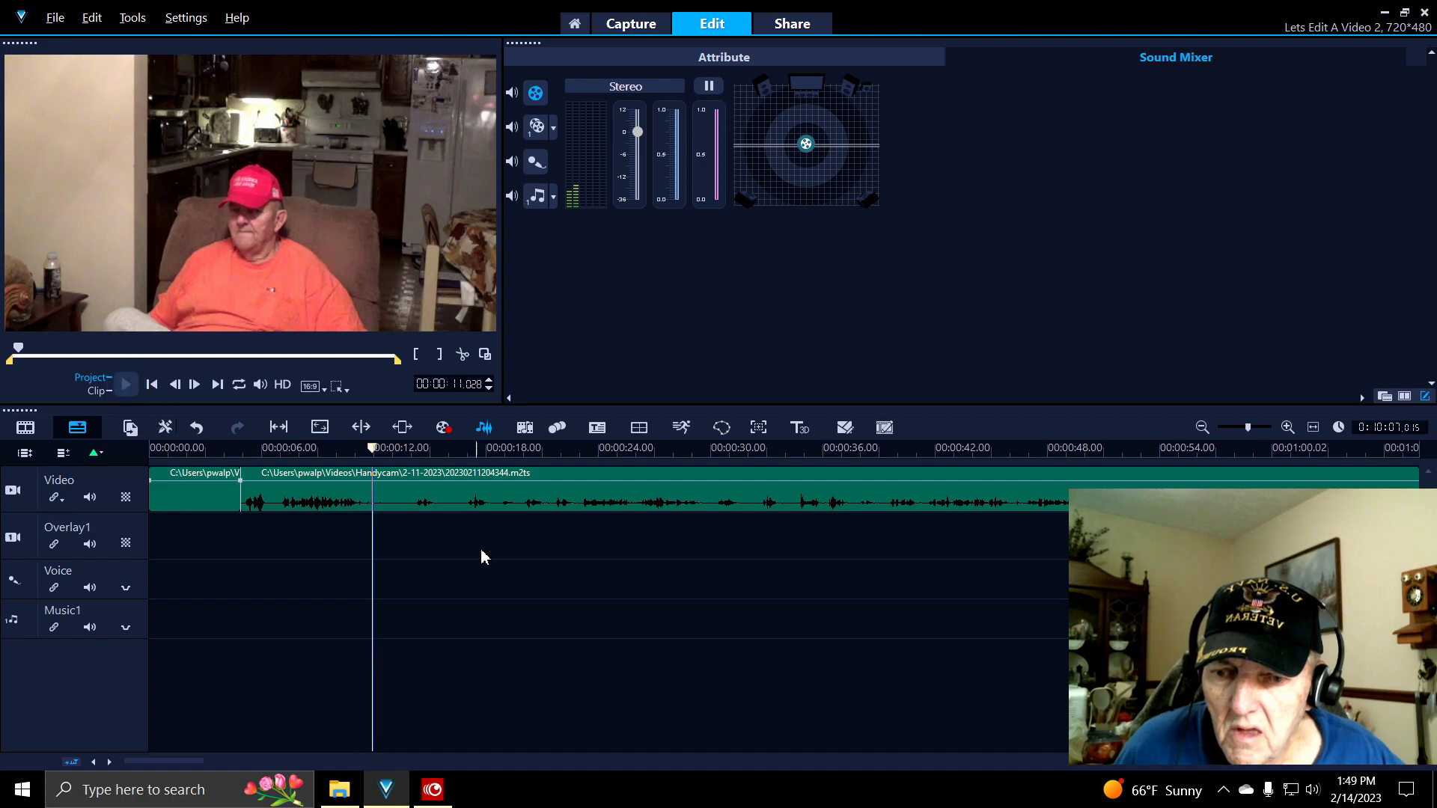
- Split the second video clip with the playhead at about 00:00:12
left_click(384, 503)
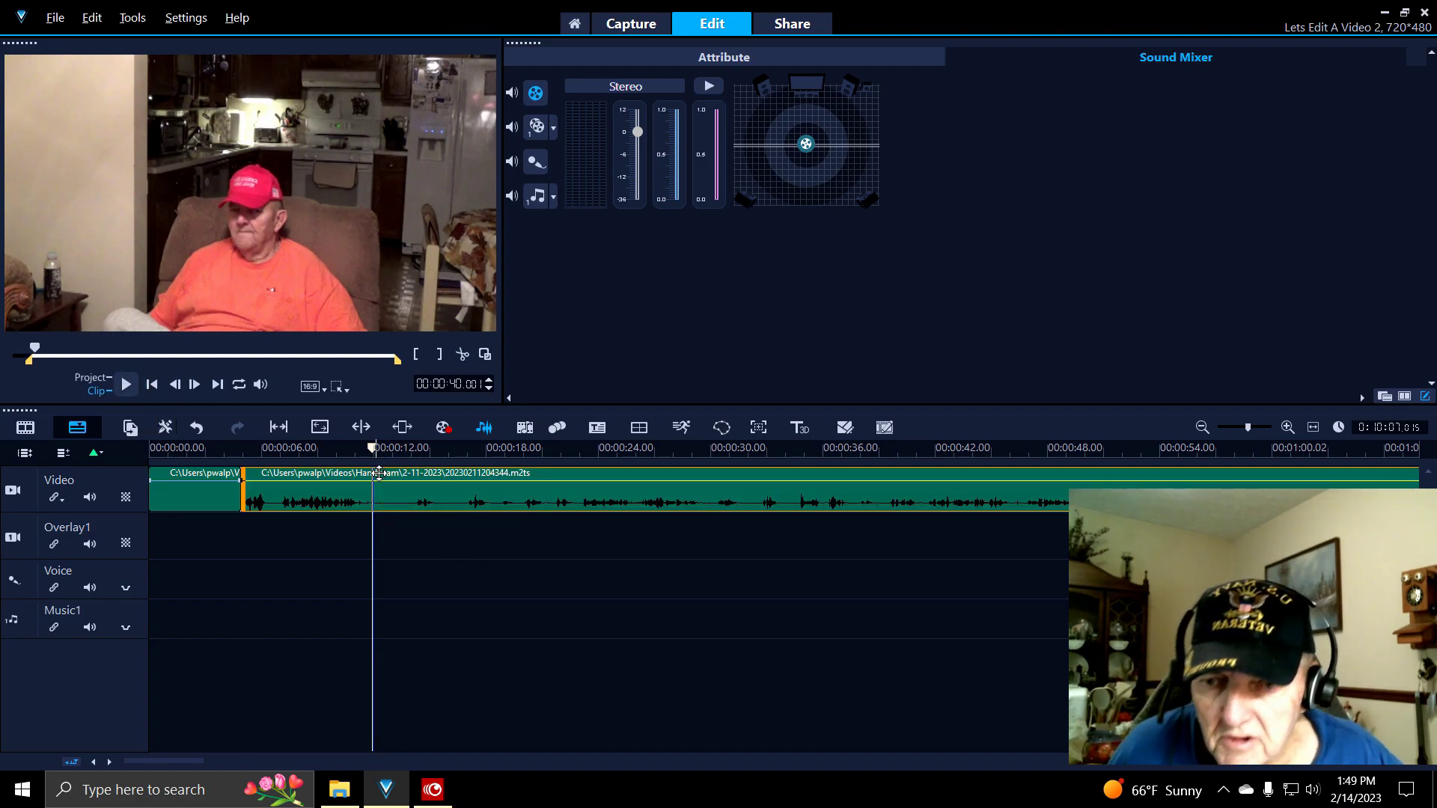
mouse_move(374, 449)
left_mouse_down()
mouse_move(414, 454)
mouse_move(388, 456)
left_mouse_up()
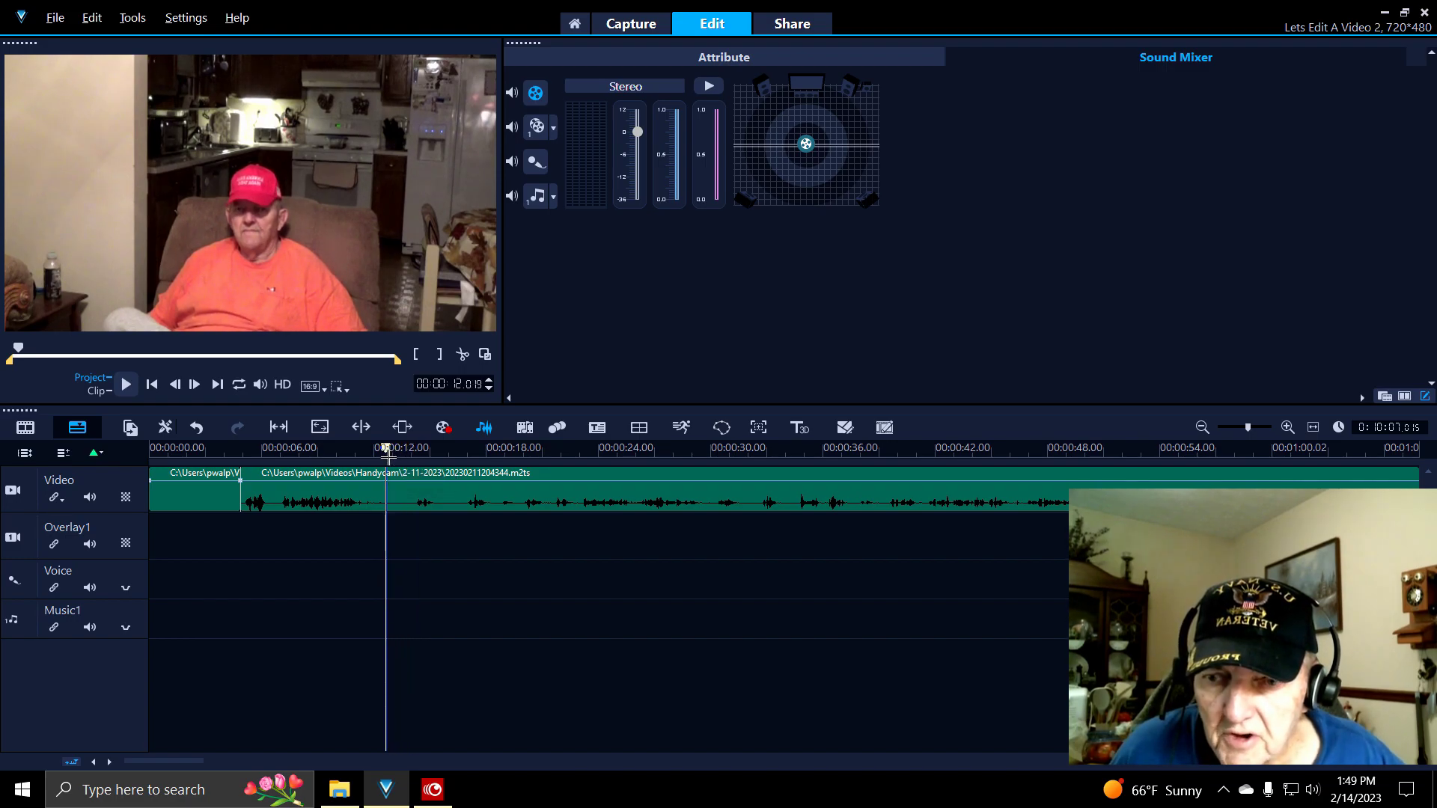
left_click(389, 494)
left_click(462, 357)
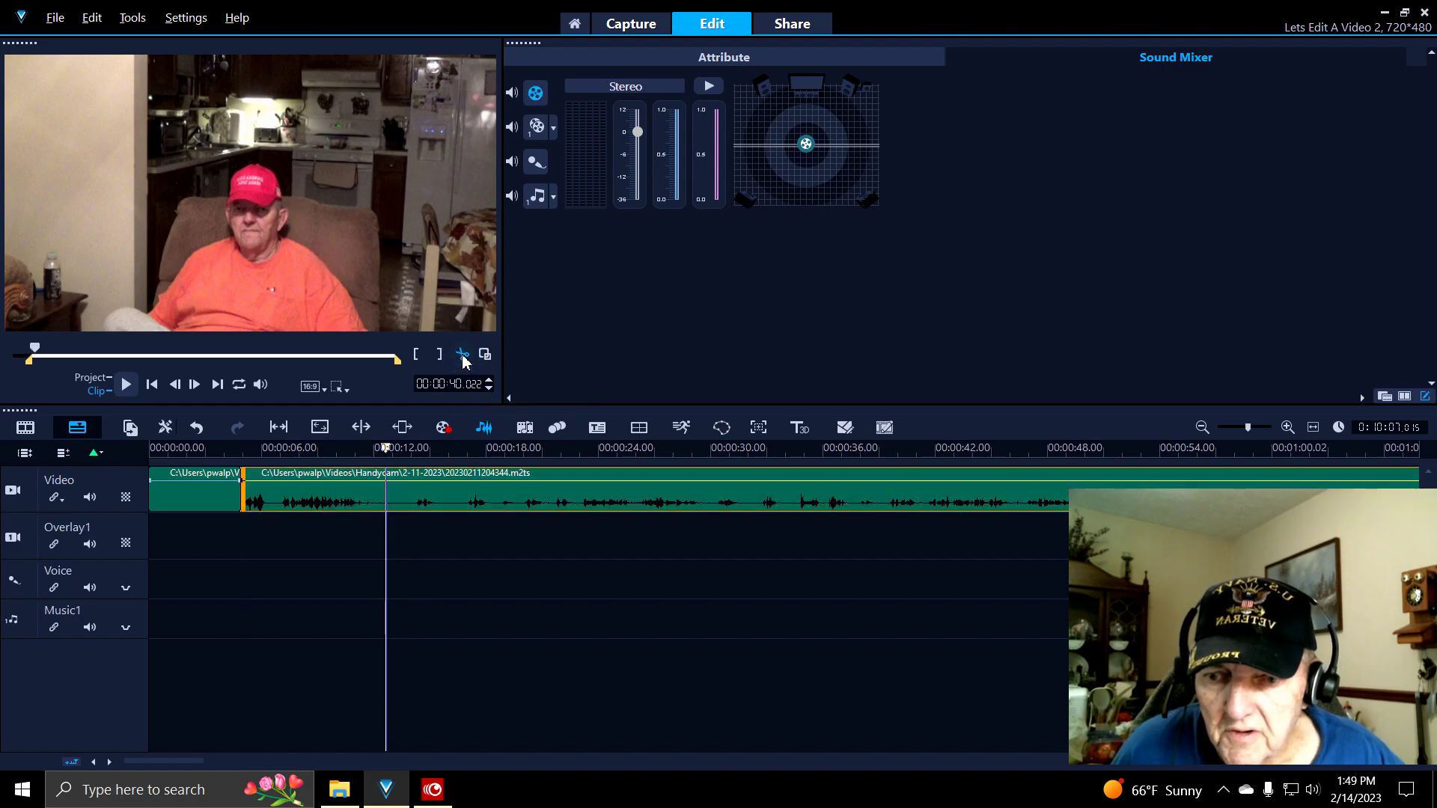
- Split the middle clip's audio onto the Voice track and move it to 00:00:00
left_click(304, 503)
right_click(304, 505)
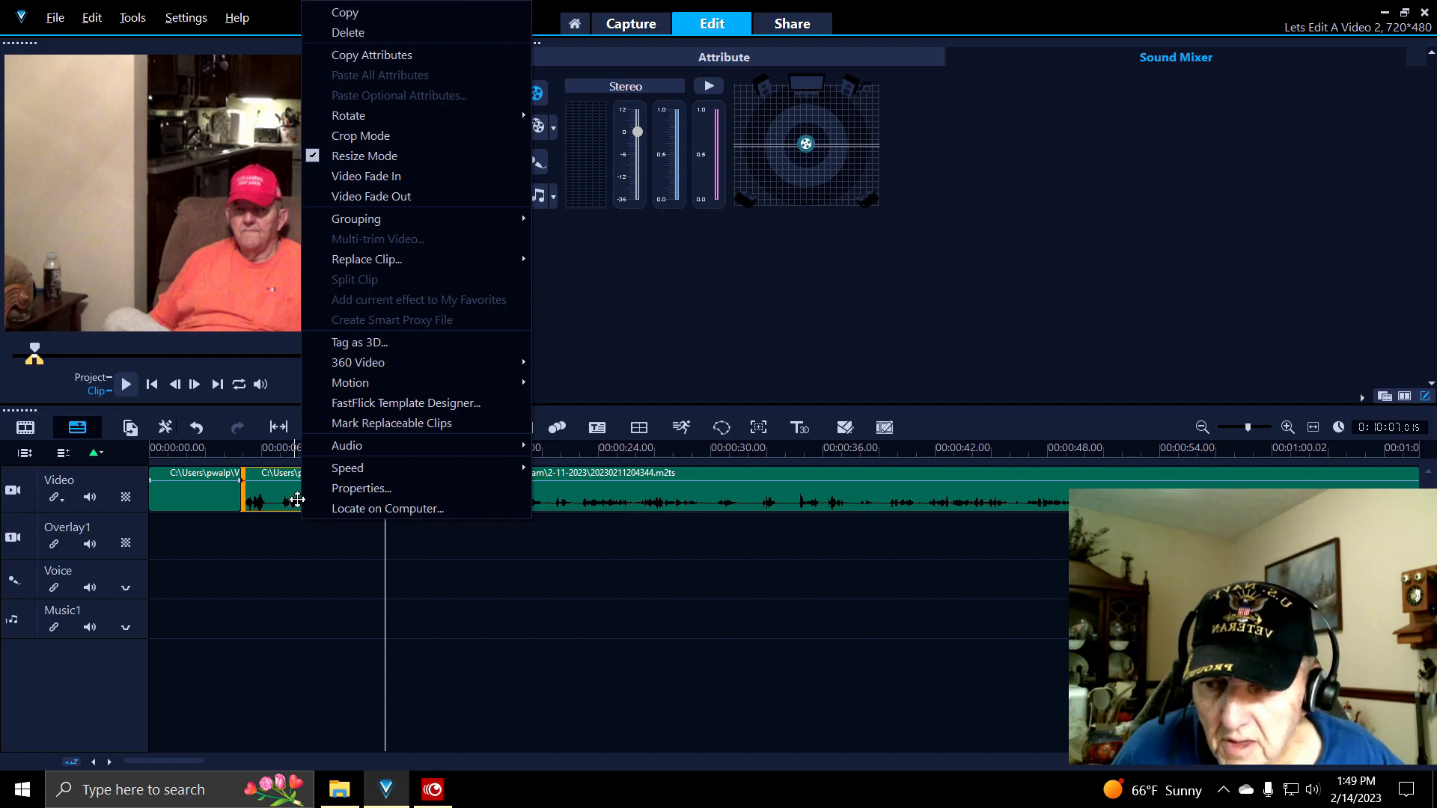
mouse_move(367, 452)
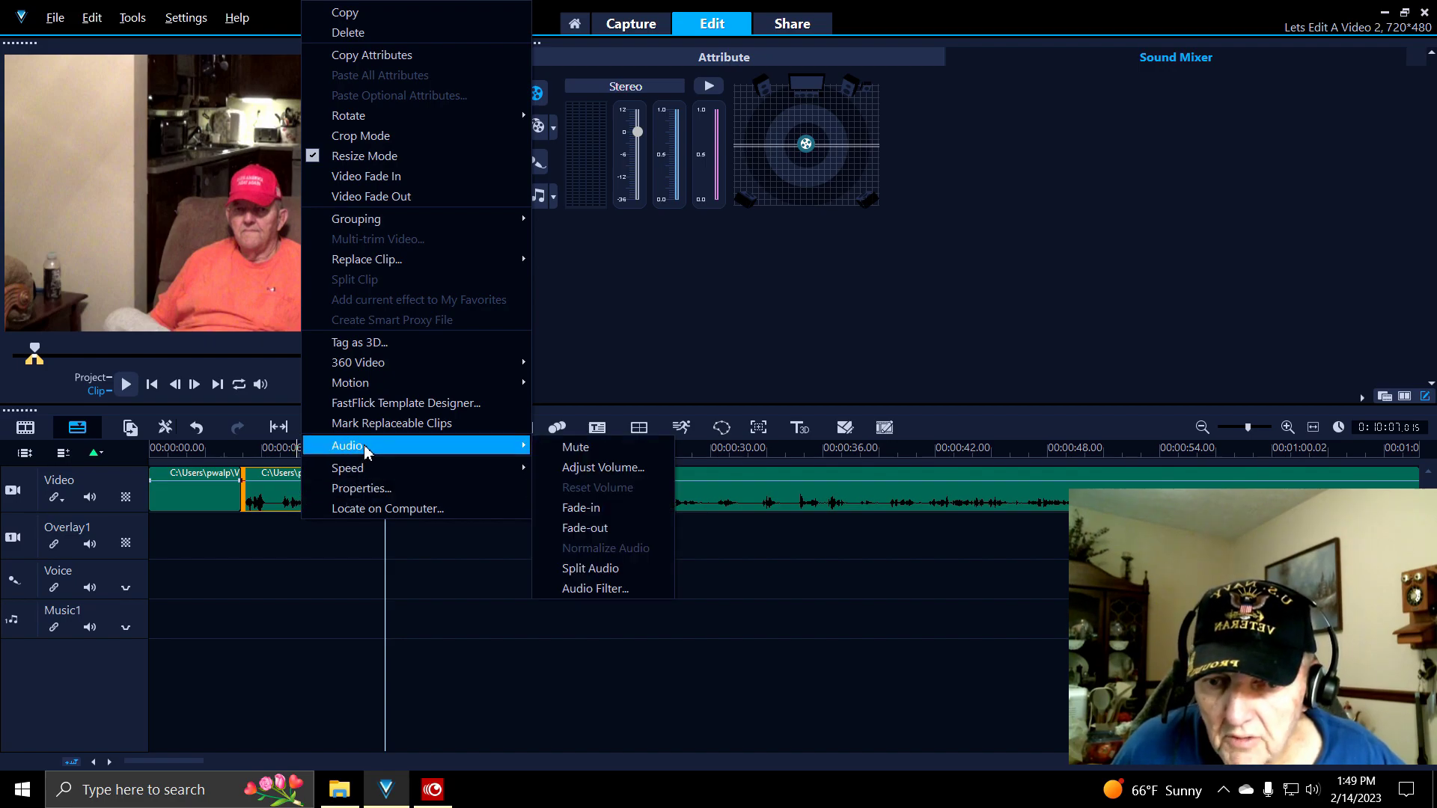
left_click(590, 569)
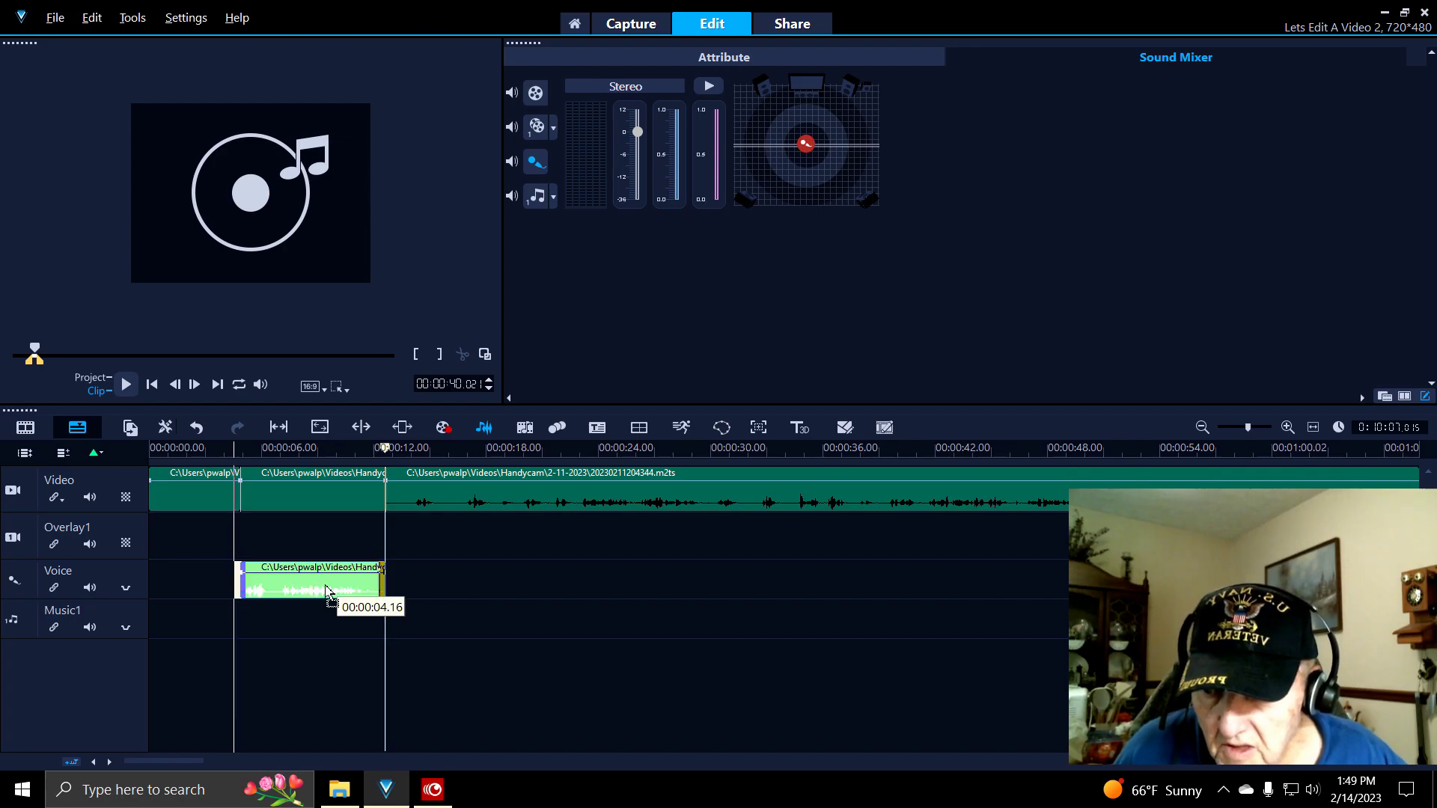
left_click_drag(327, 592, 202, 593)
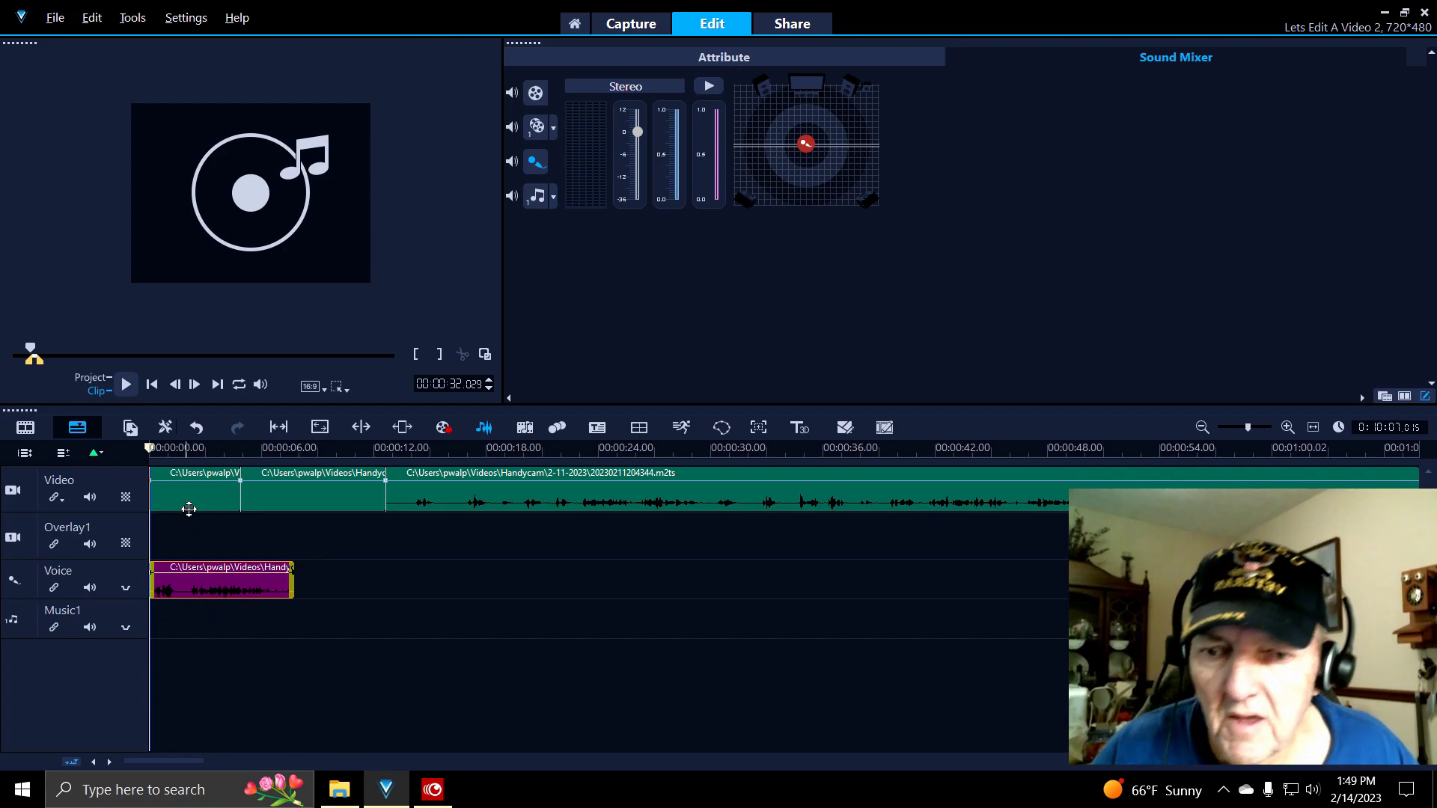
- Place the Squirrely Weather title template at the video track's start, trimmed to about 10 seconds
left_click(1404, 397)
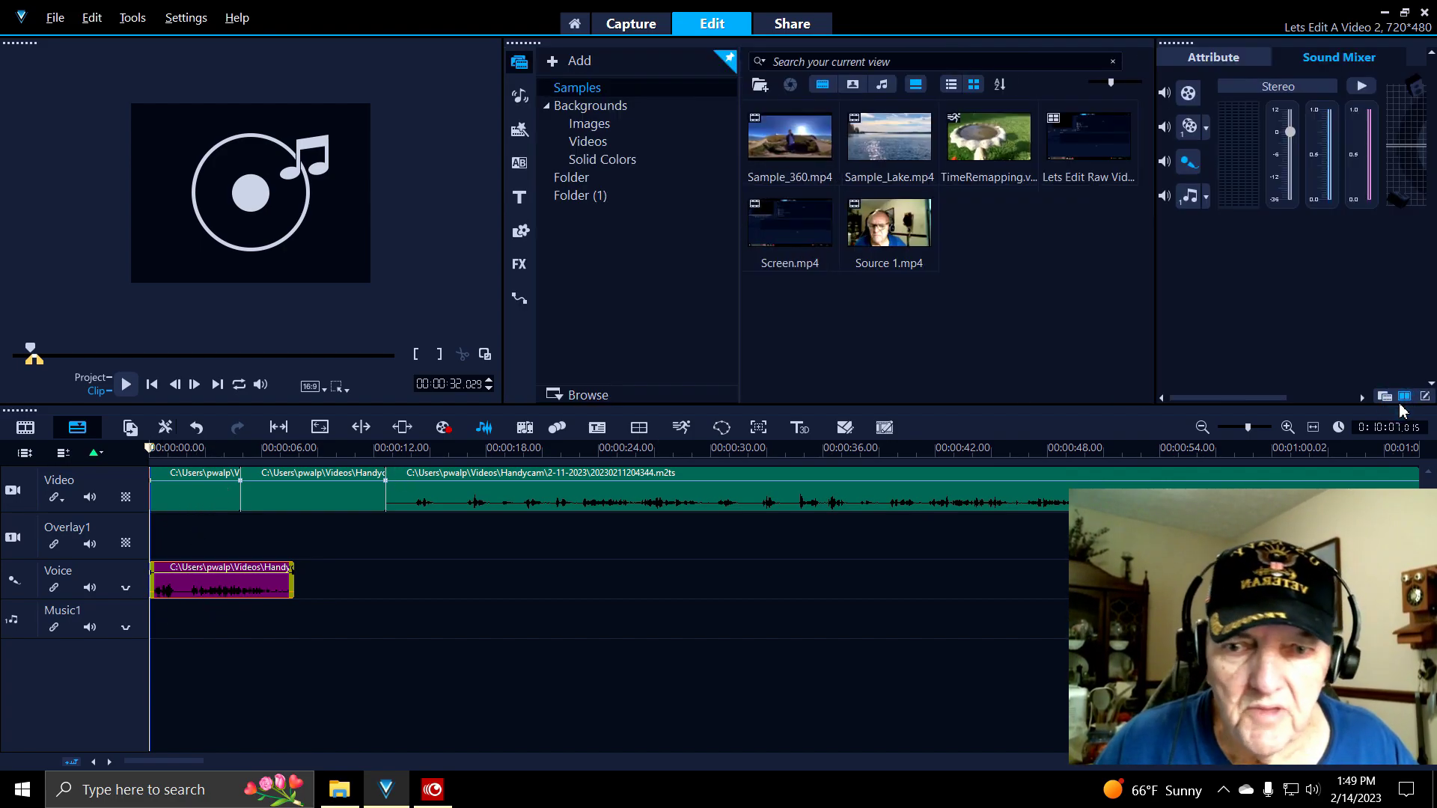
left_click(520, 198)
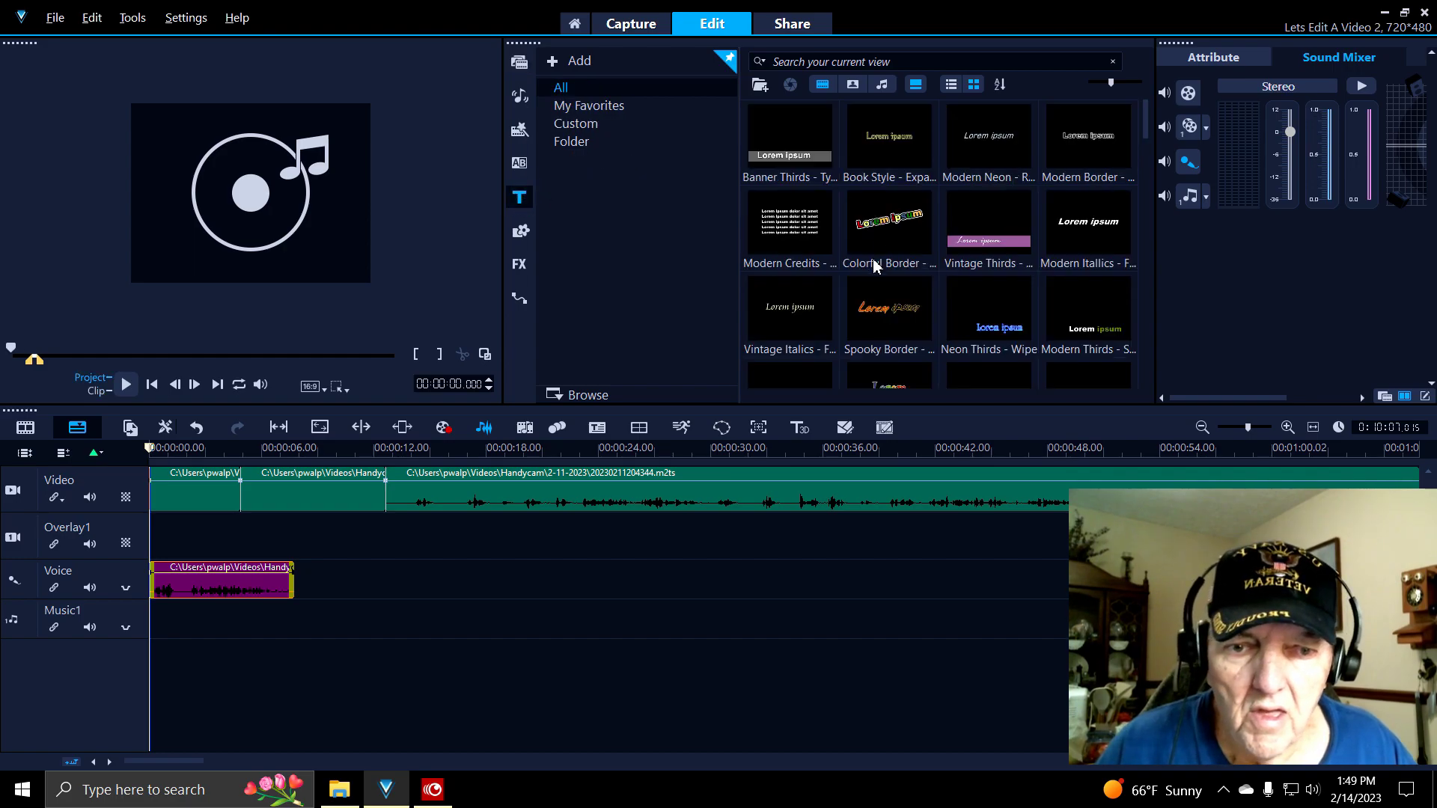
left_click(870, 327)
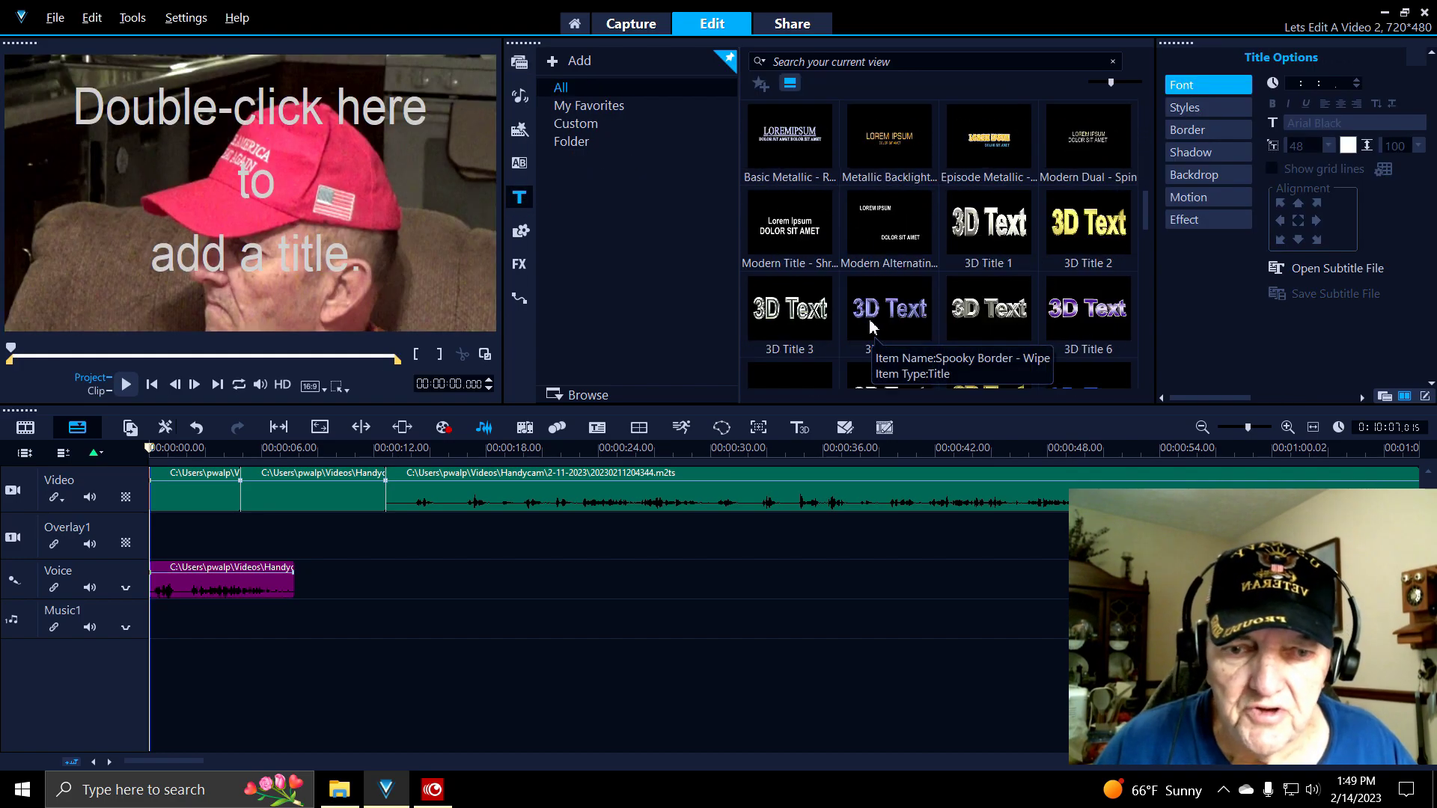
scroll(870, 326, "down", 5)
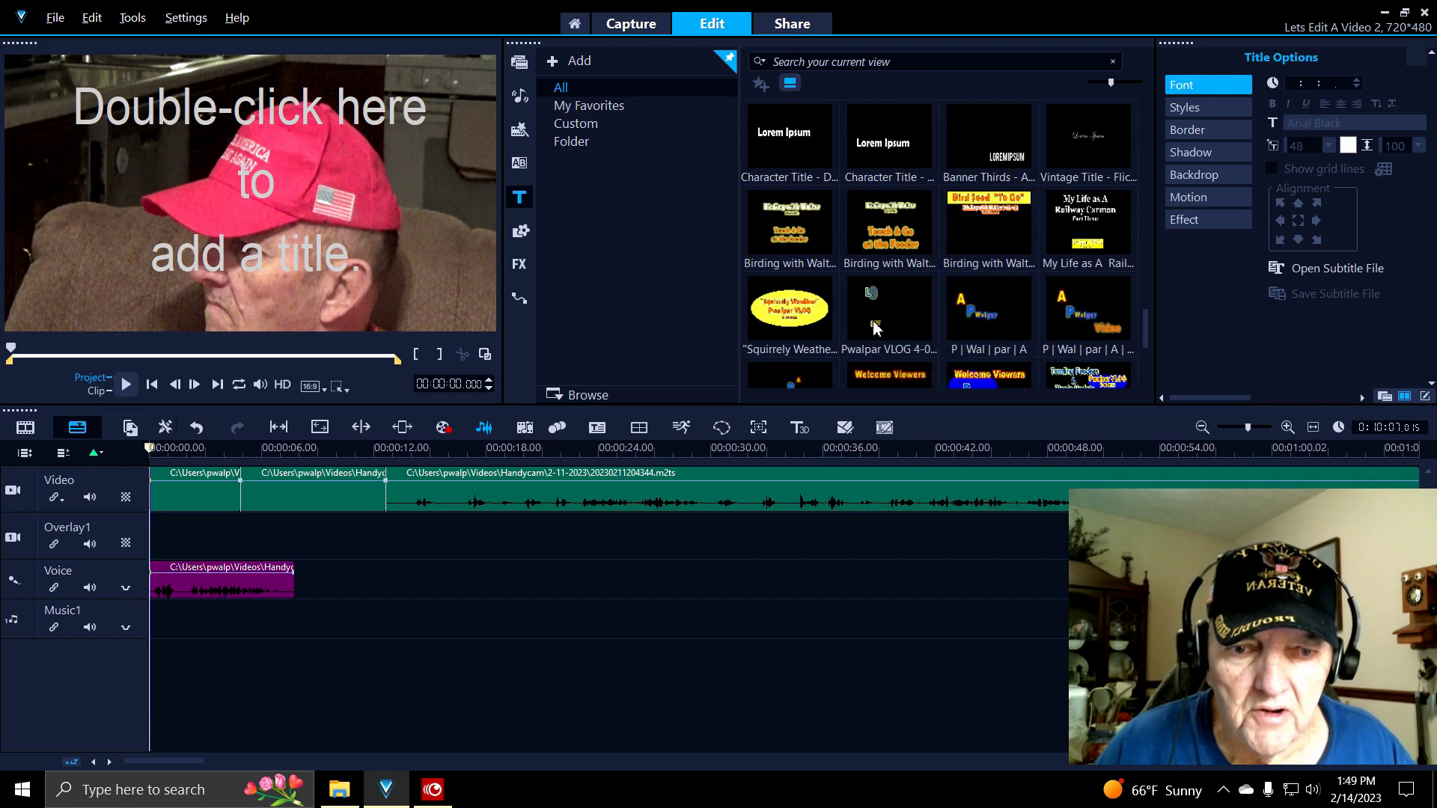
left_click(789, 311)
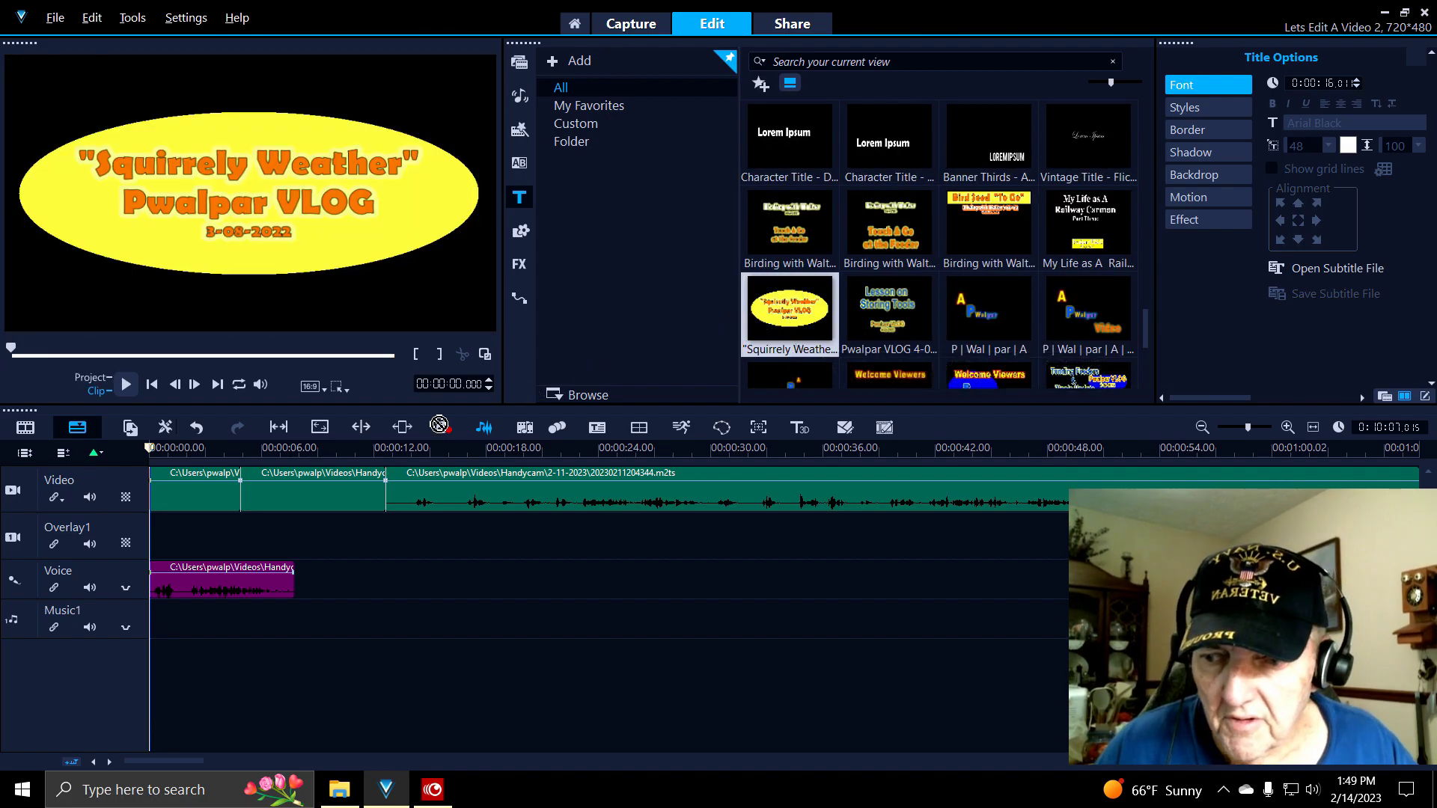
left_click_drag(440, 425, 153, 503)
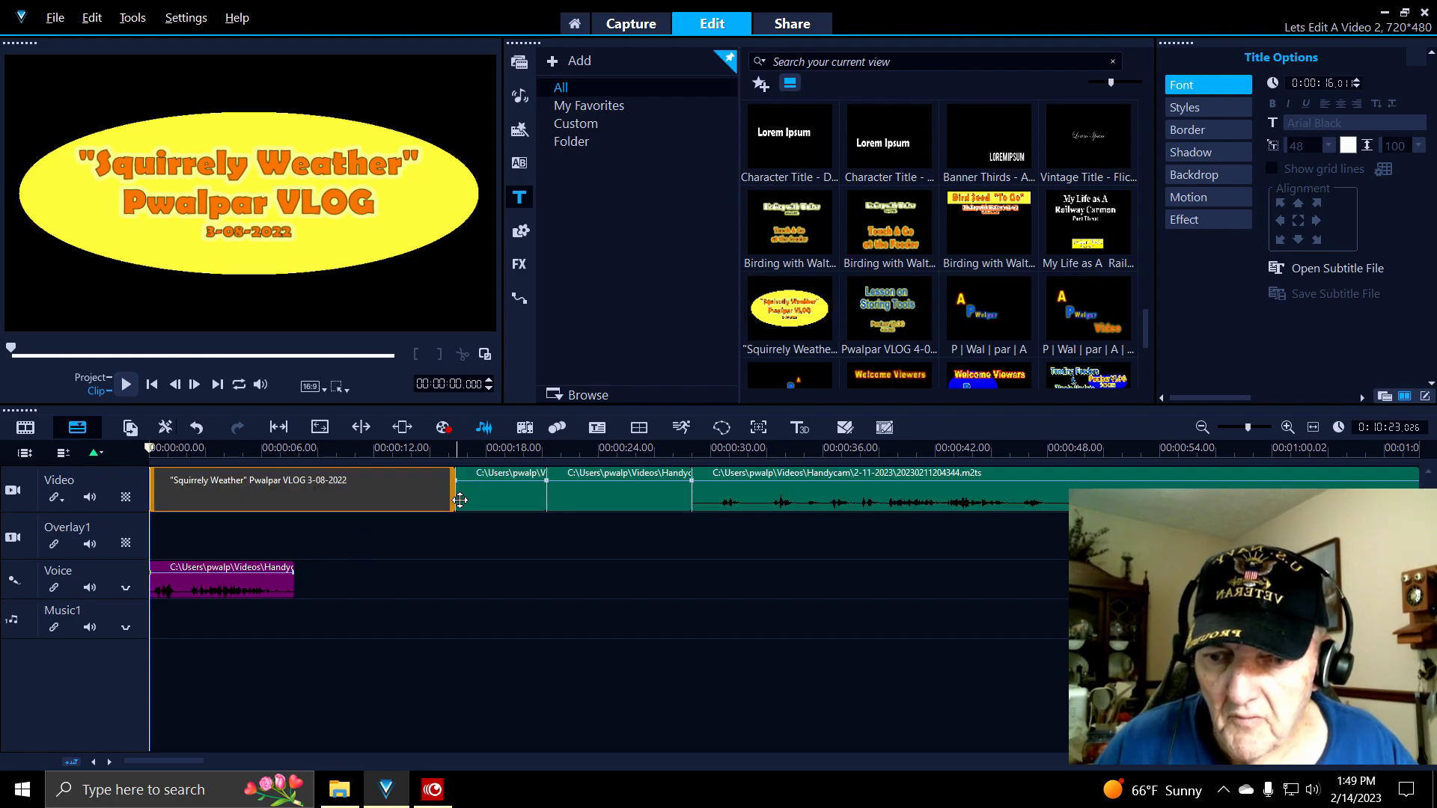
left_click_drag(459, 499, 348, 494)
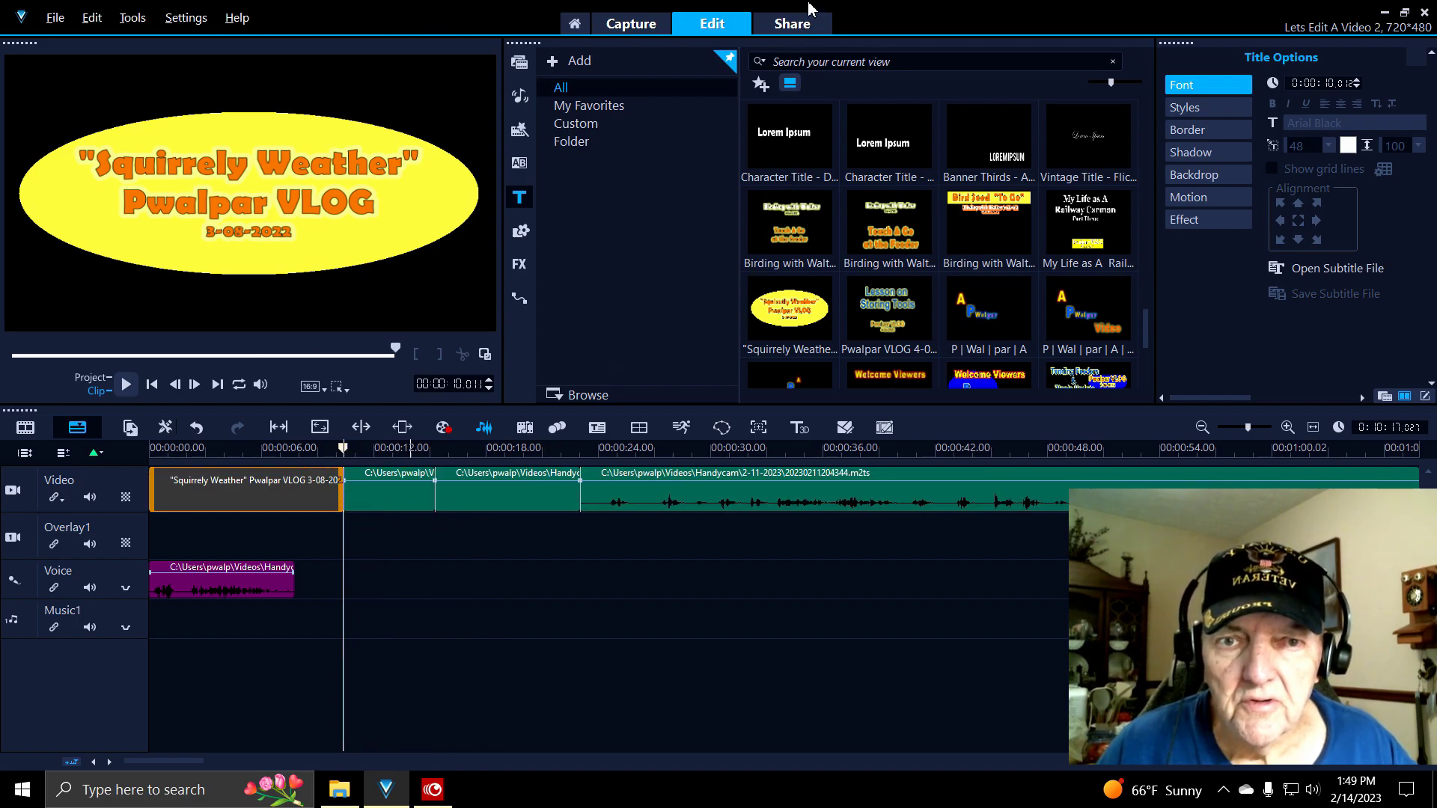
- Copy the Share output file name 'Lets Edit A Video 2' and return to the Edit workspace
left_click(789, 25)
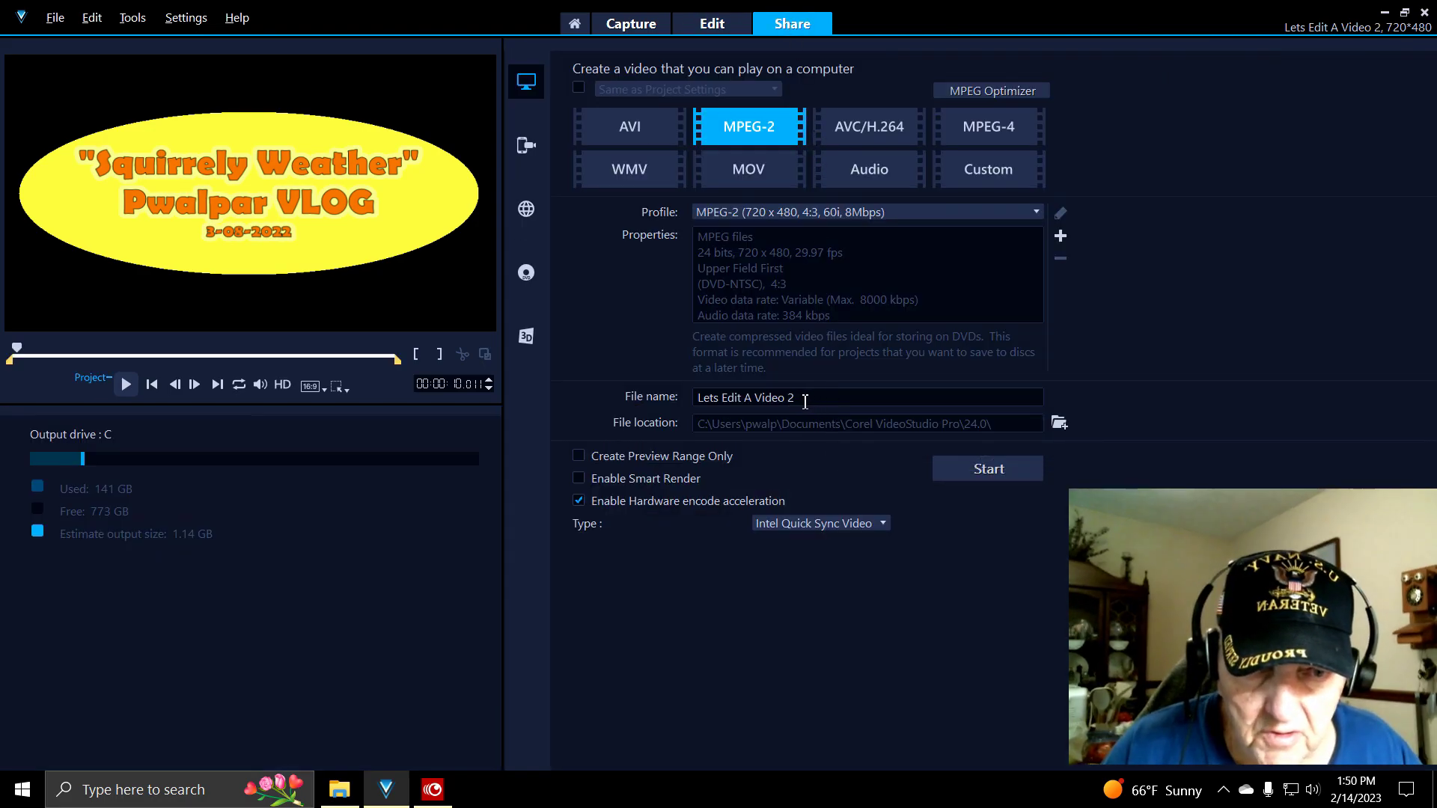
left_click_drag(801, 398, 703, 408)
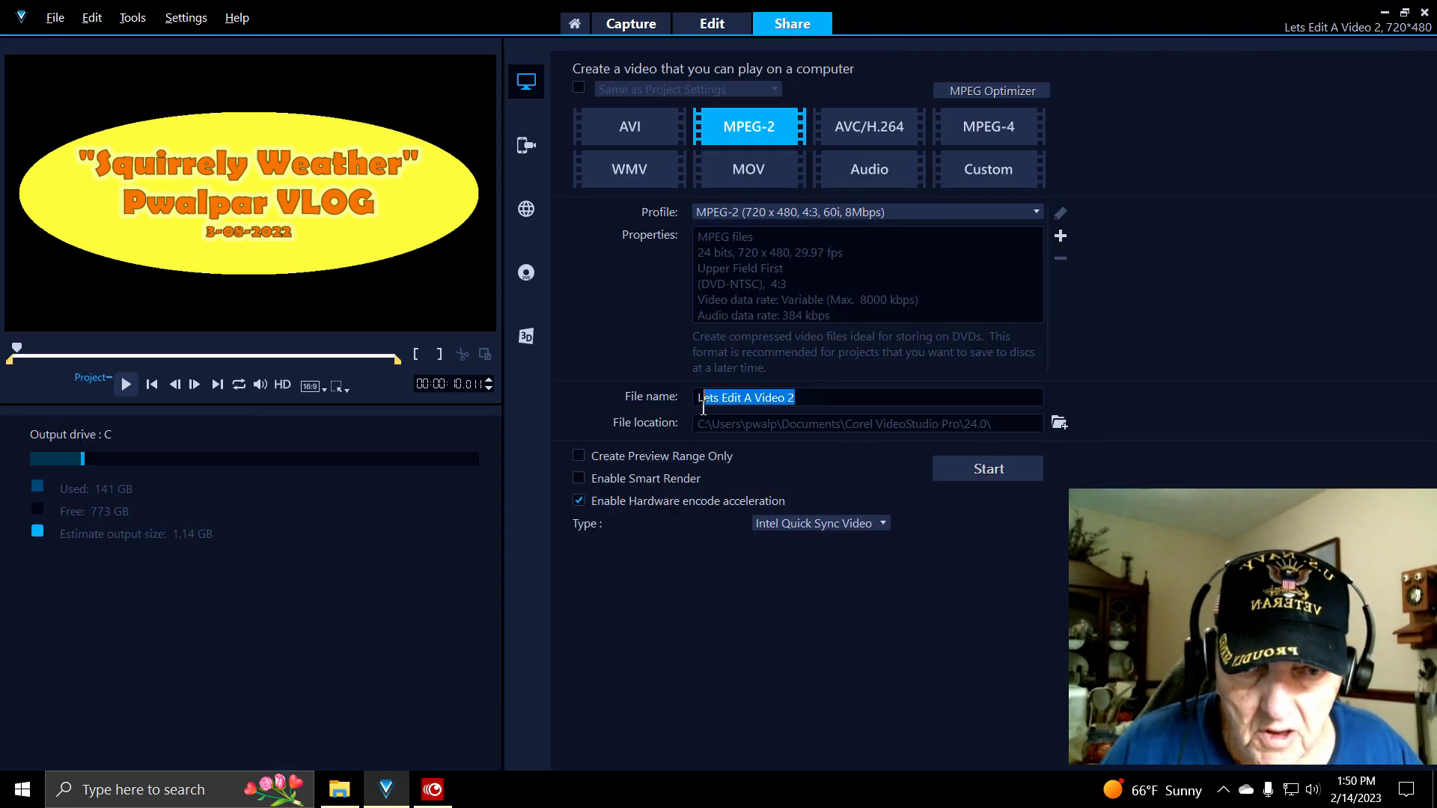
left_click(740, 397)
right_click(742, 397)
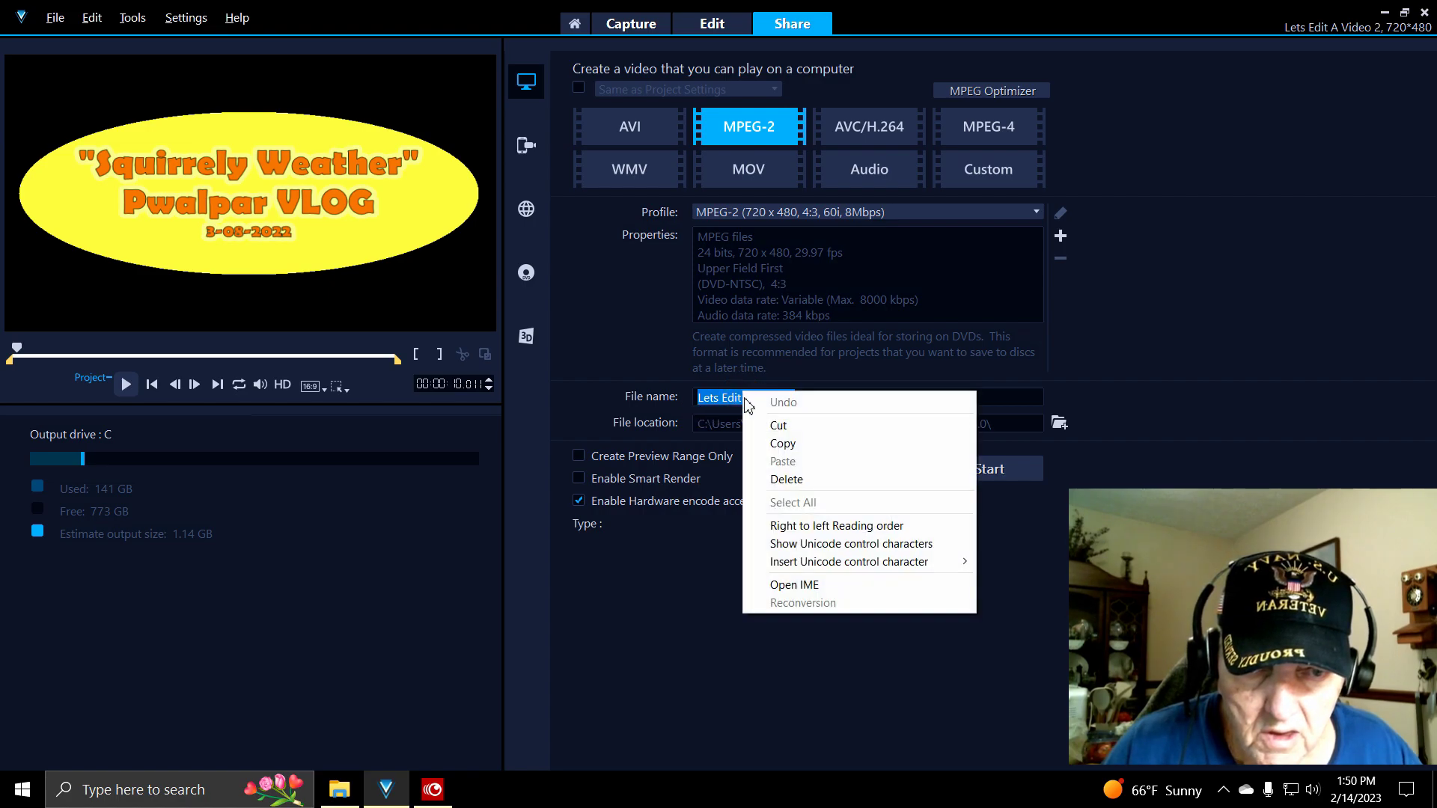
left_click(784, 446)
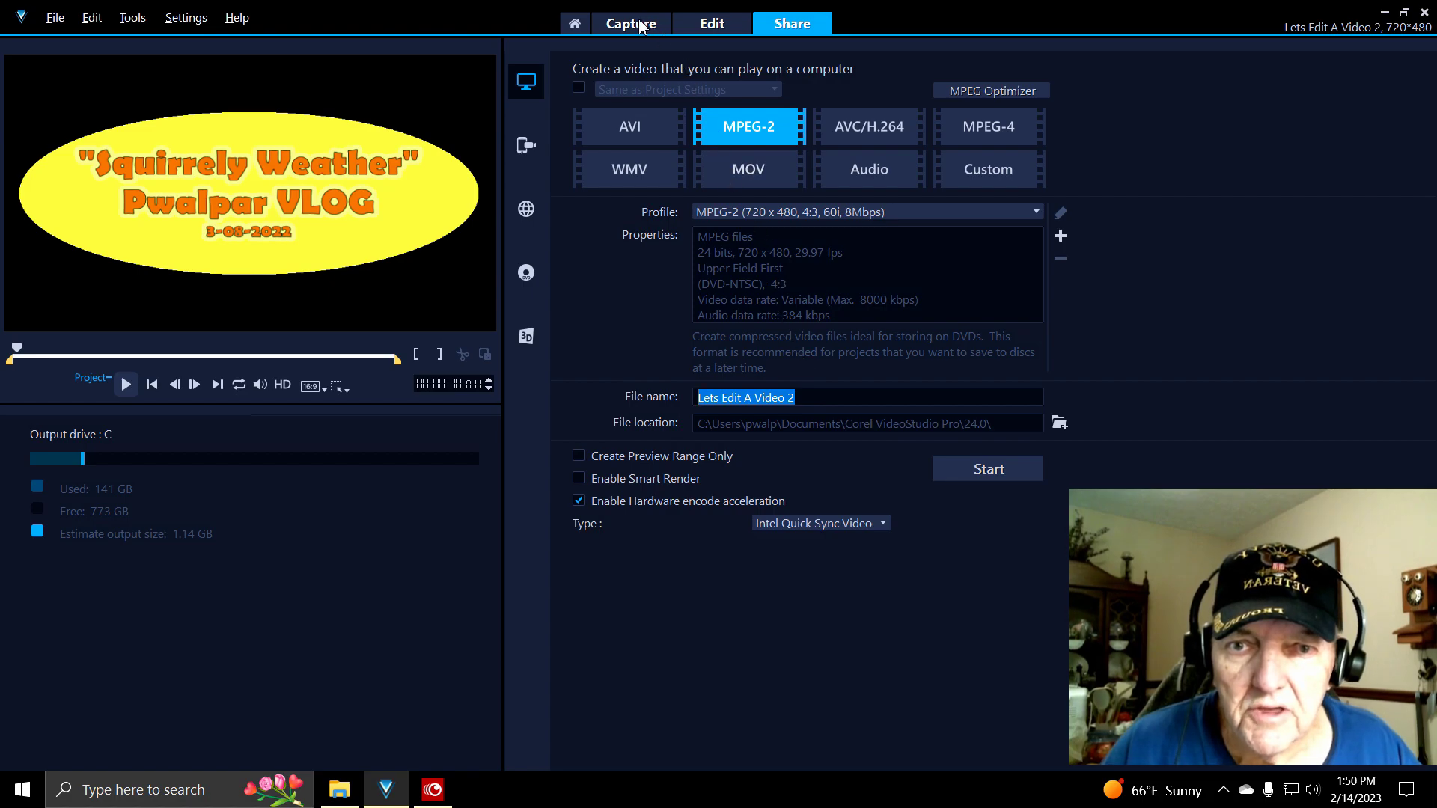
left_click(709, 25)
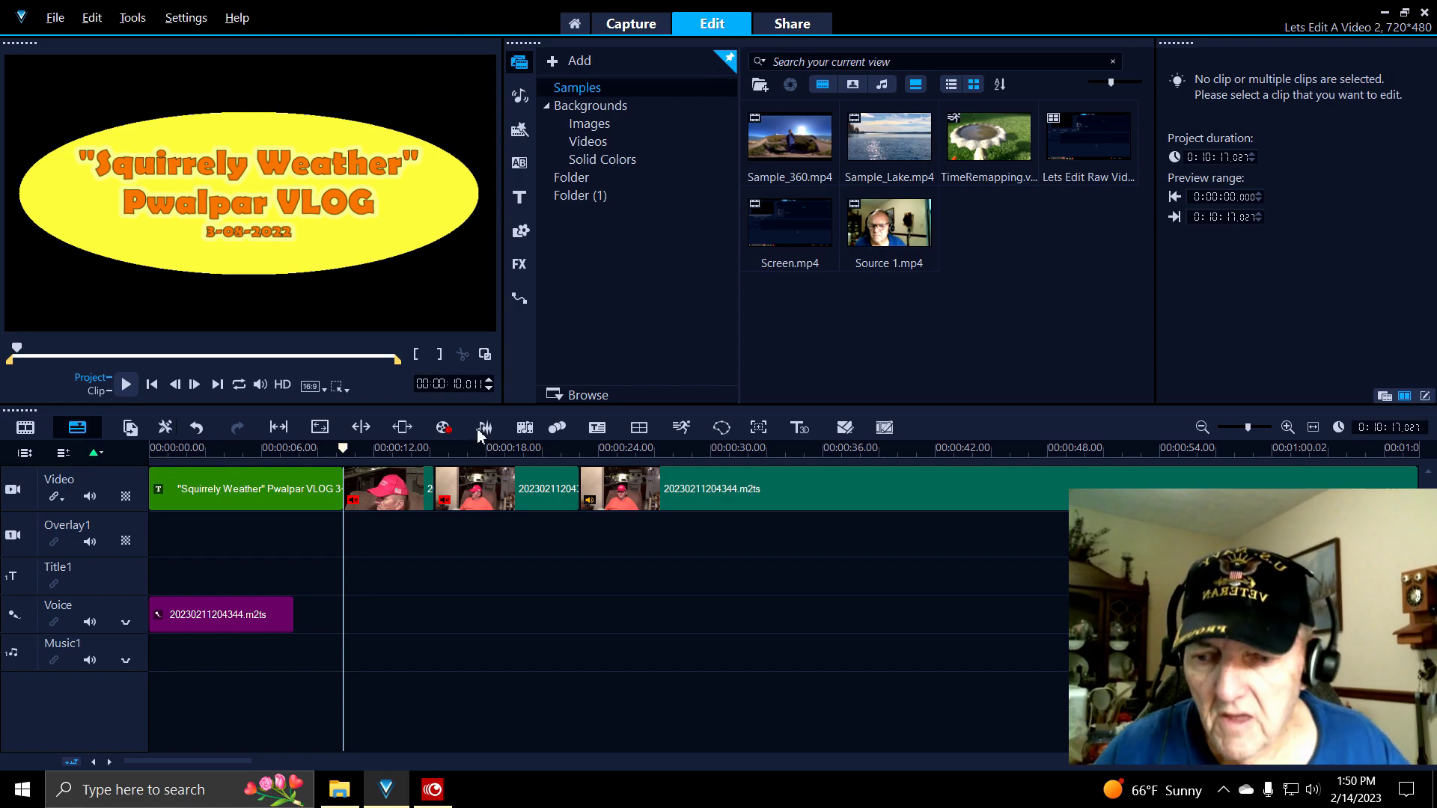
- Replace the opening title's Squirrely Weather text with the pasted 'Lets Edit A Video 2'
left_click(206, 500)
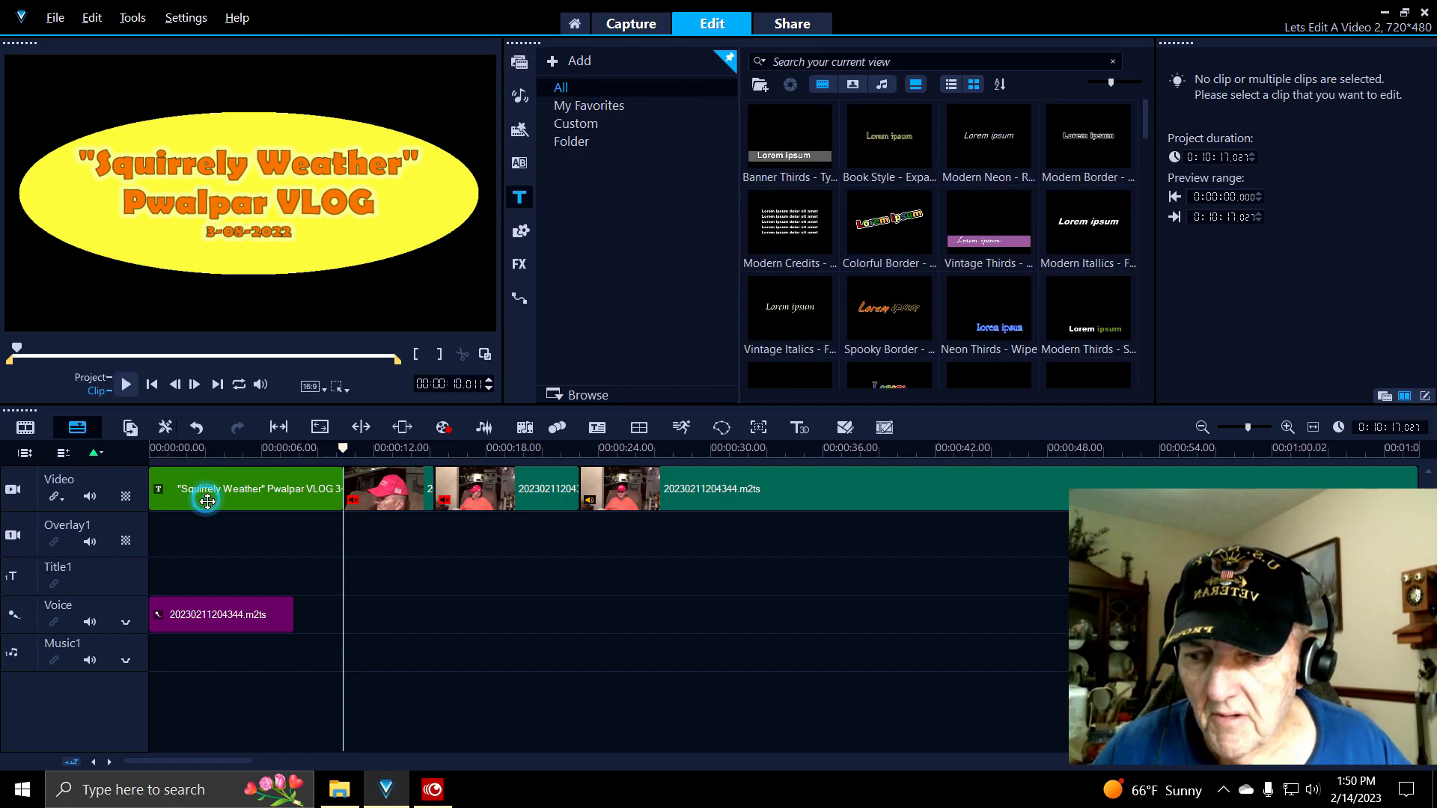
double_click(299, 242)
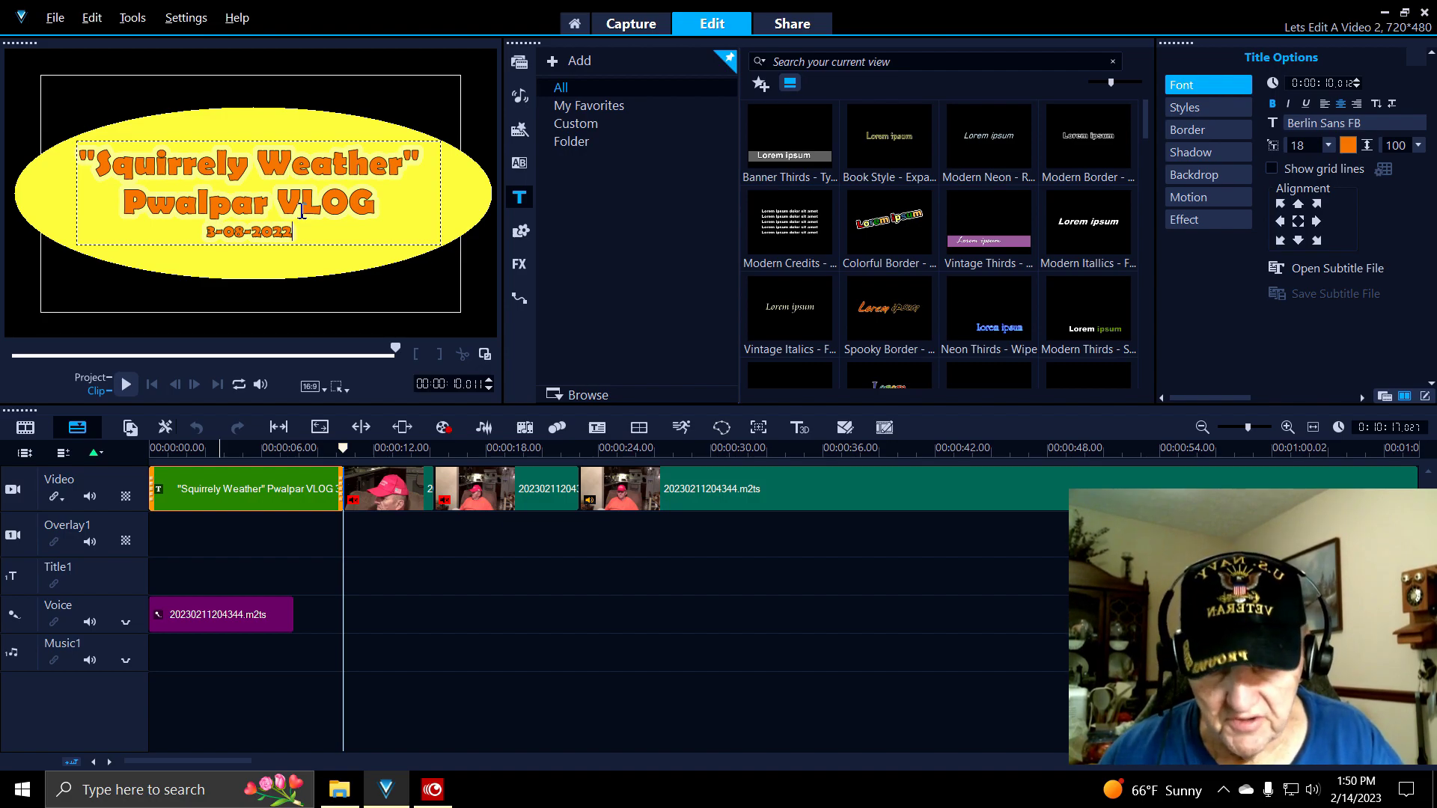
key("BackSpace")
key("BackSpace")
key("BackSpace")
key("BackSpace")
key("BackSpace")
key("BackSpace")
key("BackSpace")
key("BackSpace")
key("BackSpace")
key("BackSpace")
key("BackSpace")
key("BackSpace")
key("BackSpace")
key("BackSpace")
key("BackSpace")
key("BackSpace")
key("BackSpace")
key("BackSpace")
key("BackSpace")
key("BackSpace")
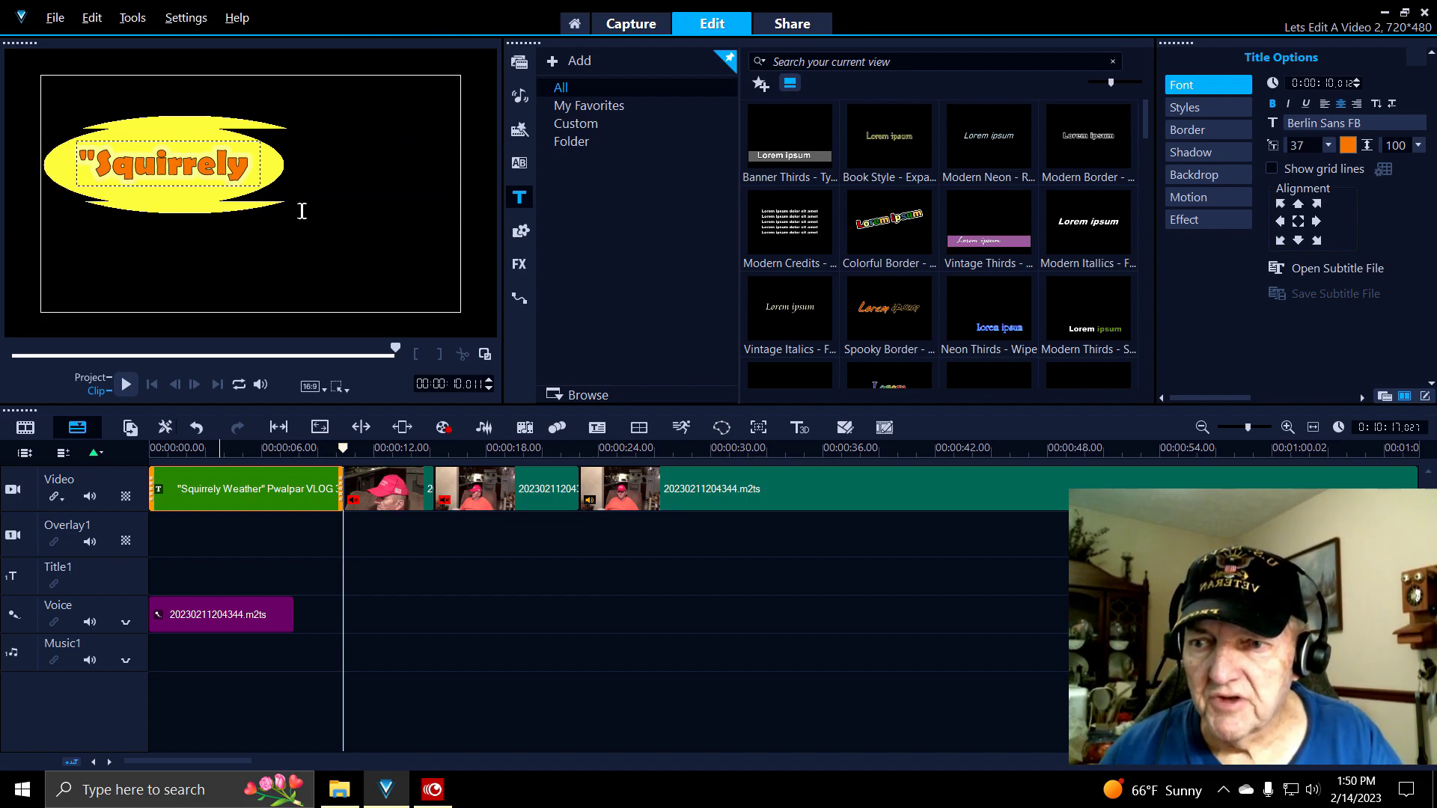
key("BackSpace")
key("BackSpace")
key("BackSpace")
key("BackSpace")
key("BackSpace")
key("BackSpace")
key("BackSpace")
key("BackSpace")
key("BackSpace")
key("BackSpace")
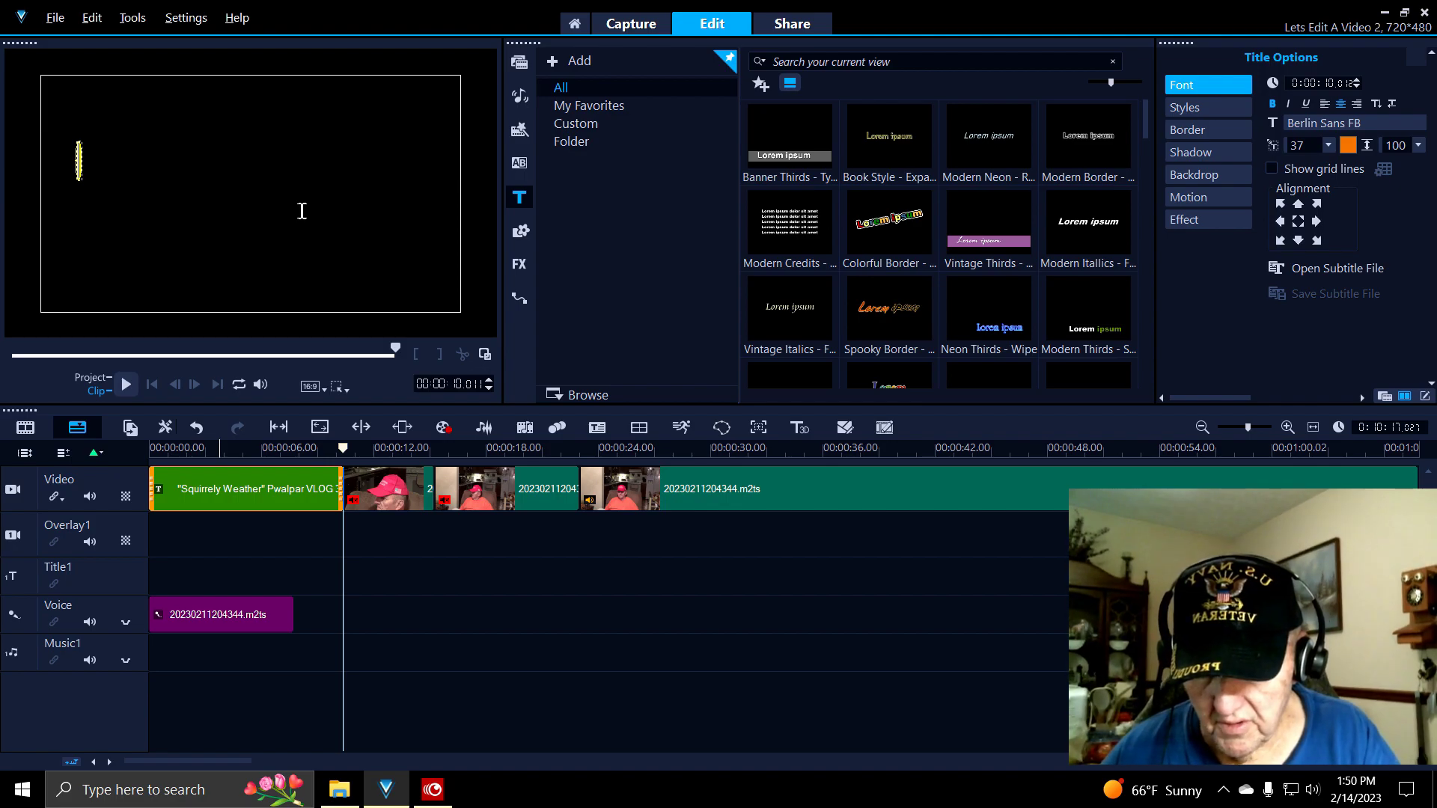
key("ctrl+v")
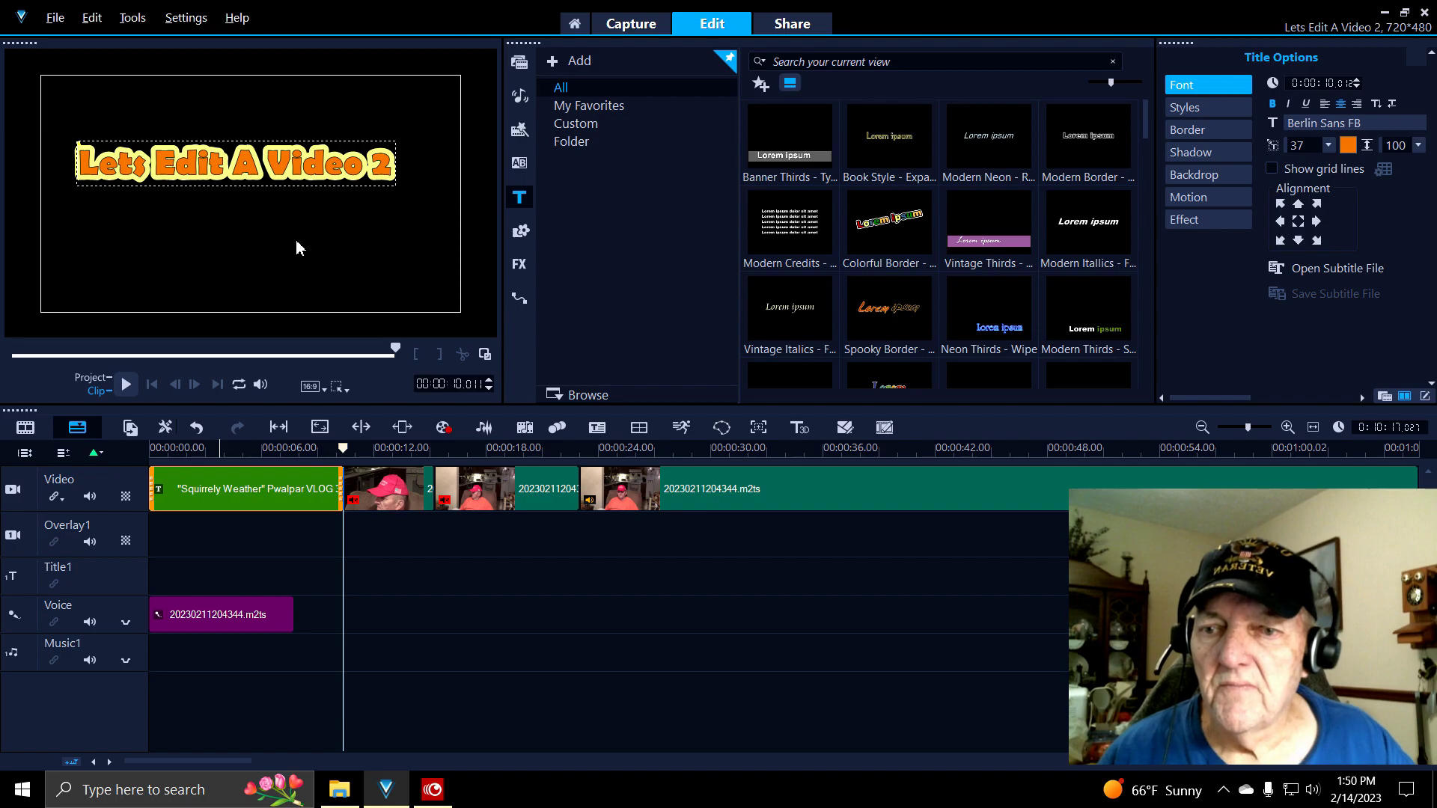
left_click(303, 235)
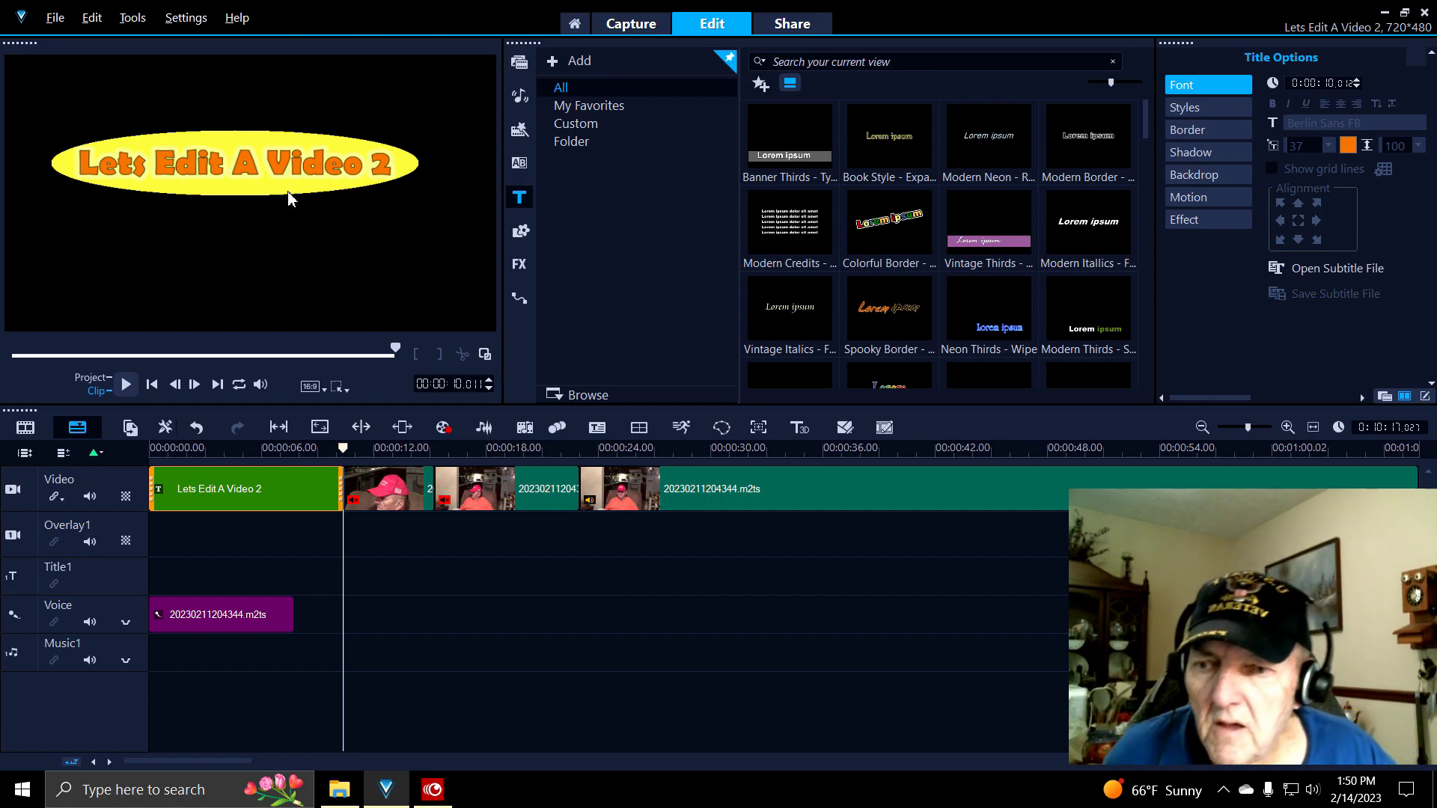
- Break the title onto two lines: 'Lets Edit' and 'A Video 2'
double_click(229, 172)
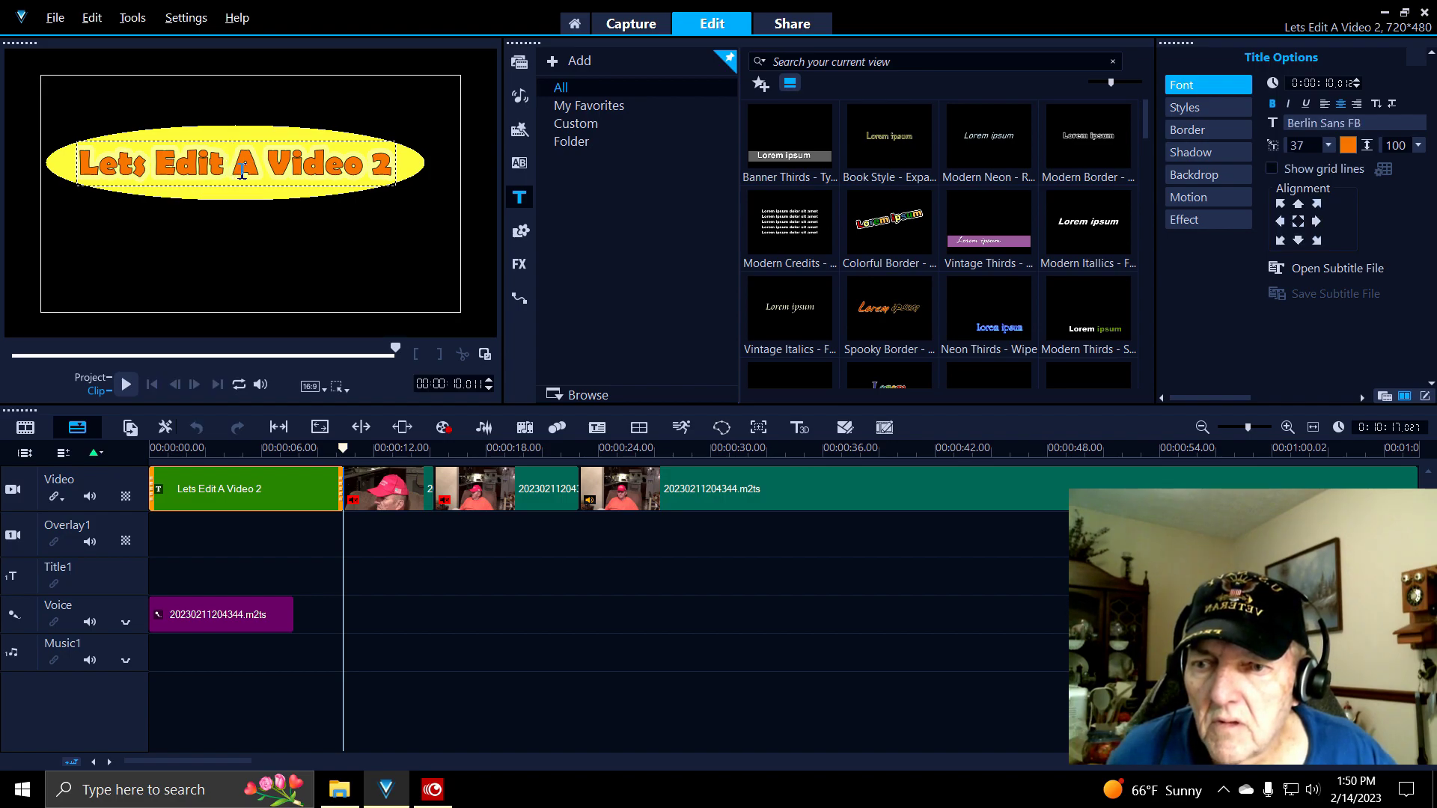
left_click(233, 168)
key("Return")
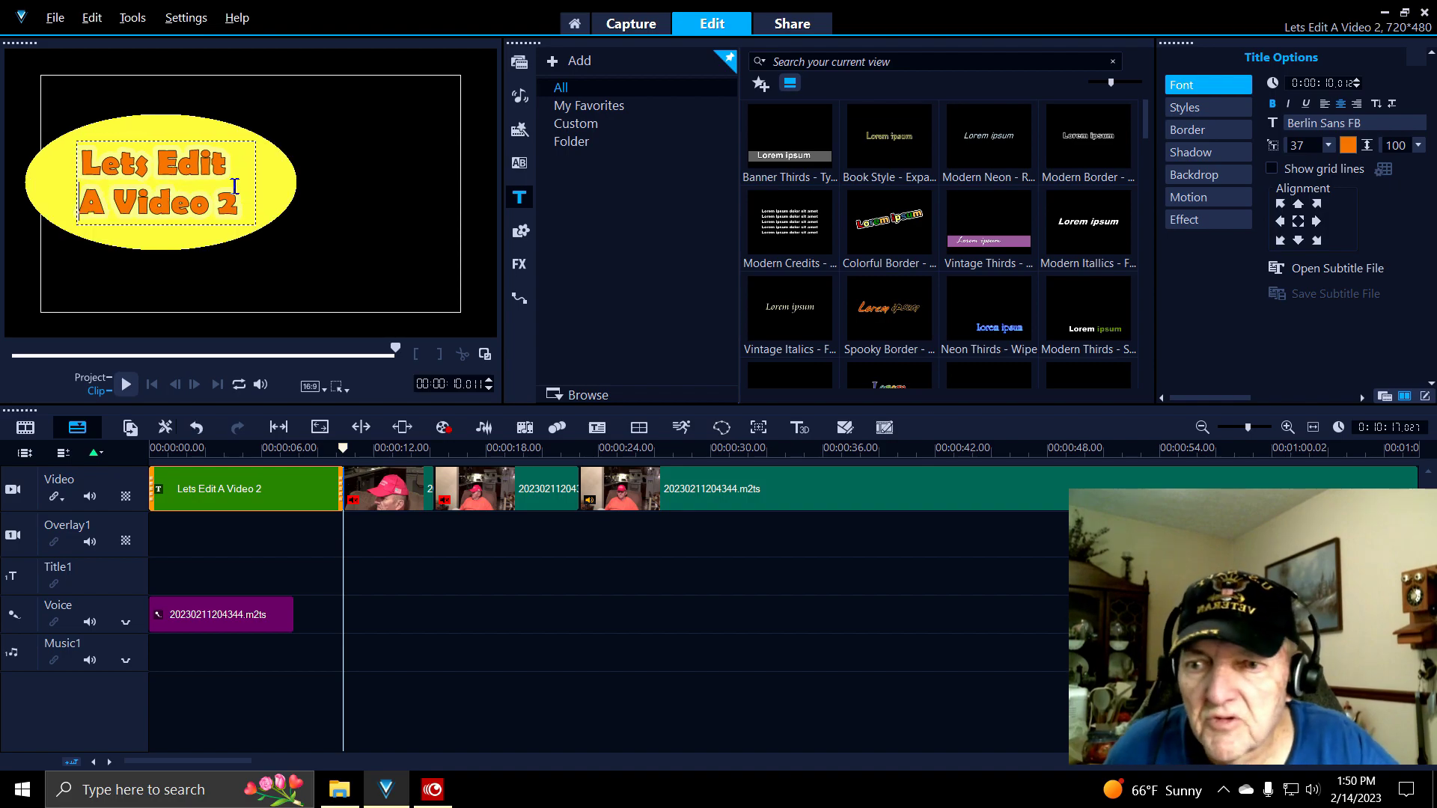
left_click(362, 234)
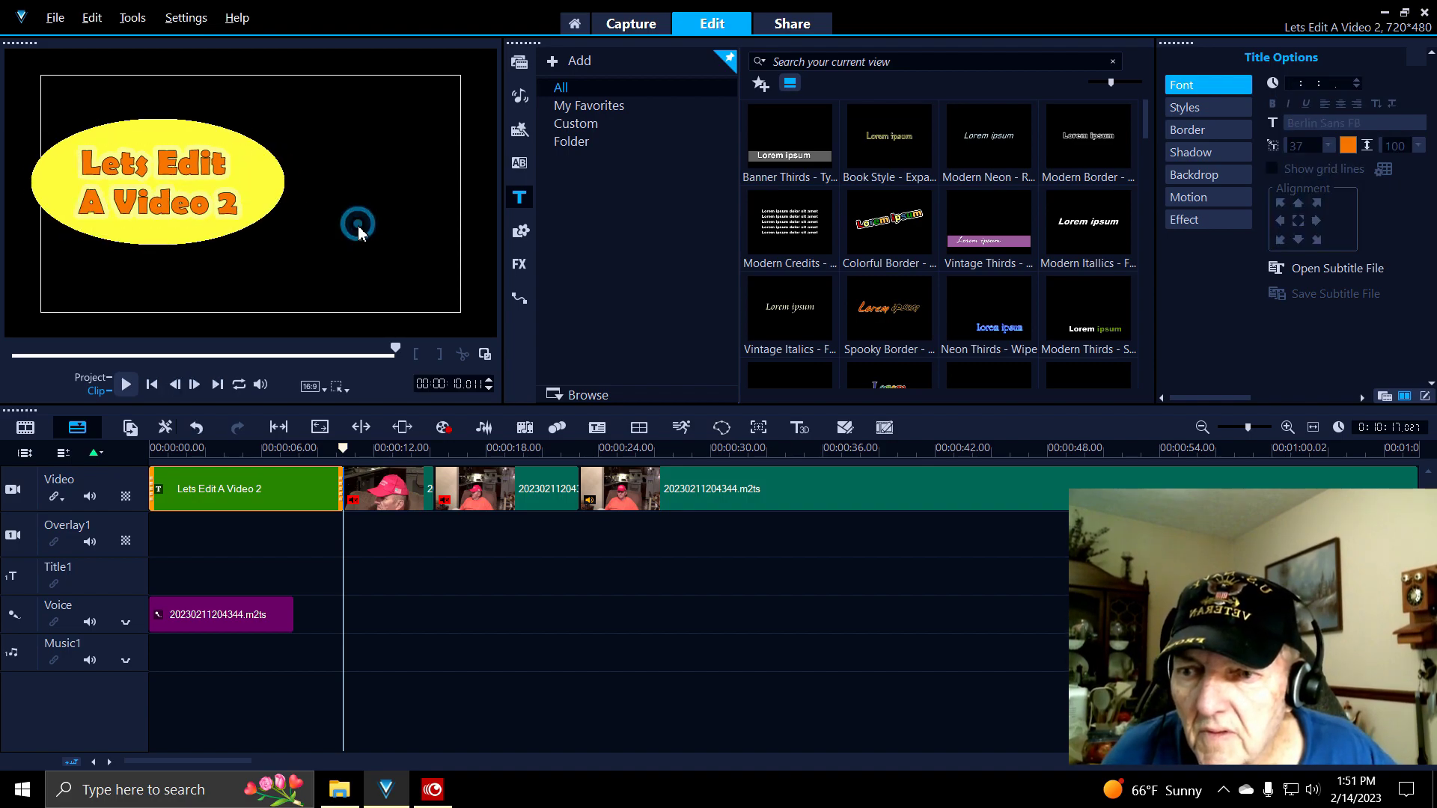
- Enlarge the title text to size 57 along with its yellow oval
left_click(274, 229)
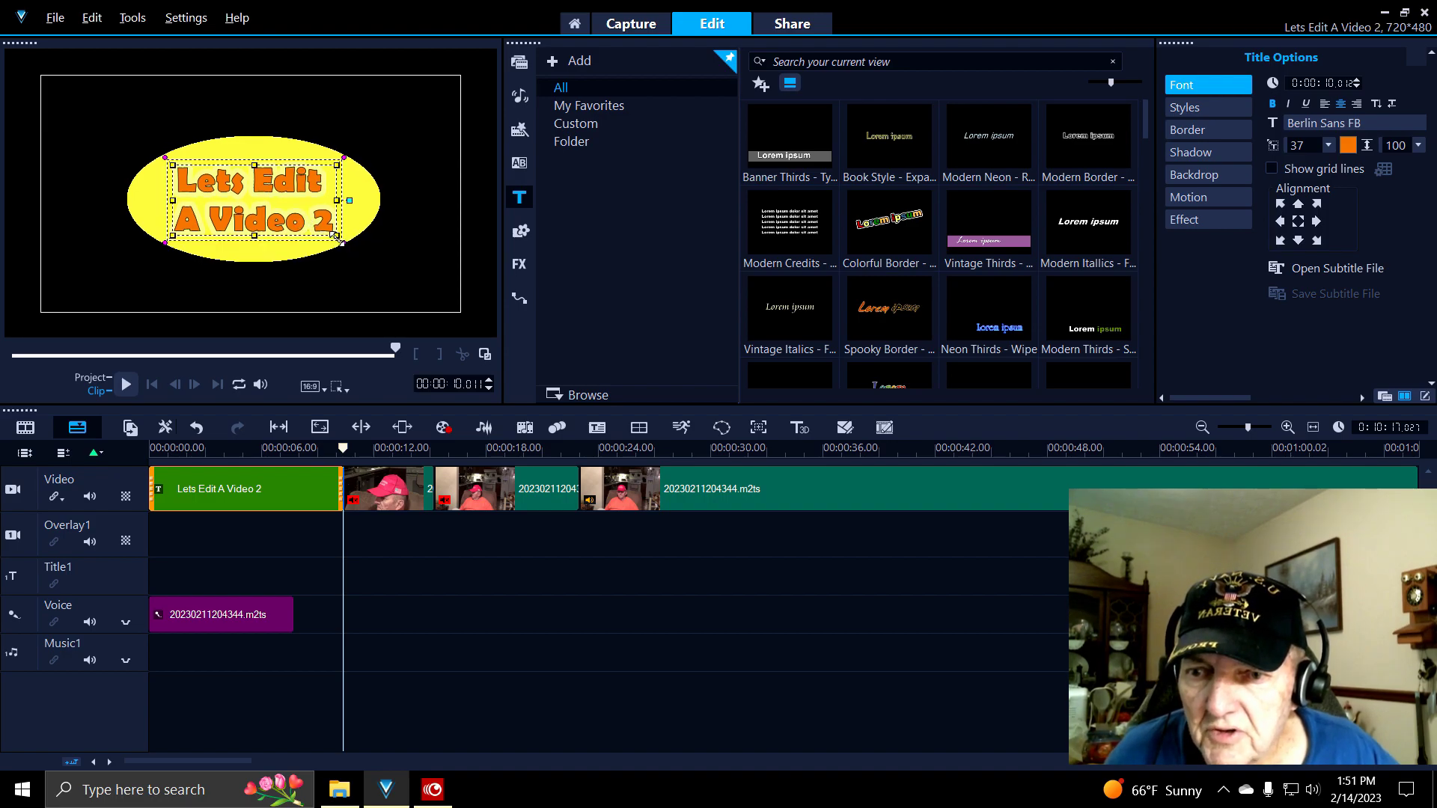
left_click_drag(336, 235, 425, 274)
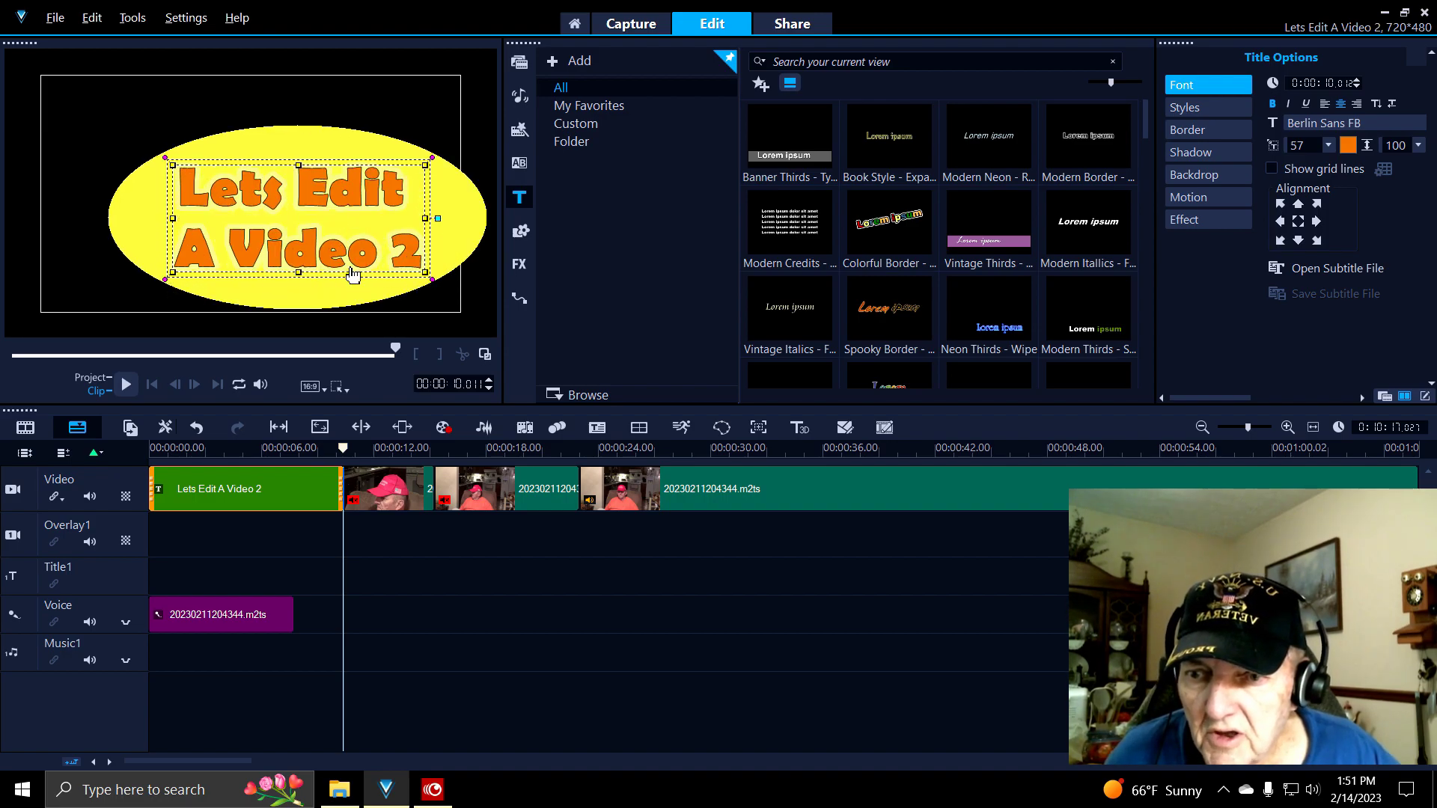
left_click(338, 258)
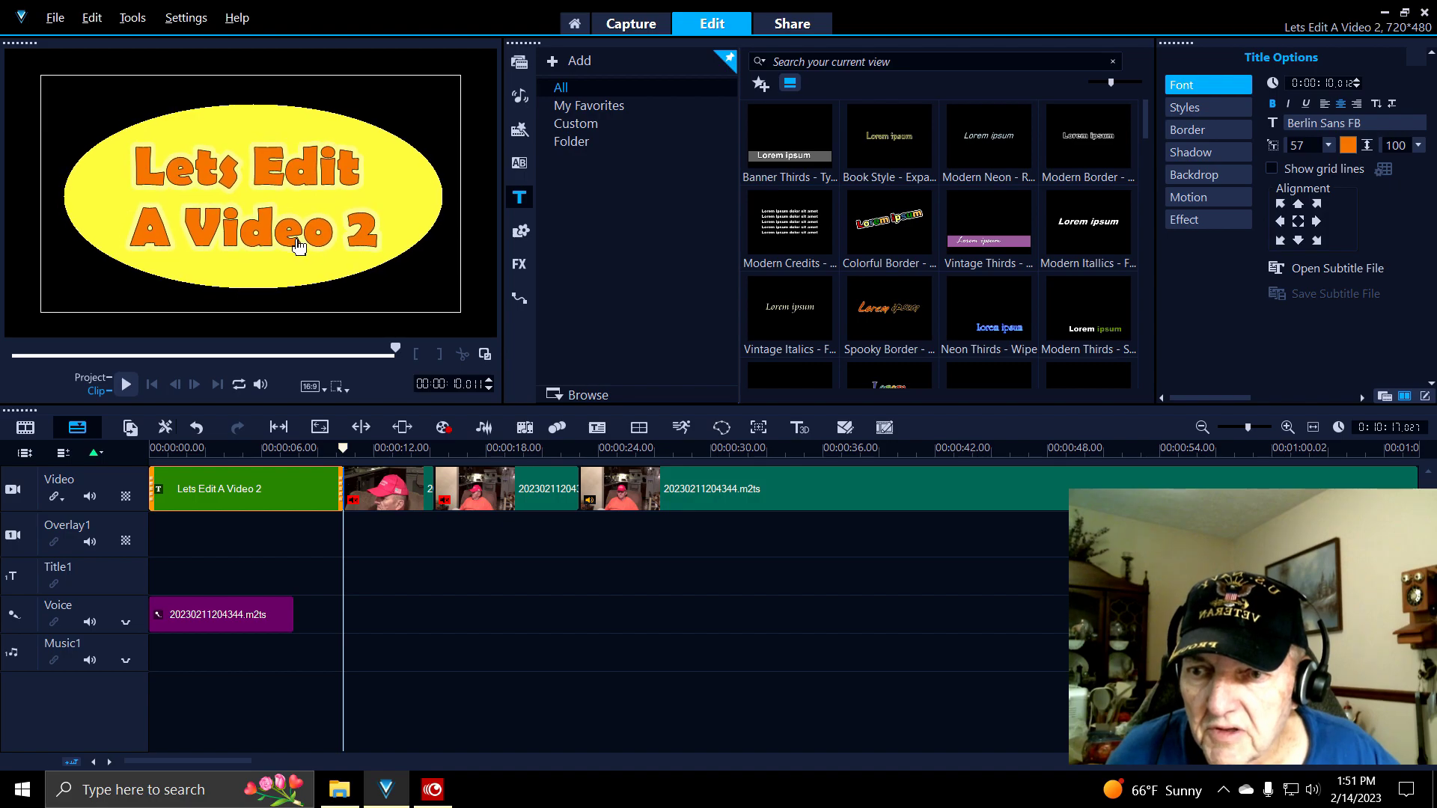
left_click(299, 248)
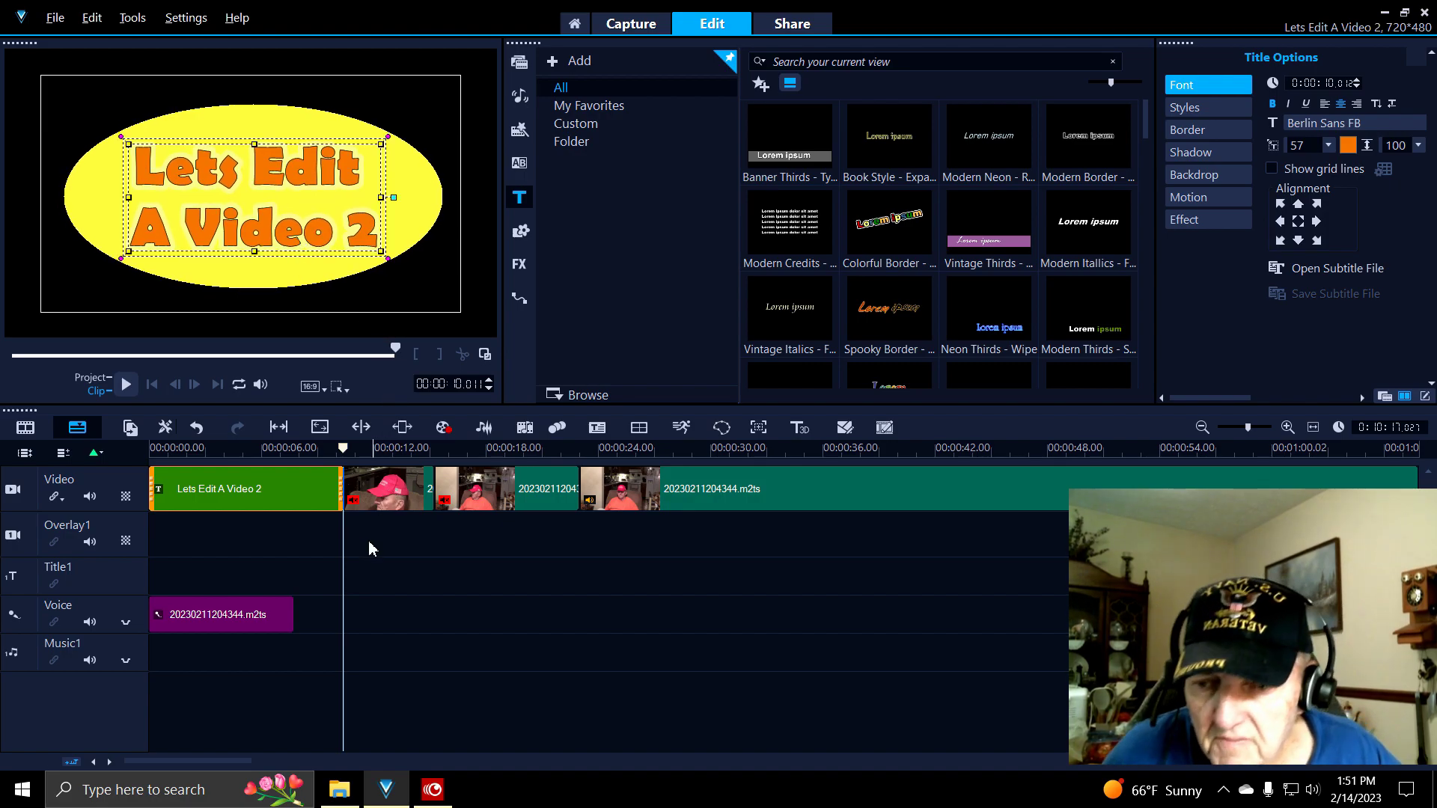
- Show the sound mixer and trim the Voice clip to end just before 6 seconds
left_click(481, 433)
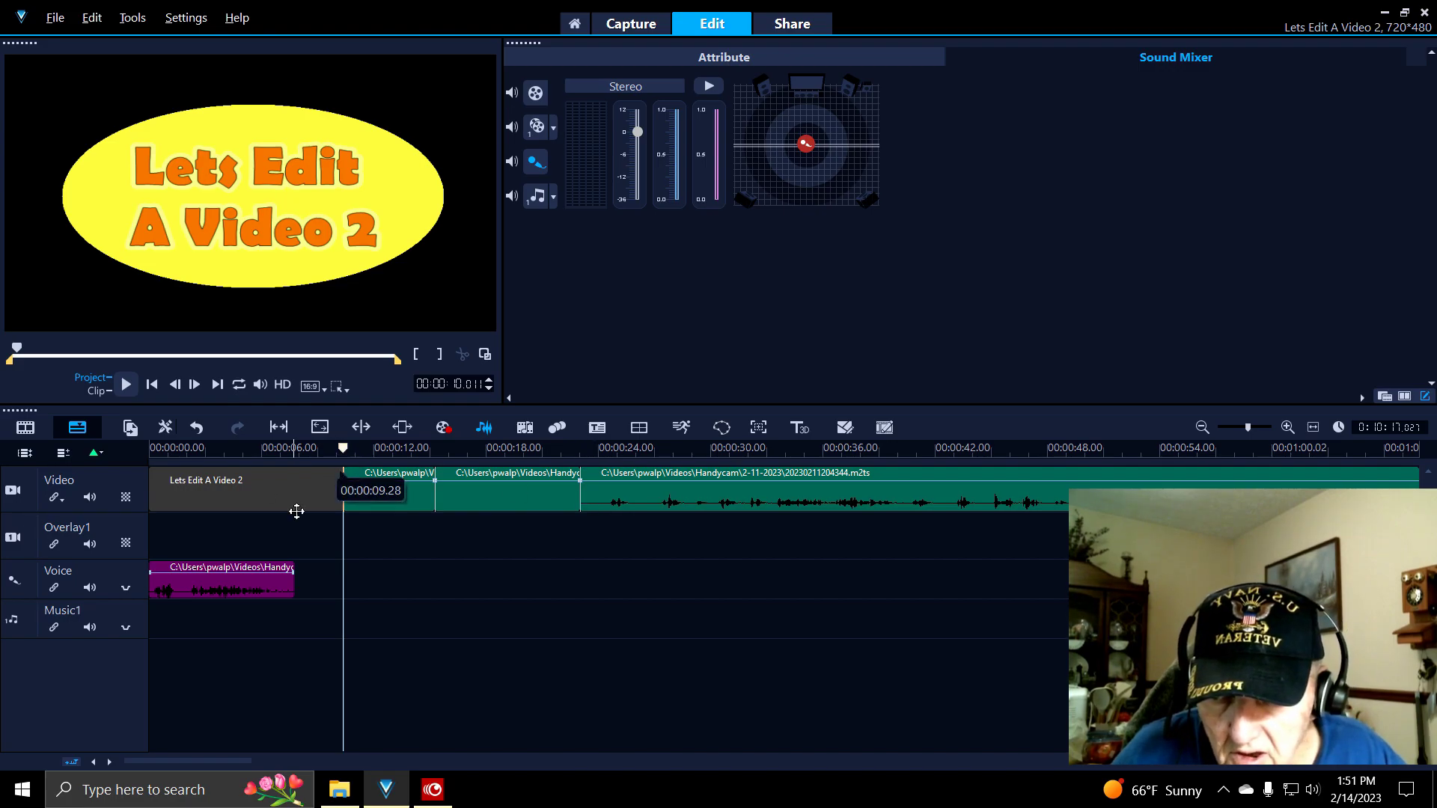
left_click(339, 447)
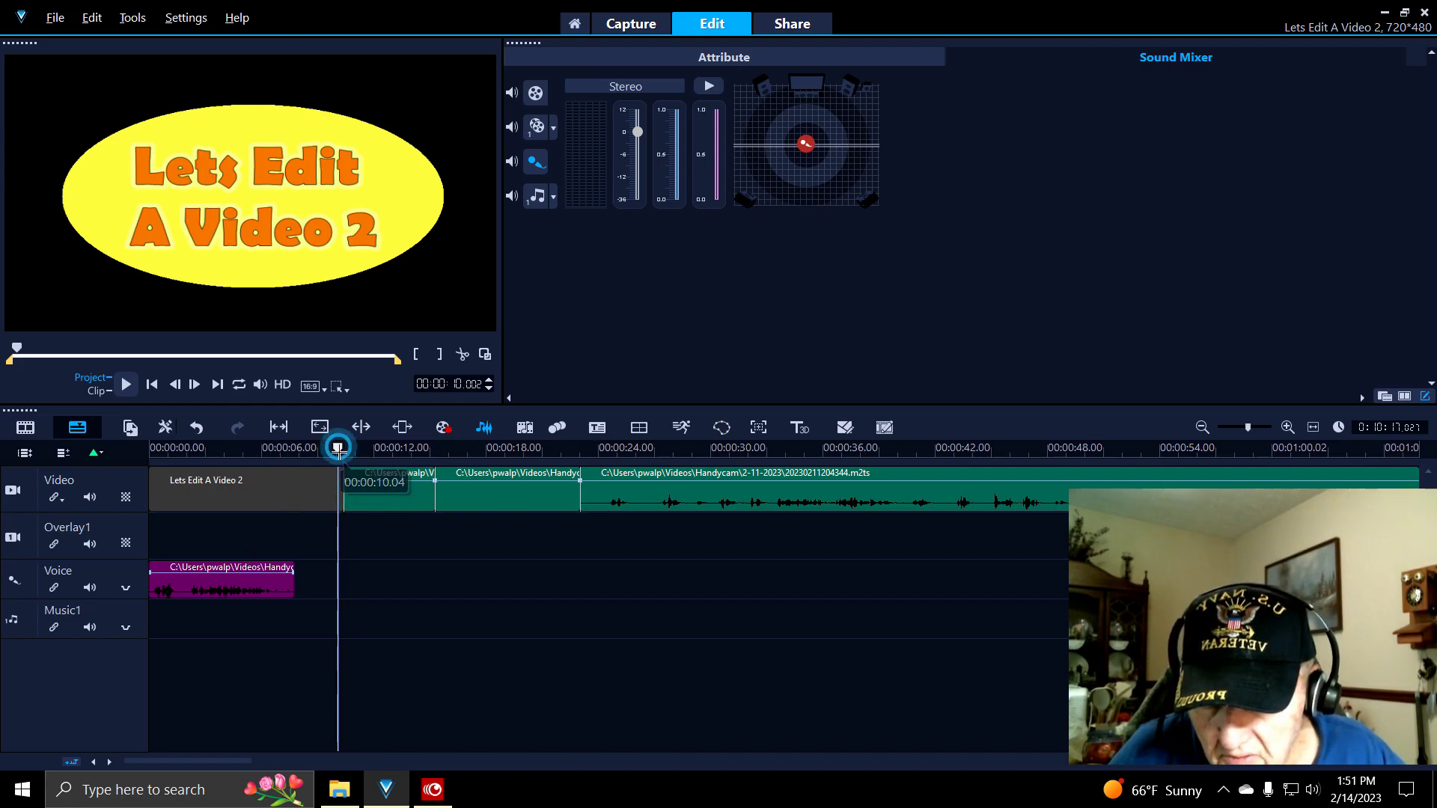
left_click_drag(338, 448, 583, 499)
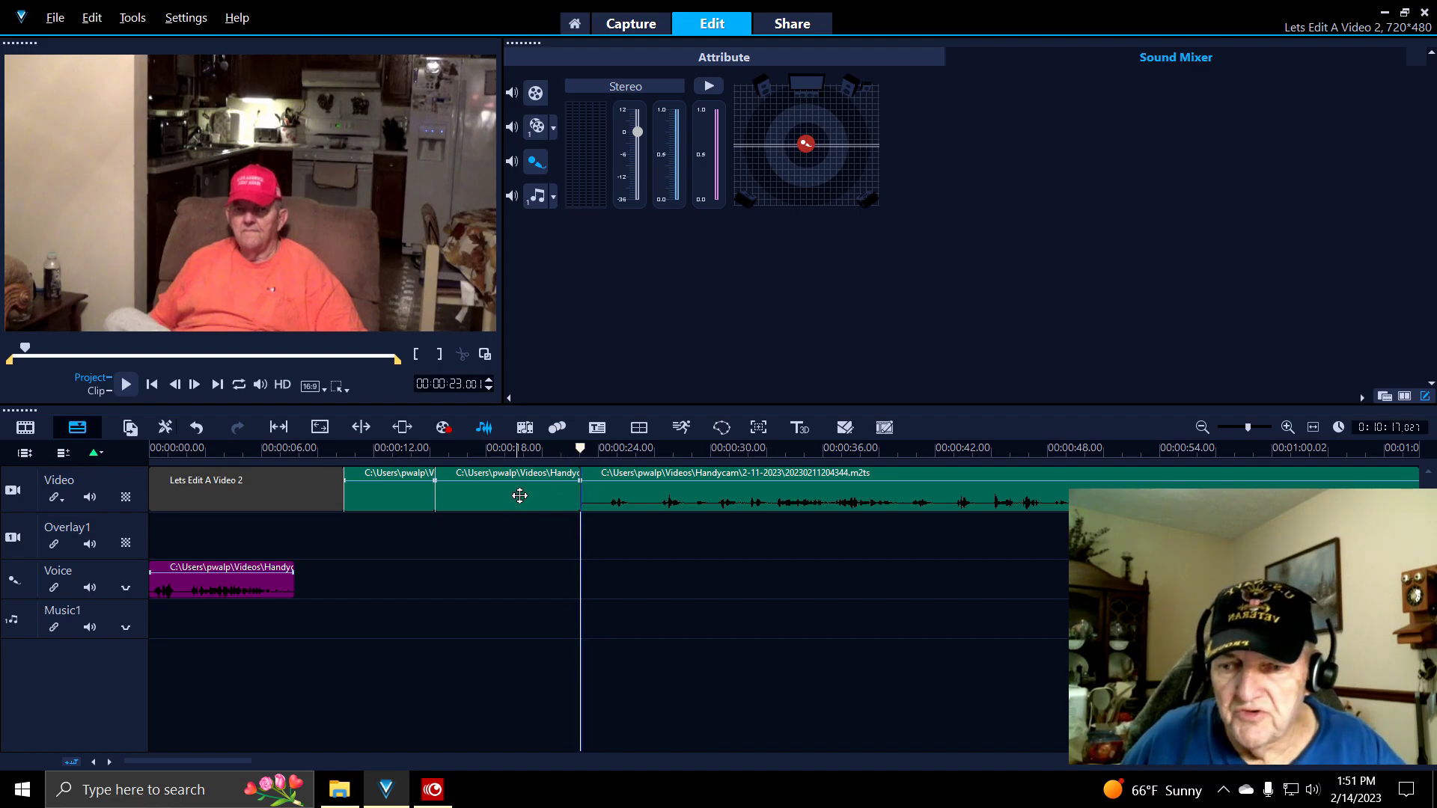
left_click(286, 591)
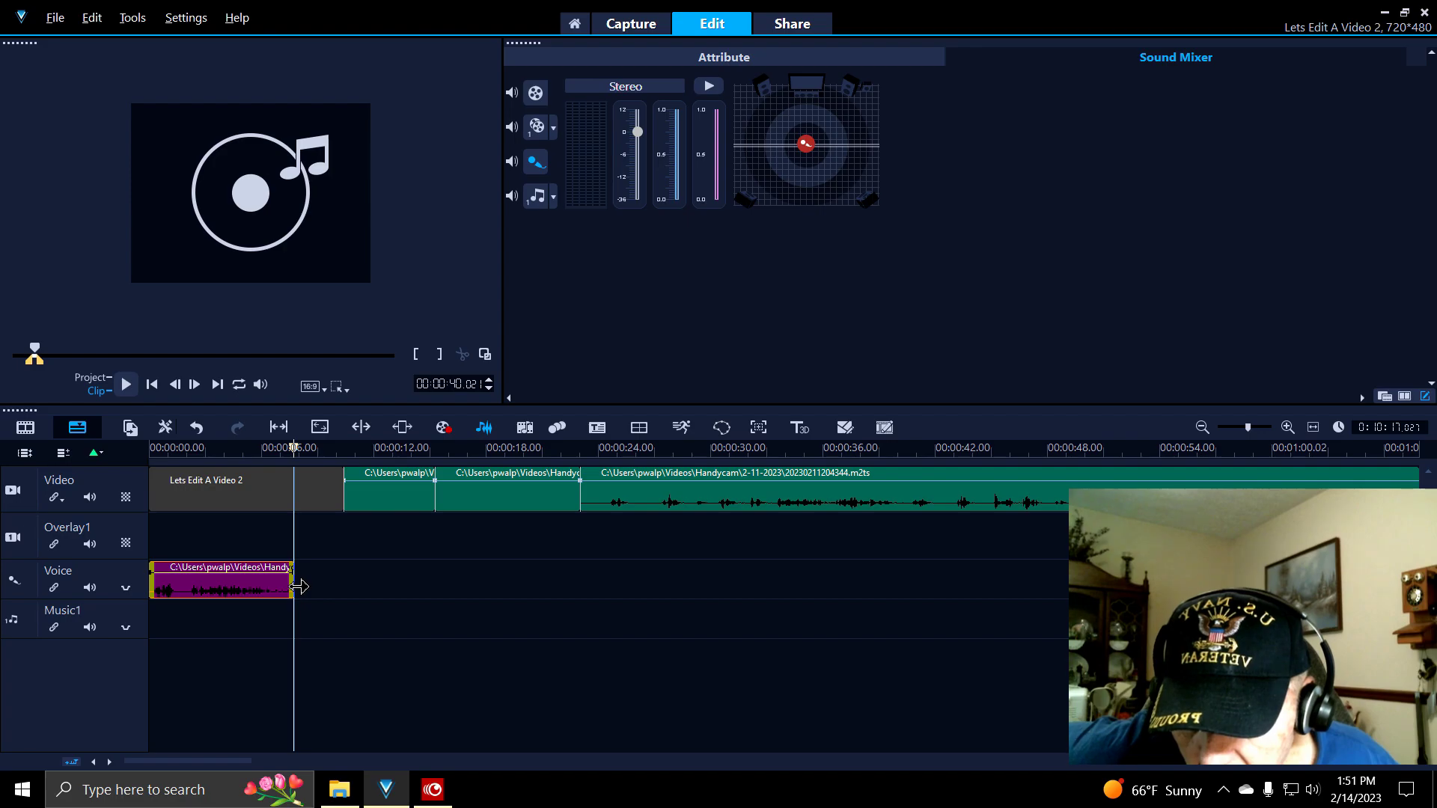
left_click_drag(299, 587, 284, 583)
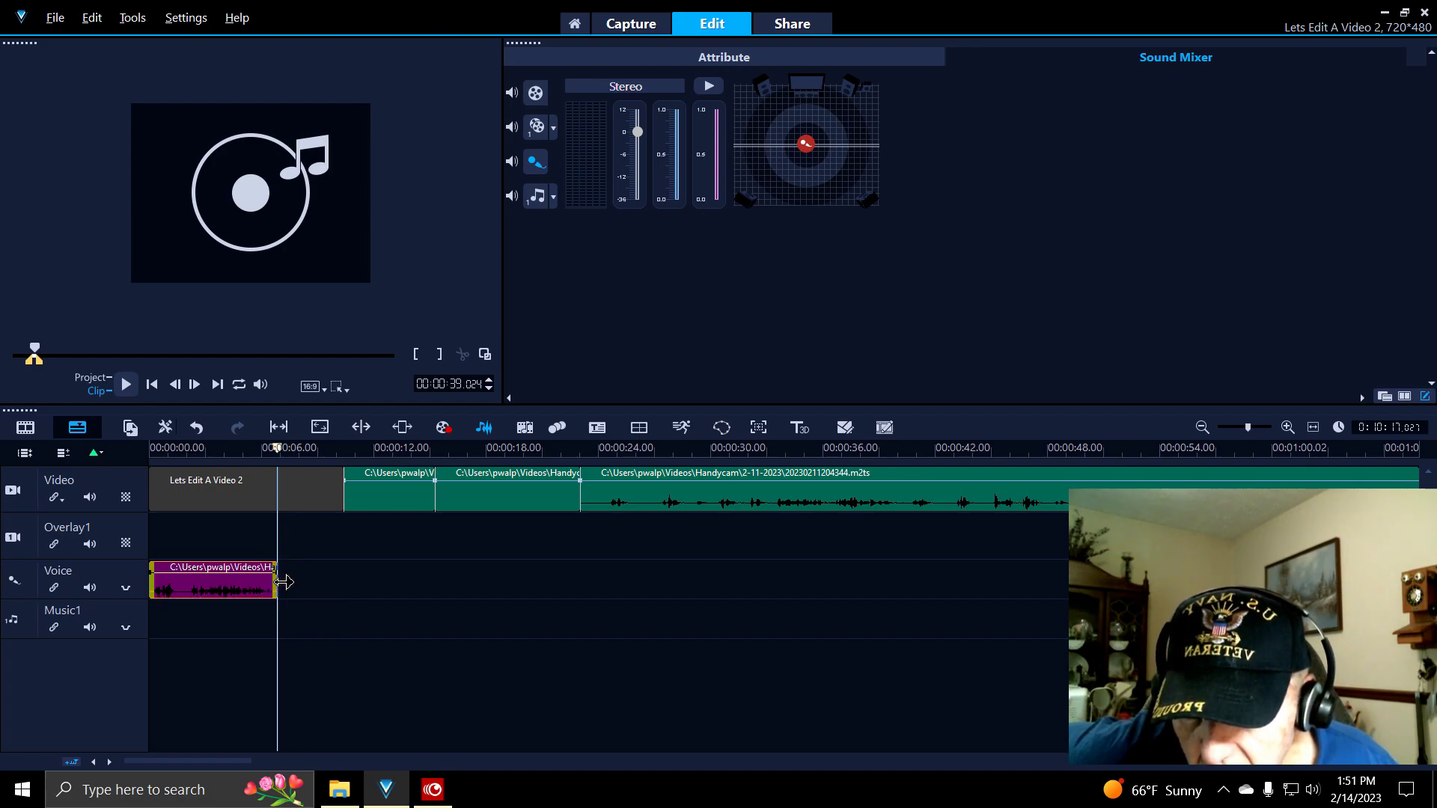
- Drag Arkansas_Traveler.mp3 from Music > YouTube Audio Saved onto the Music1 track at the start
left_click(348, 793)
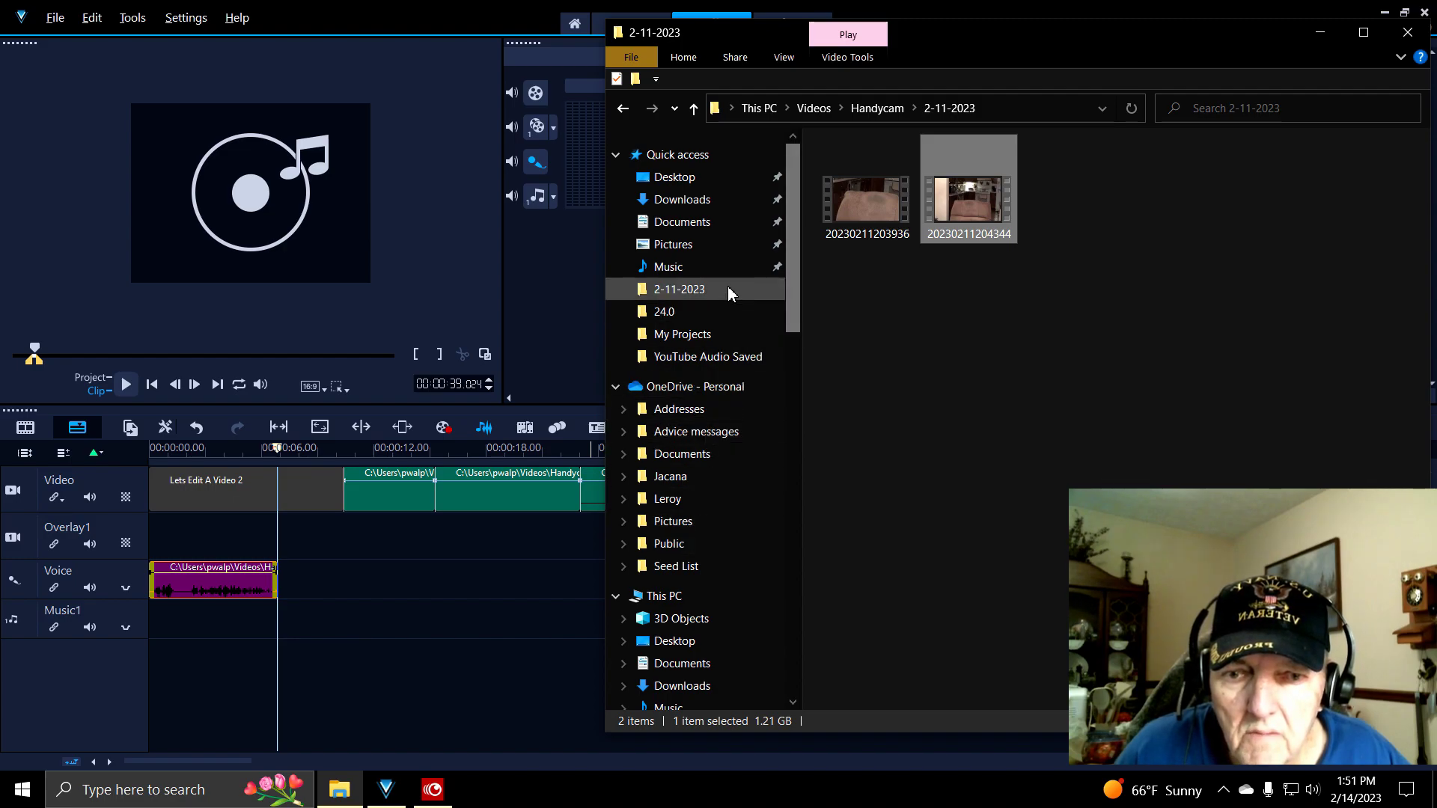
left_click(663, 267)
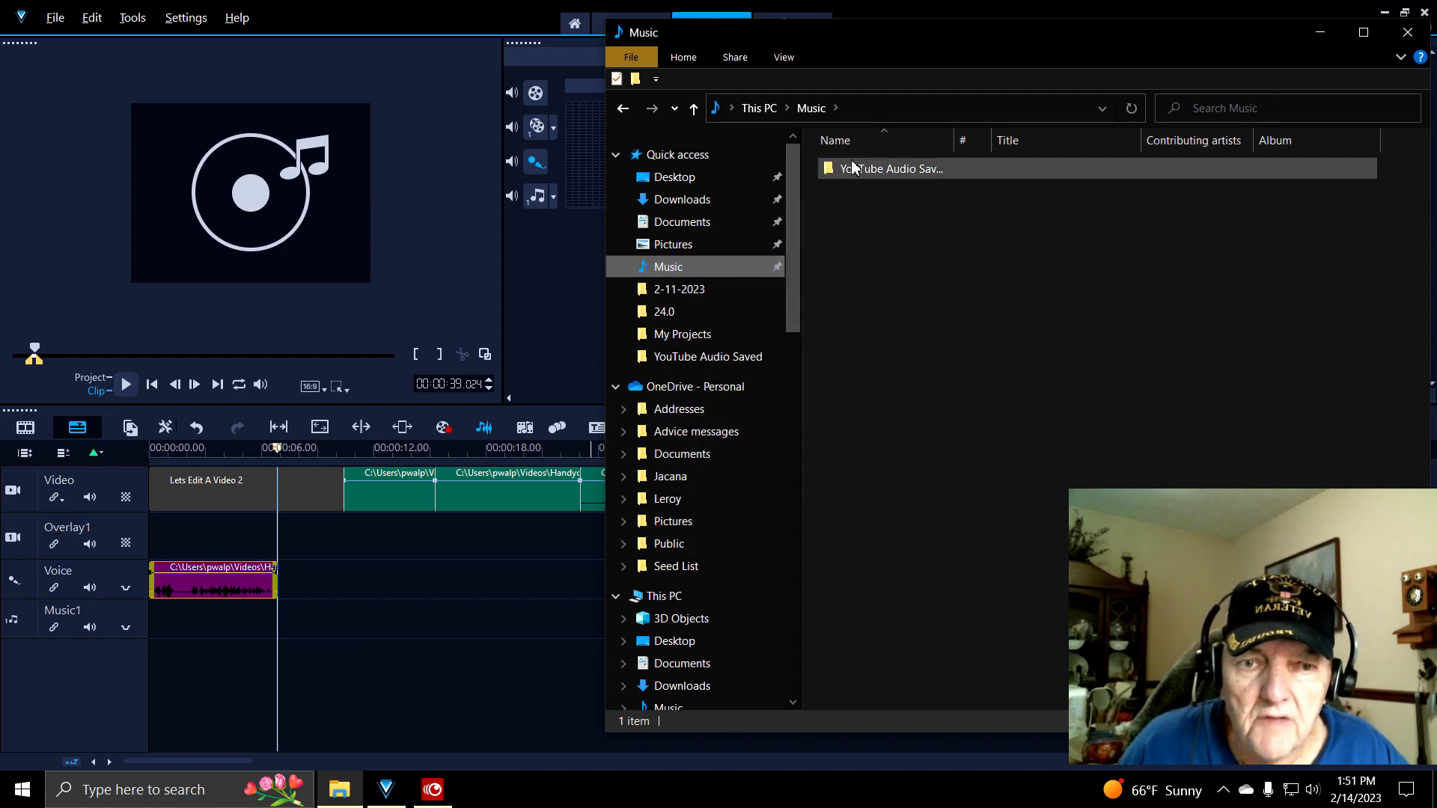
left_click(852, 170)
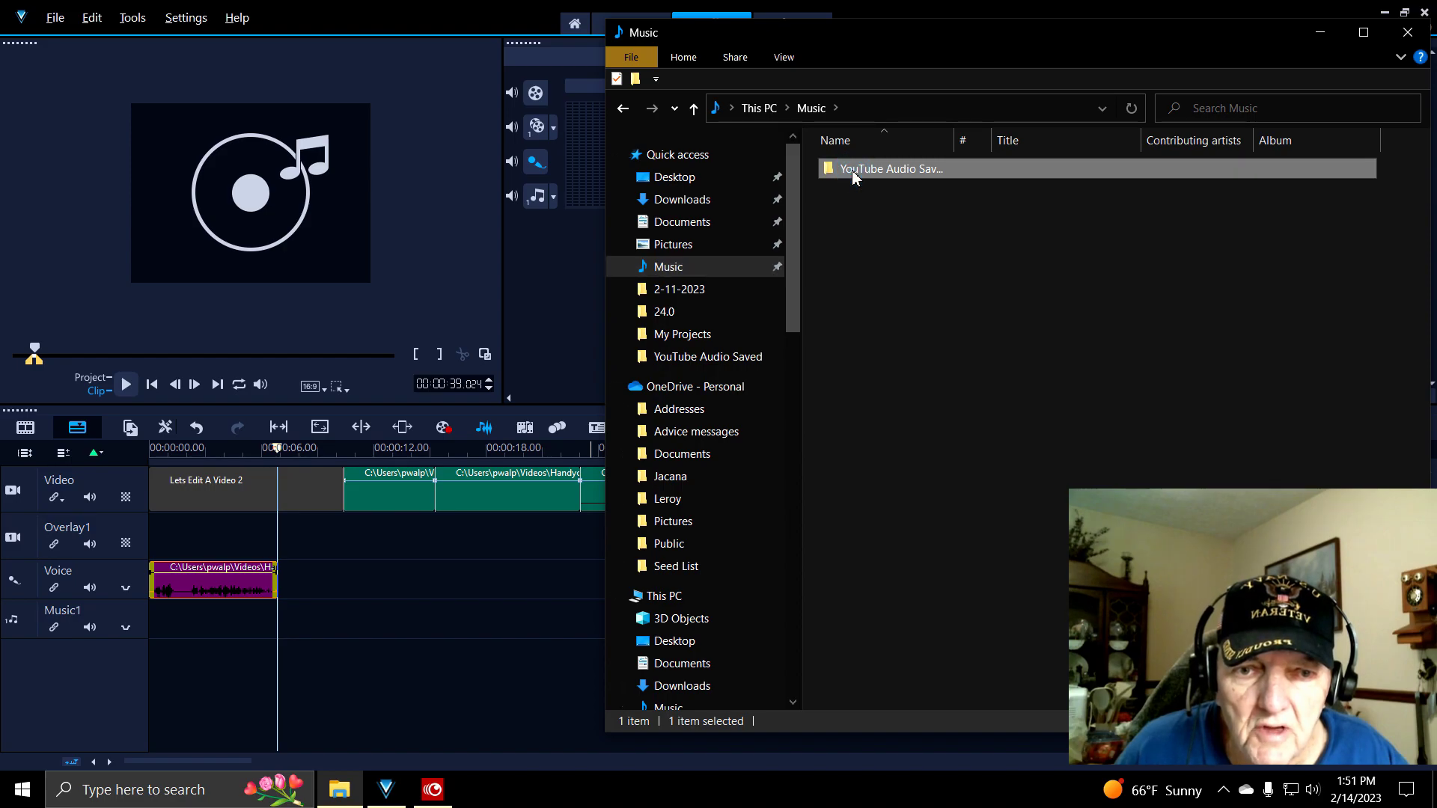
double_click(854, 171)
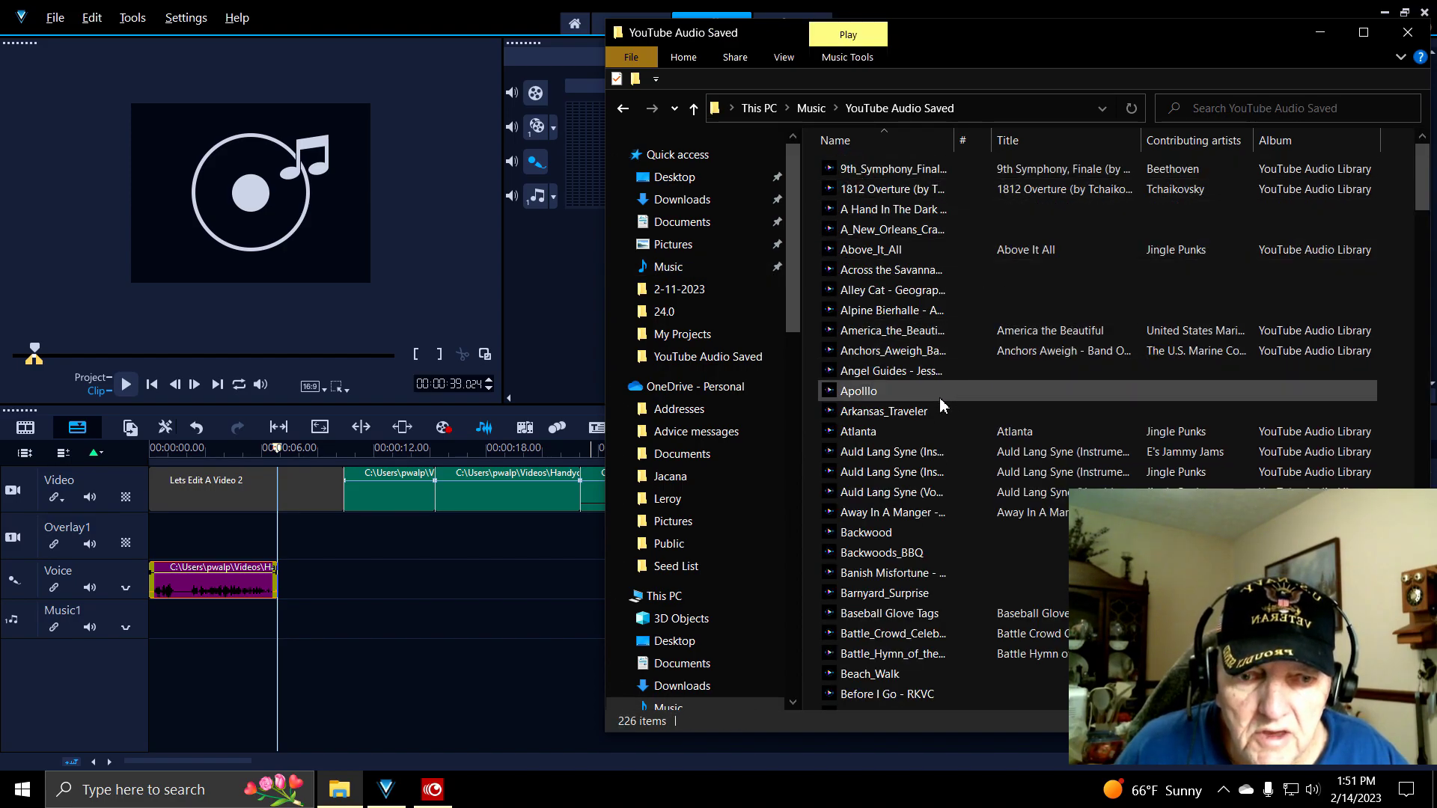
left_click(856, 421)
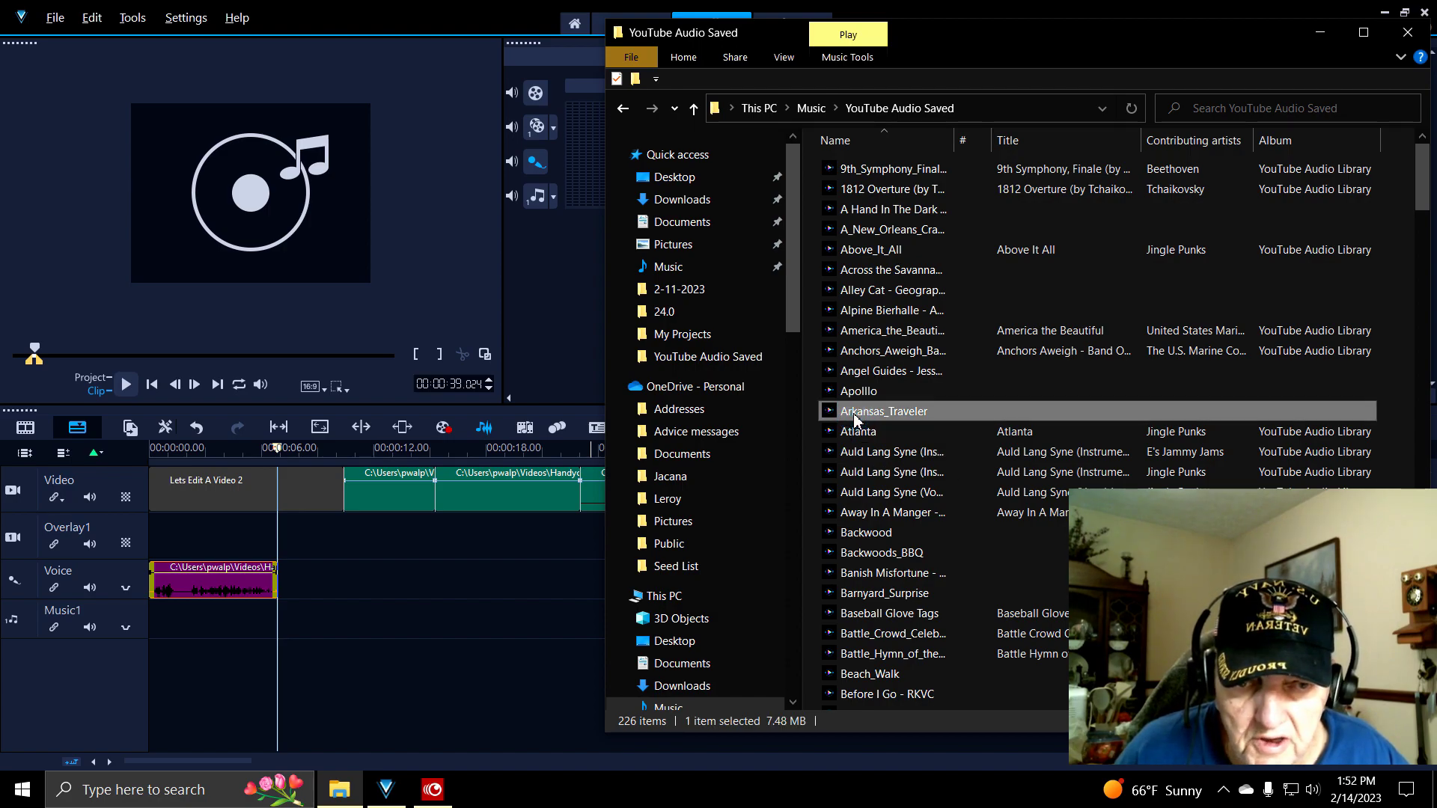
left_click_drag(856, 421, 152, 636)
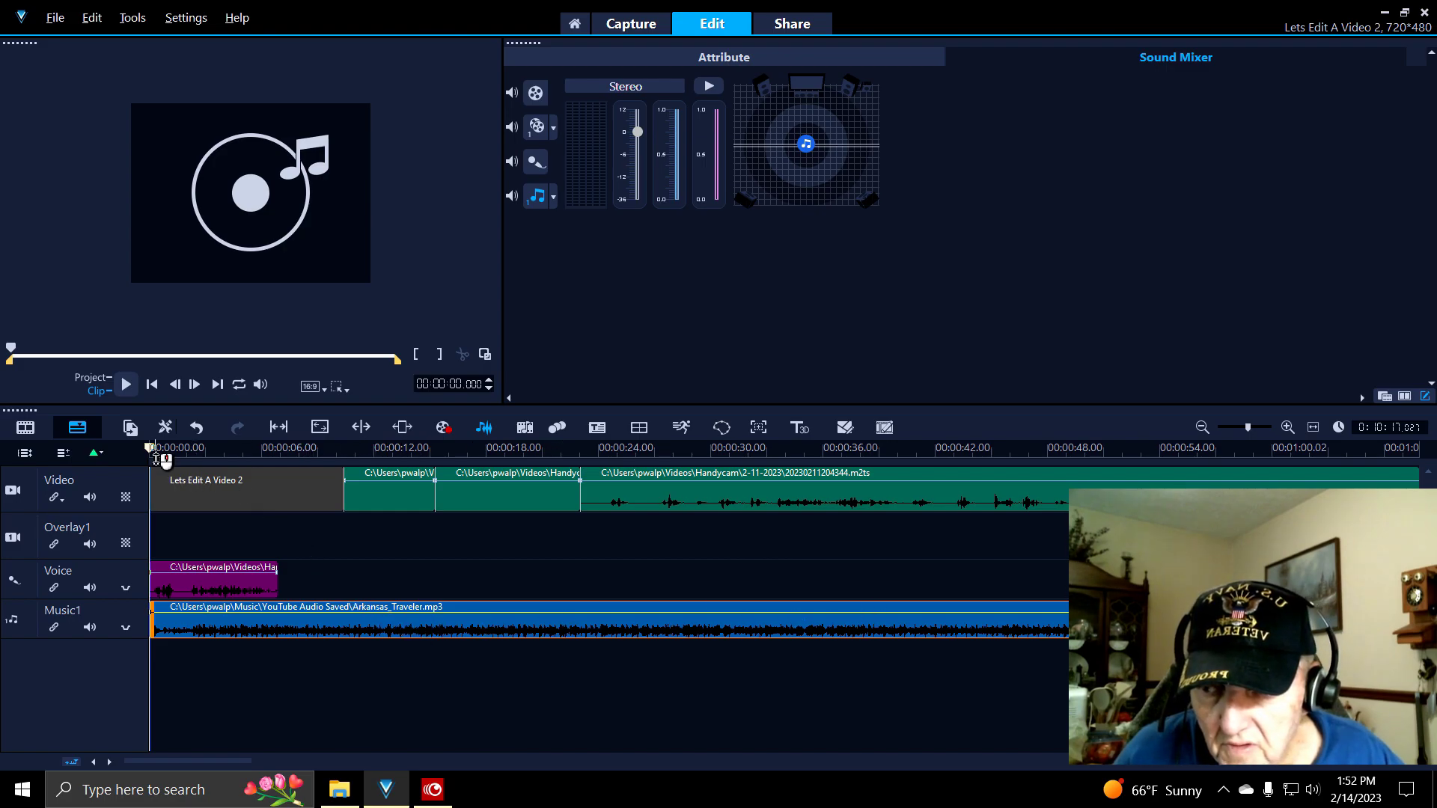
- Select the third clip and play the stretch around 24 seconds to listen
left_click(603, 501)
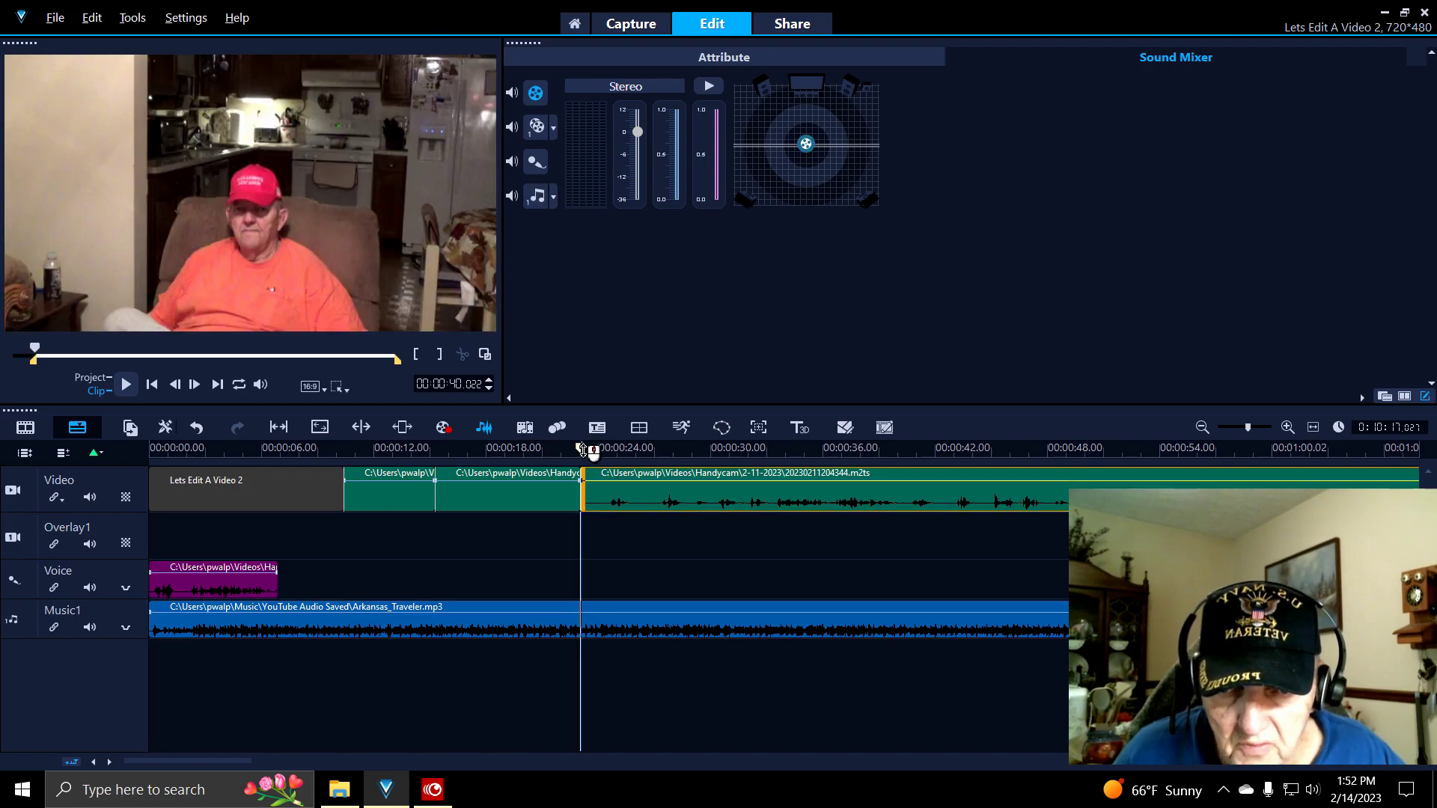
left_click_drag(584, 449, 607, 453)
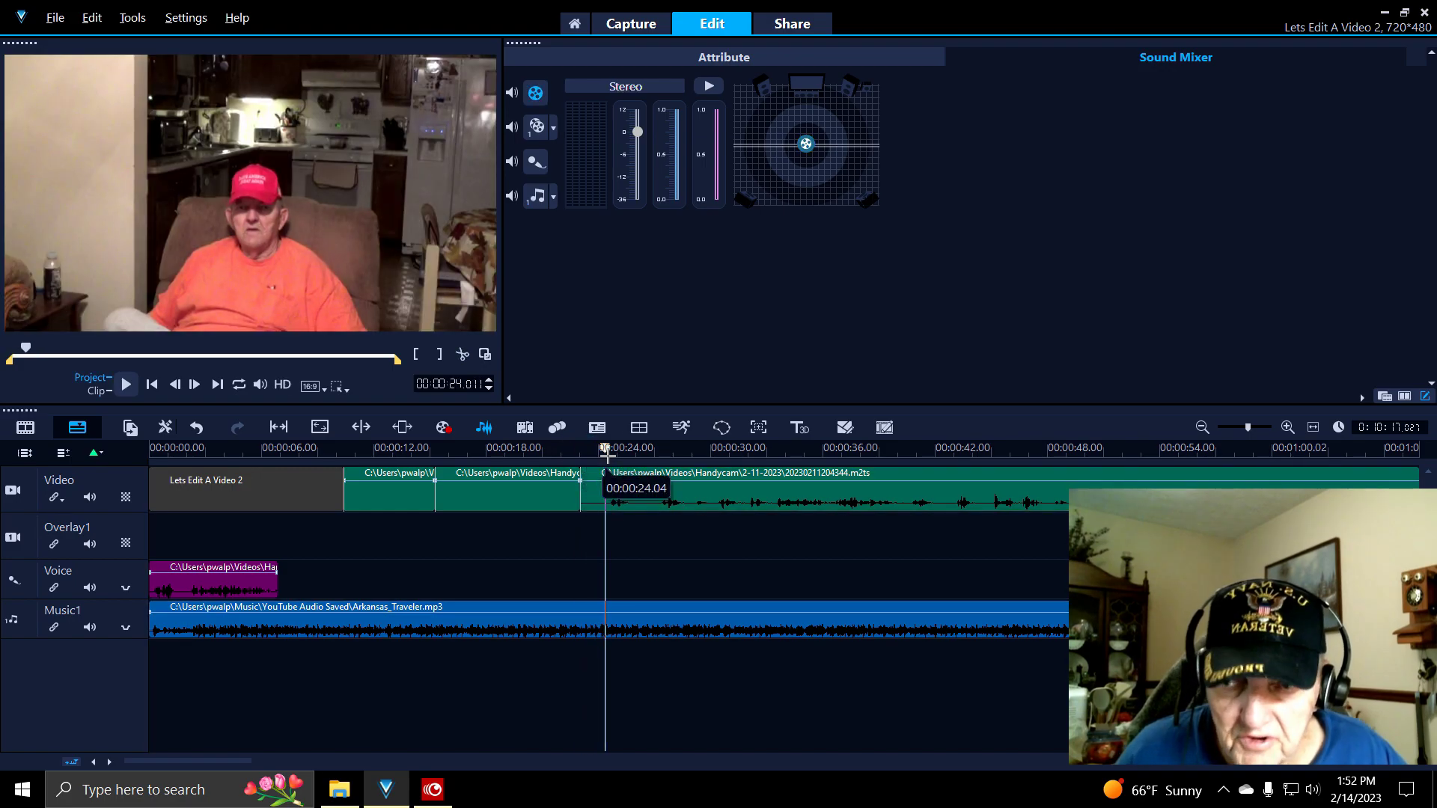
left_click(618, 494)
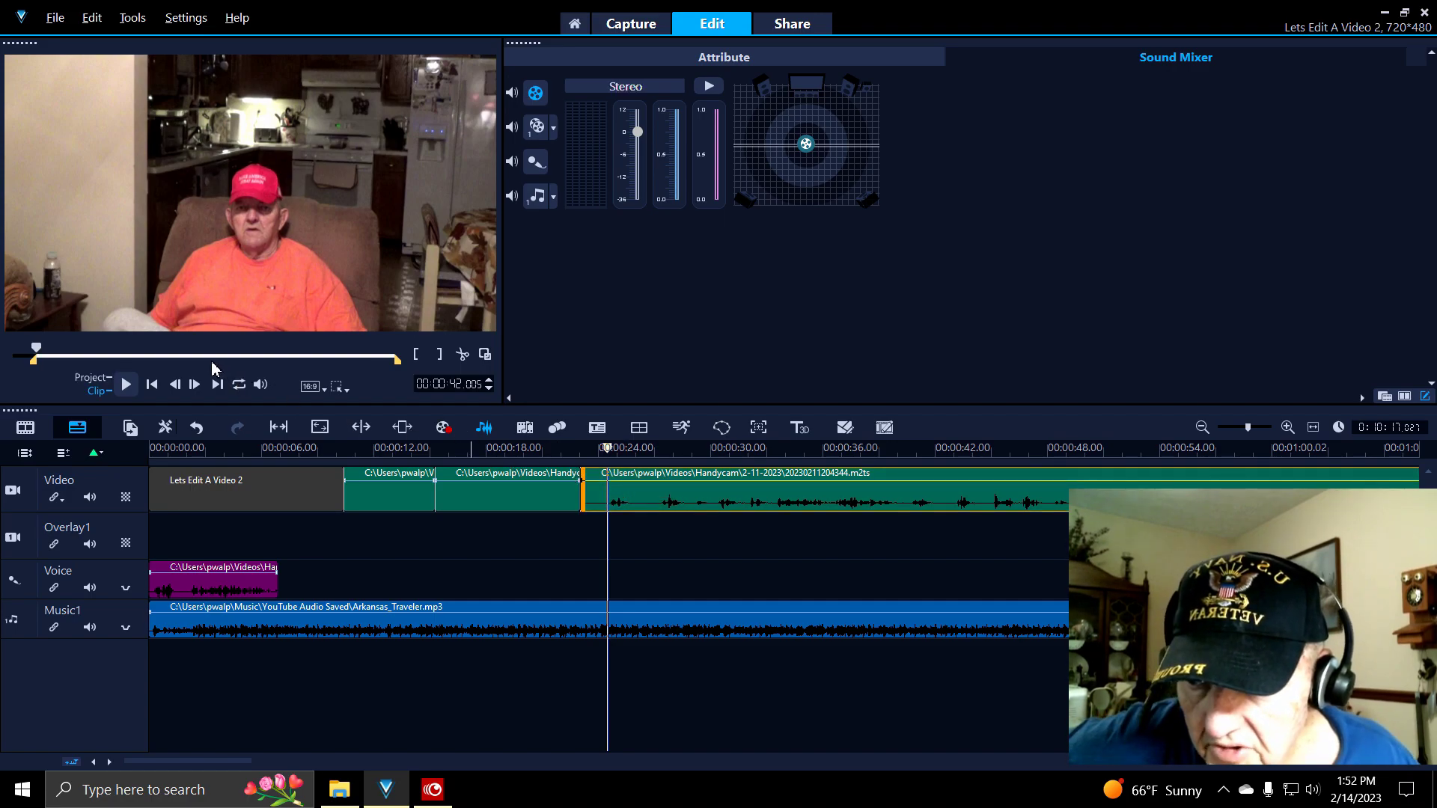
left_click(613, 492)
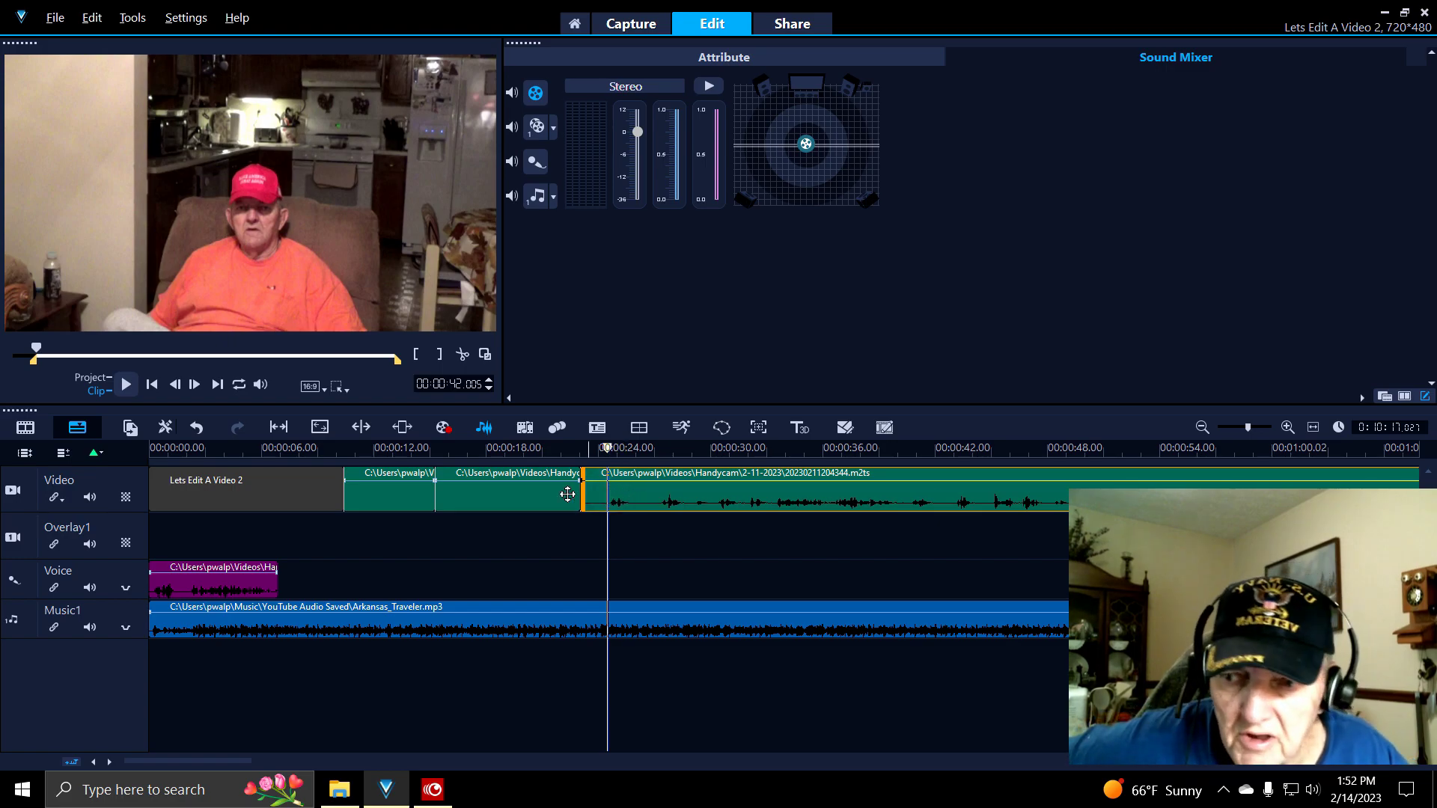
left_click(126, 384)
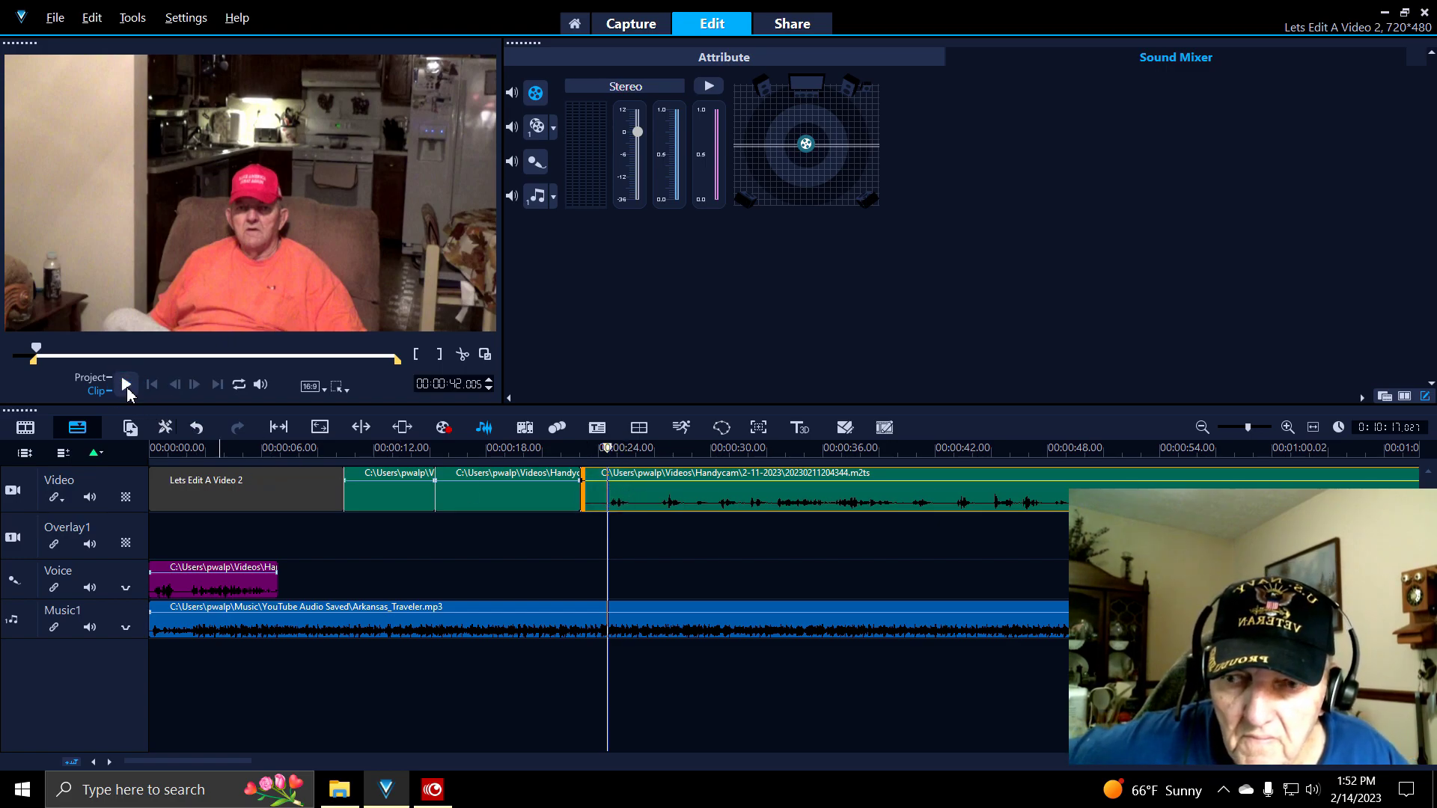
left_click(126, 384)
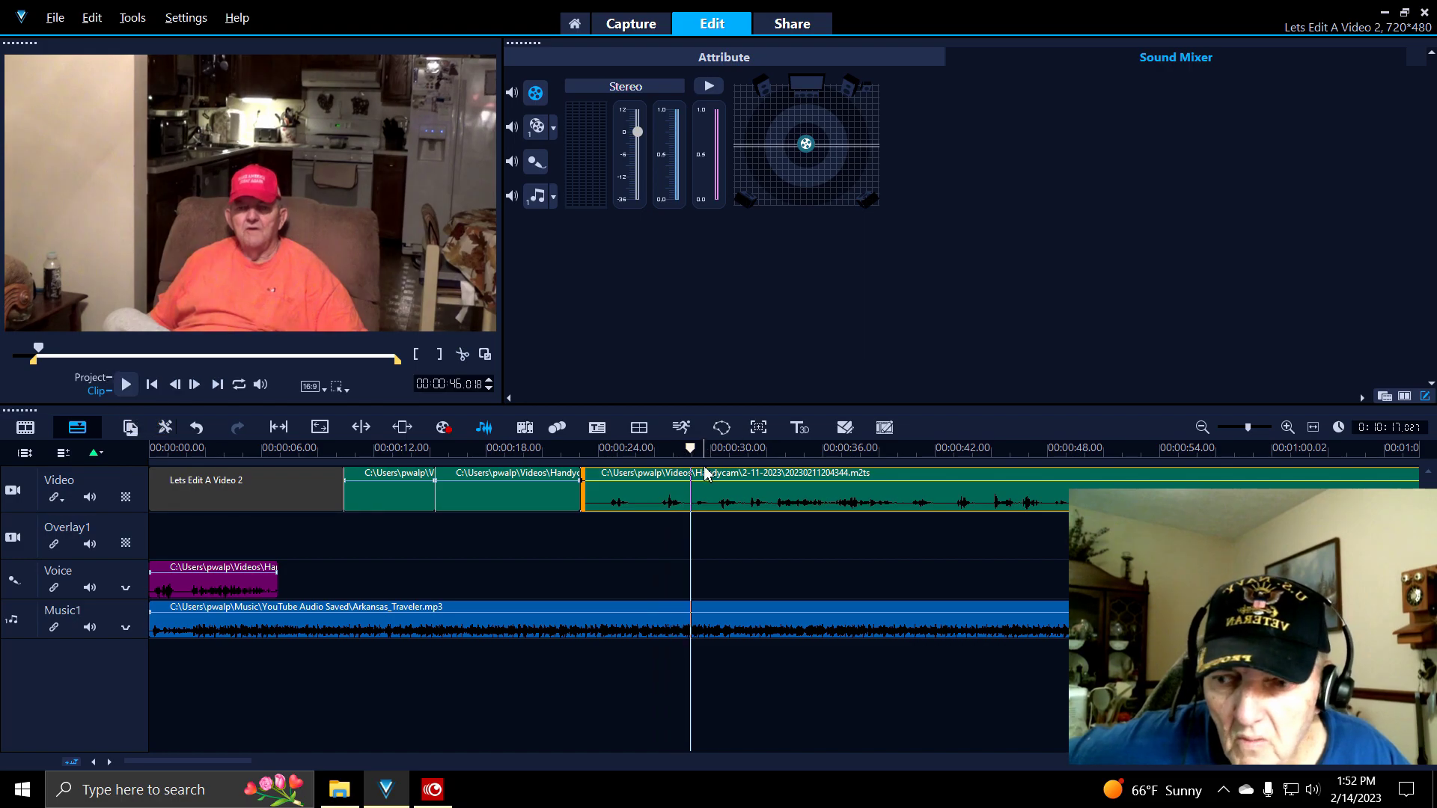
left_click_drag(694, 460, 607, 464)
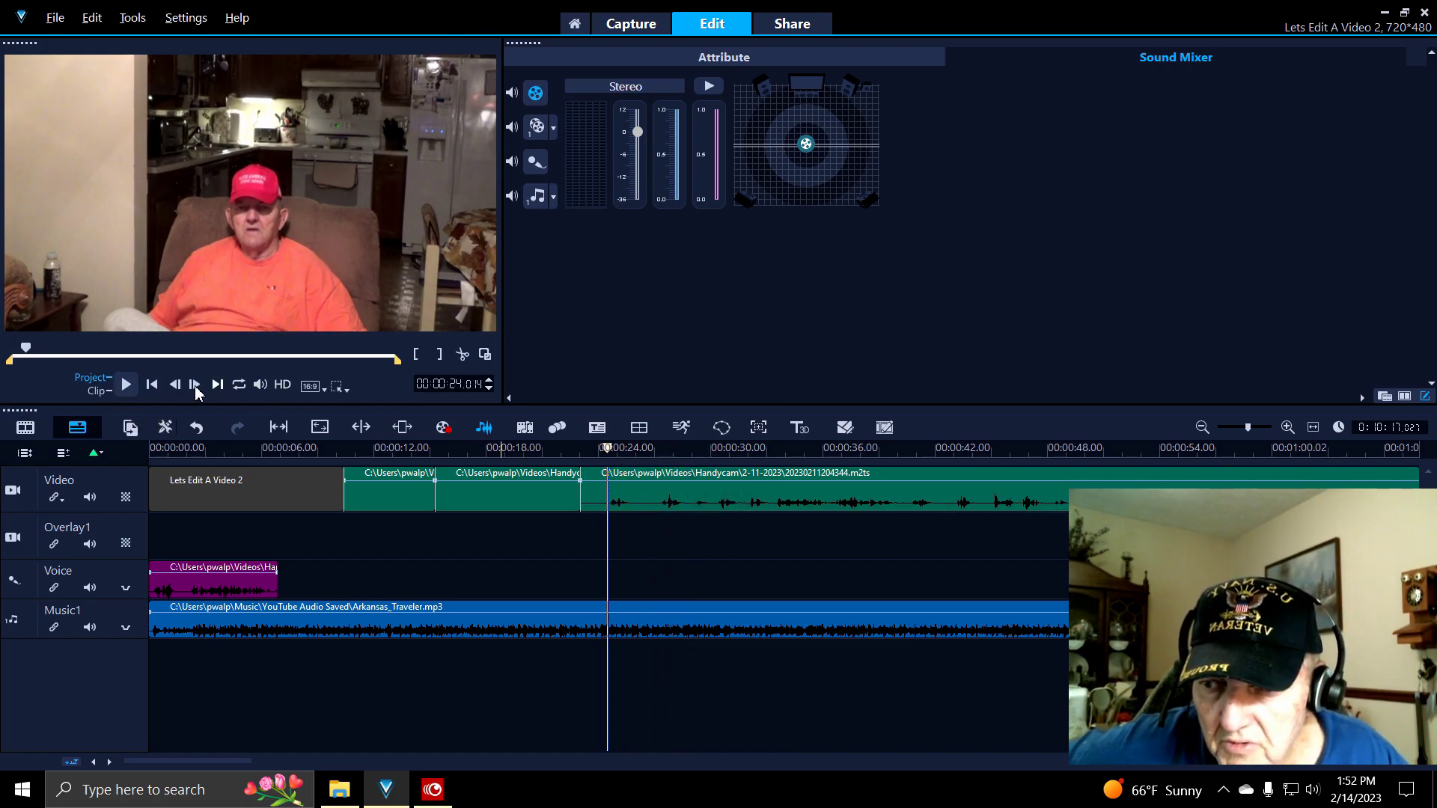
left_click(127, 385)
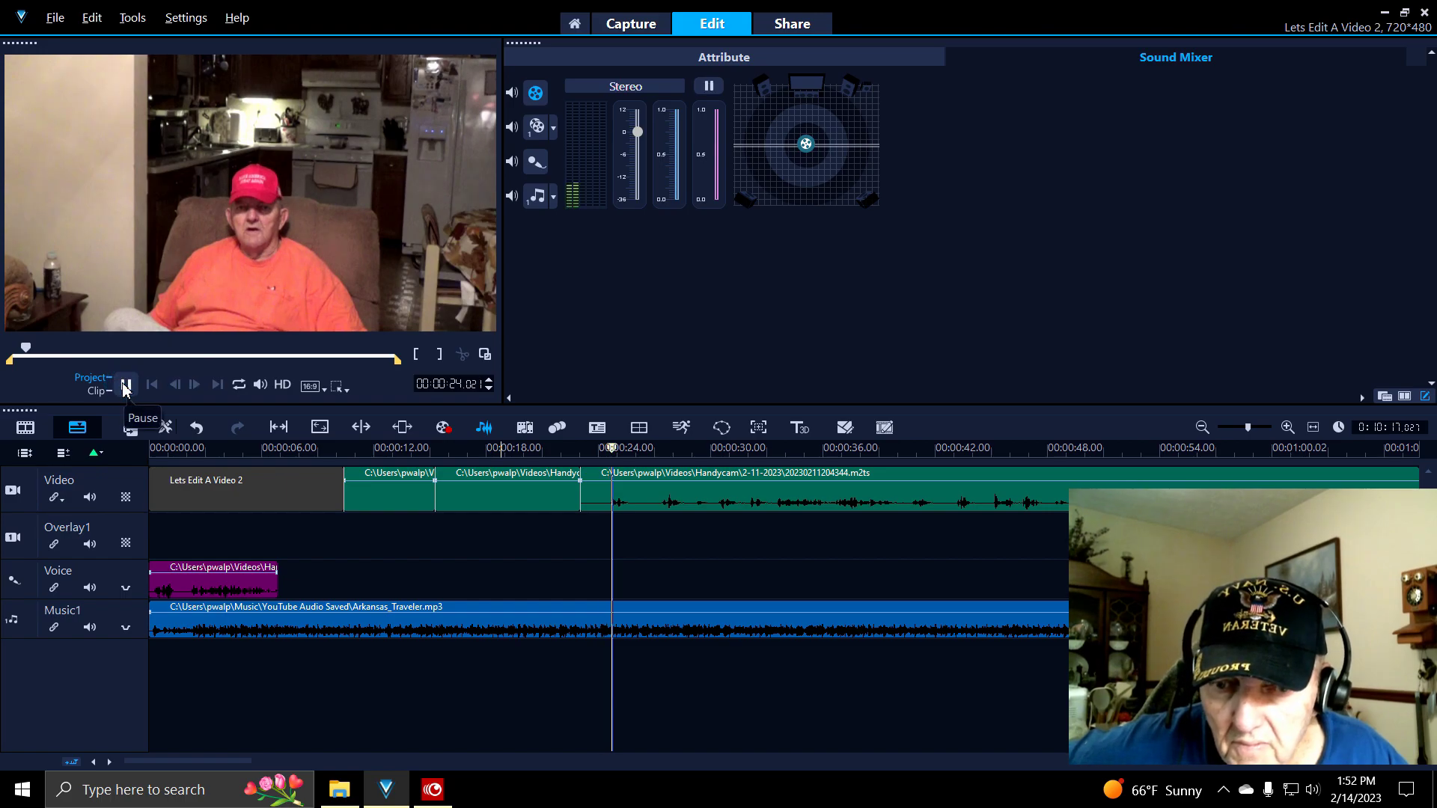
left_click(127, 386)
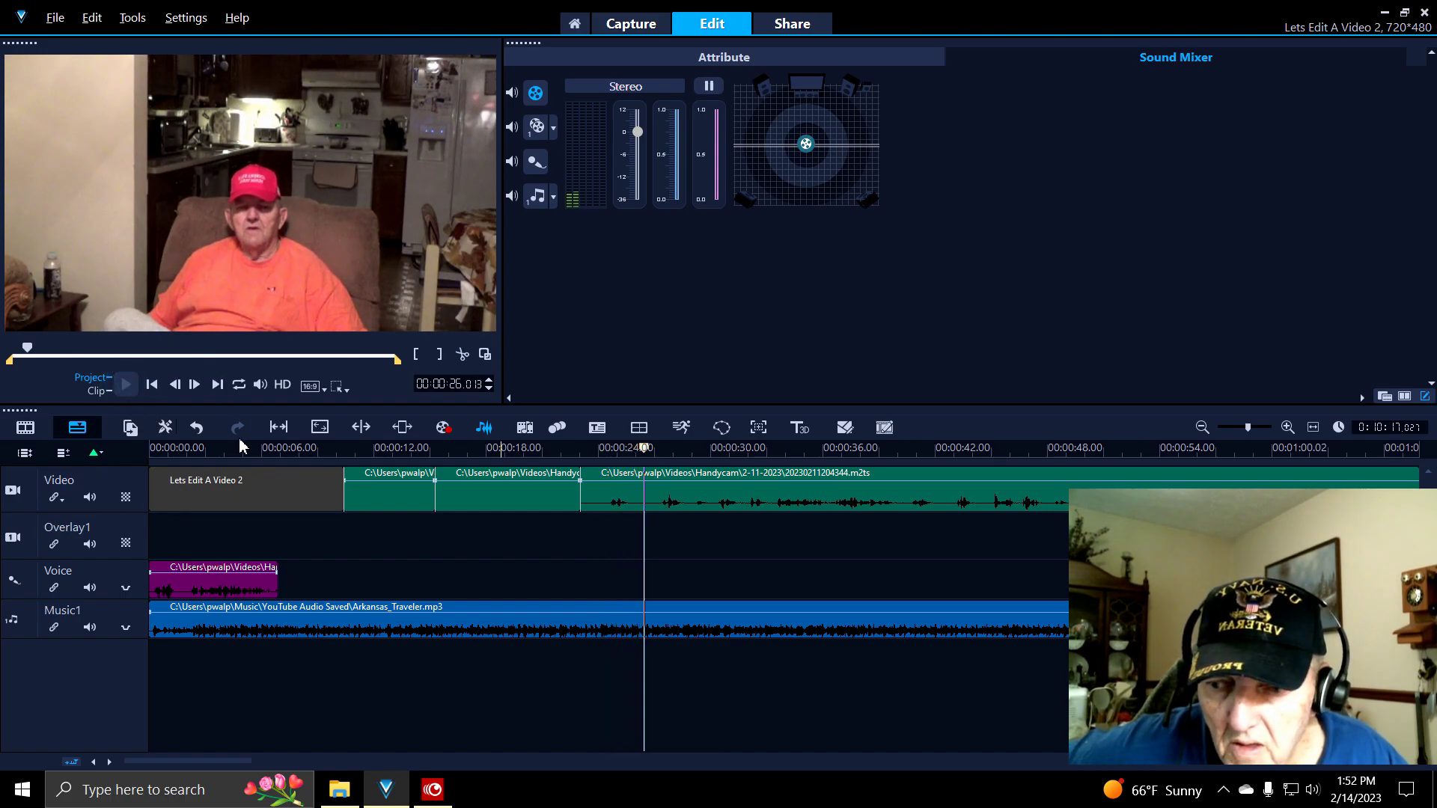
- Mute the Music1 track and replay around 24 seconds, leaving the playhead there
left_click(89, 628)
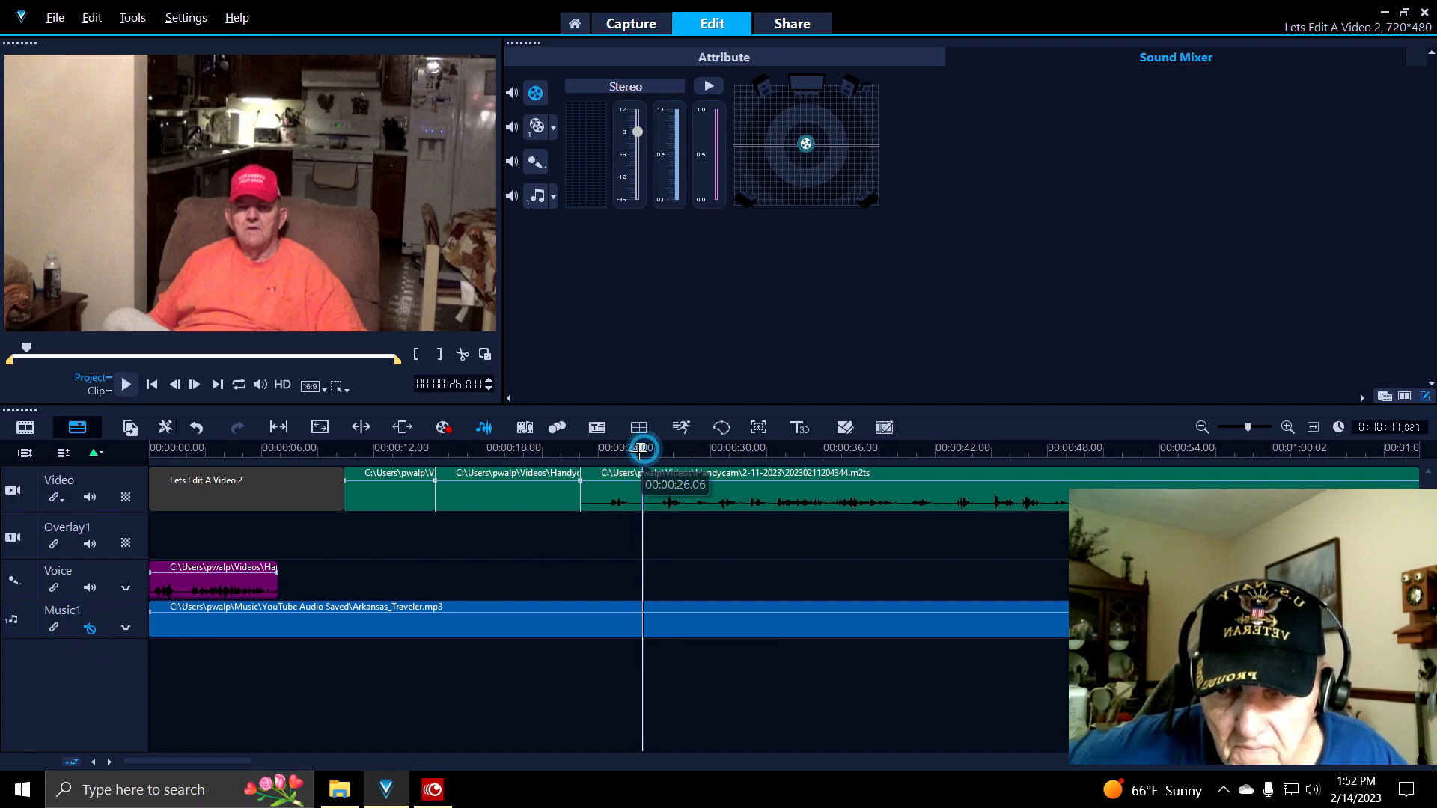
left_click_drag(640, 449, 595, 449)
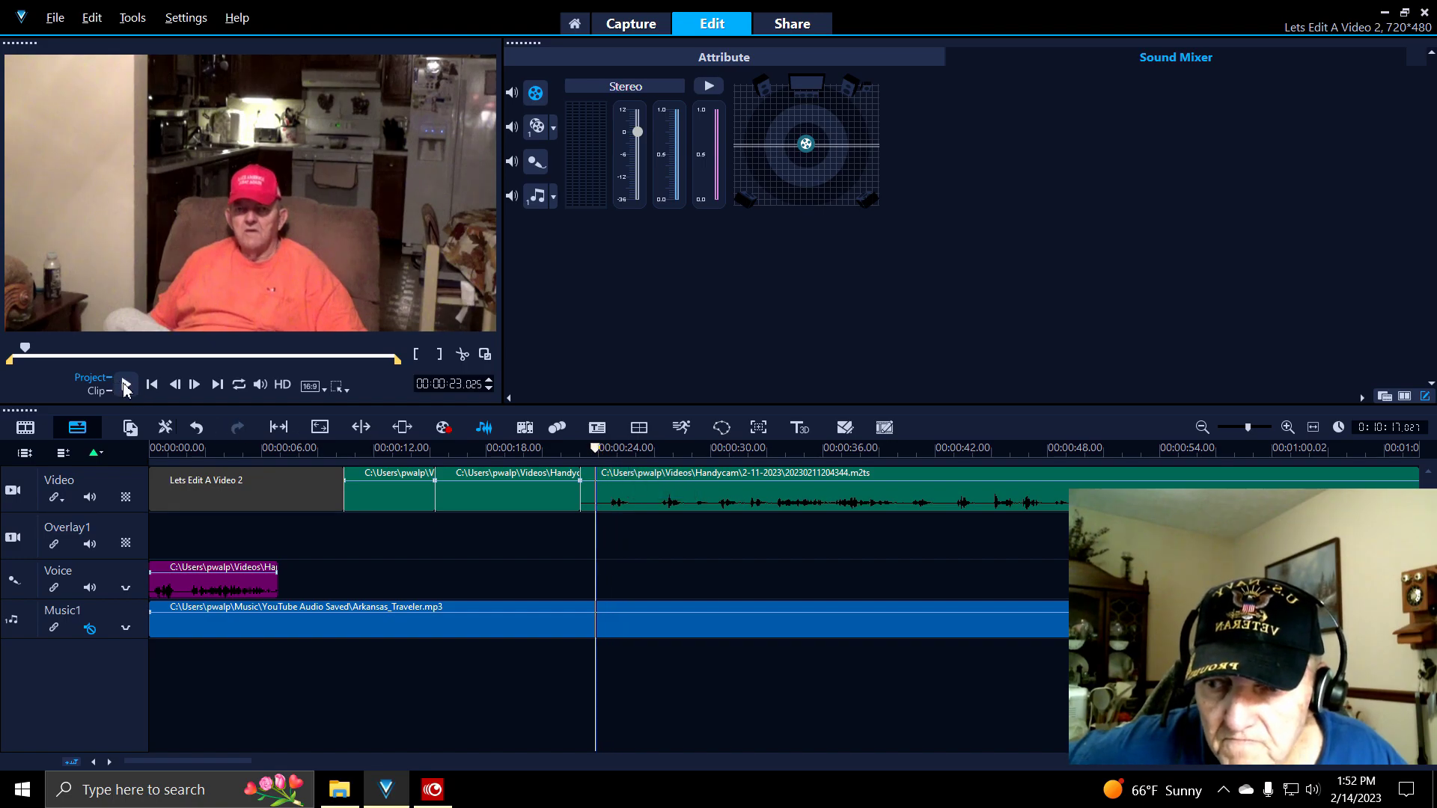
left_click(126, 386)
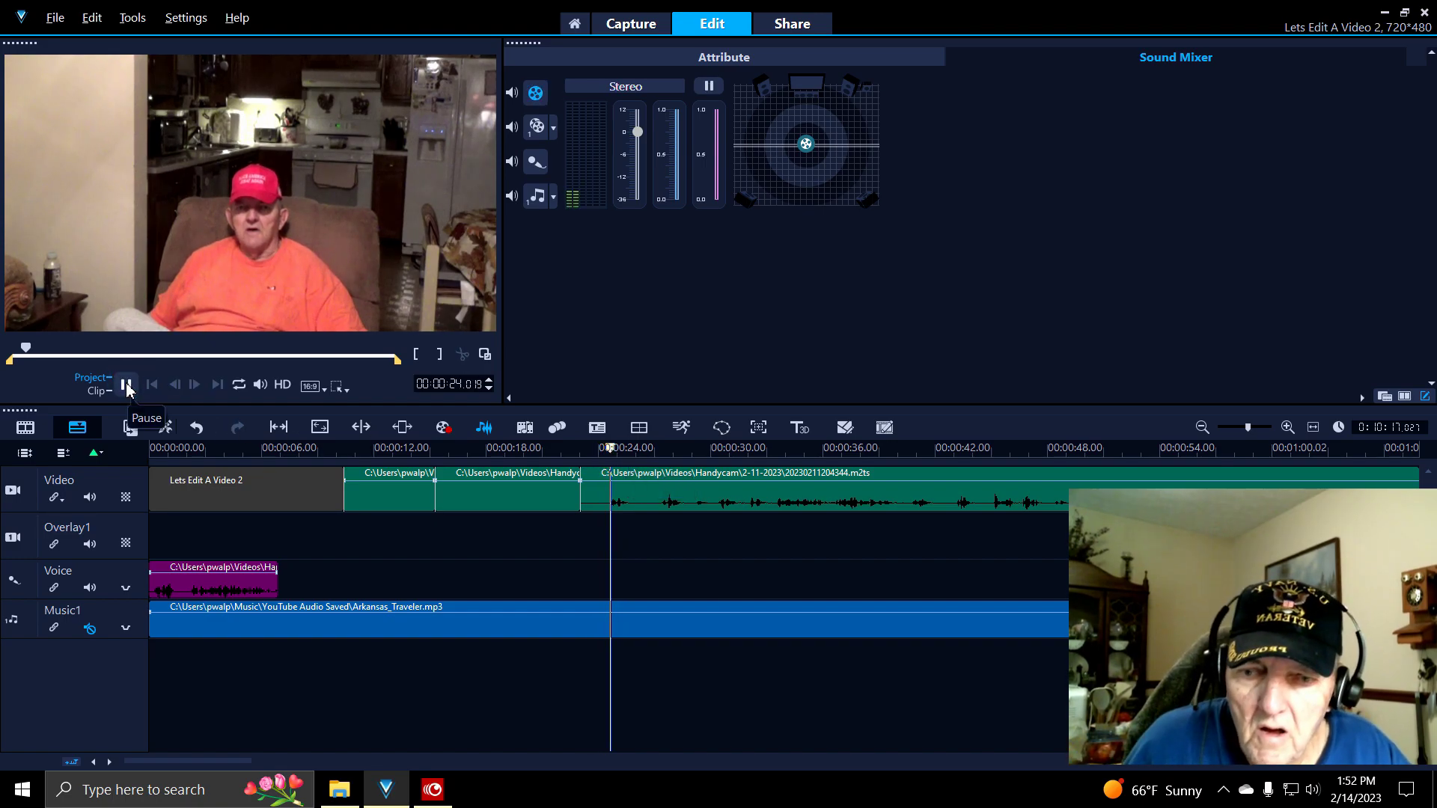
left_click(126, 385)
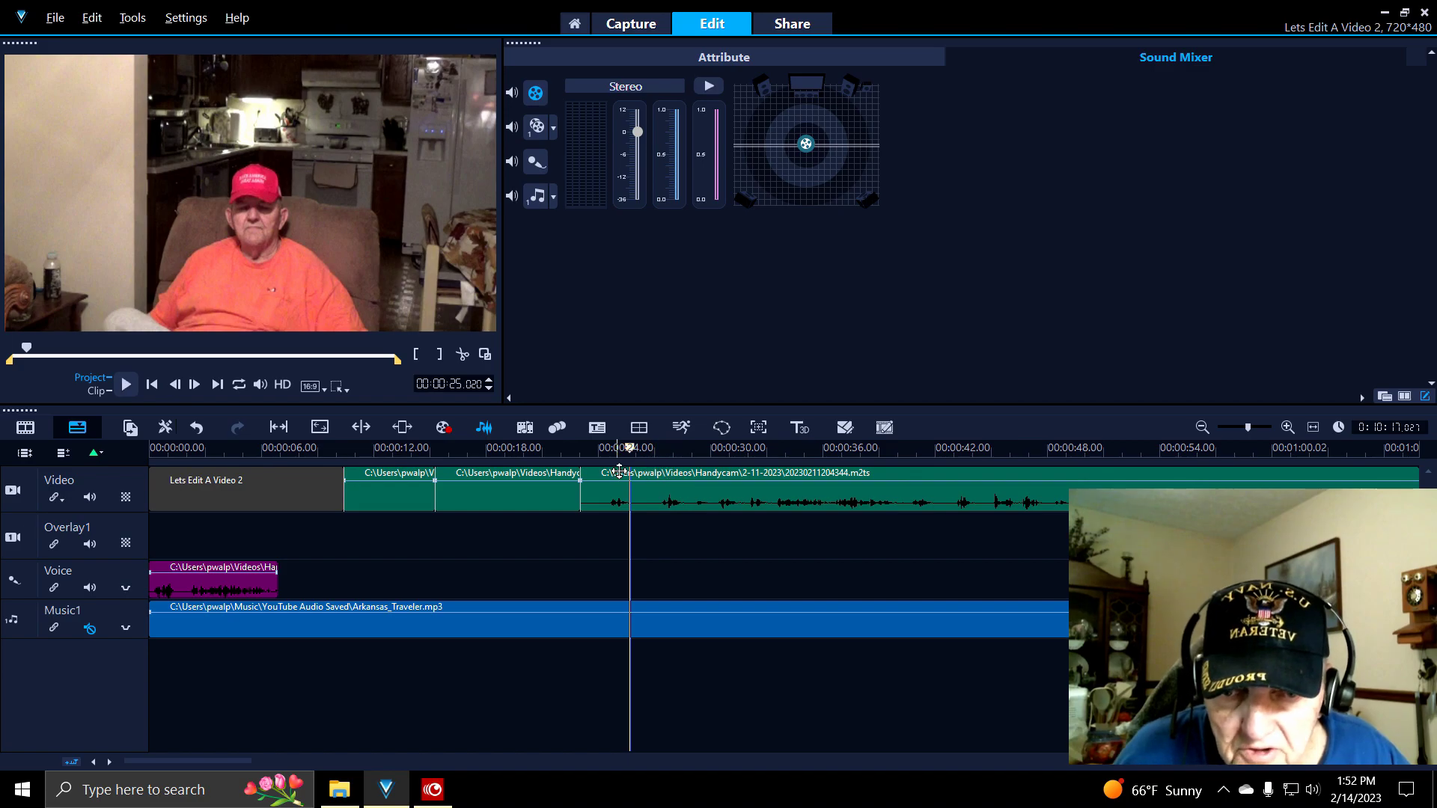
left_click_drag(636, 451, 607, 460)
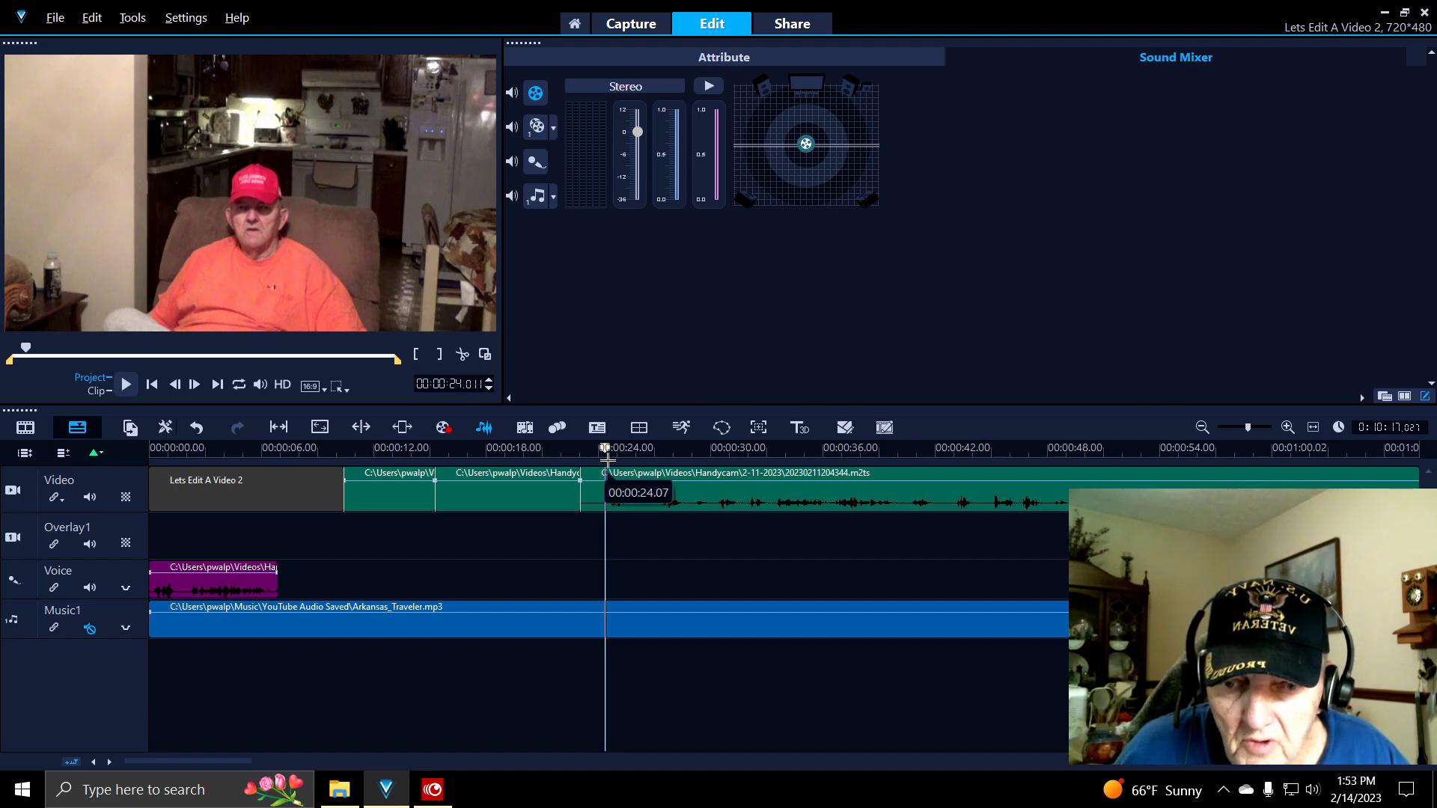
- Split the Handycam clip at the playhead, mute the short piece's audio, and select Arkansas_Traveler.mp3
left_click(605, 488)
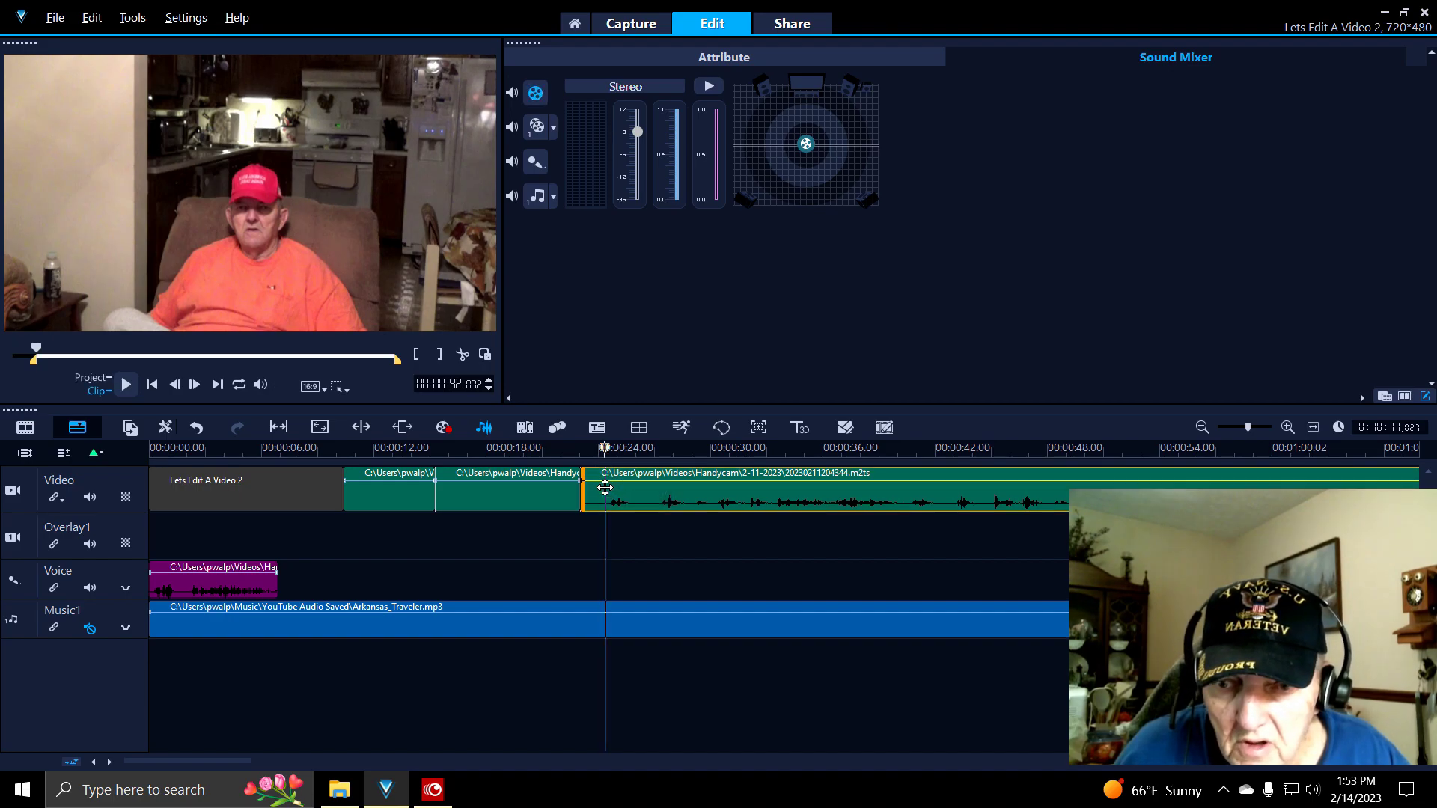
left_click(462, 355)
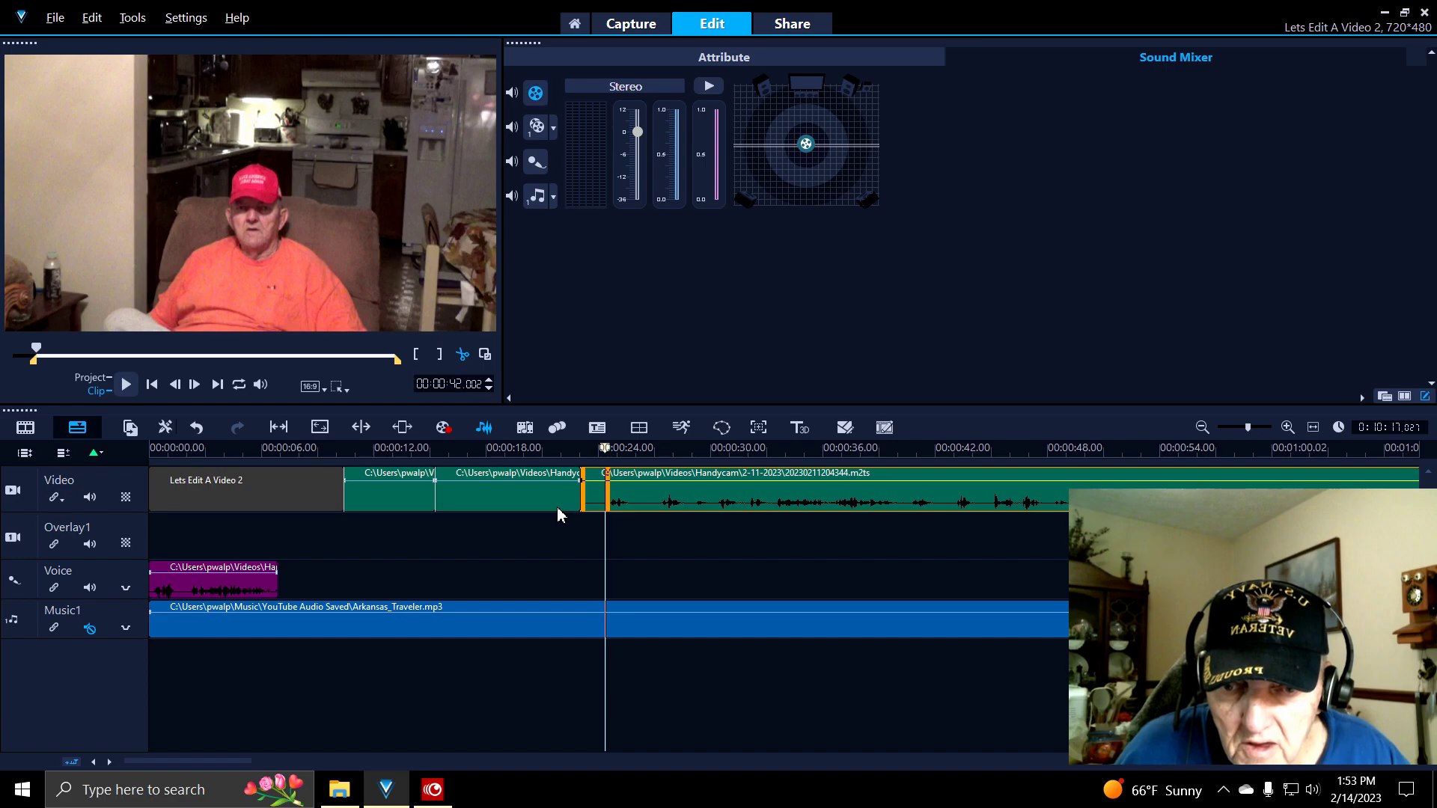
right_click(597, 499)
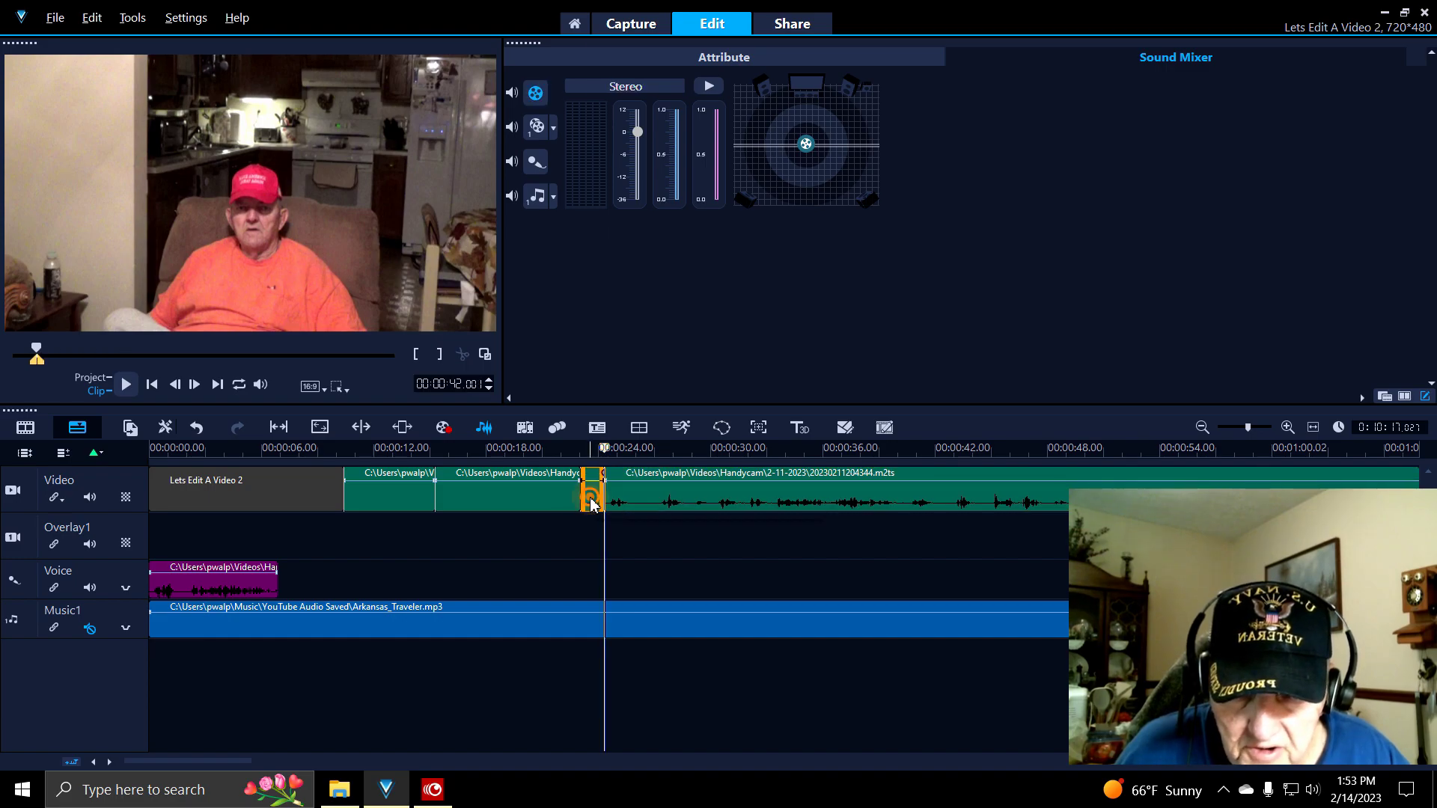
mouse_move(649, 447)
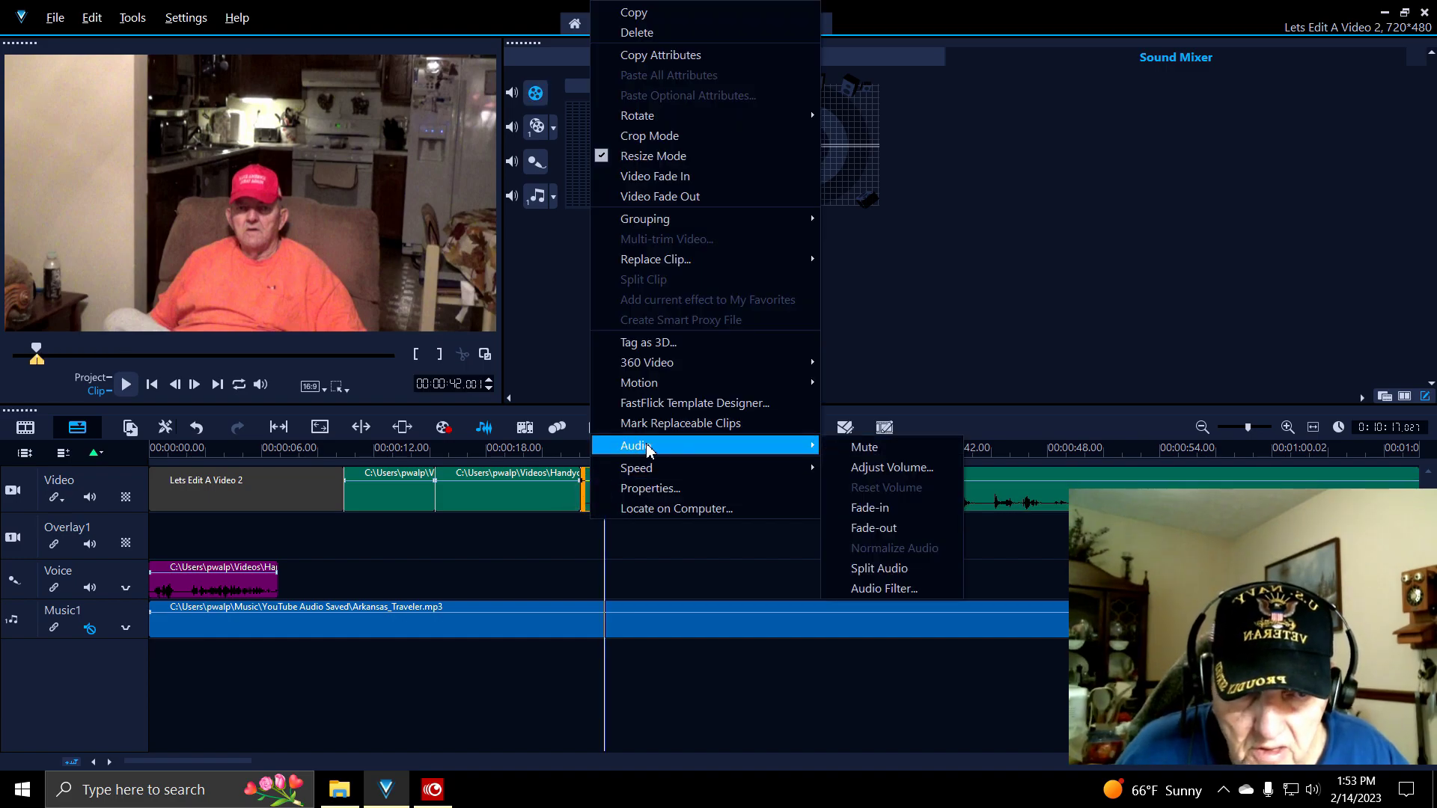
left_click(885, 455)
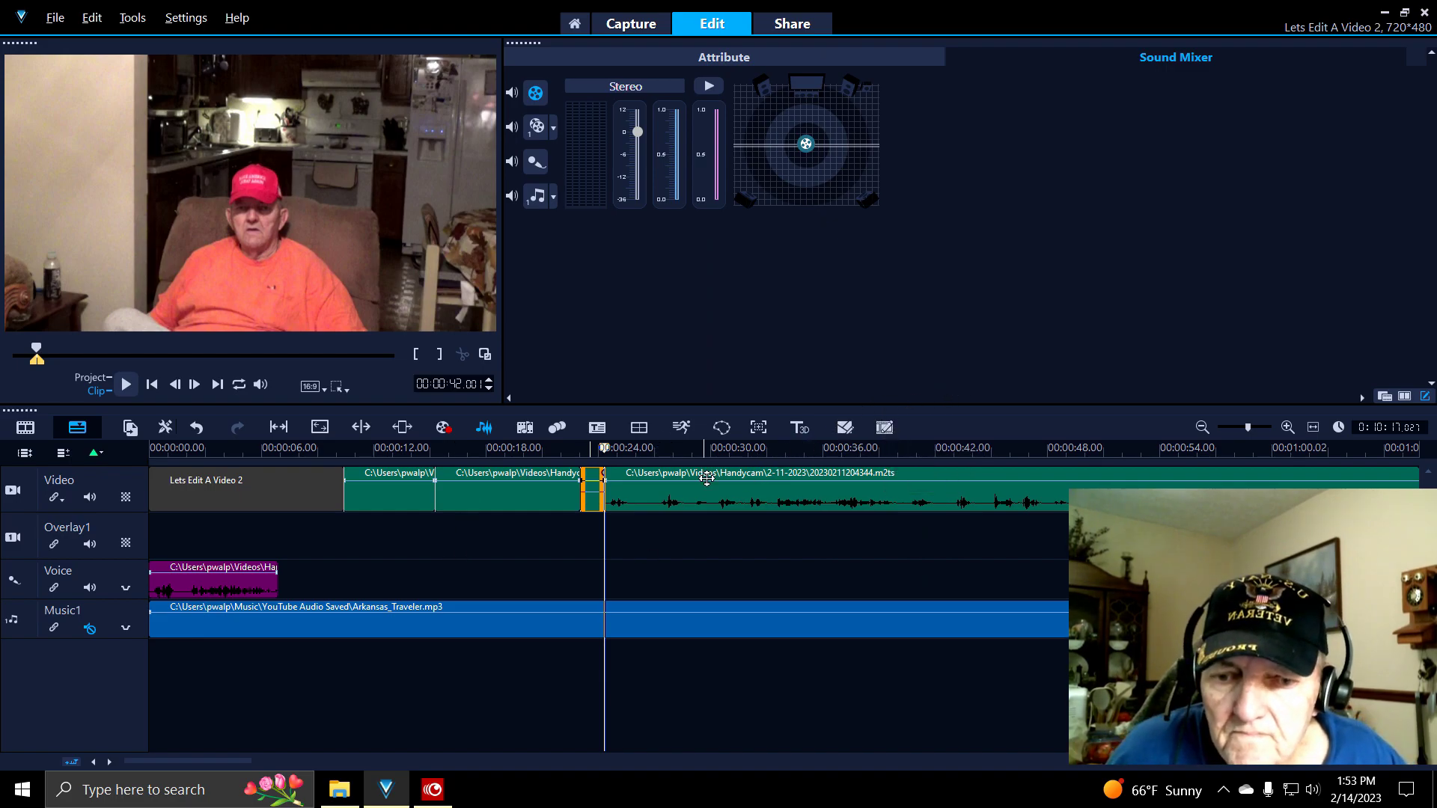
left_click(615, 632)
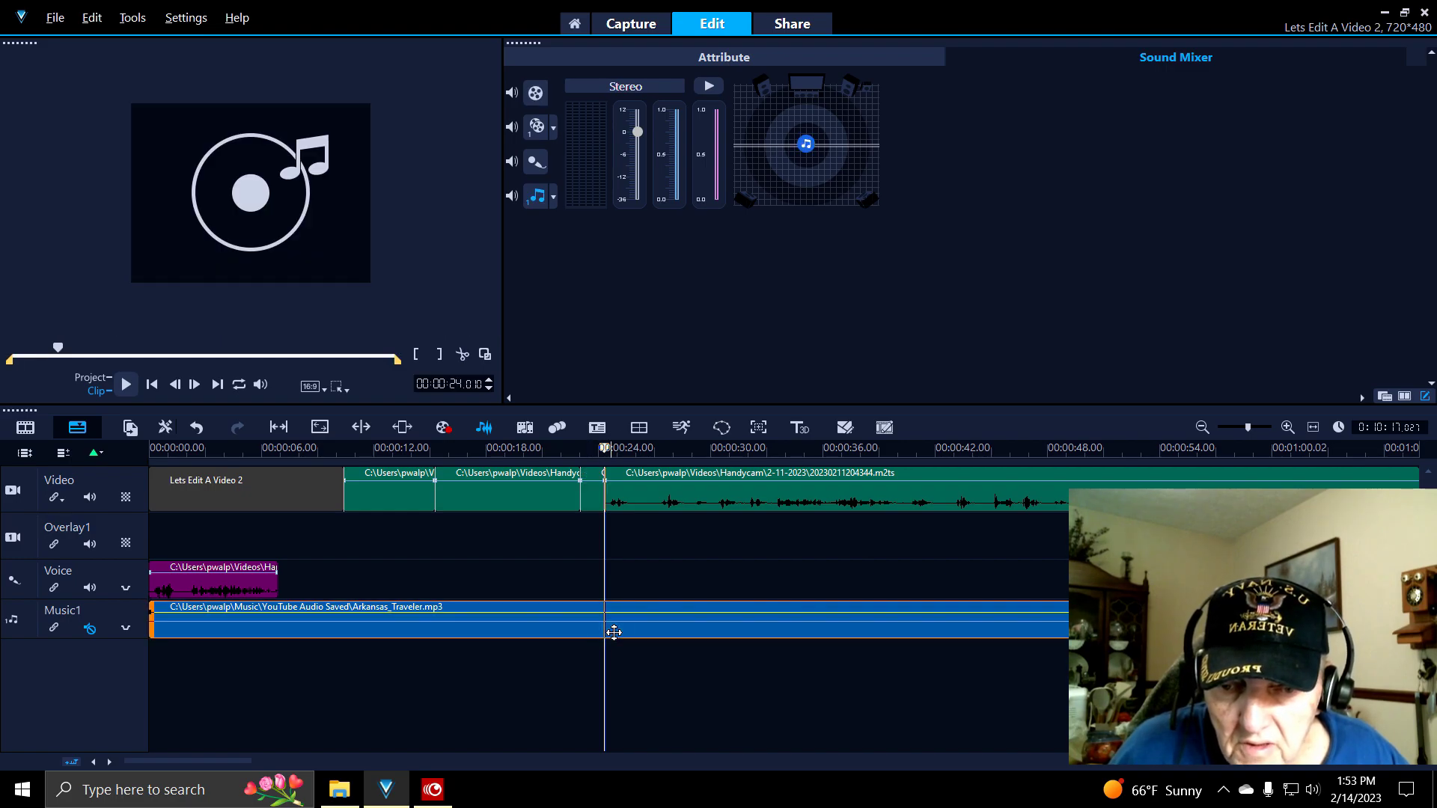
- Split the Arkansas_Traveler music clip at about 24 seconds and test the Voice track mute
left_click(464, 356)
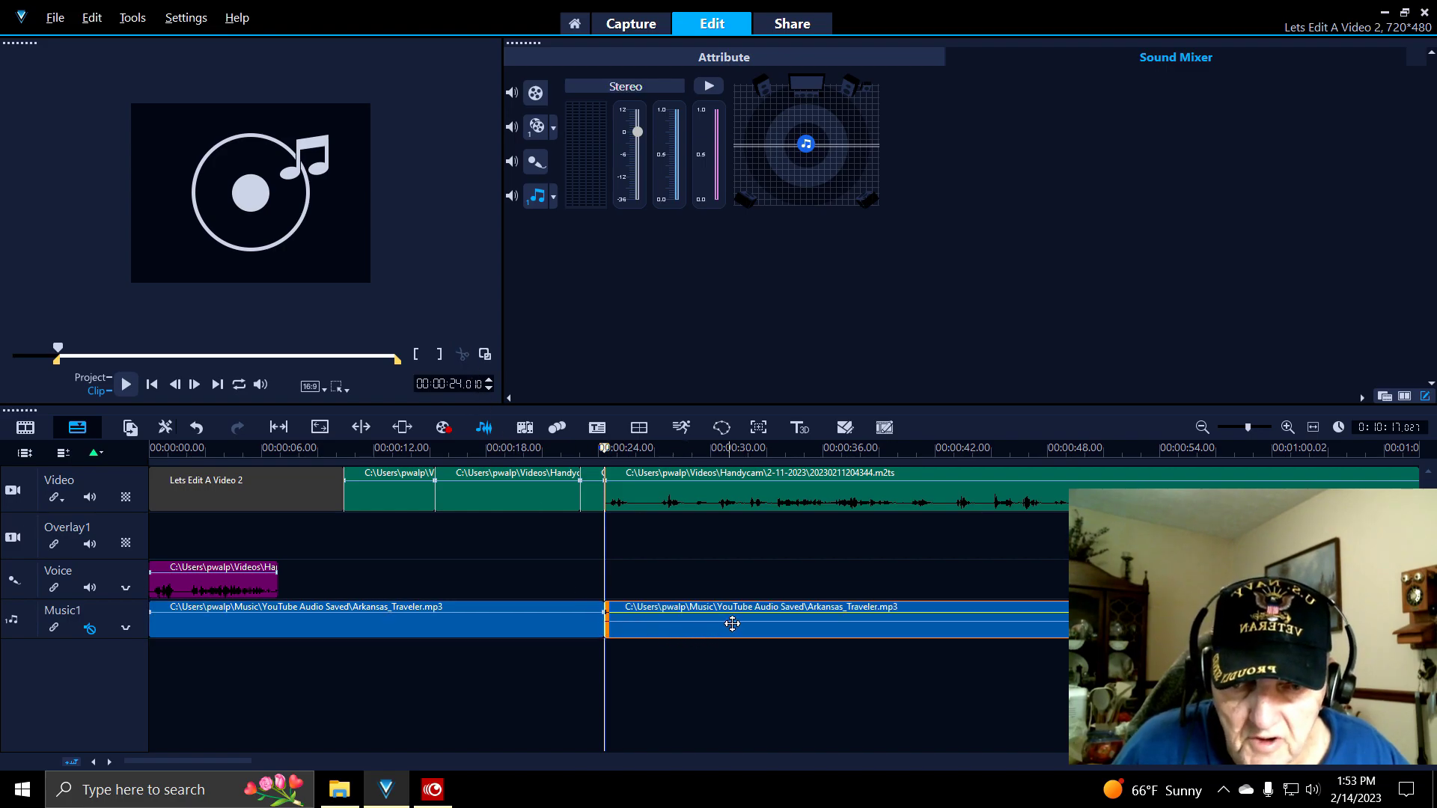
left_click(484, 427)
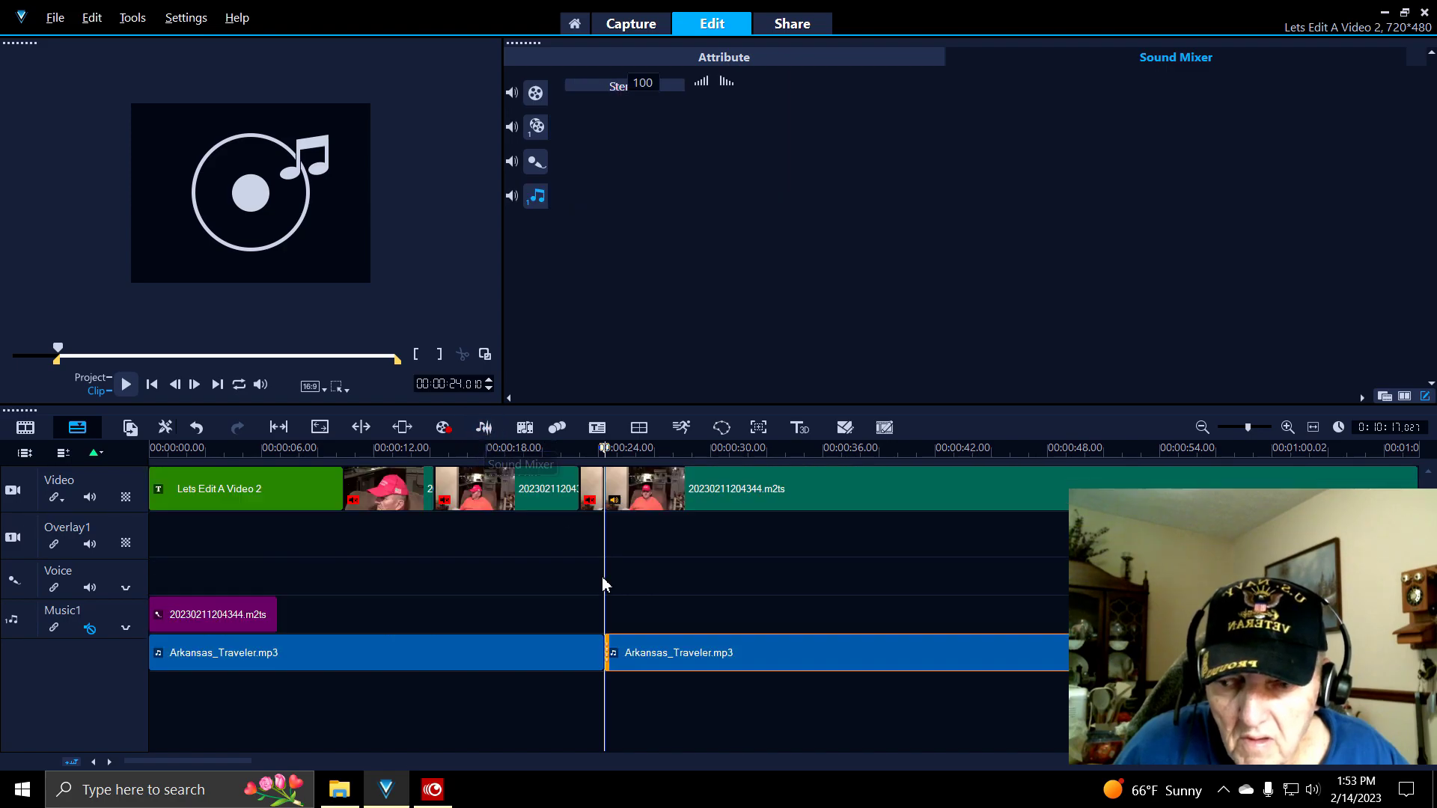
left_click(88, 628)
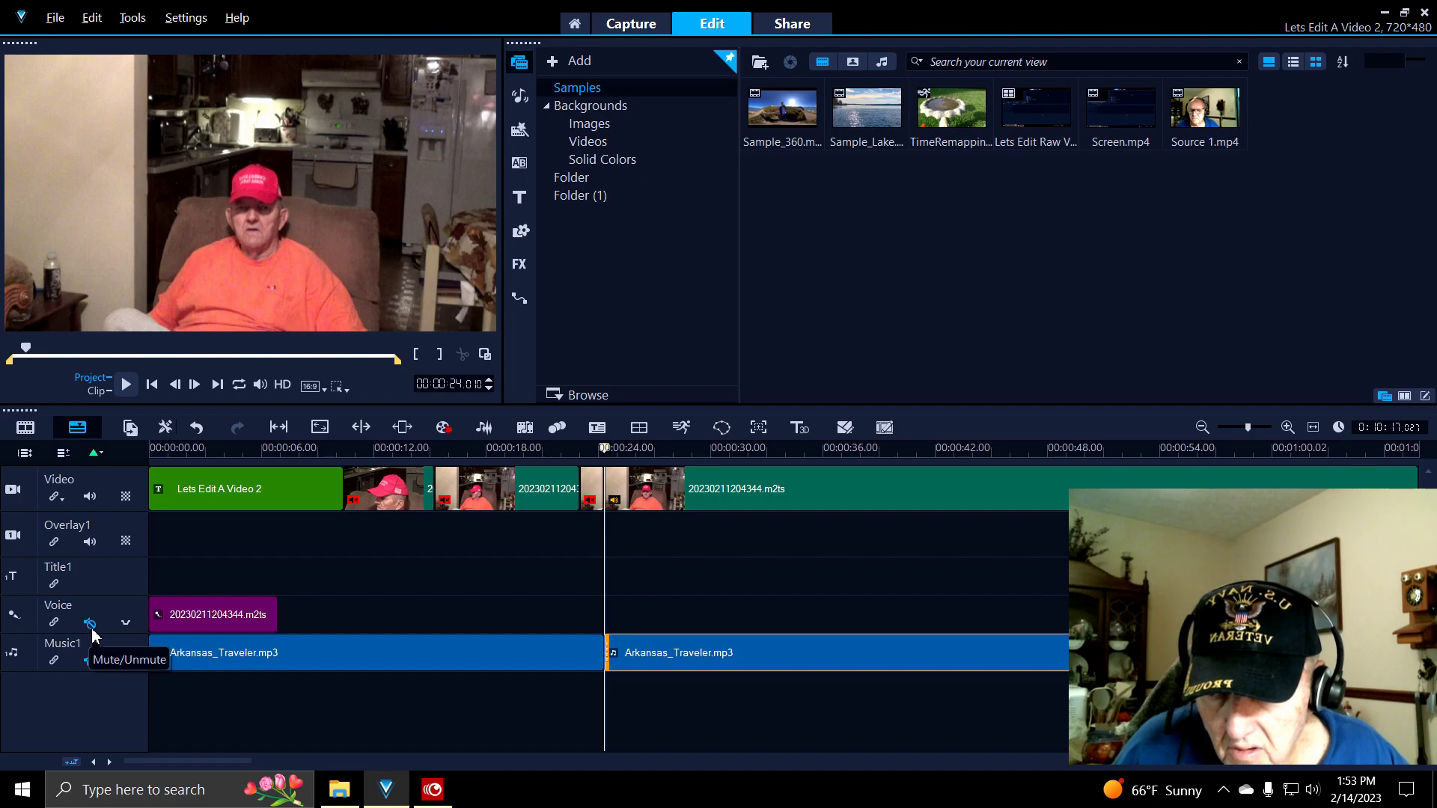
left_click(90, 628)
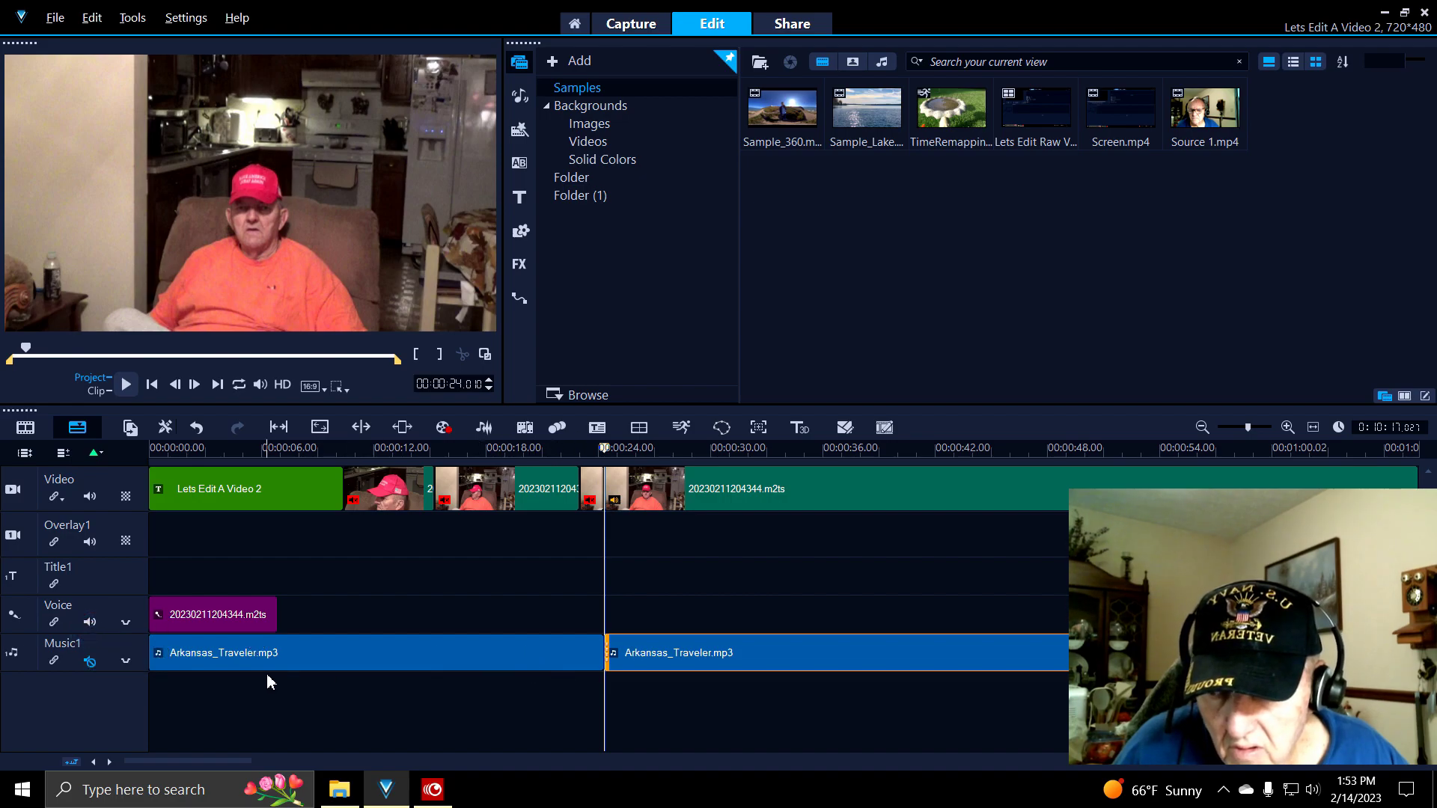
- Select the second music piece, zoom the timeline out, and unmute the Music1 track
left_click(91, 662)
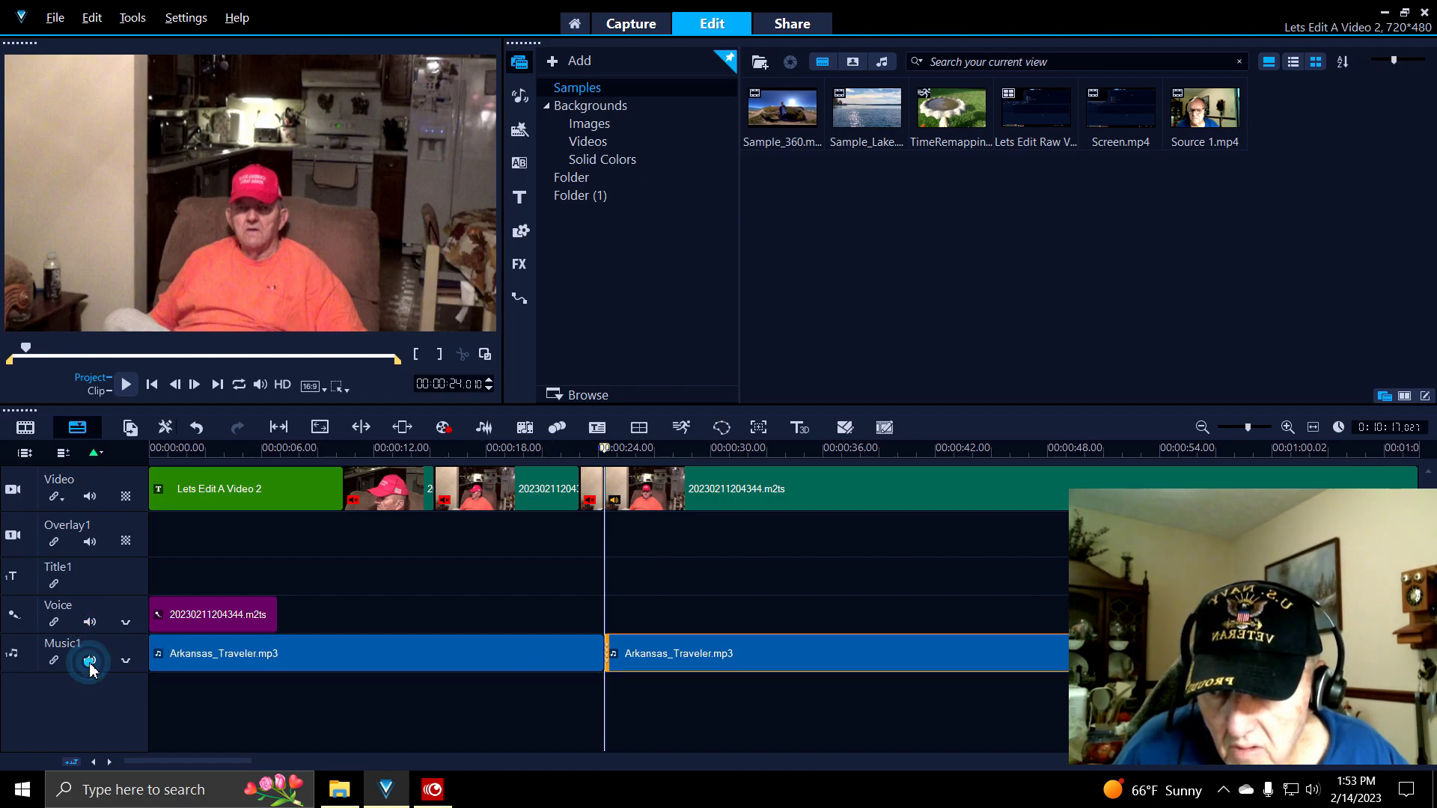
left_click(90, 662)
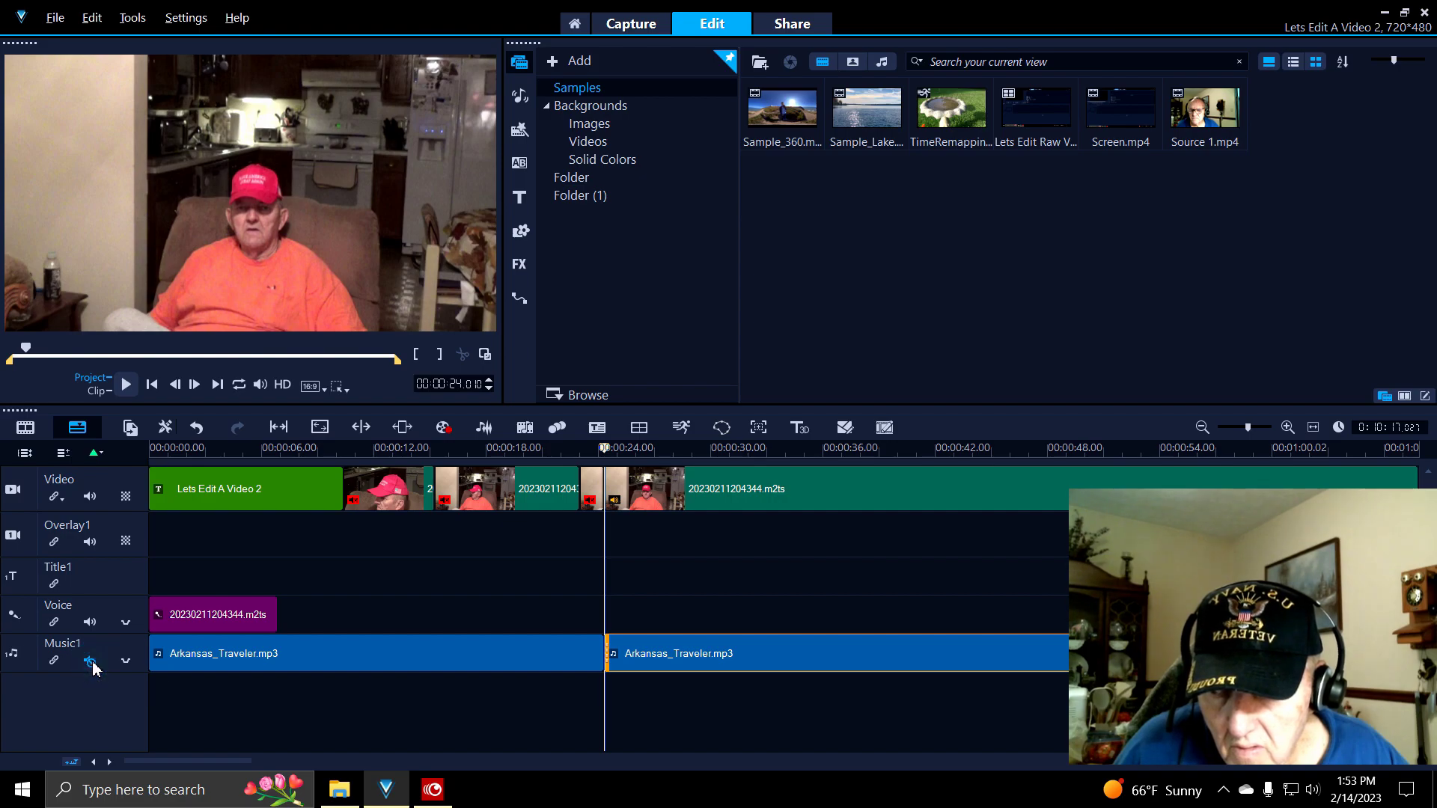
left_click(660, 656)
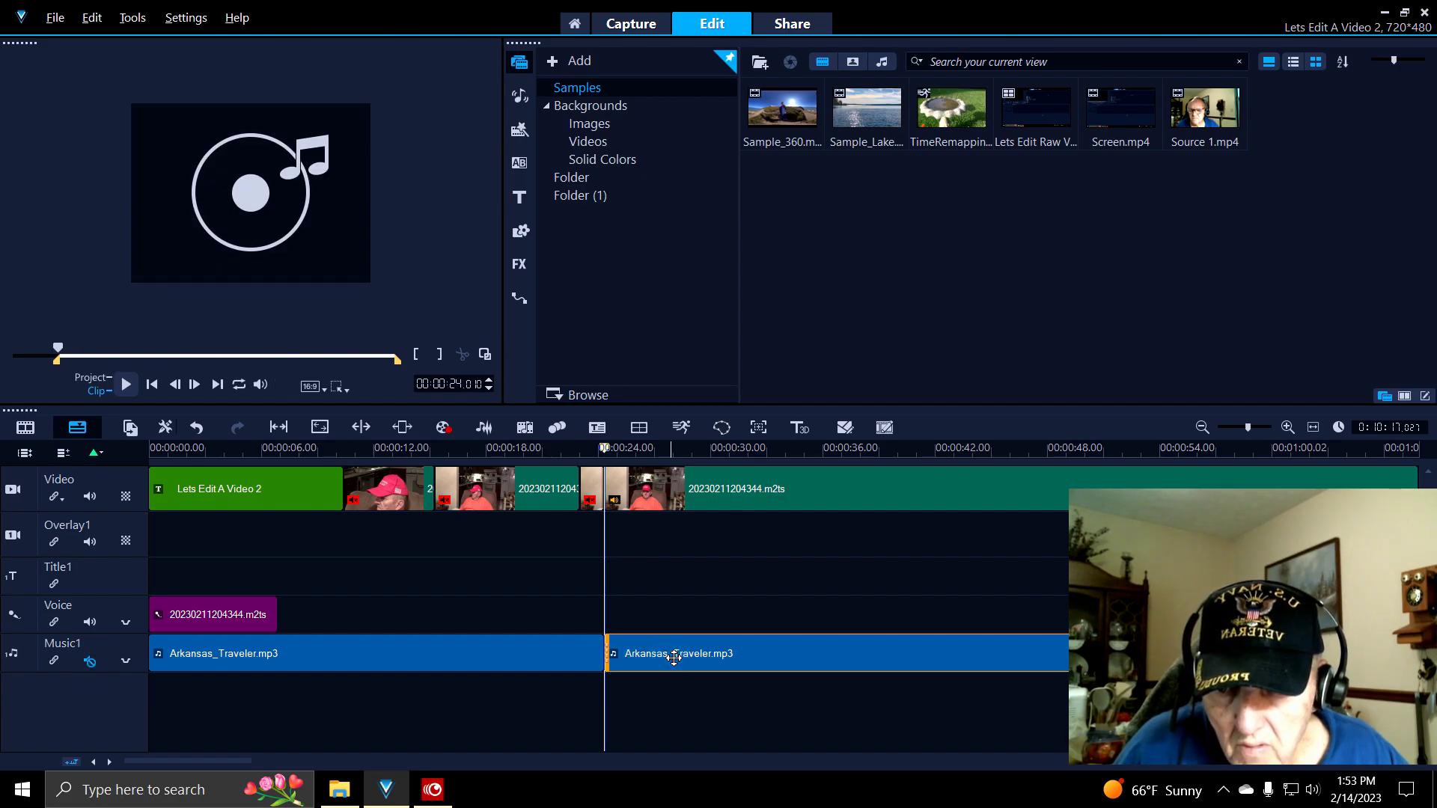
left_click_drag(1249, 427, 1235, 433)
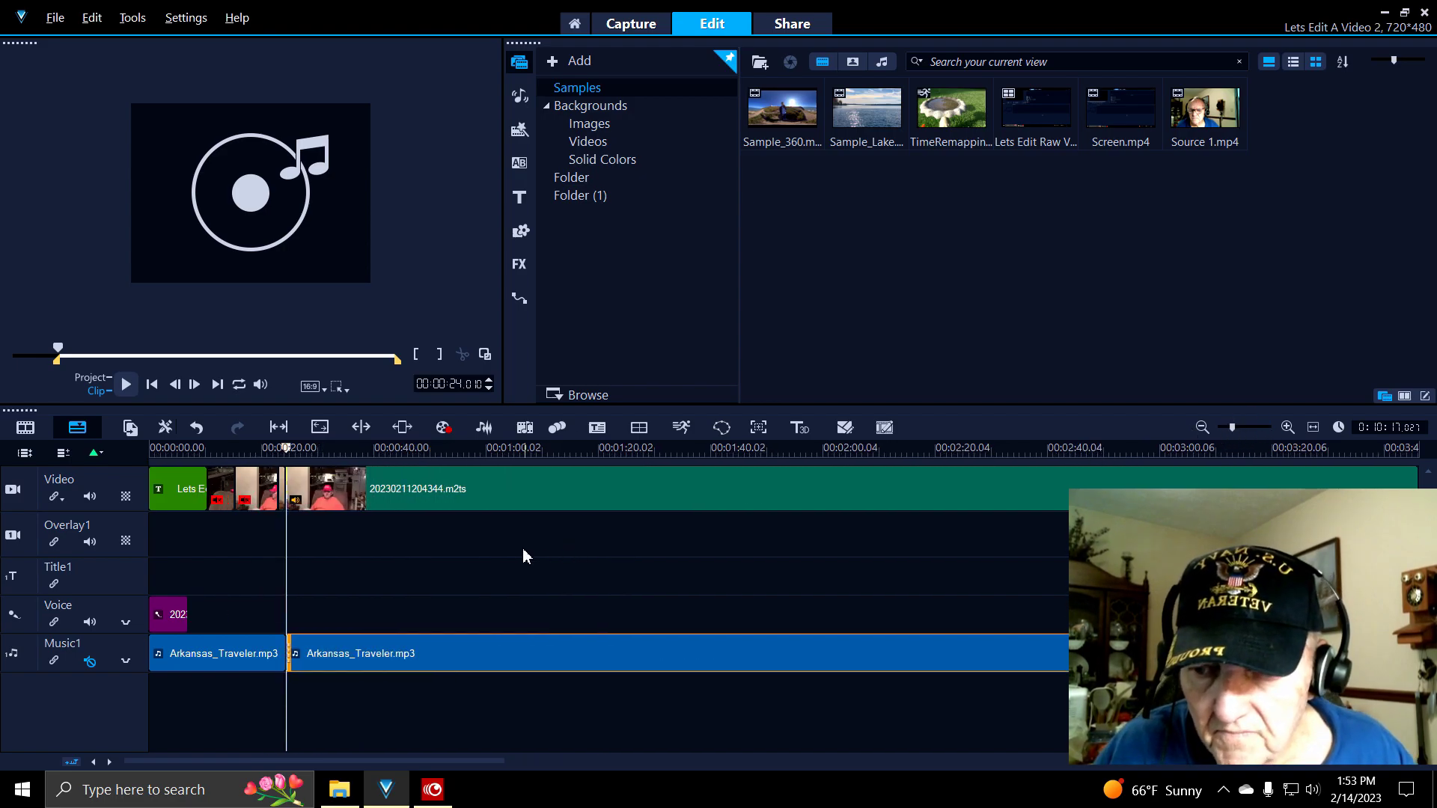
left_click(484, 428)
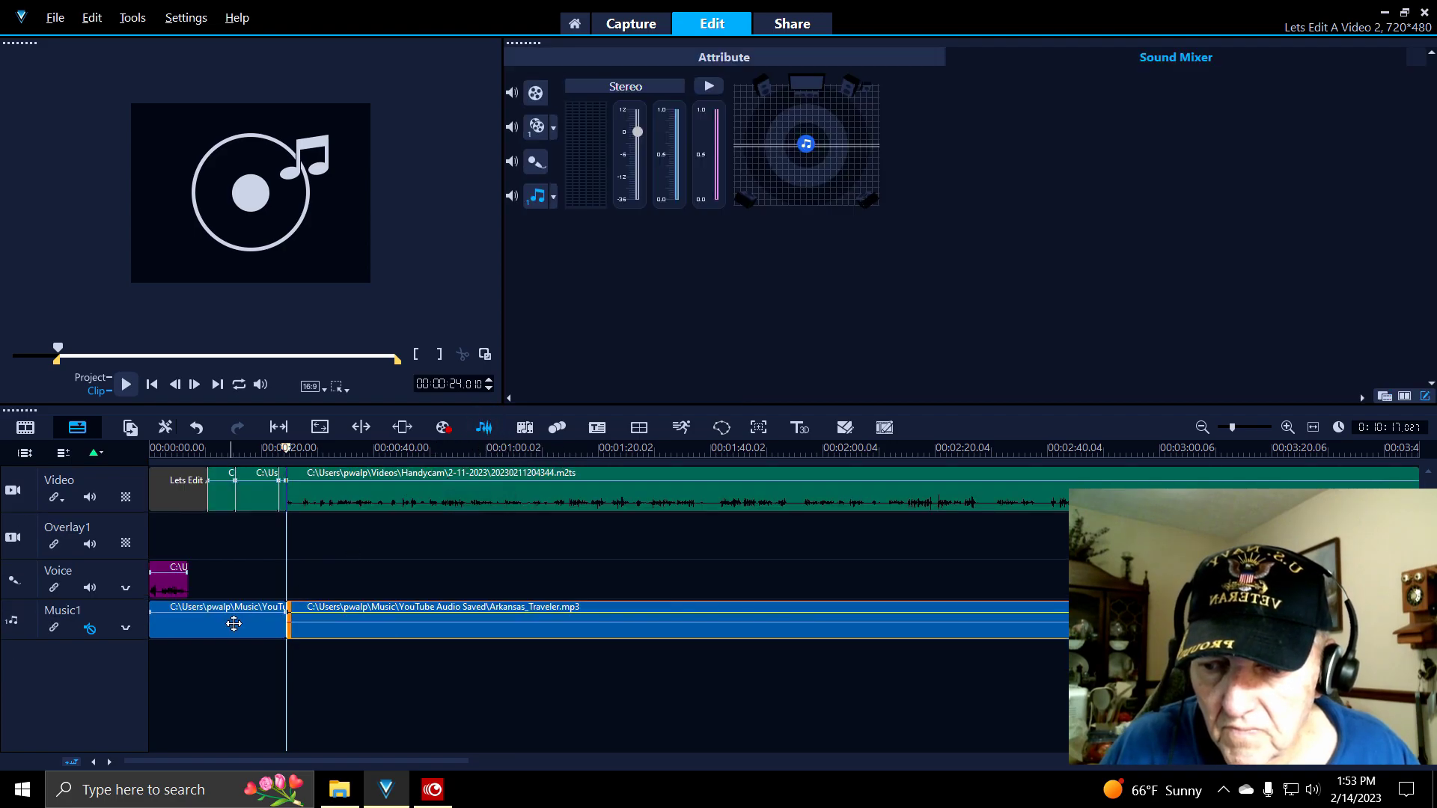
left_click(89, 628)
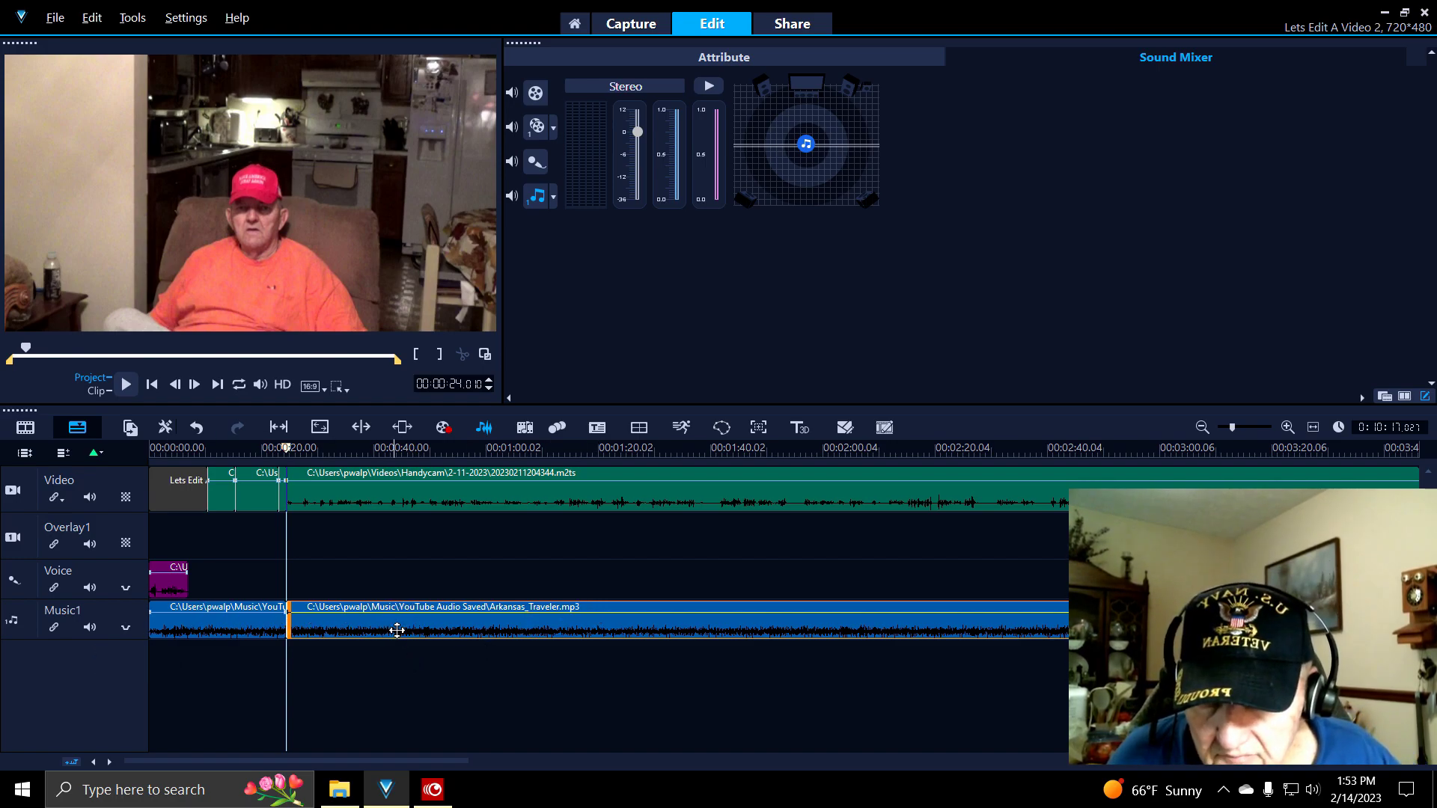
- Zoom the timeline far out and drag the second Arkansas_Traveler piece far later
right_click(397, 631)
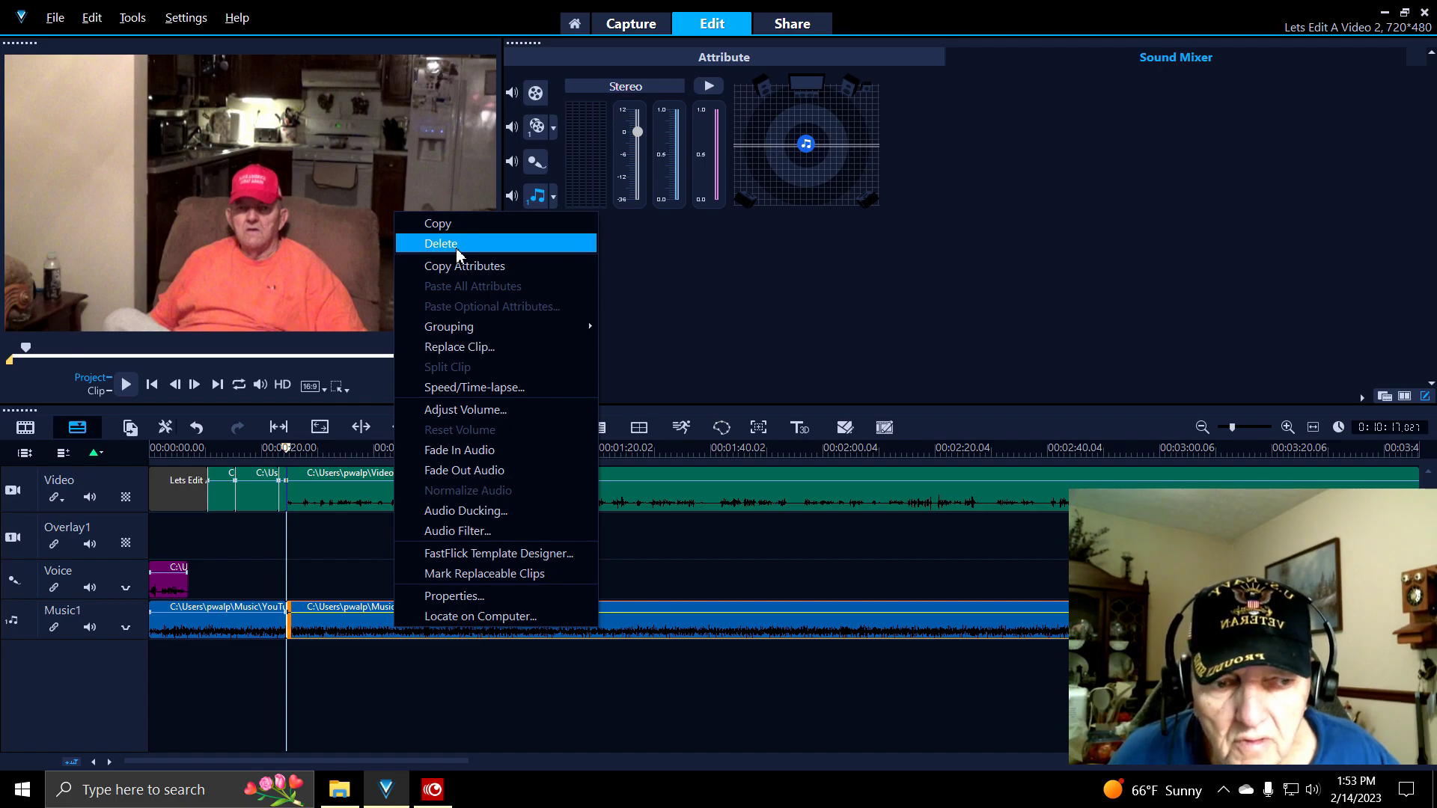
left_click(1233, 434)
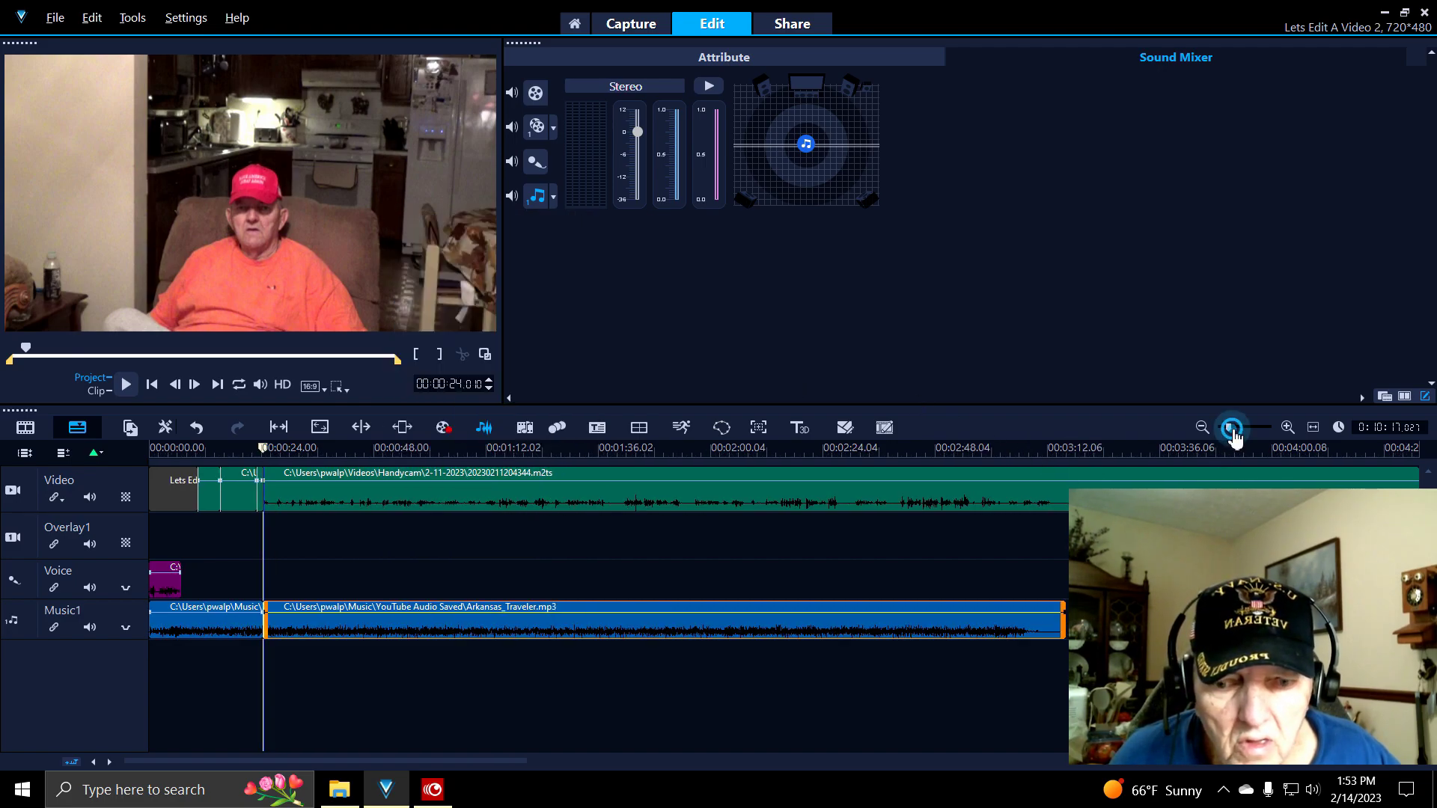
left_click_drag(1234, 434, 1218, 434)
left_click_drag(271, 627, 117, 527)
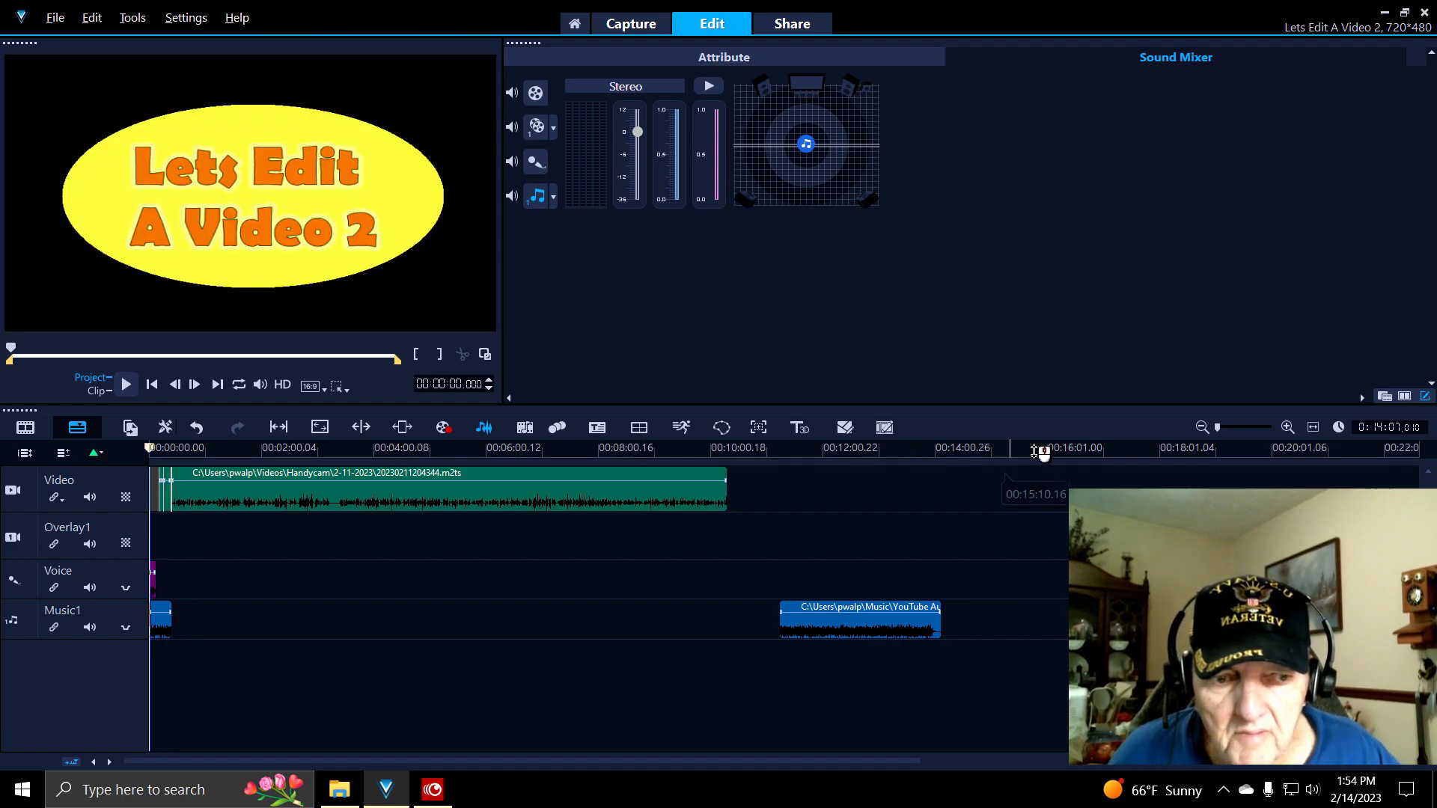
left_click_drag(1218, 431, 1232, 432)
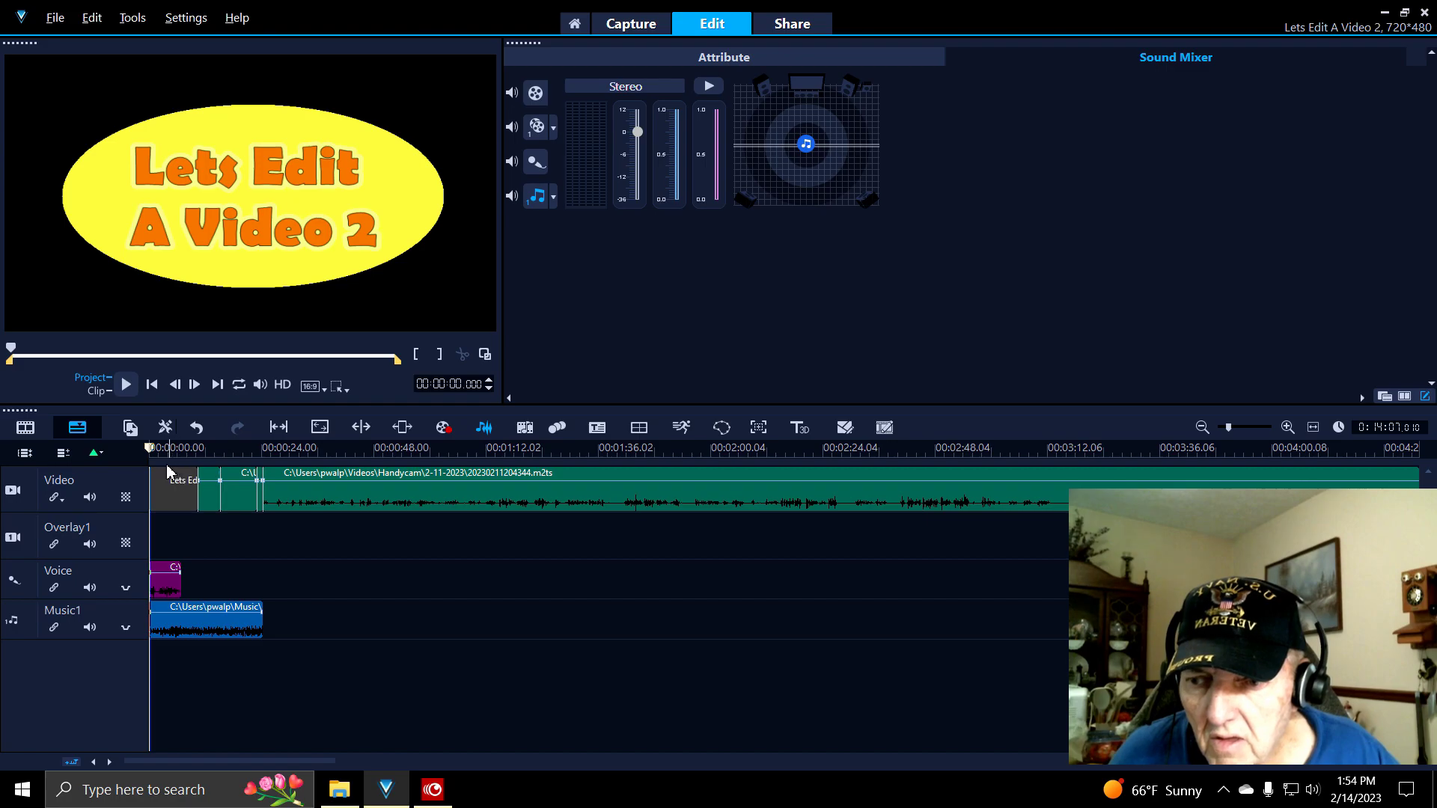
- In Project mode, slide the music clip to about 00:00:06, just after the voice clip
left_click(166, 490)
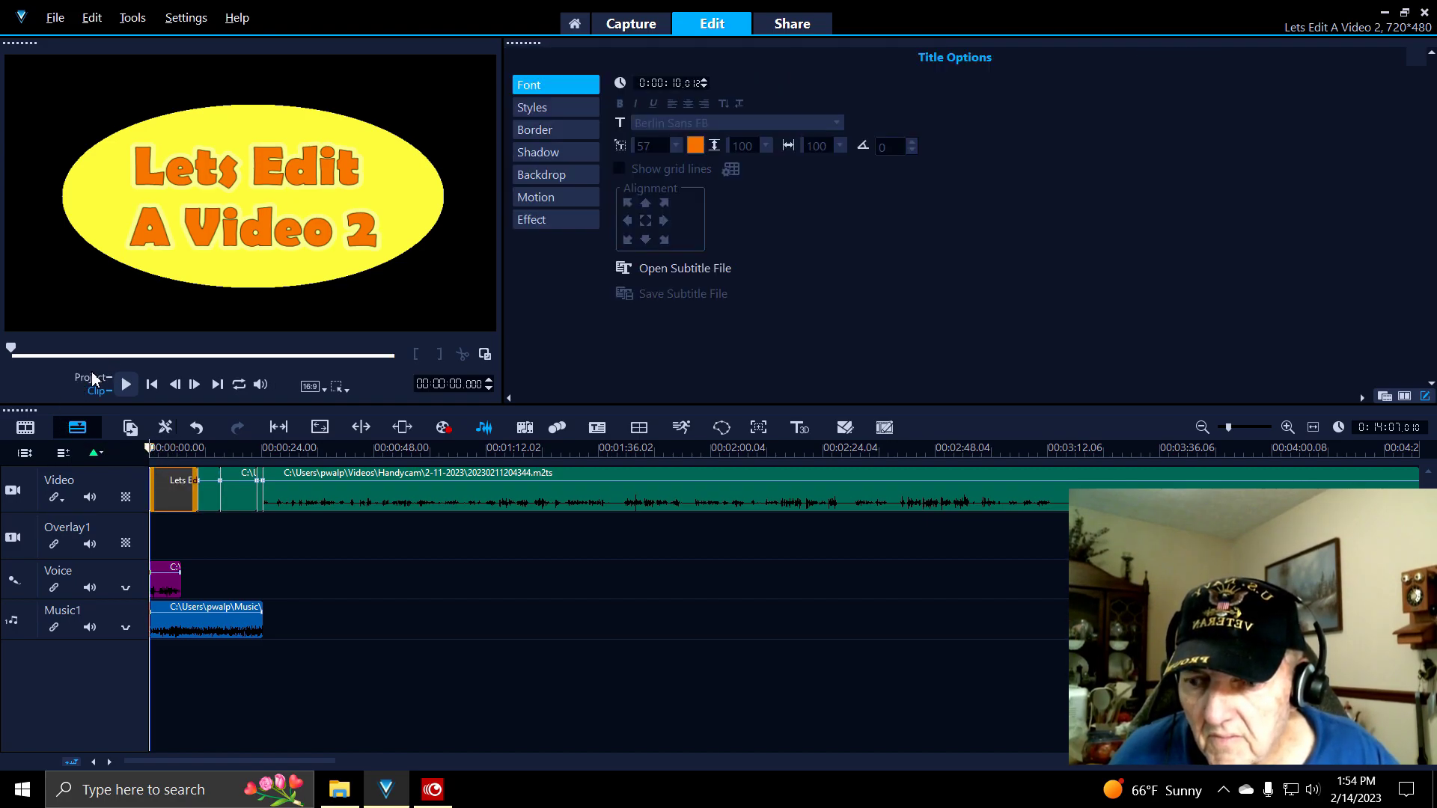
left_click(94, 380)
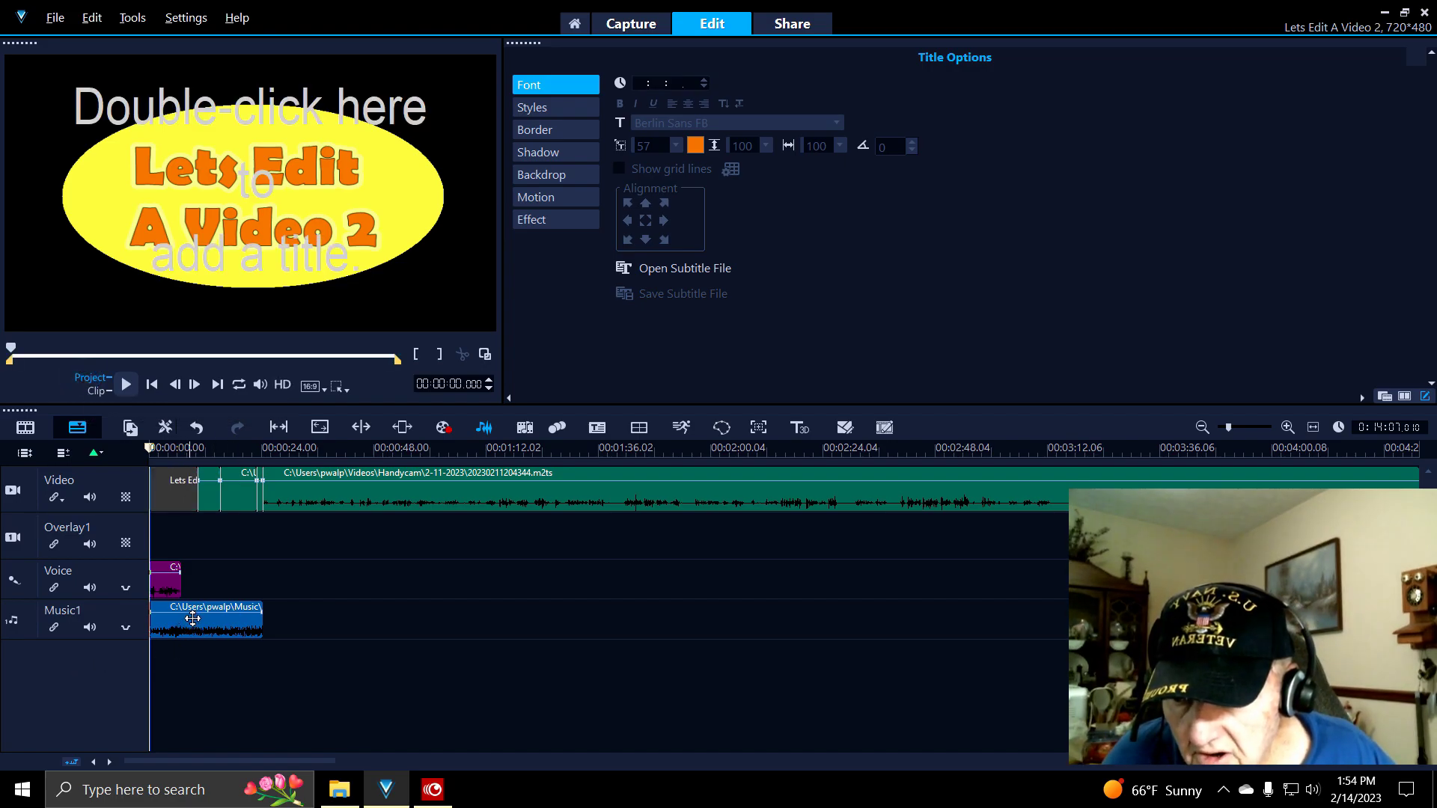
left_click_drag(191, 624, 217, 624)
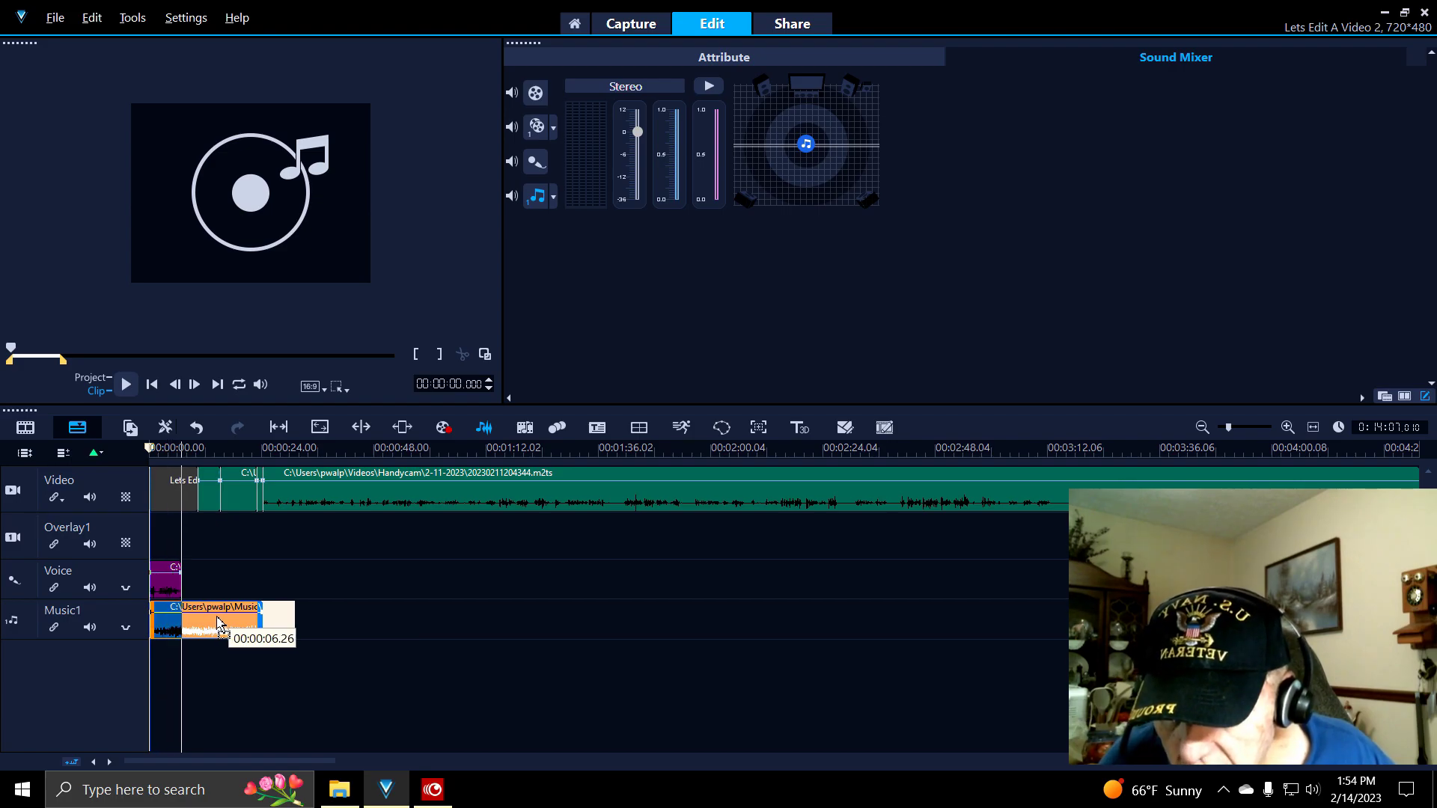
left_click_drag(217, 623, 224, 577)
left_click_drag(182, 455, 128, 453)
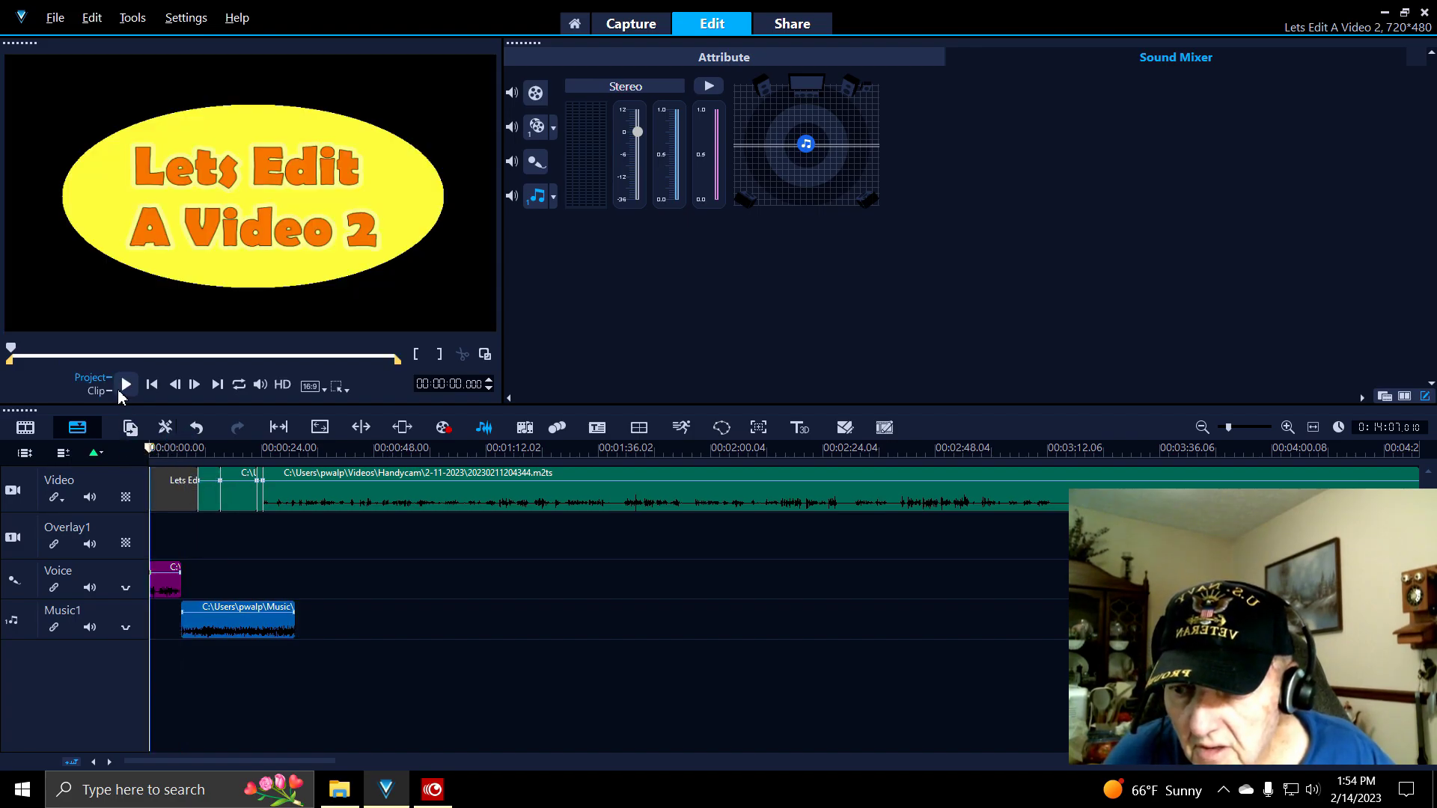
- Play the opening, pause near 11 seconds, move to 13 seconds, and open the media library
left_click(121, 389)
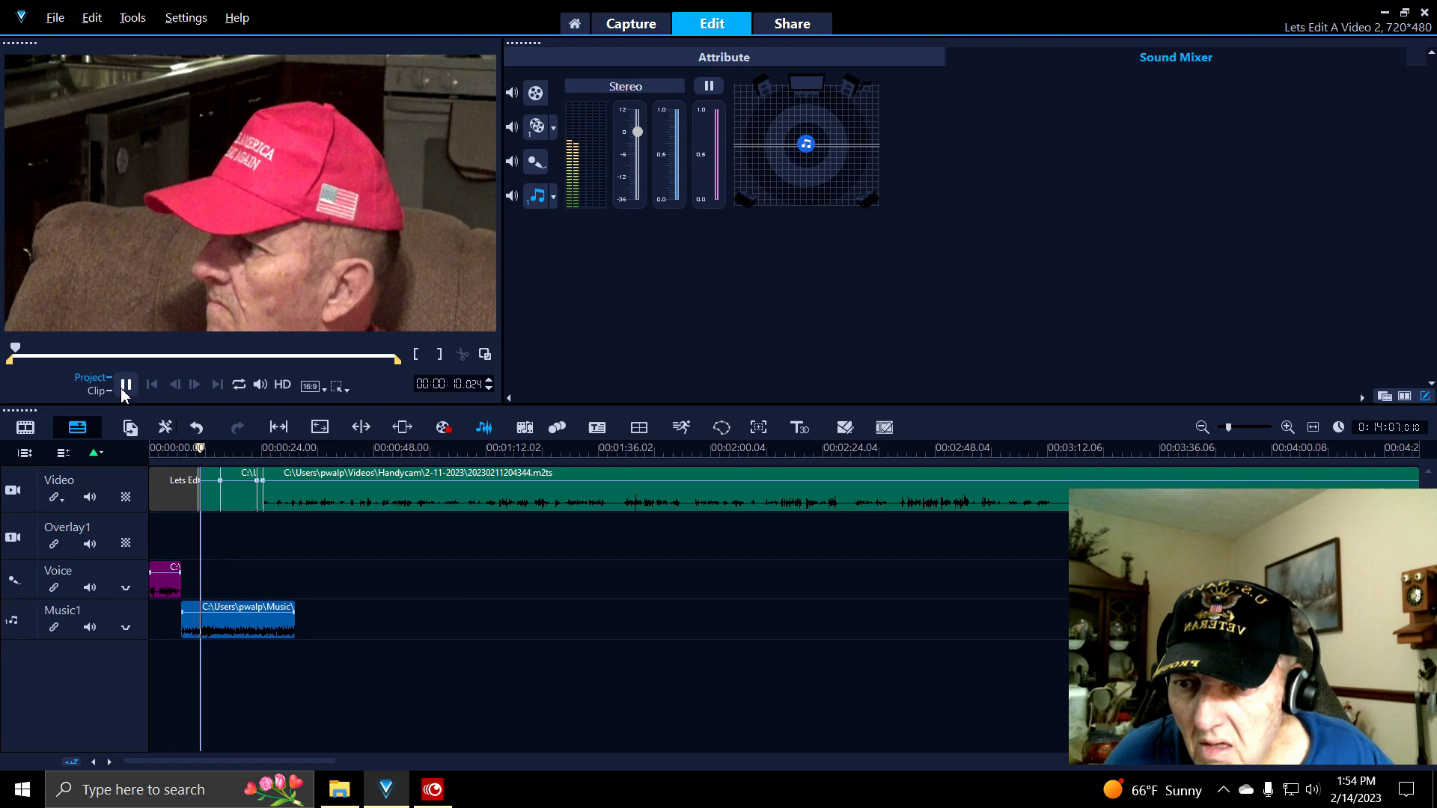
left_click(126, 386)
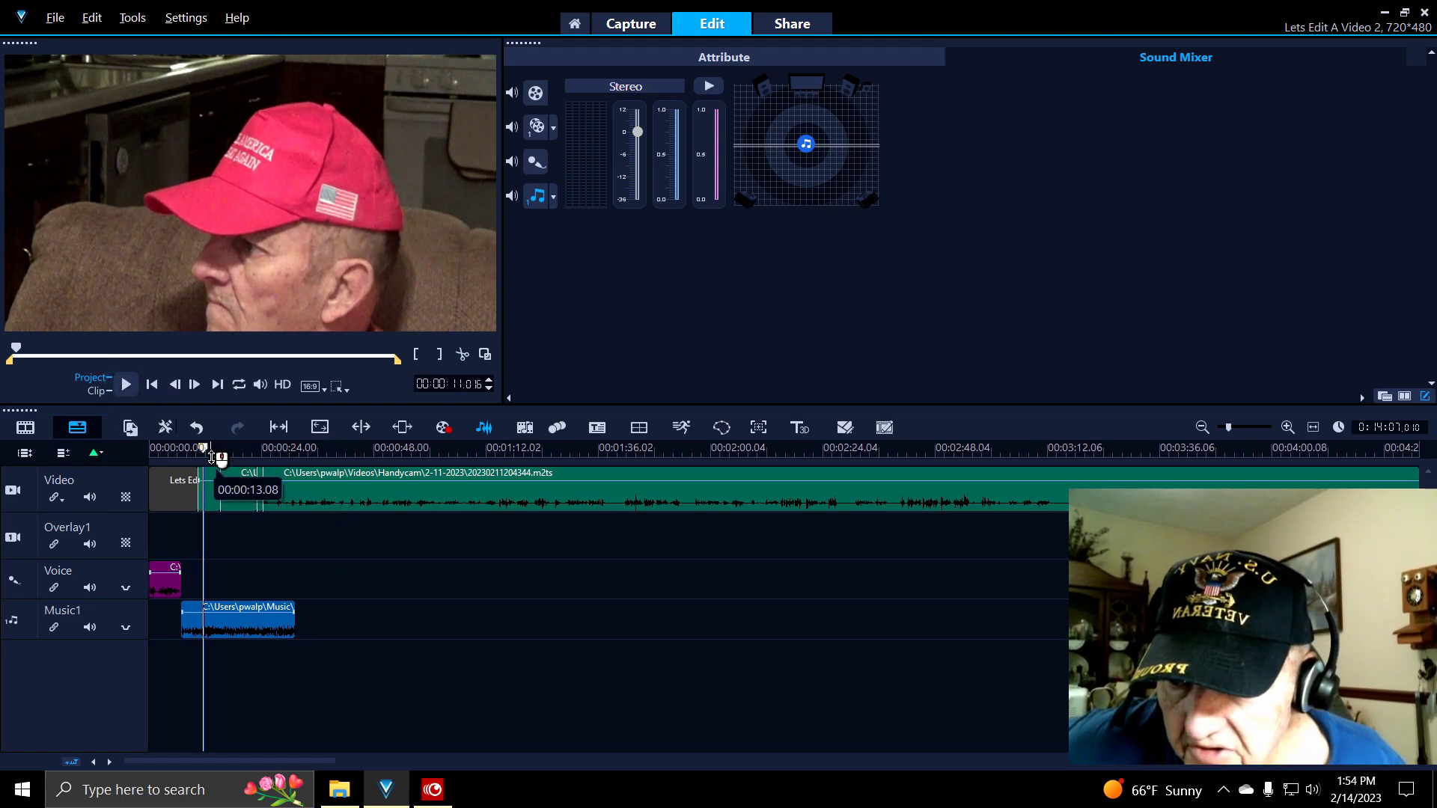
mouse_move(203, 449)
left_mouse_down()
mouse_move(223, 458)
mouse_move(217, 470)
left_mouse_up()
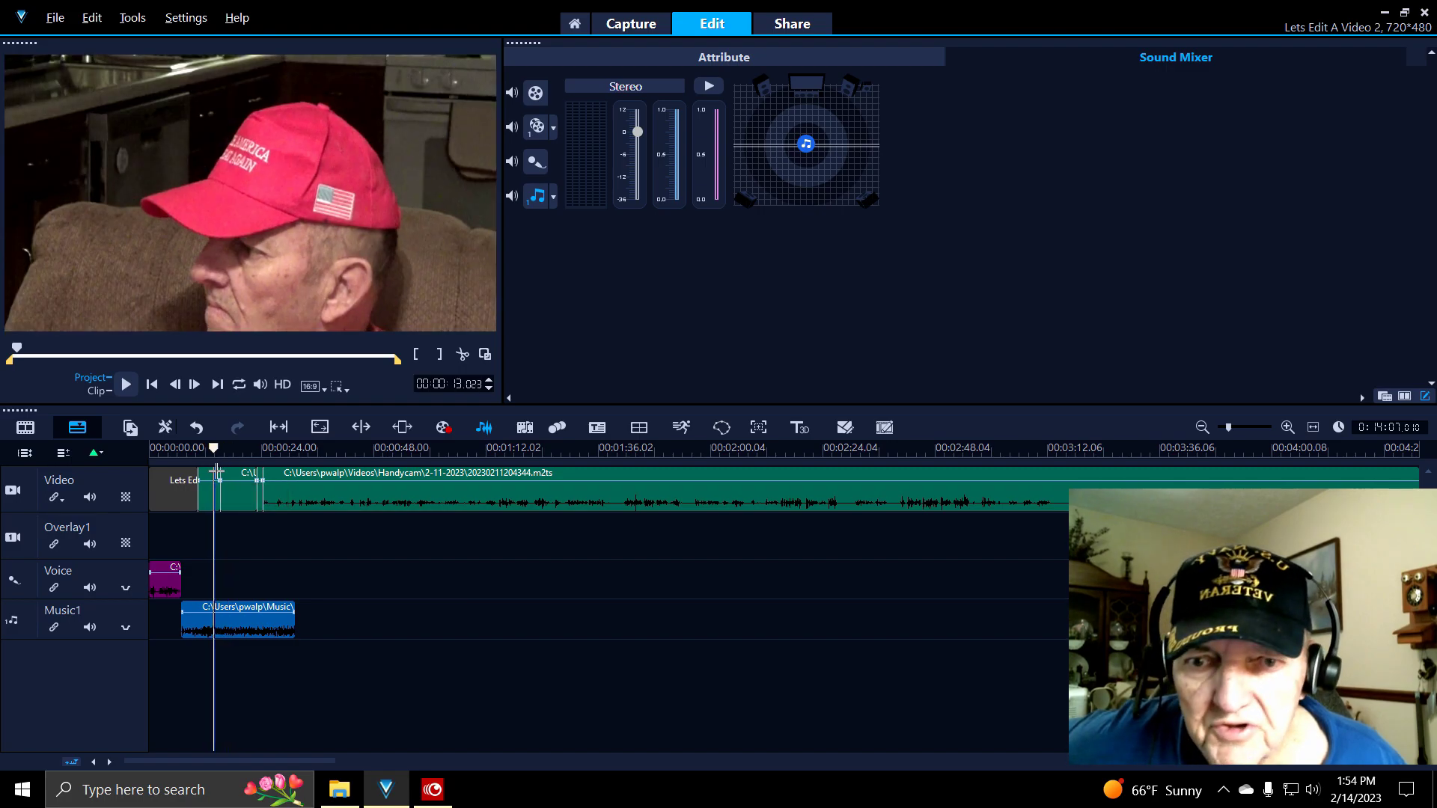
left_click(1405, 399)
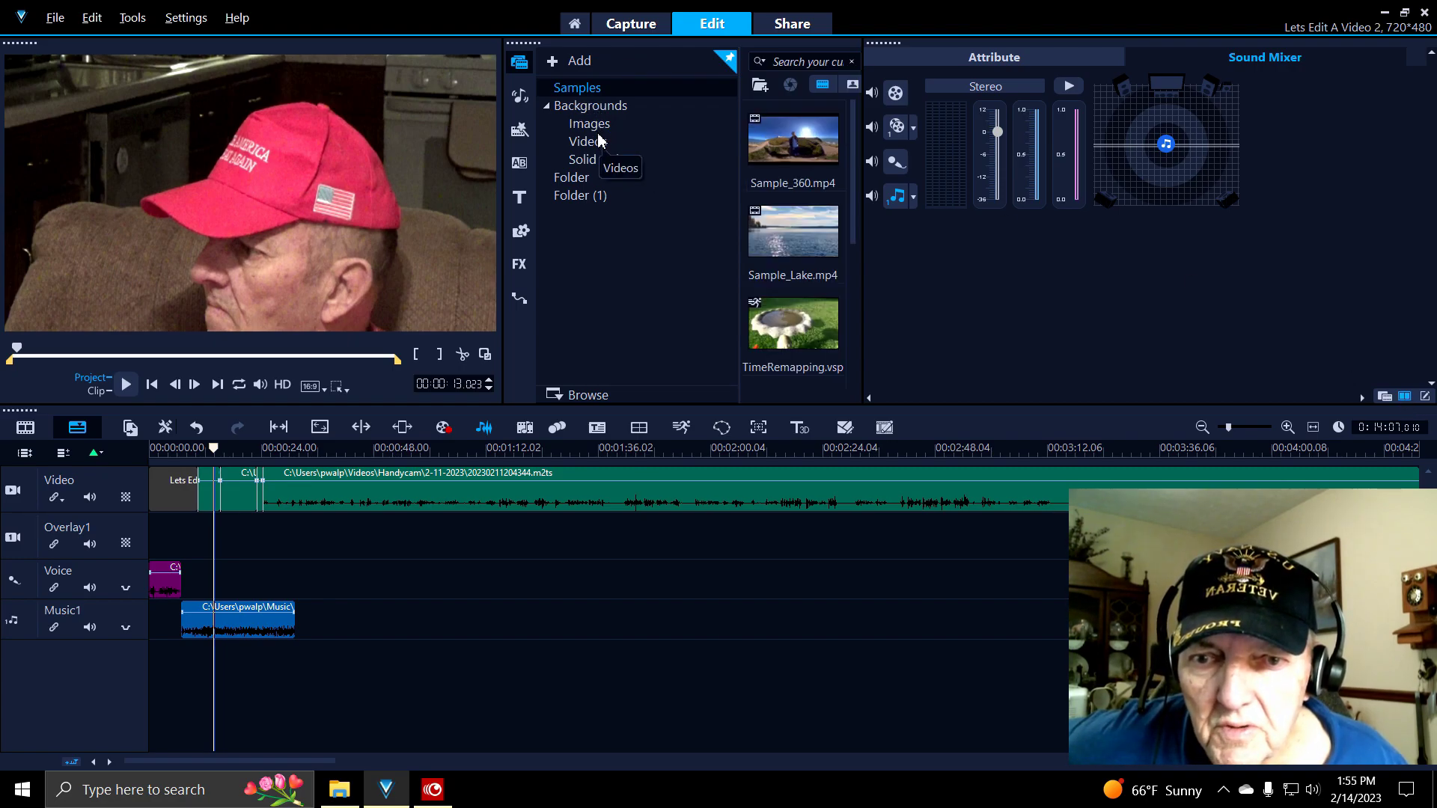
- Show the Popular transitions (Blinds, Cross, Crossfade) in the library via My Favorites
left_click(519, 163)
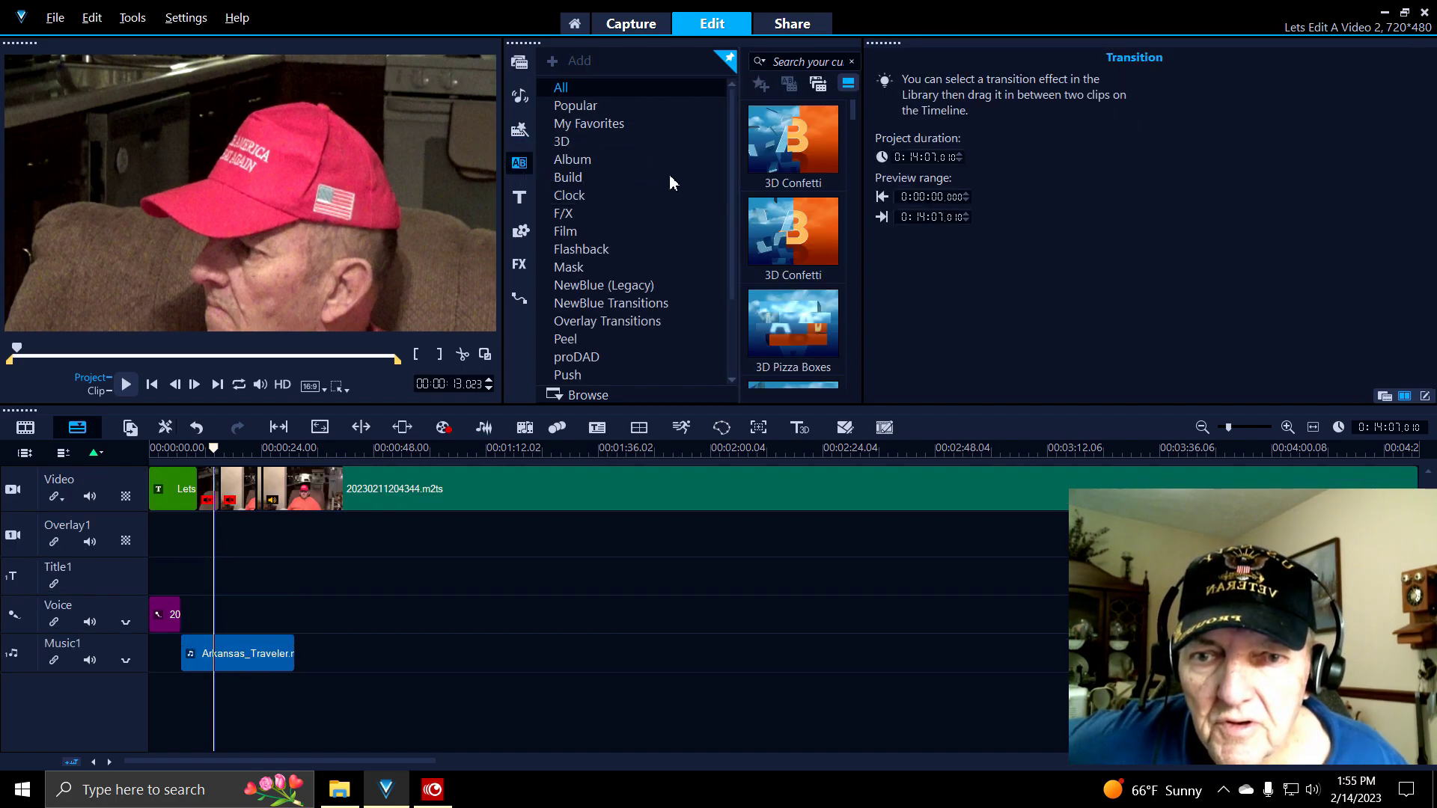
left_click(586, 127)
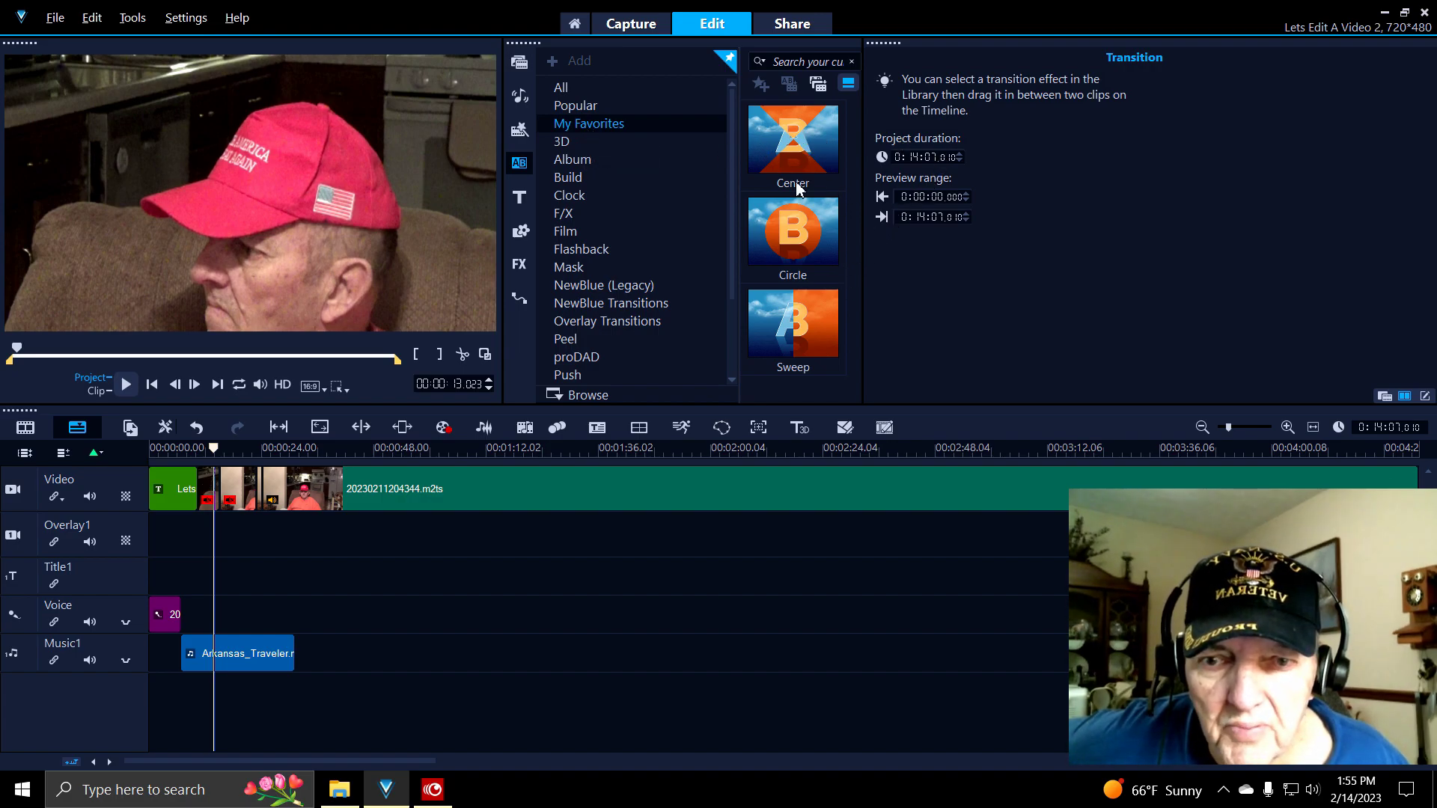
left_click(582, 108)
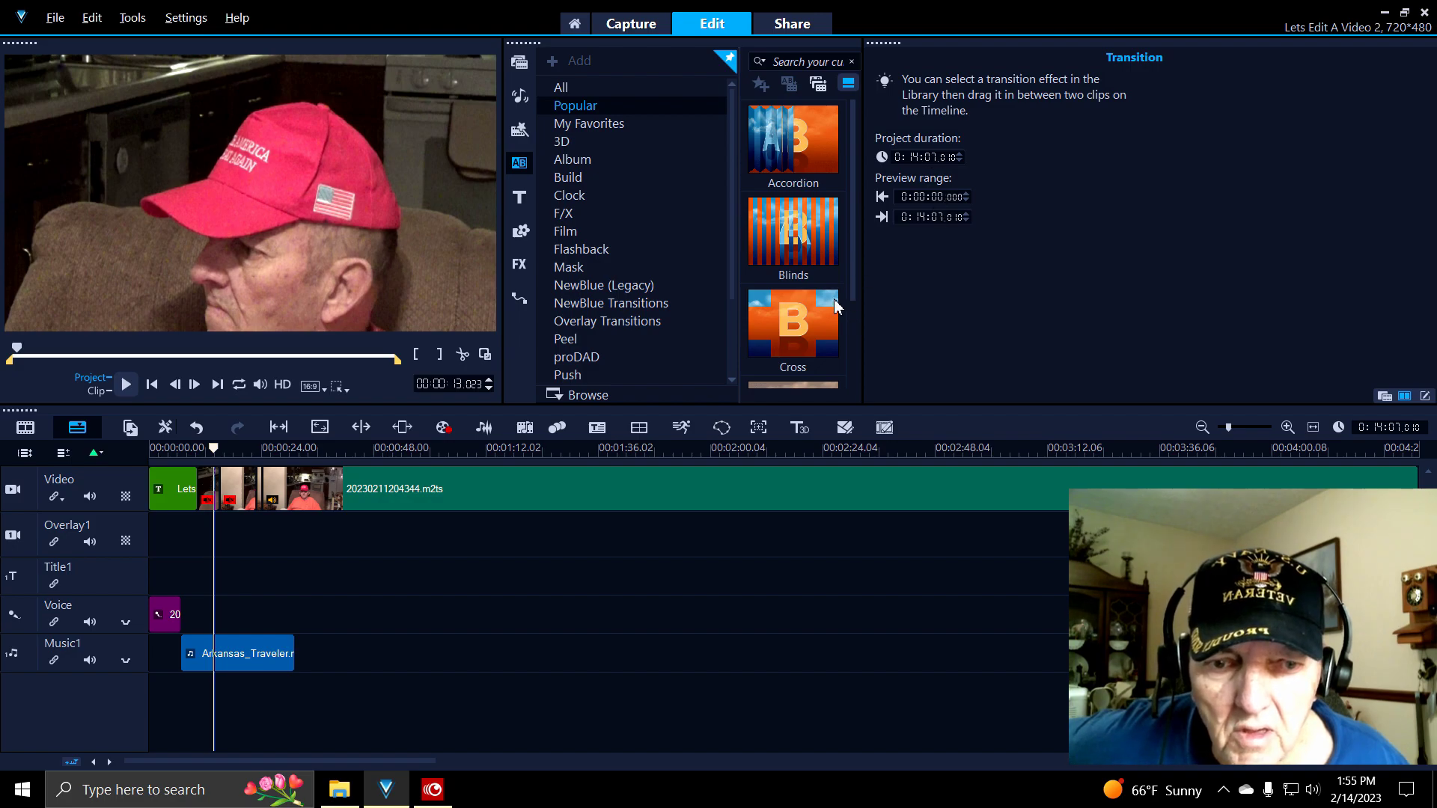
left_click_drag(854, 246, 232, 509)
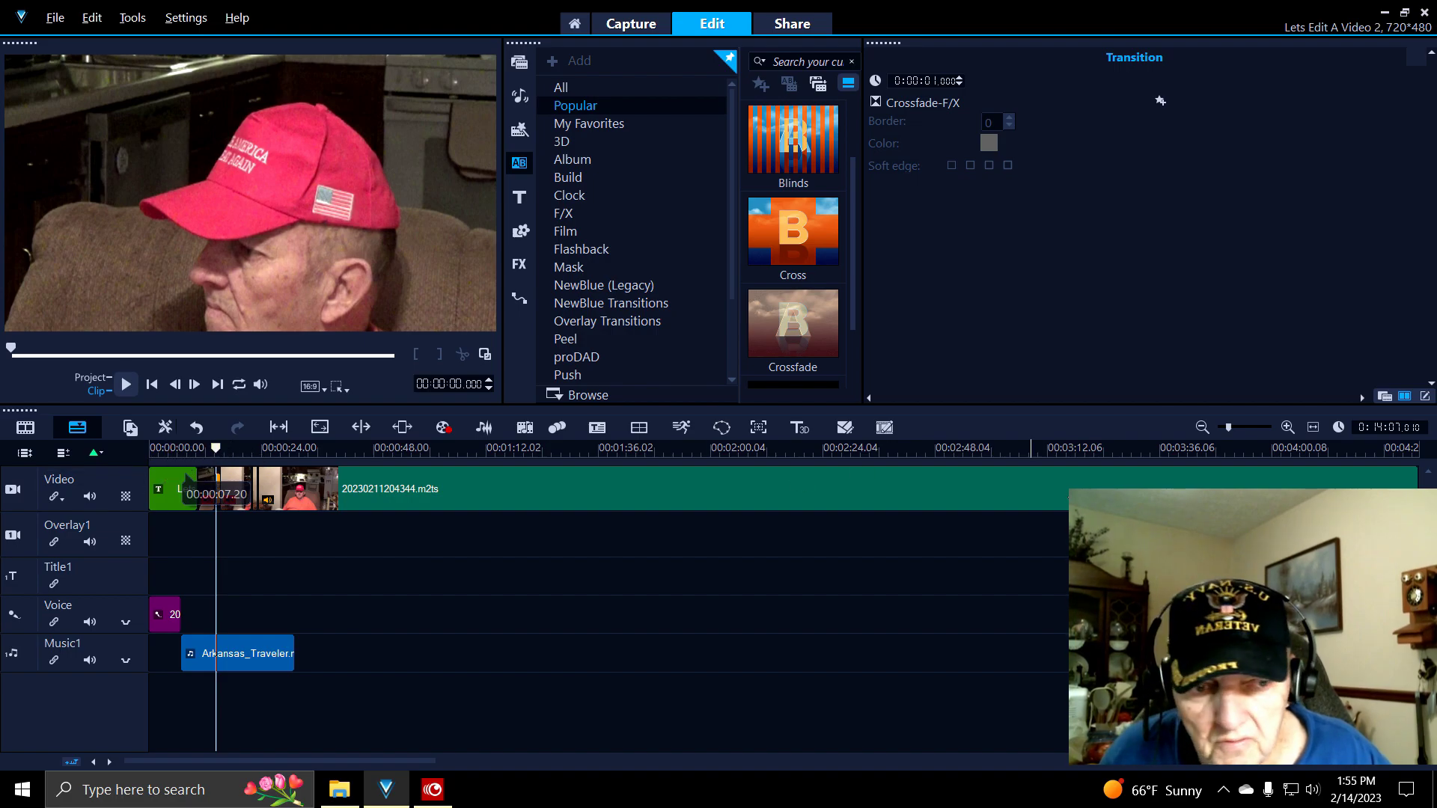
- Zoom the timeline in and play from 13 seconds, pausing near 16 seconds
left_click_drag(1224, 428, 1242, 437)
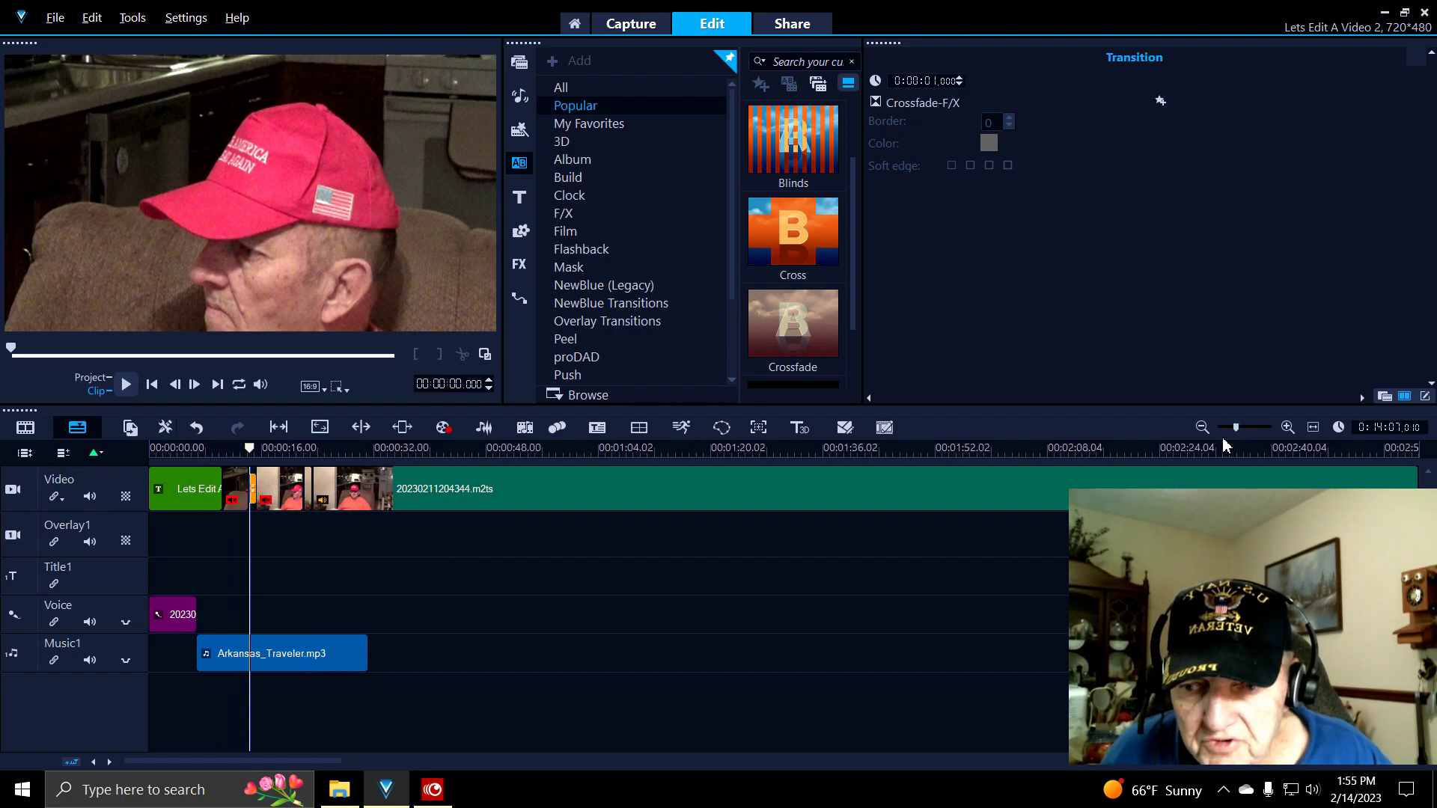
left_click_drag(249, 447, 223, 450)
left_click(126, 385)
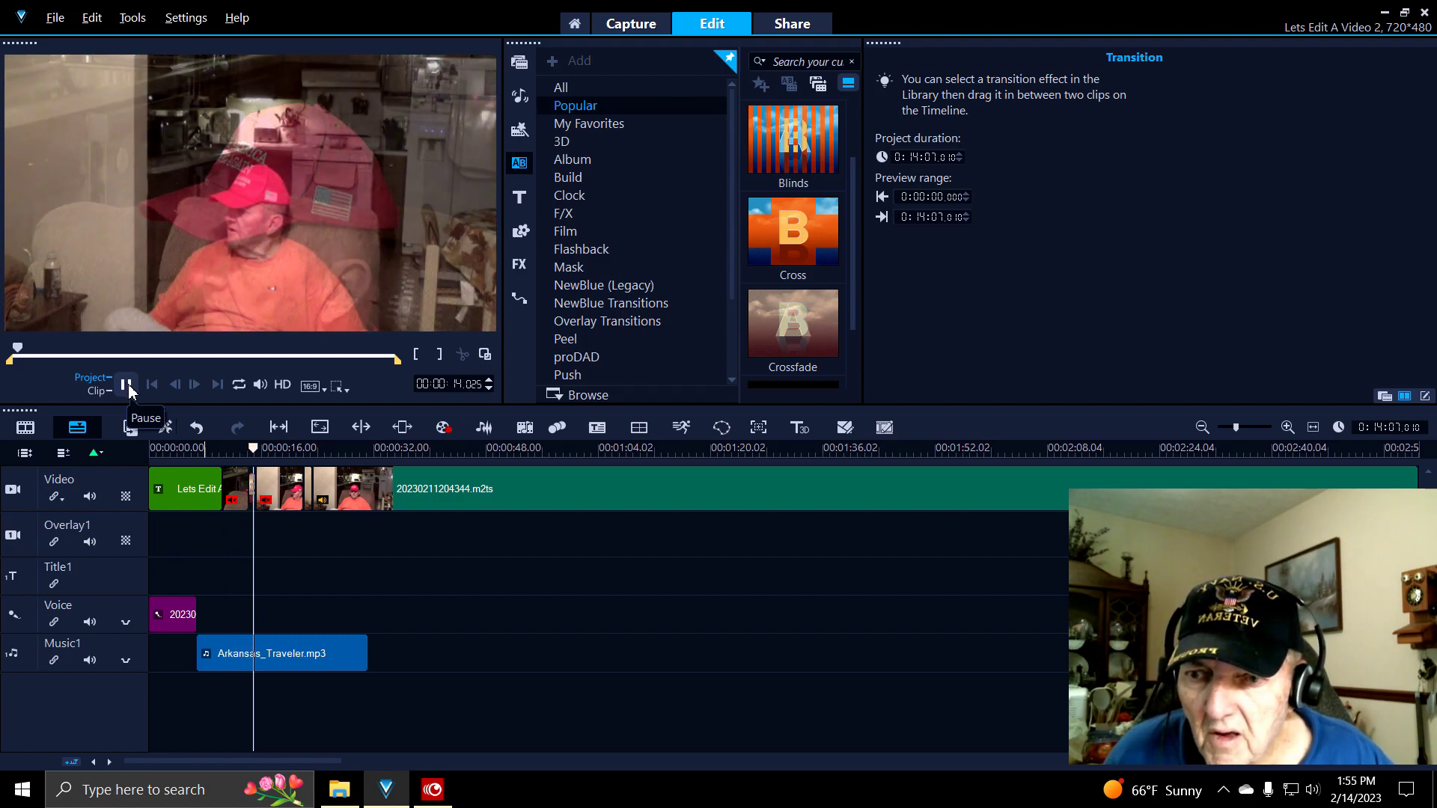
left_click(126, 385)
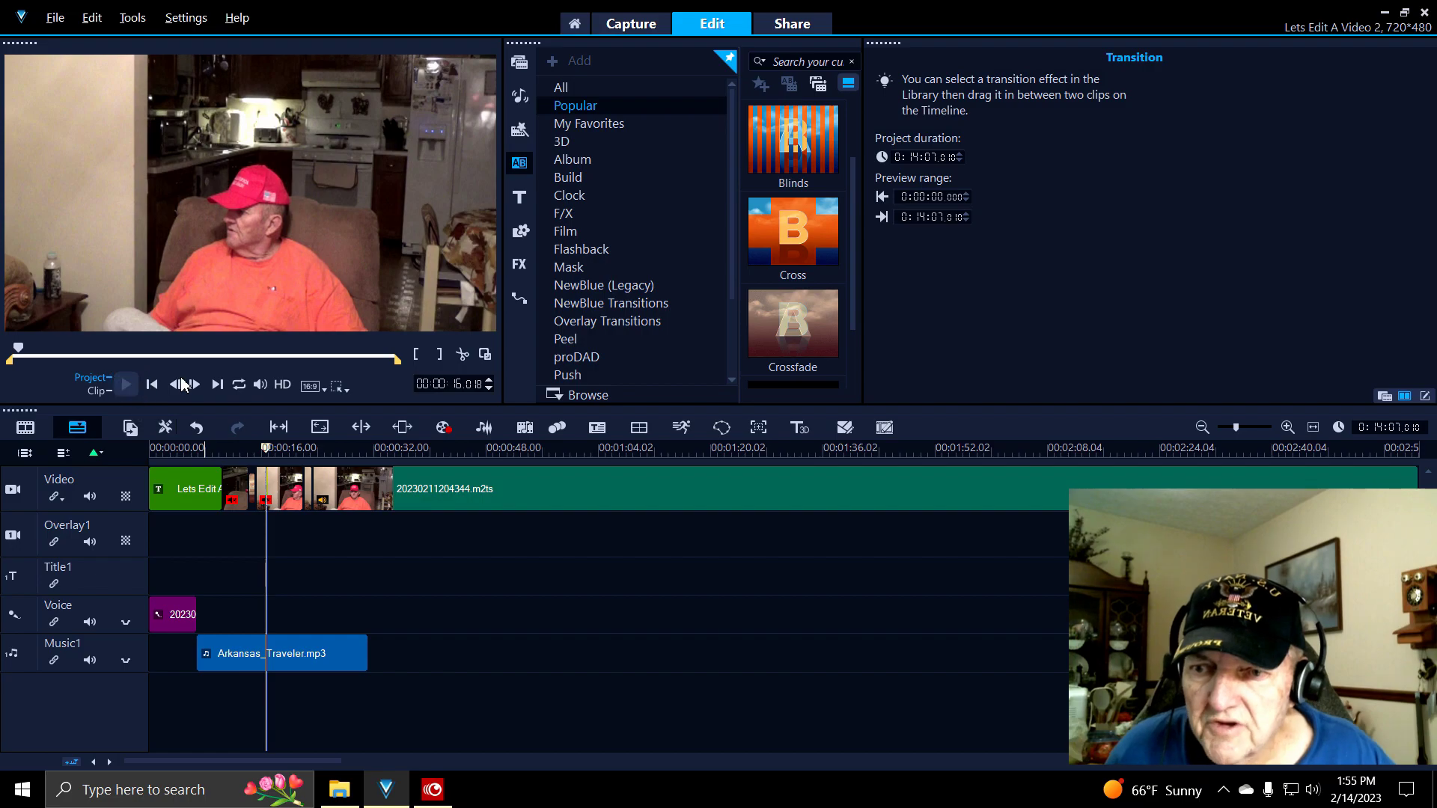
- In the sound mixer, split Arkansas_Traveler at 16 seconds and delete the piece after it
left_click(485, 427)
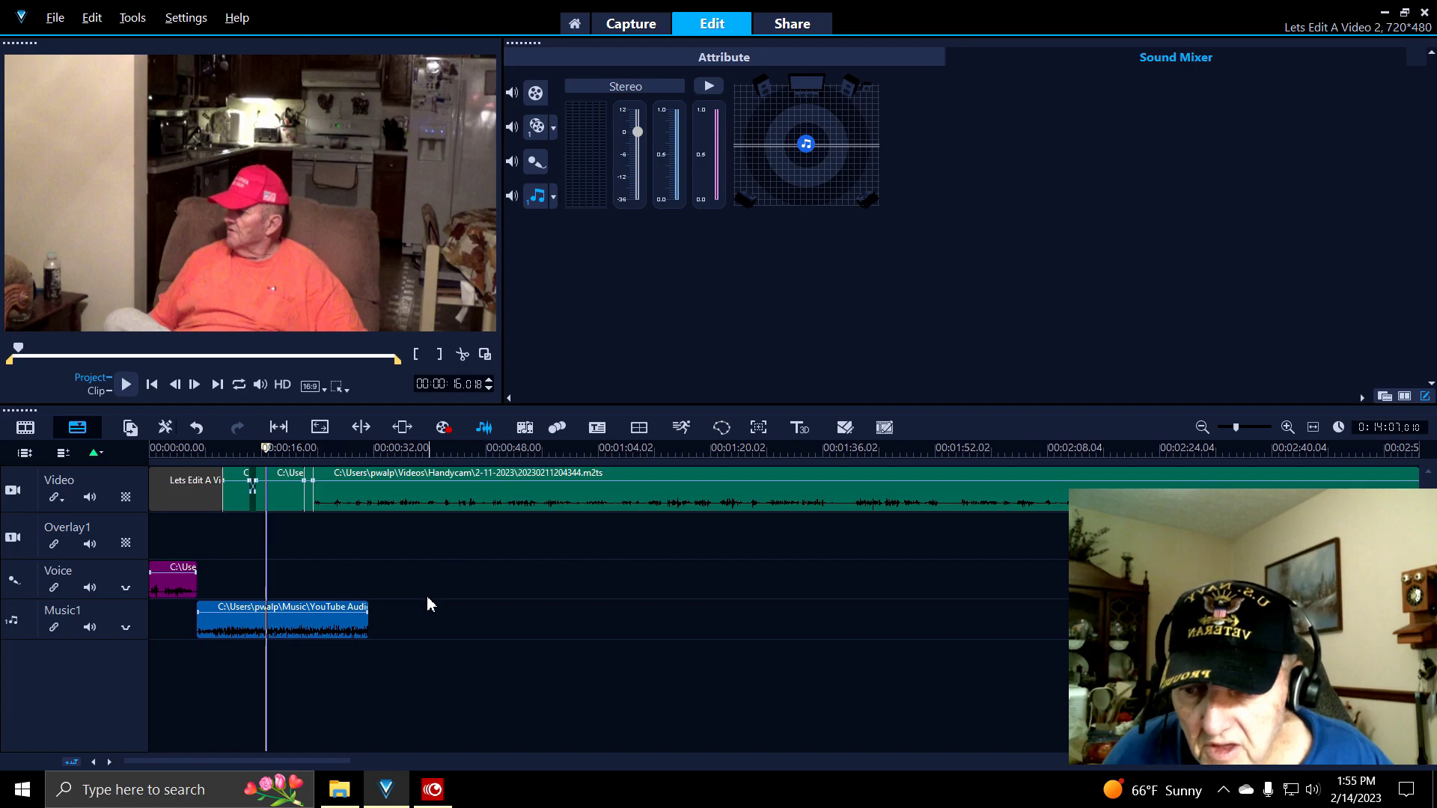
left_click(357, 627)
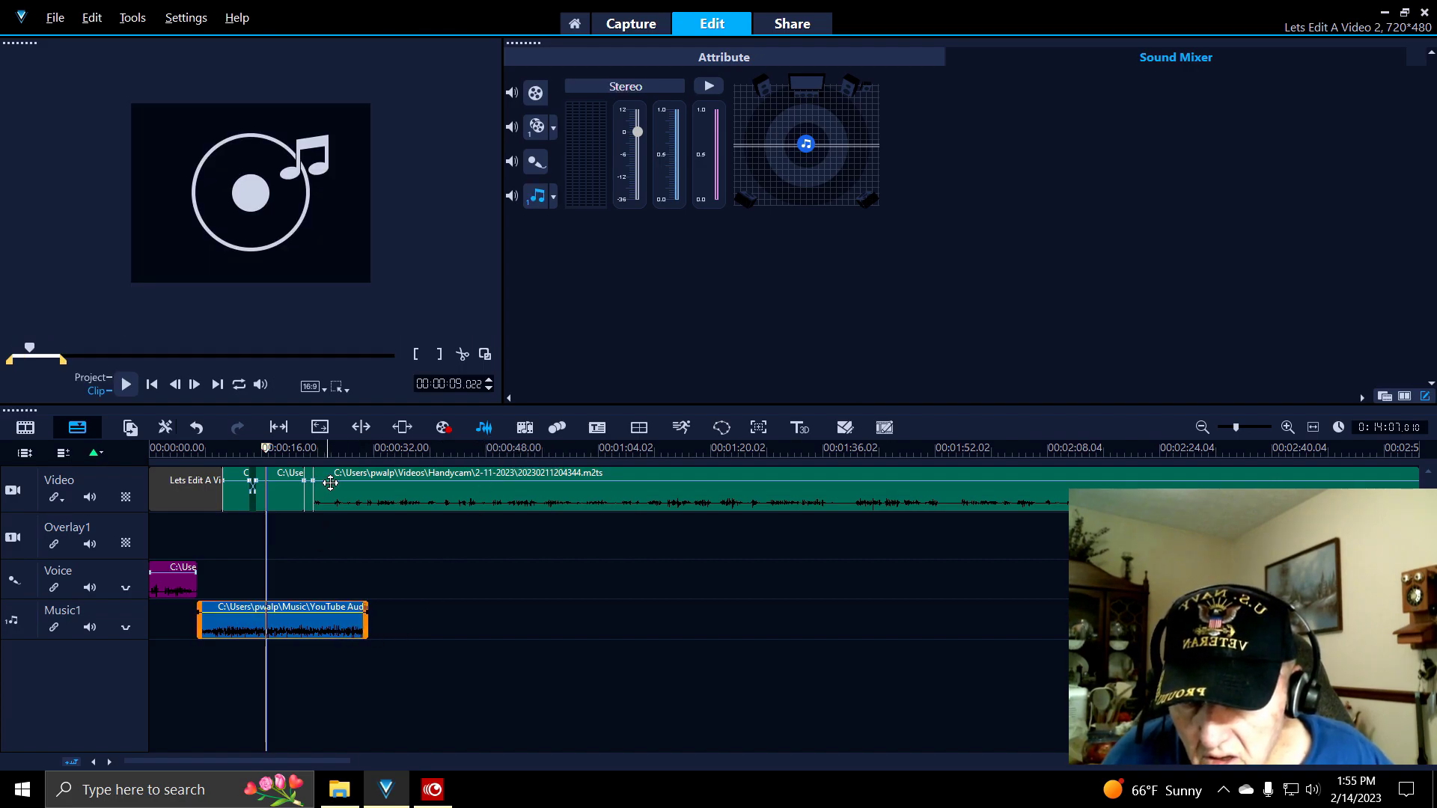
left_click(330, 483)
left_click(320, 624)
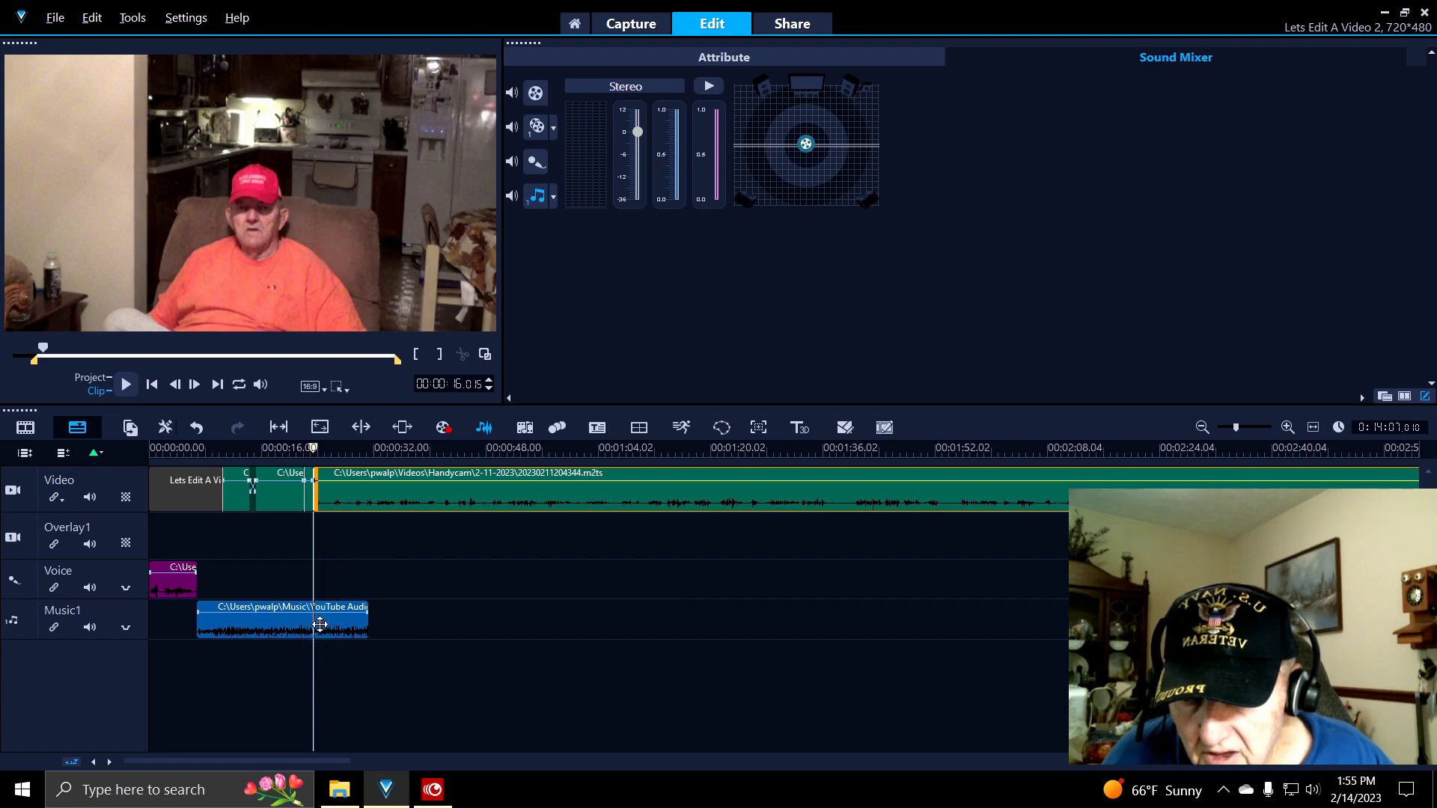
left_click(465, 355)
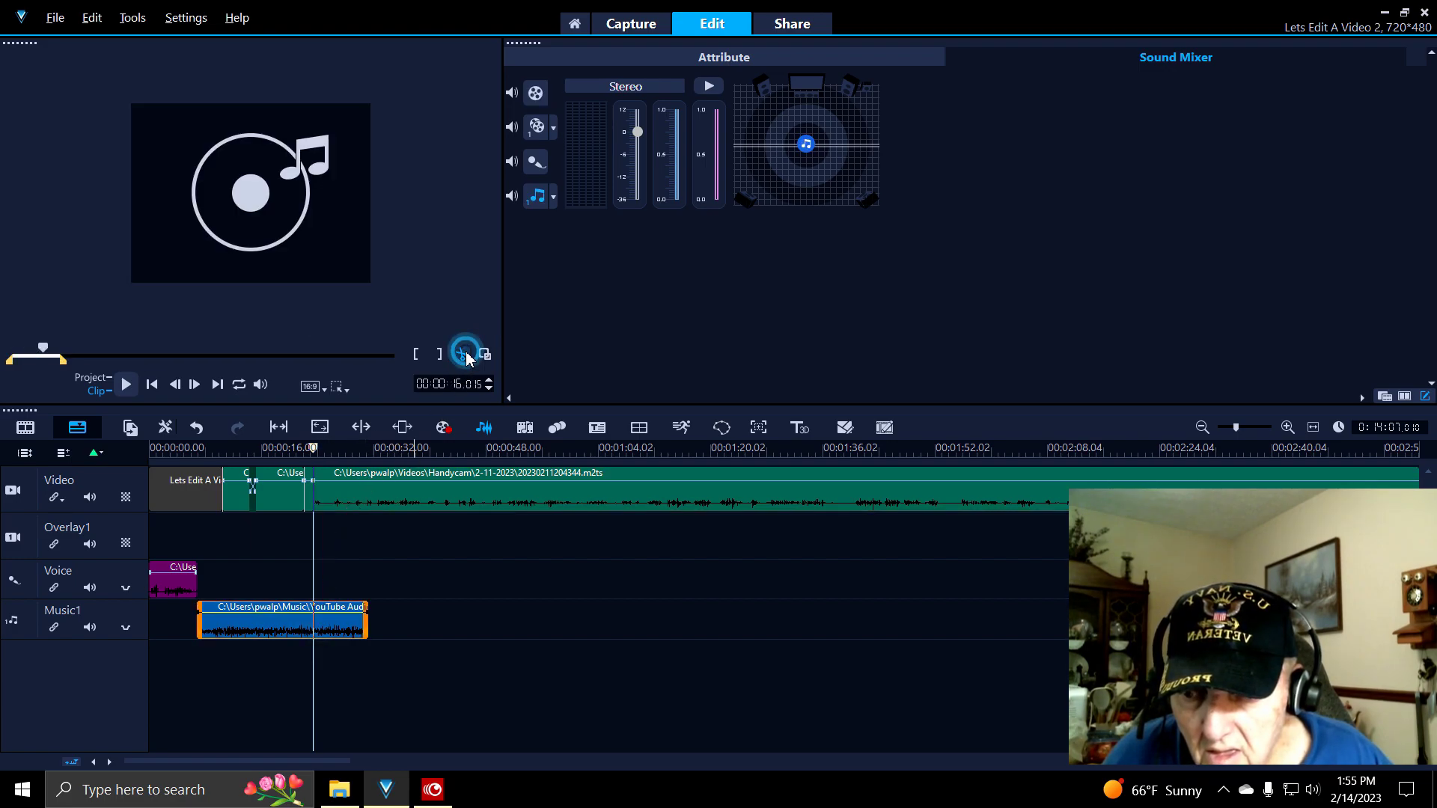
left_click(351, 633)
right_click(352, 633)
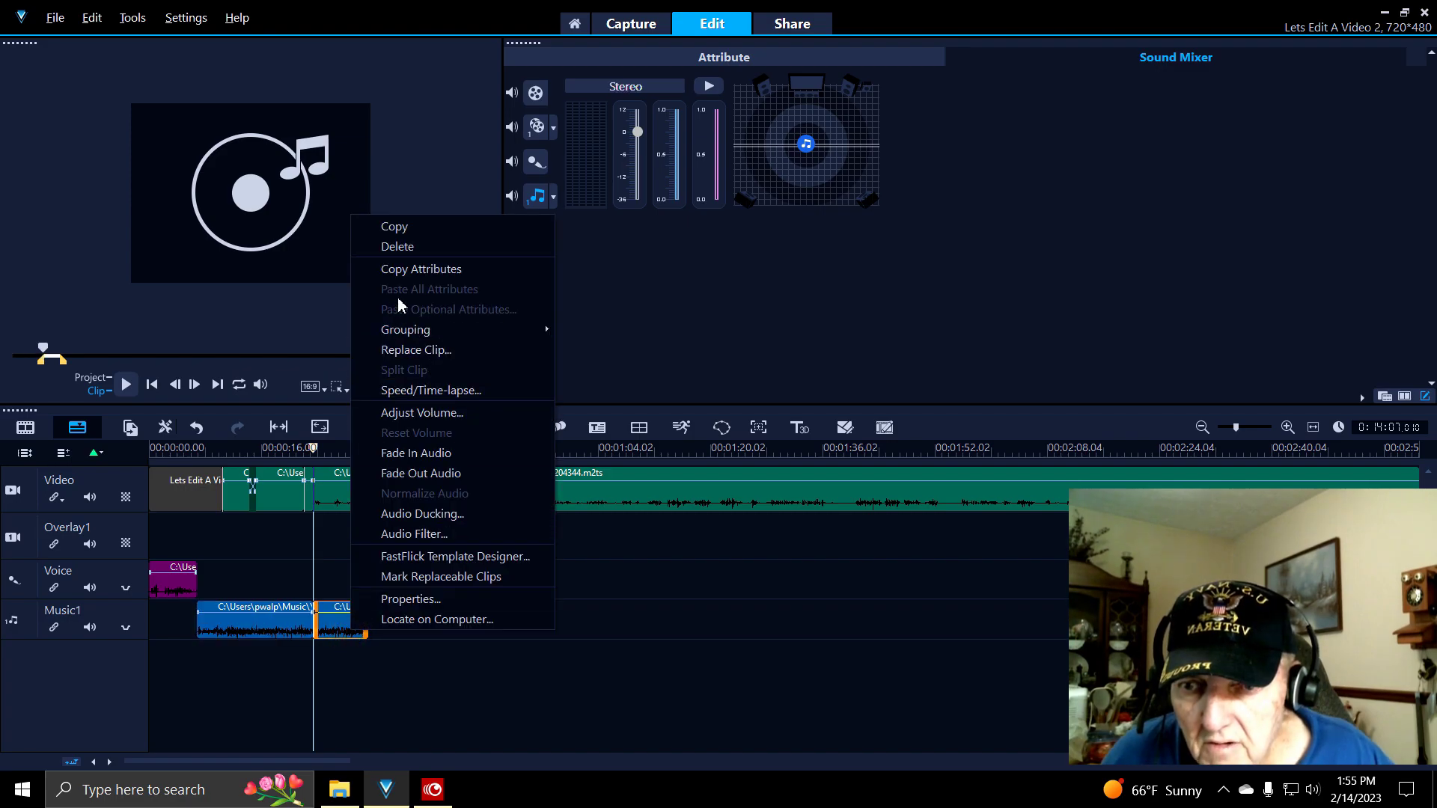
left_click(413, 247)
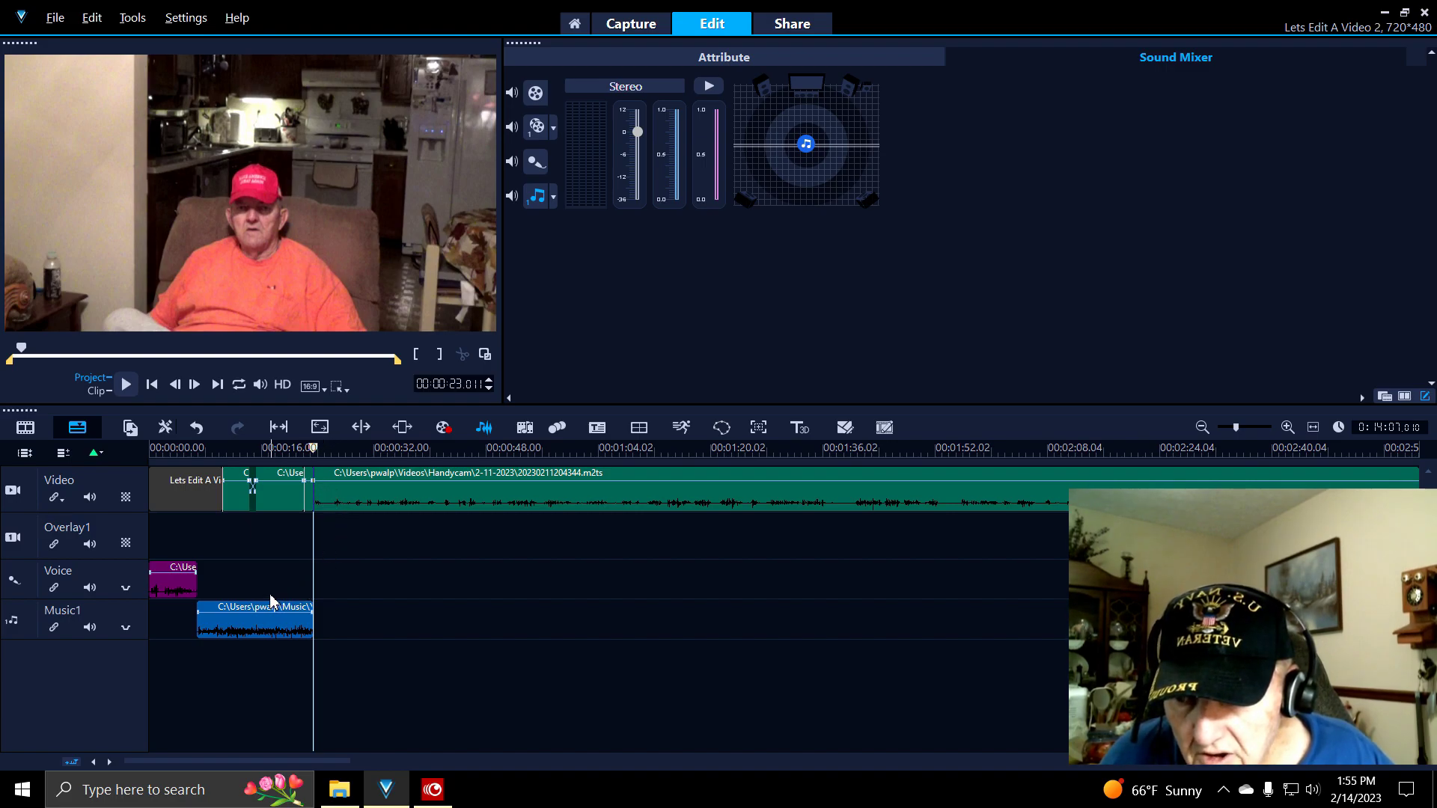
left_click(217, 634)
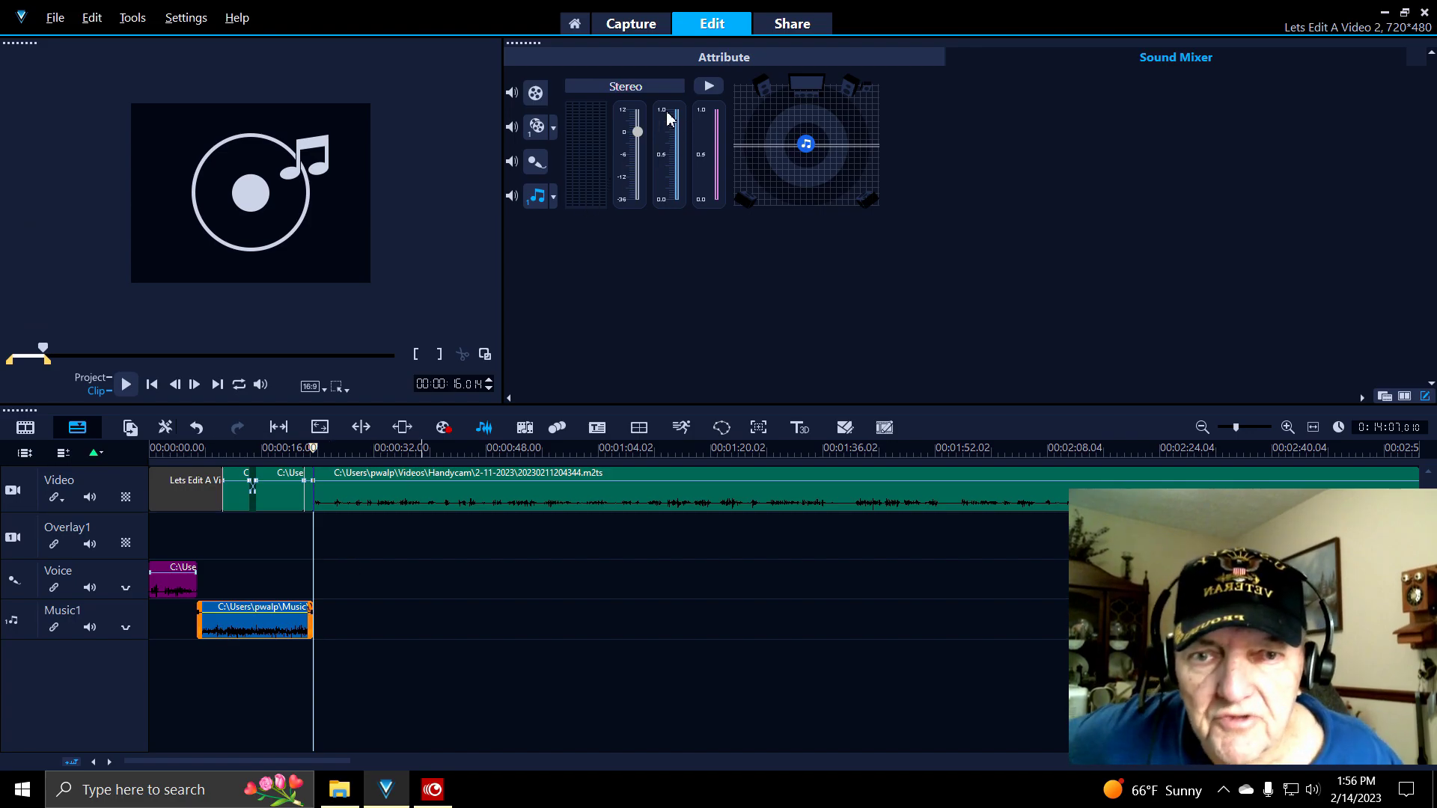
- Lower the Arkansas_Traveler clip's volume in the Attribute tab from 100 to 50
left_click(714, 60)
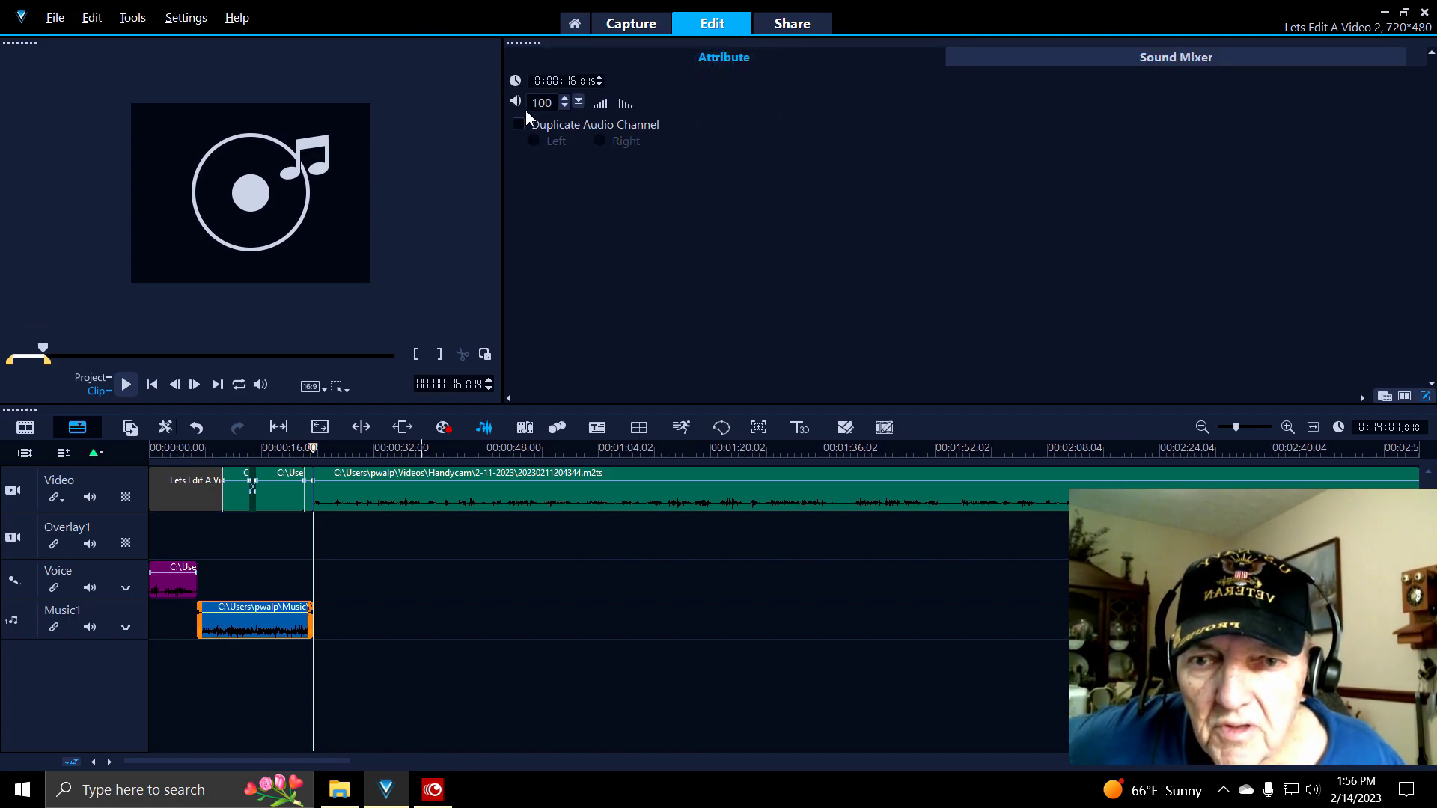
left_click(565, 106)
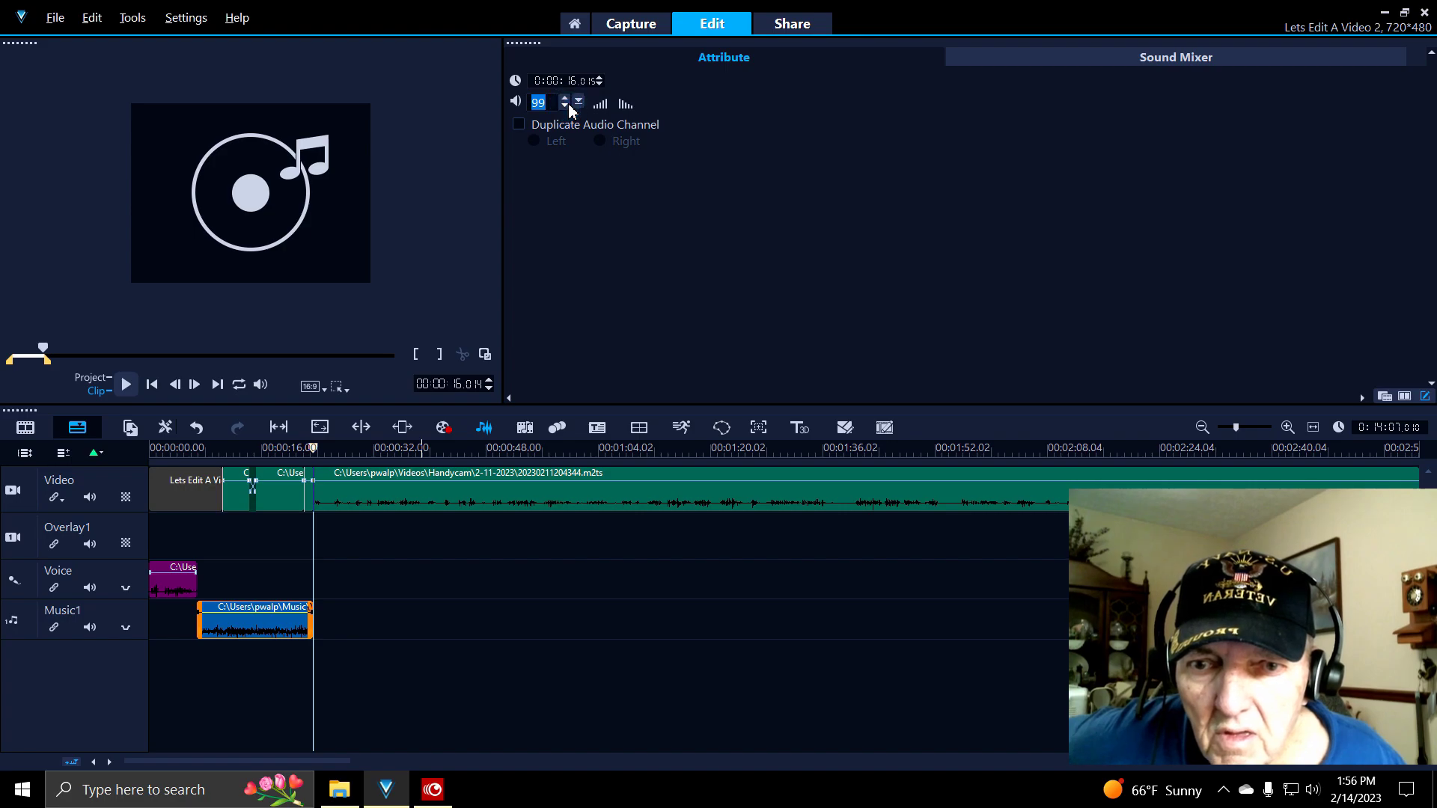
left_click(566, 109)
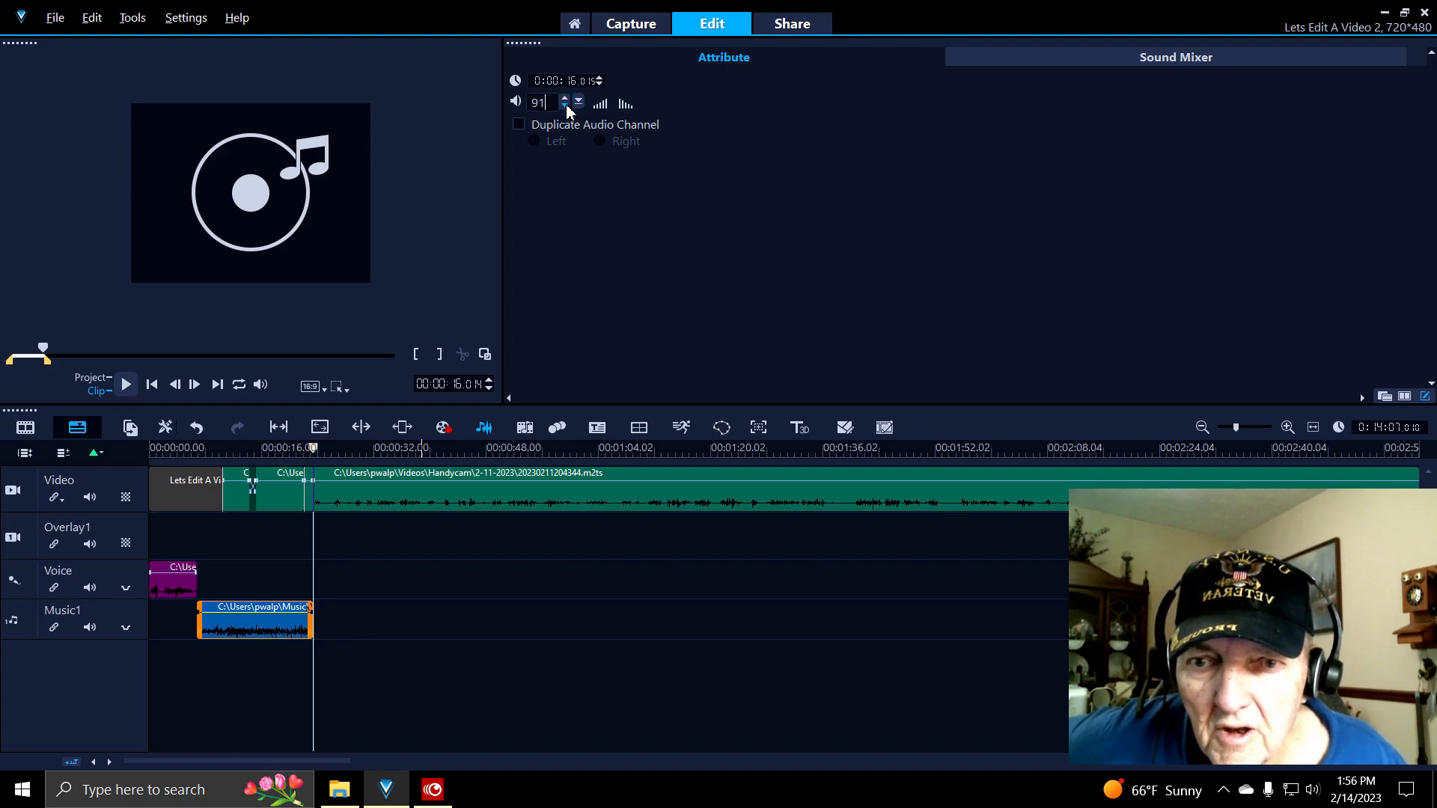
left_click(566, 109)
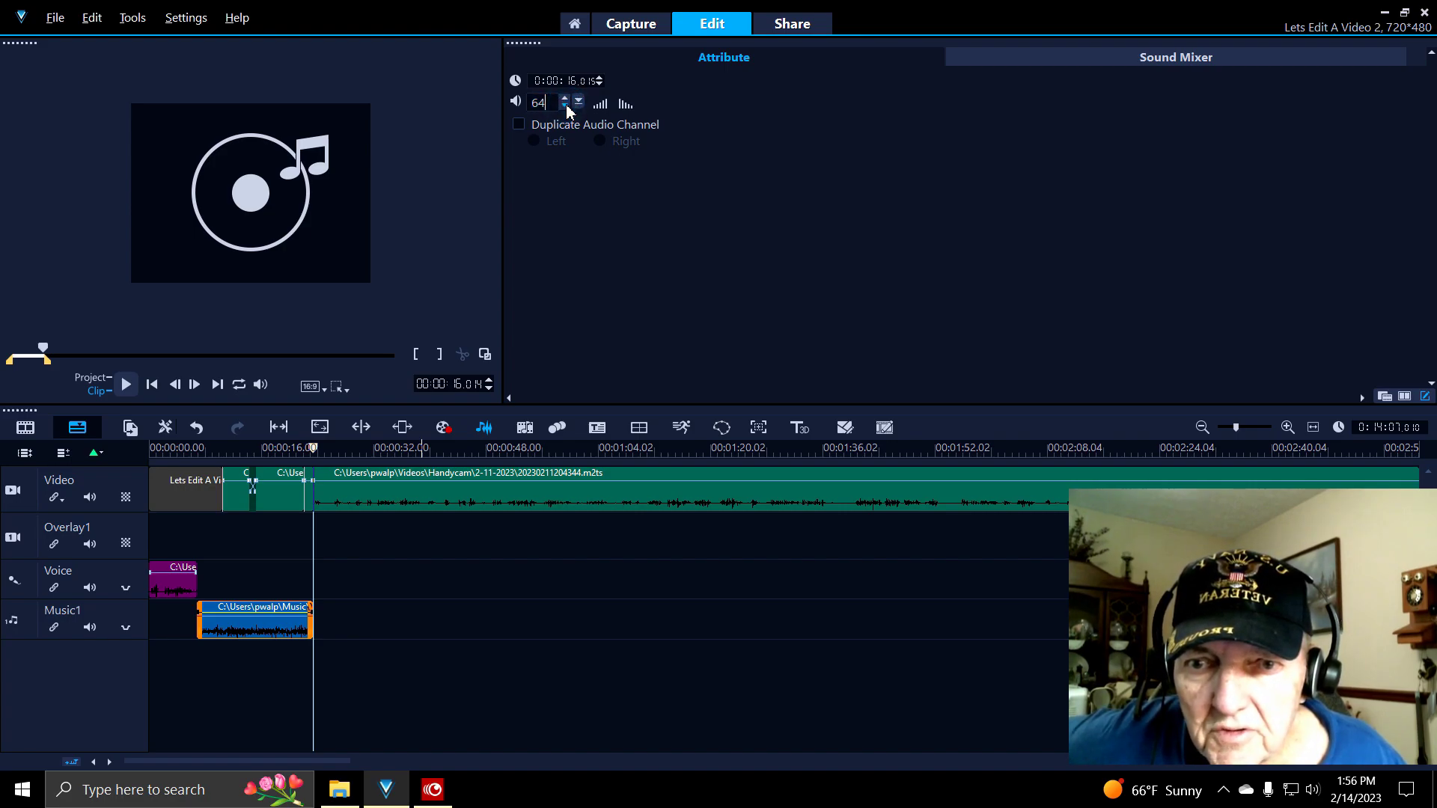
left_click(566, 109)
left_click(567, 109)
left_click(566, 109)
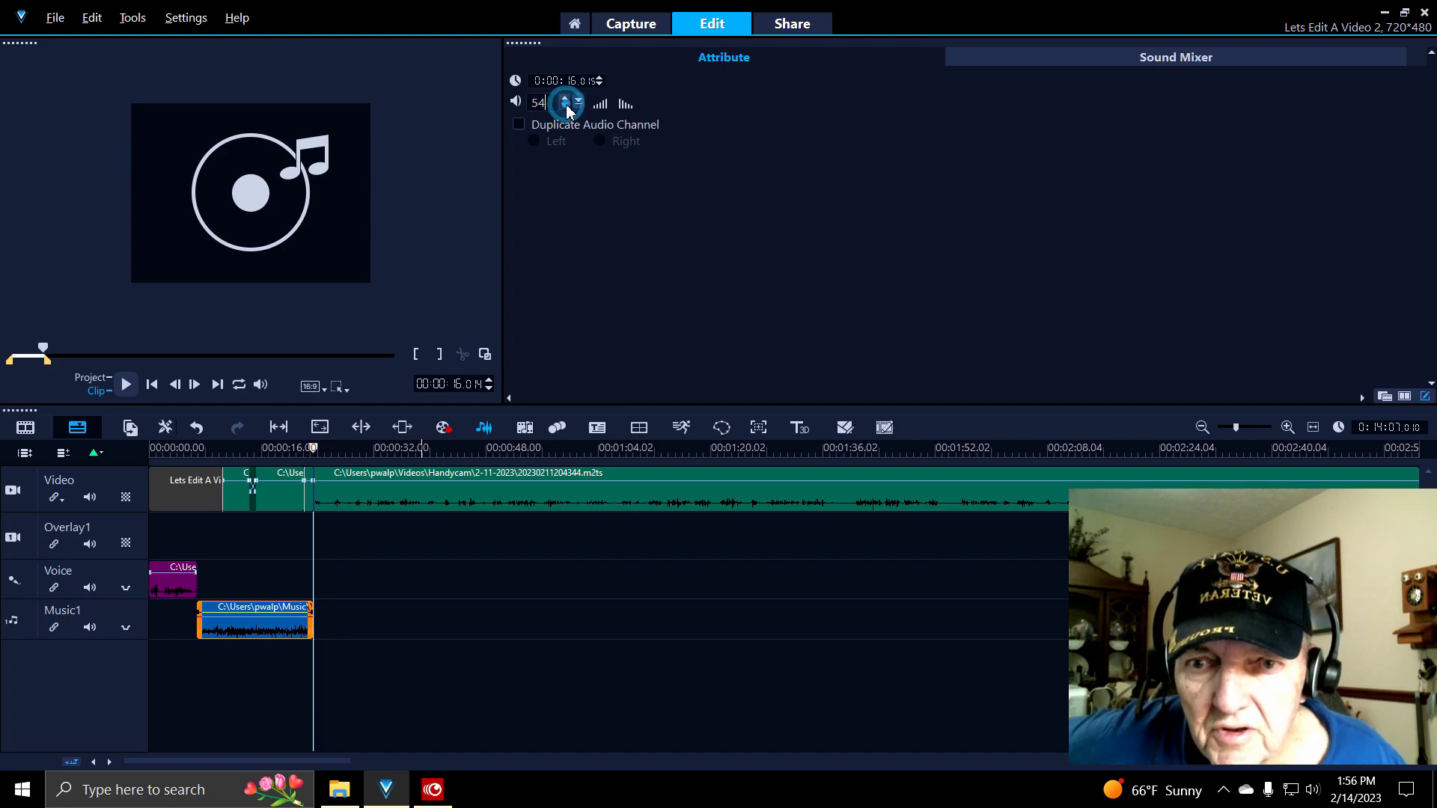
left_click(567, 109)
left_click(567, 109)
left_click(567, 109)
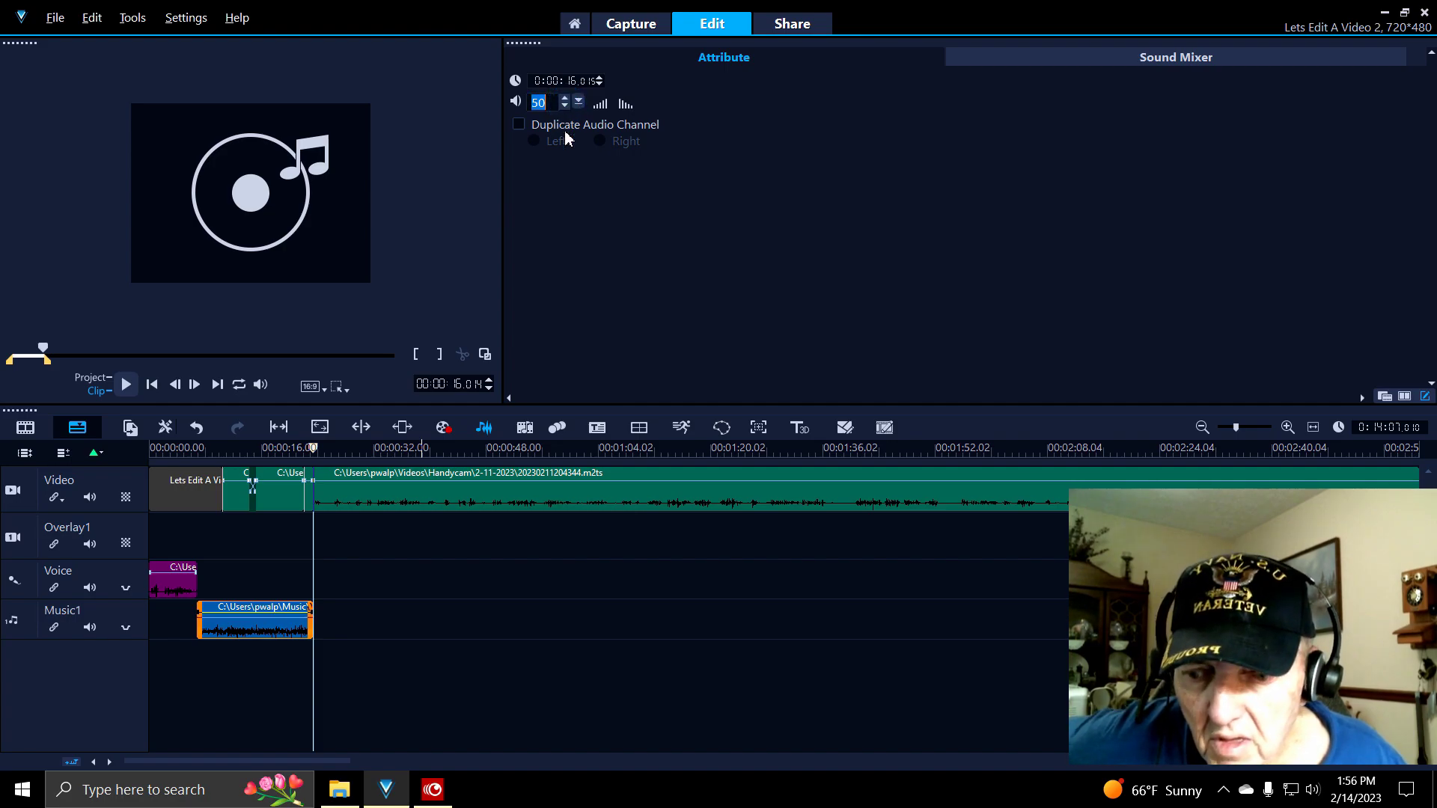
left_click(346, 630)
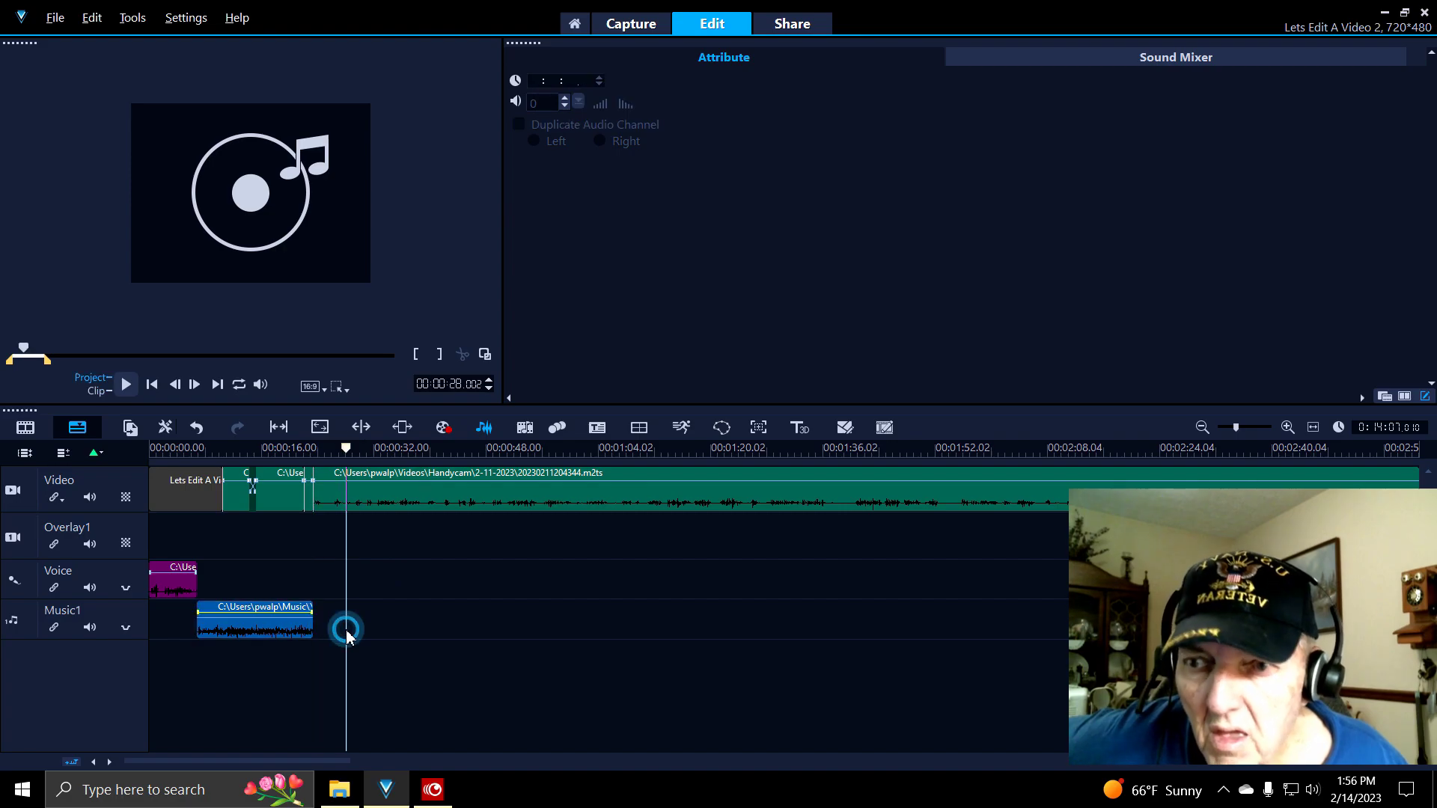
- Save the Lets Edit A Video 2 project with File > Save
left_click(55, 20)
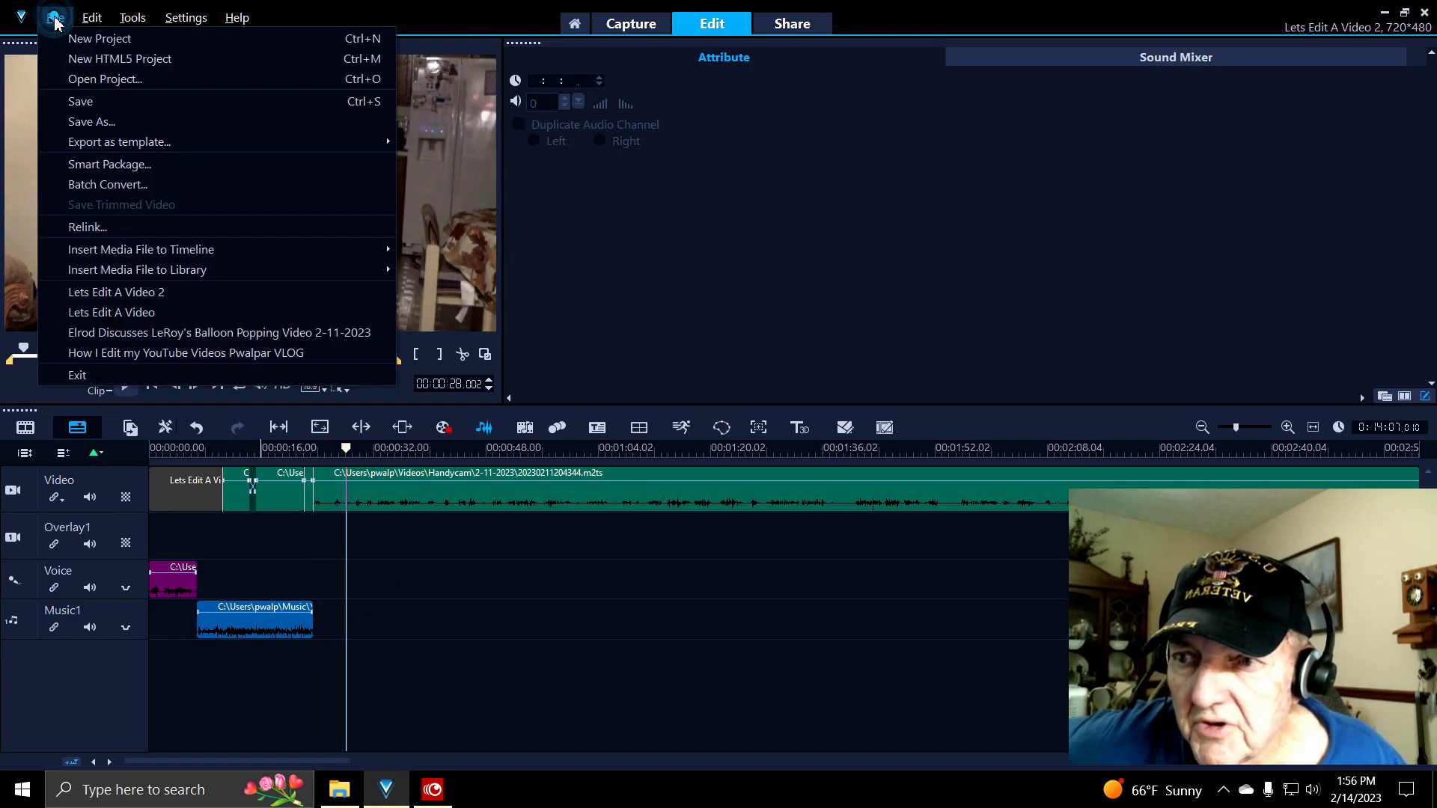
left_click(86, 103)
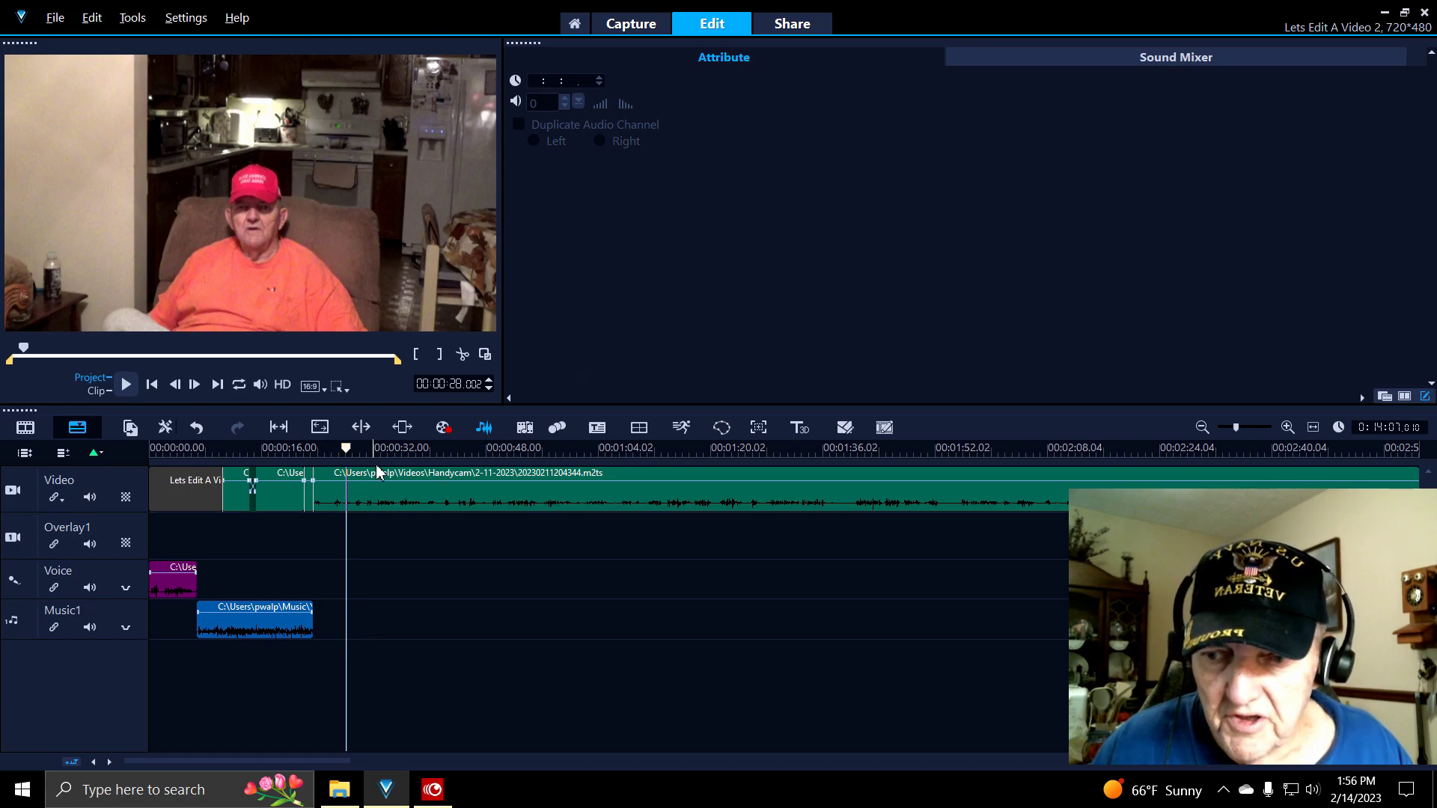
left_click_drag(346, 448, 150, 464)
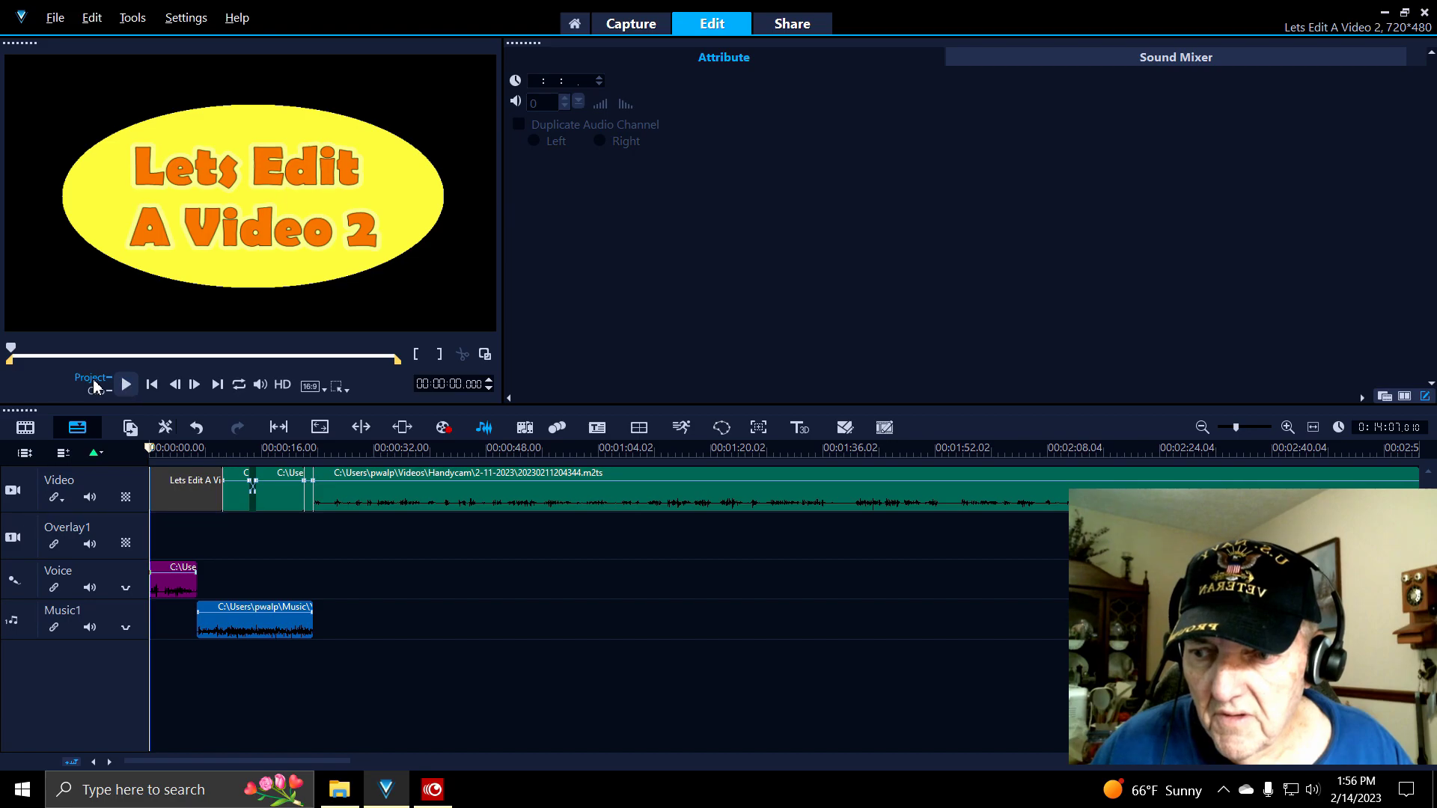
left_click(127, 385)
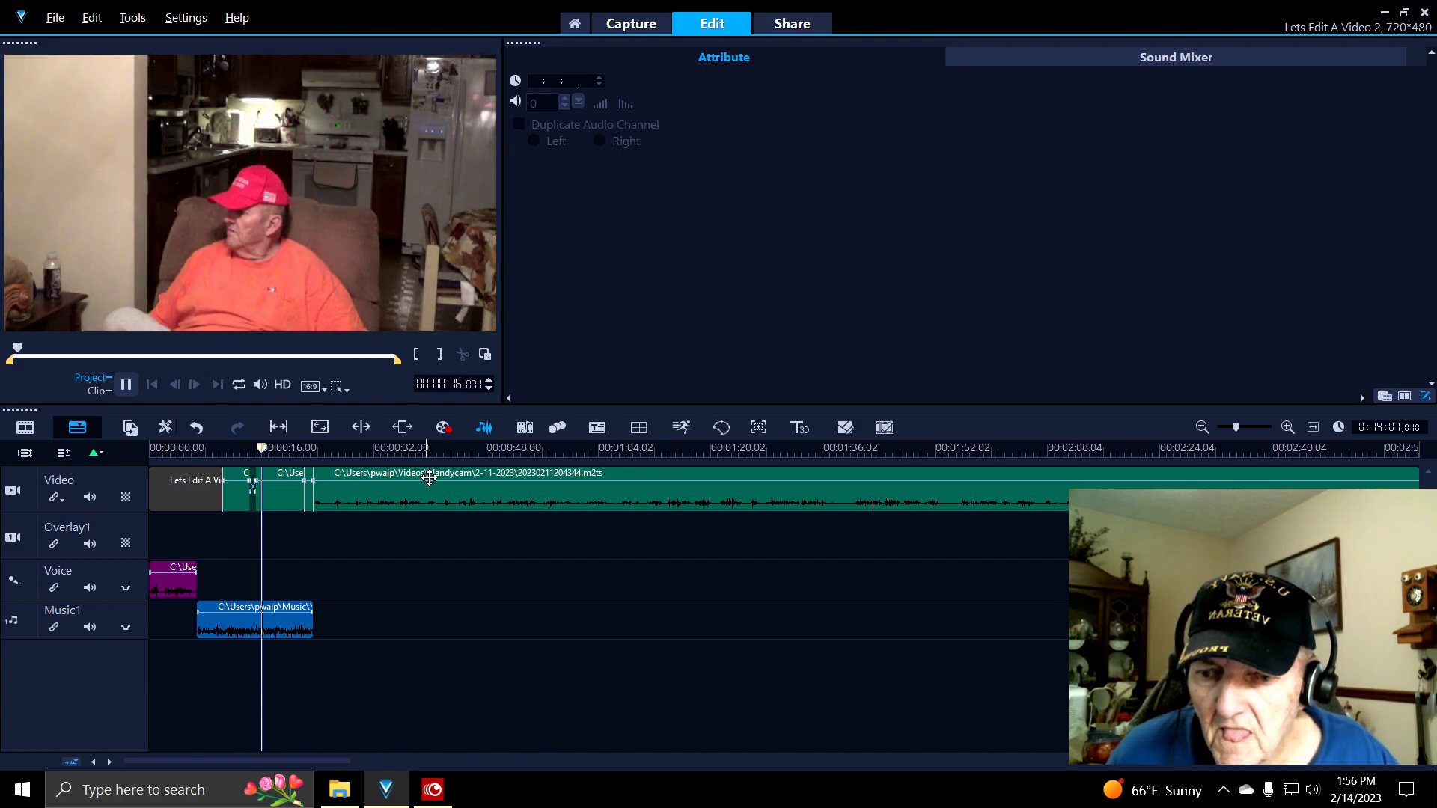
- Apply Fade Out Audio to the Arkansas_Traveler music clip
left_click(291, 632)
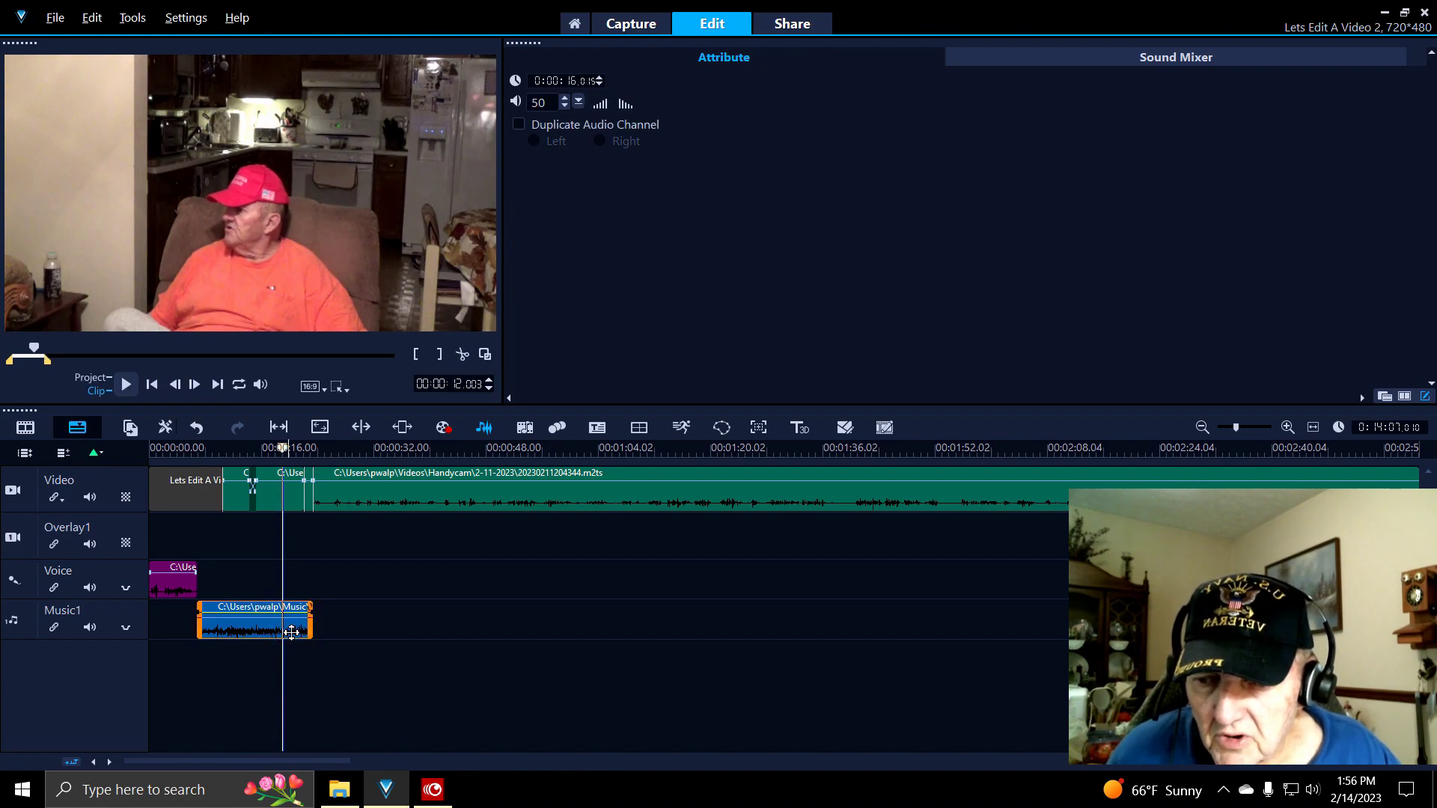
right_click(291, 634)
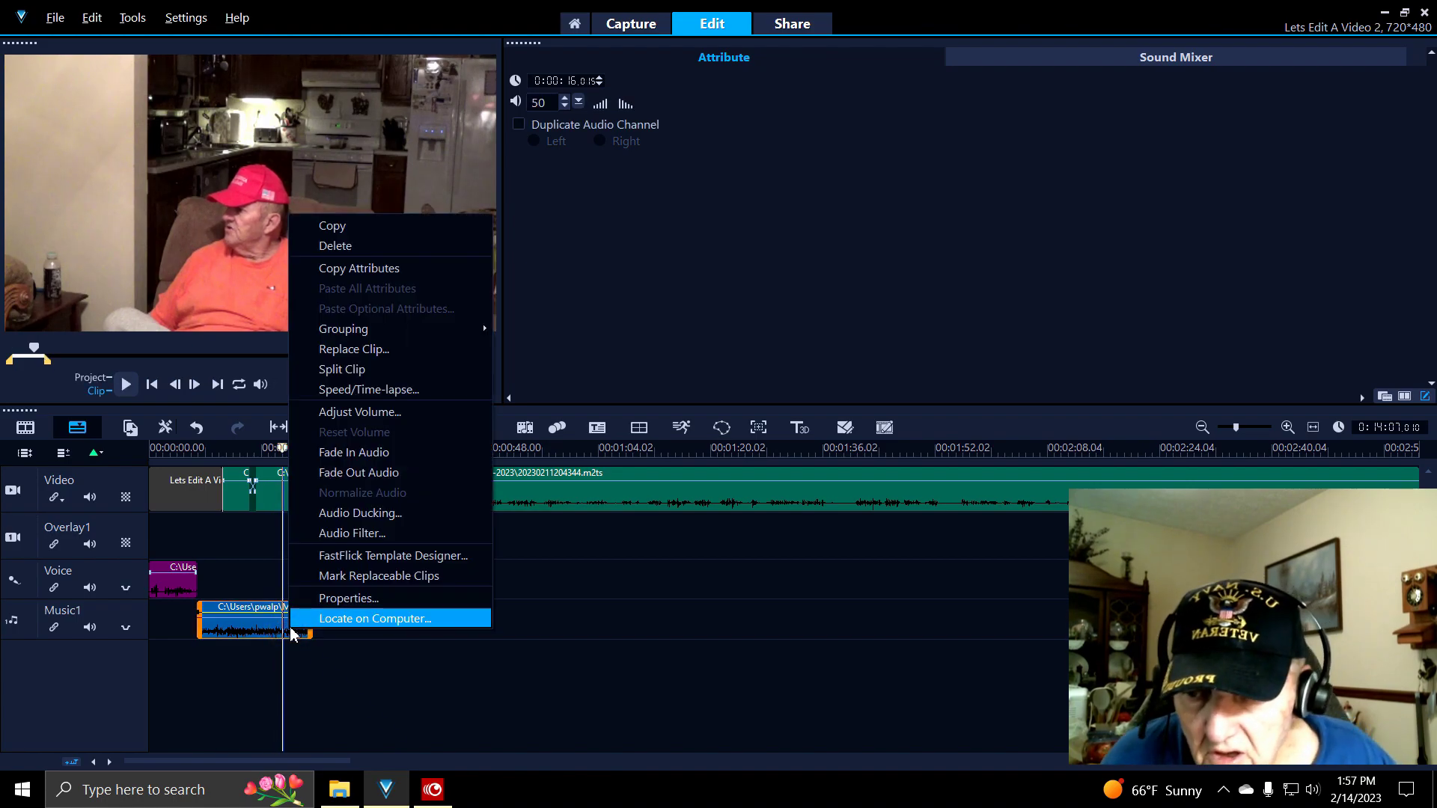
left_click(362, 475)
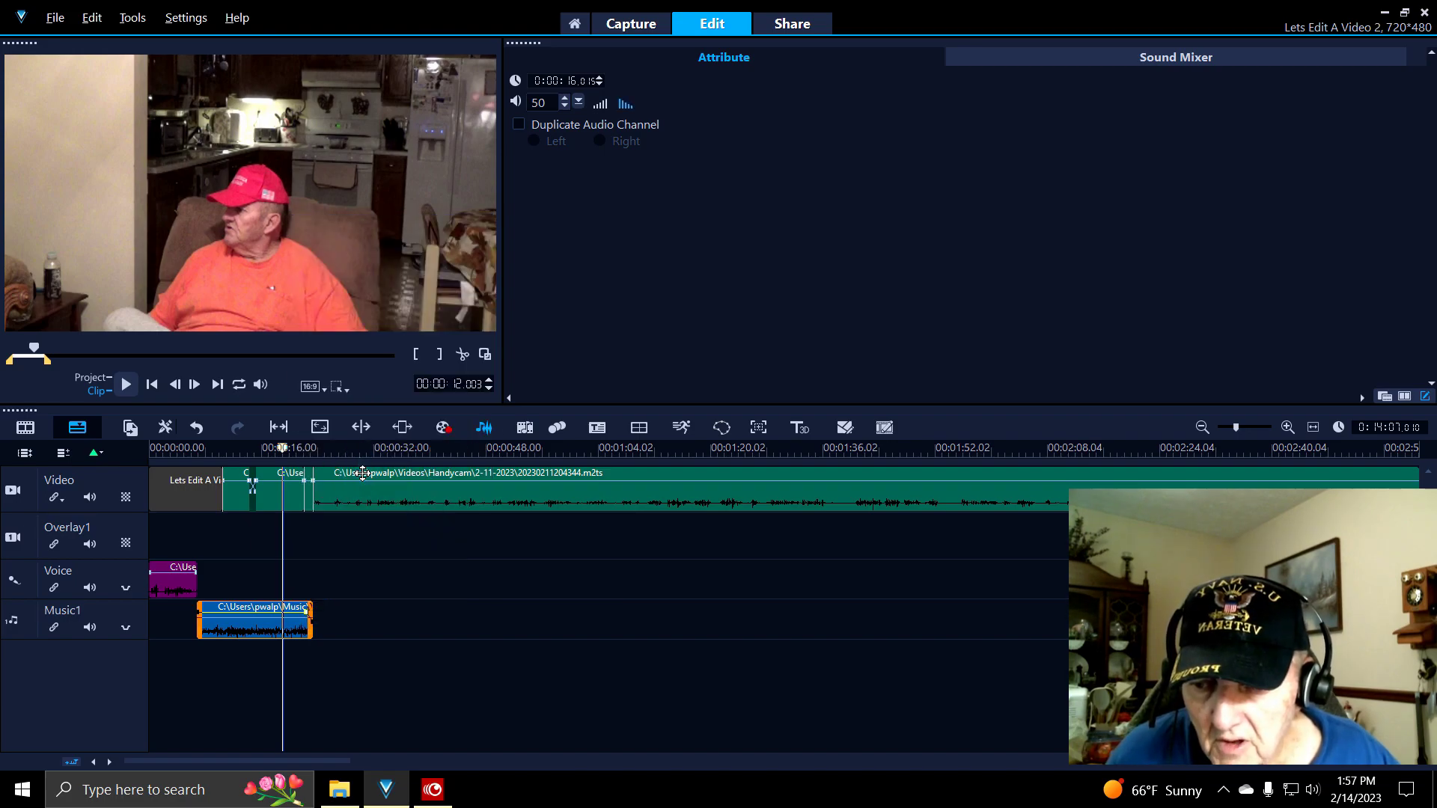
left_click(126, 385)
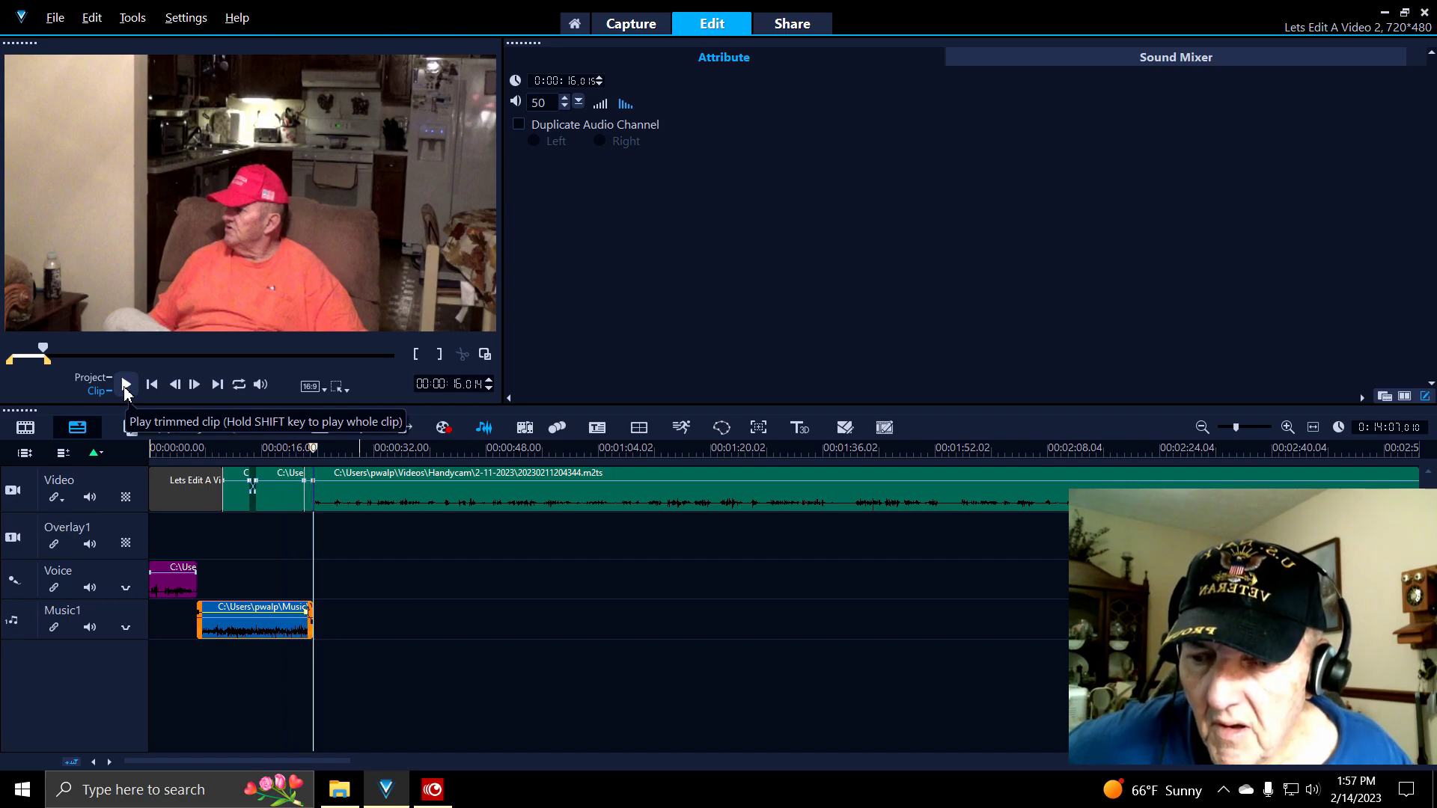
left_click(301, 449)
left_click_drag(302, 451, 298, 452)
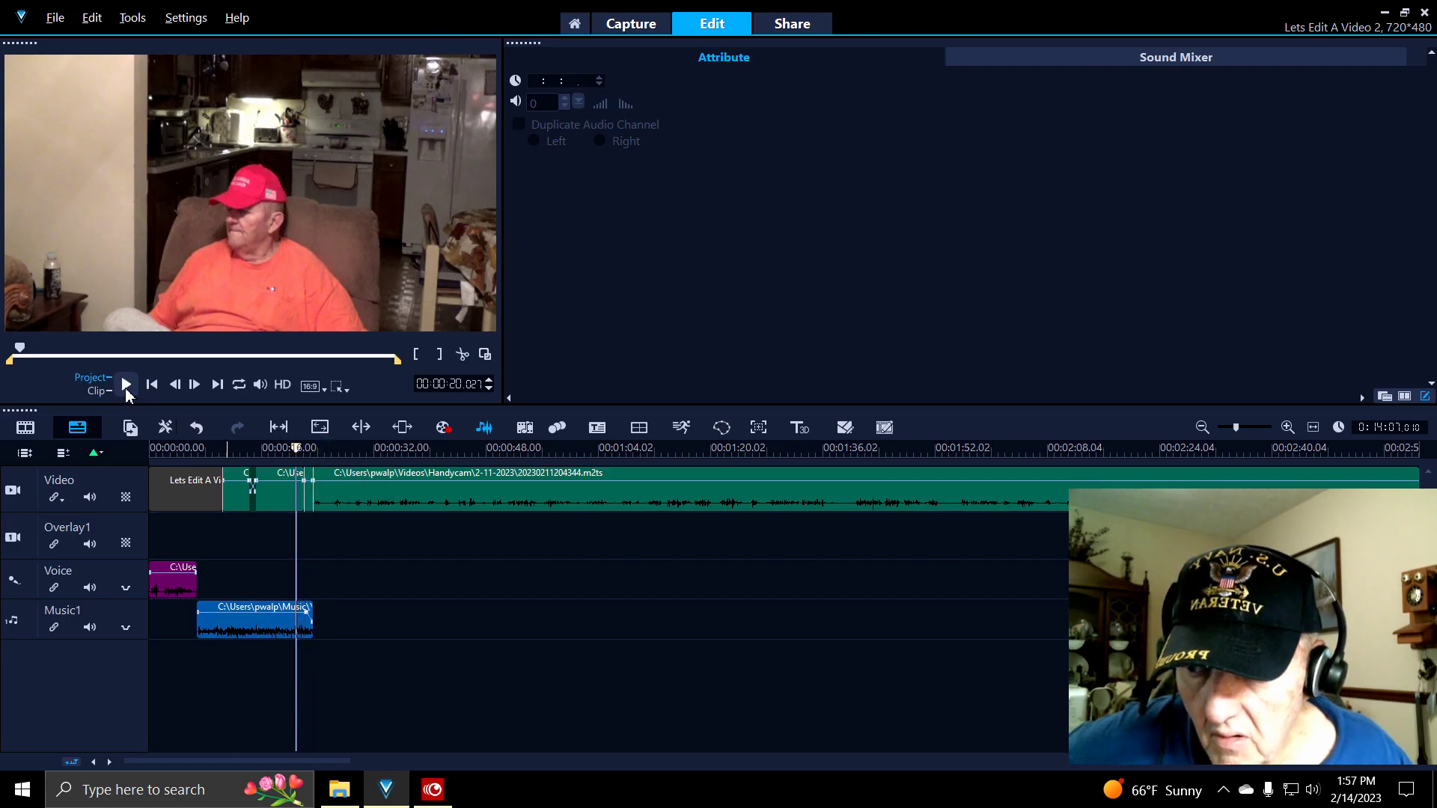
left_click(126, 385)
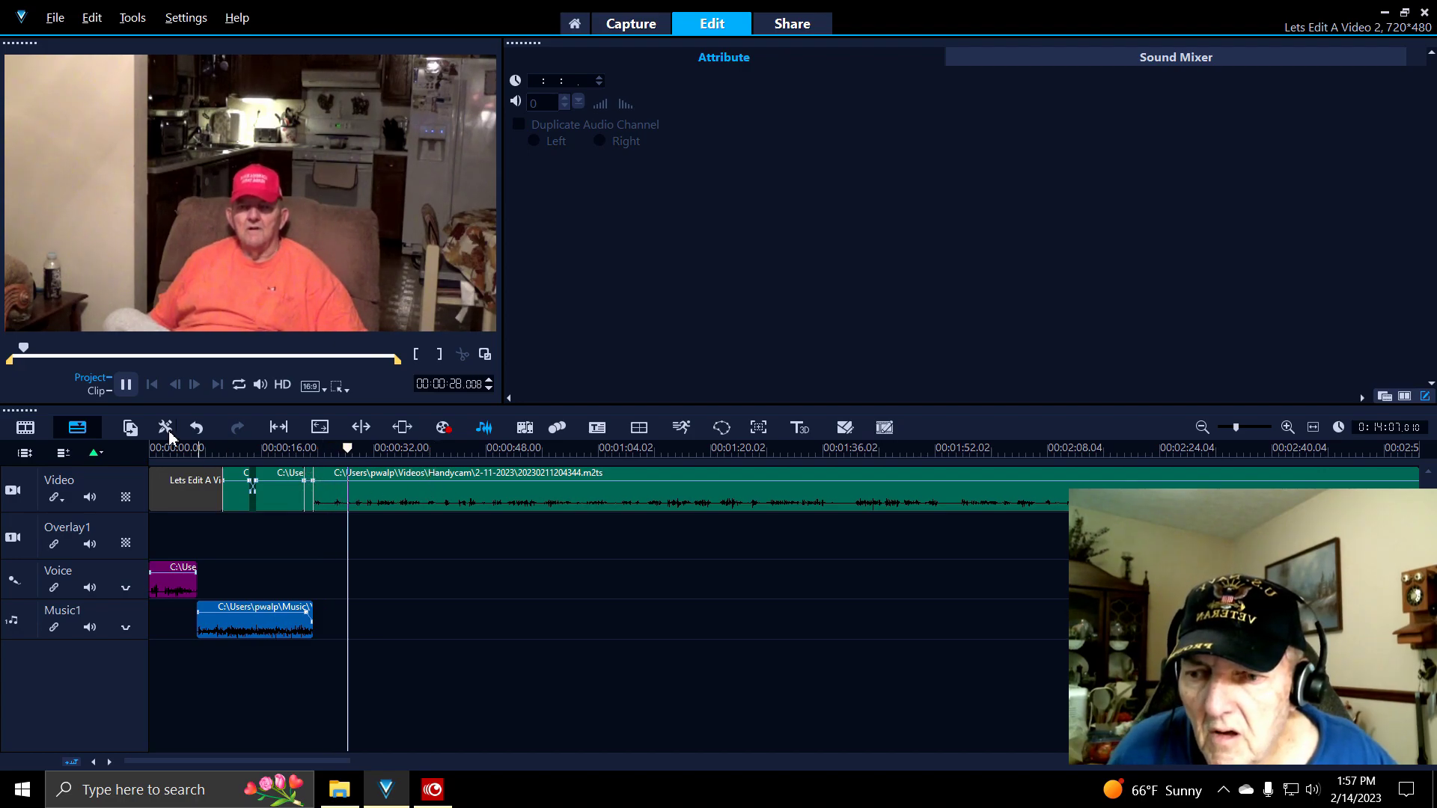
- Stop at 32 seconds, split the Handycam clip there, and delete the later part
left_click(126, 387)
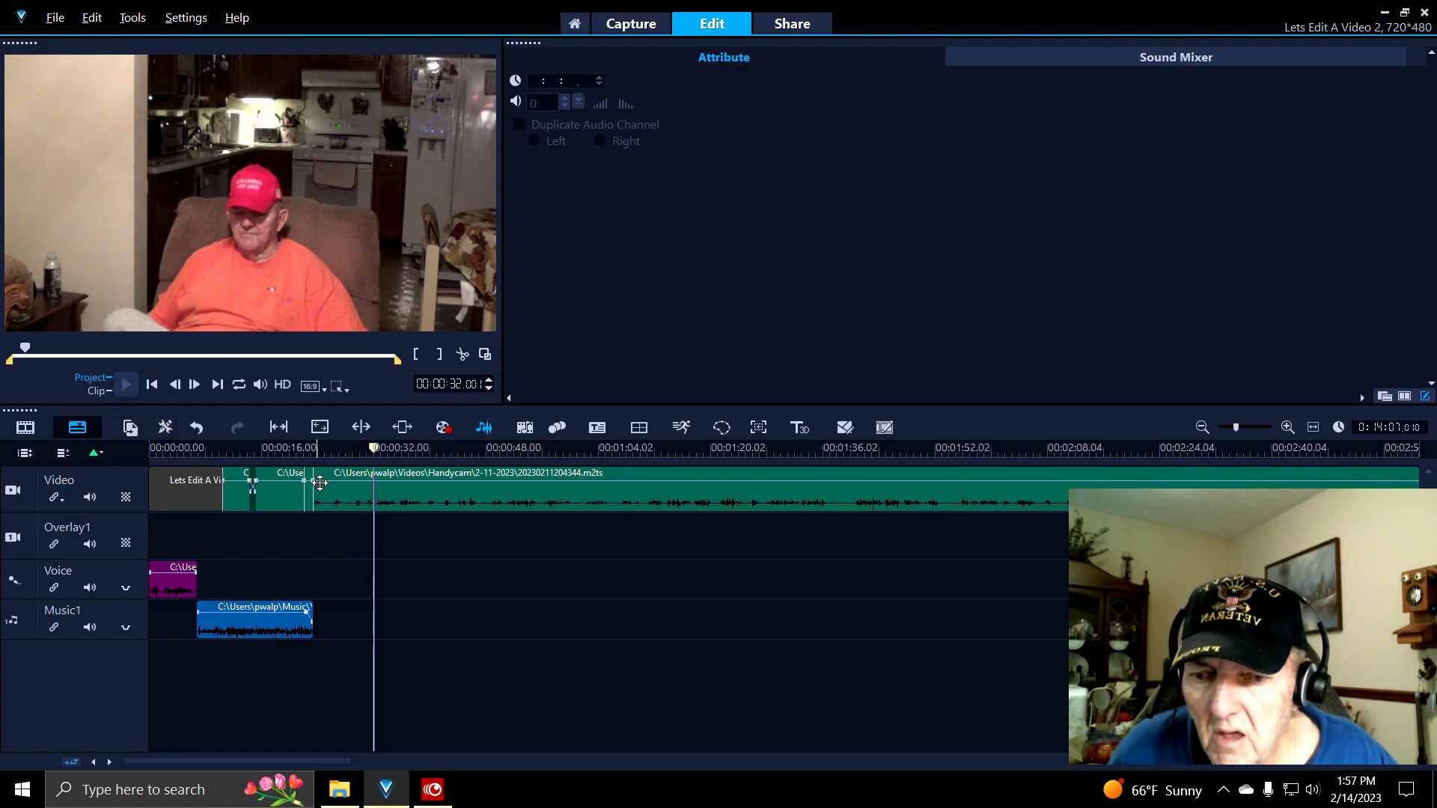
left_click(383, 486)
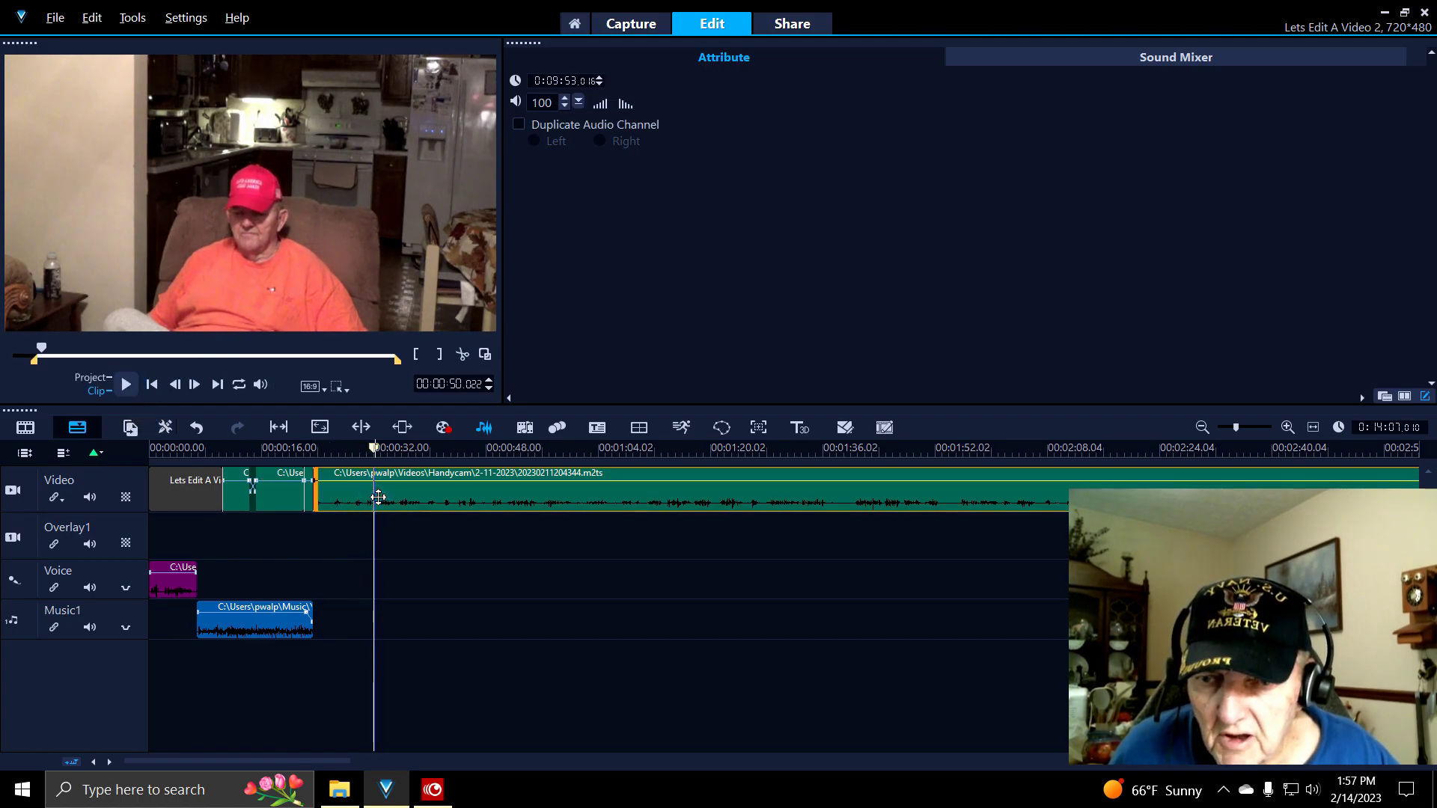
left_click(463, 354)
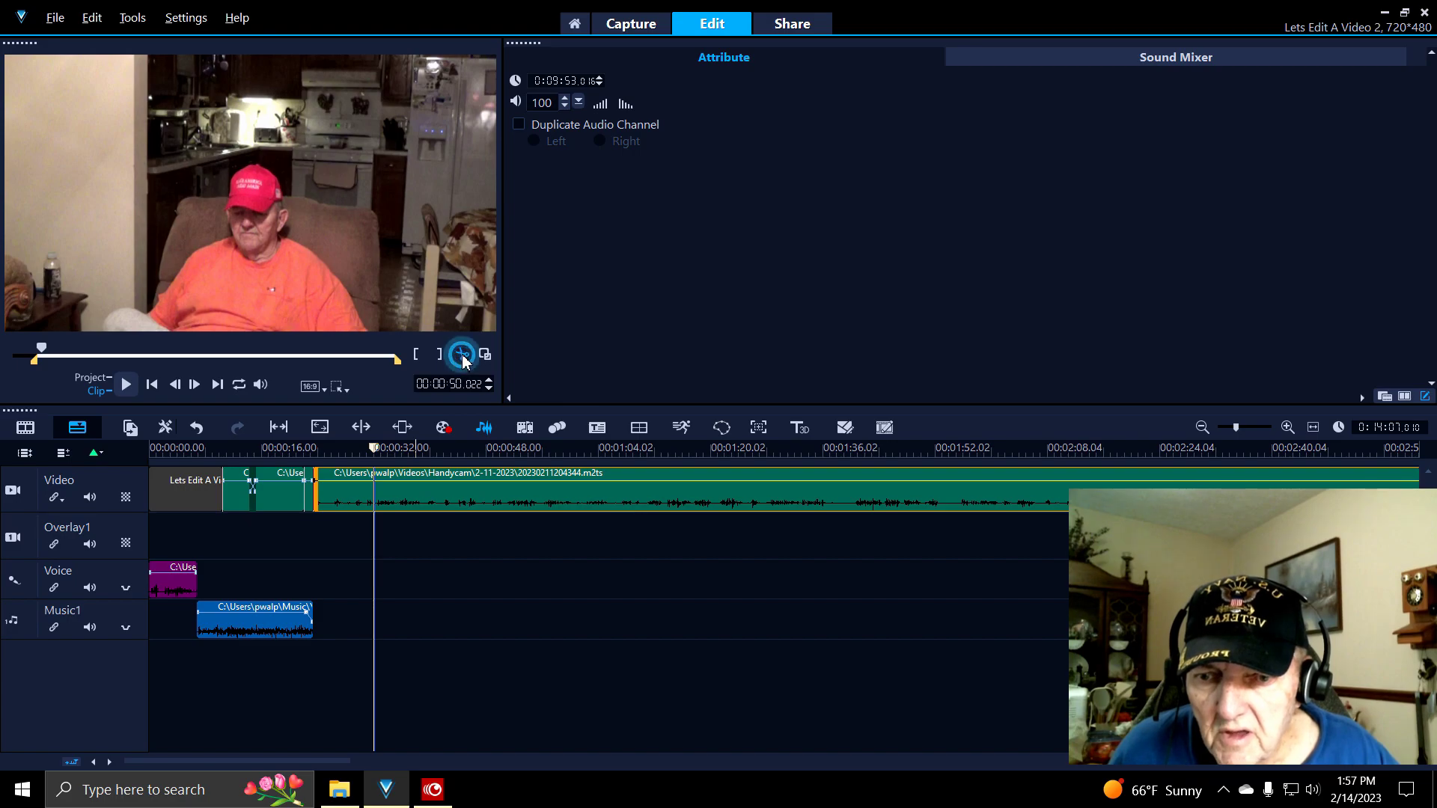
right_click(455, 509)
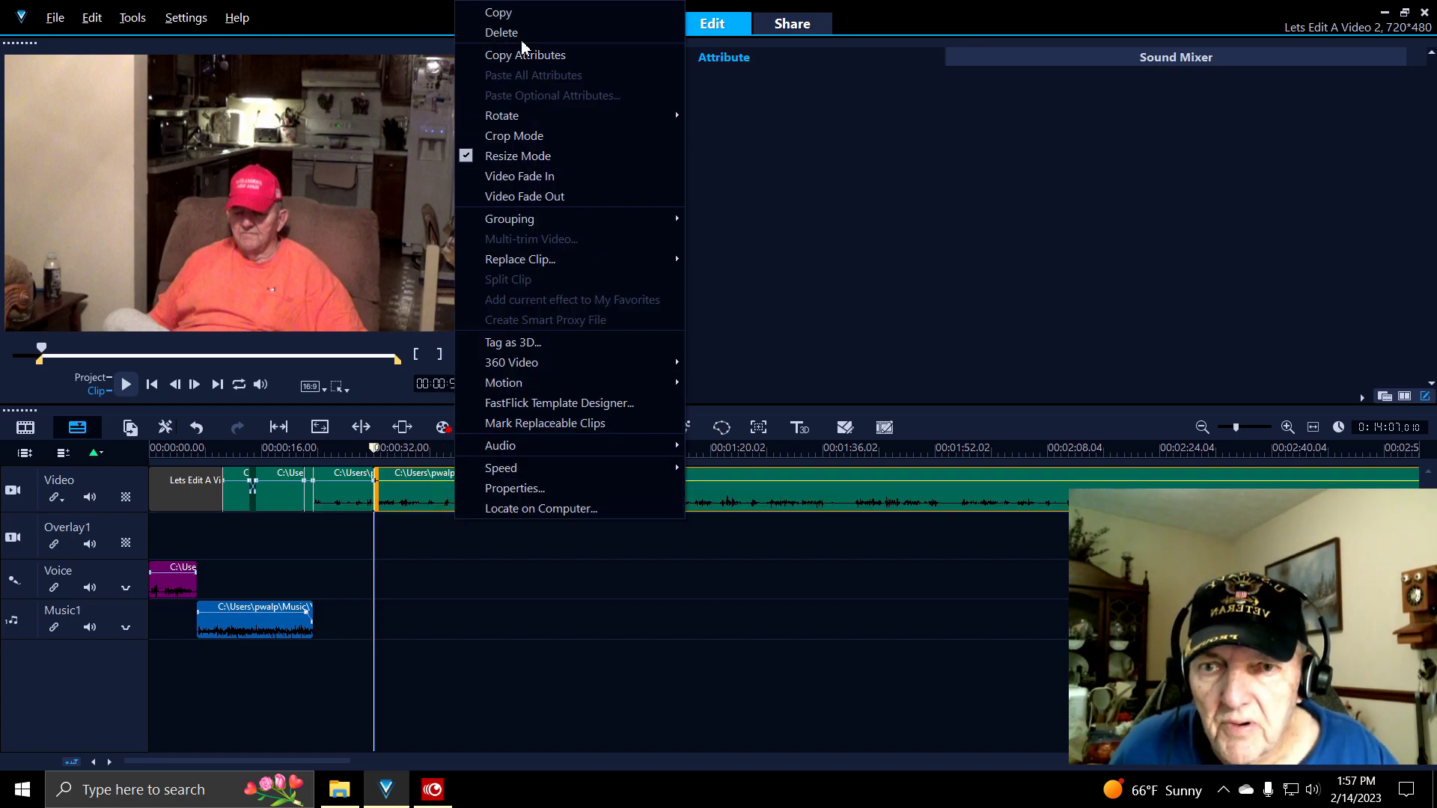
left_click(563, 33)
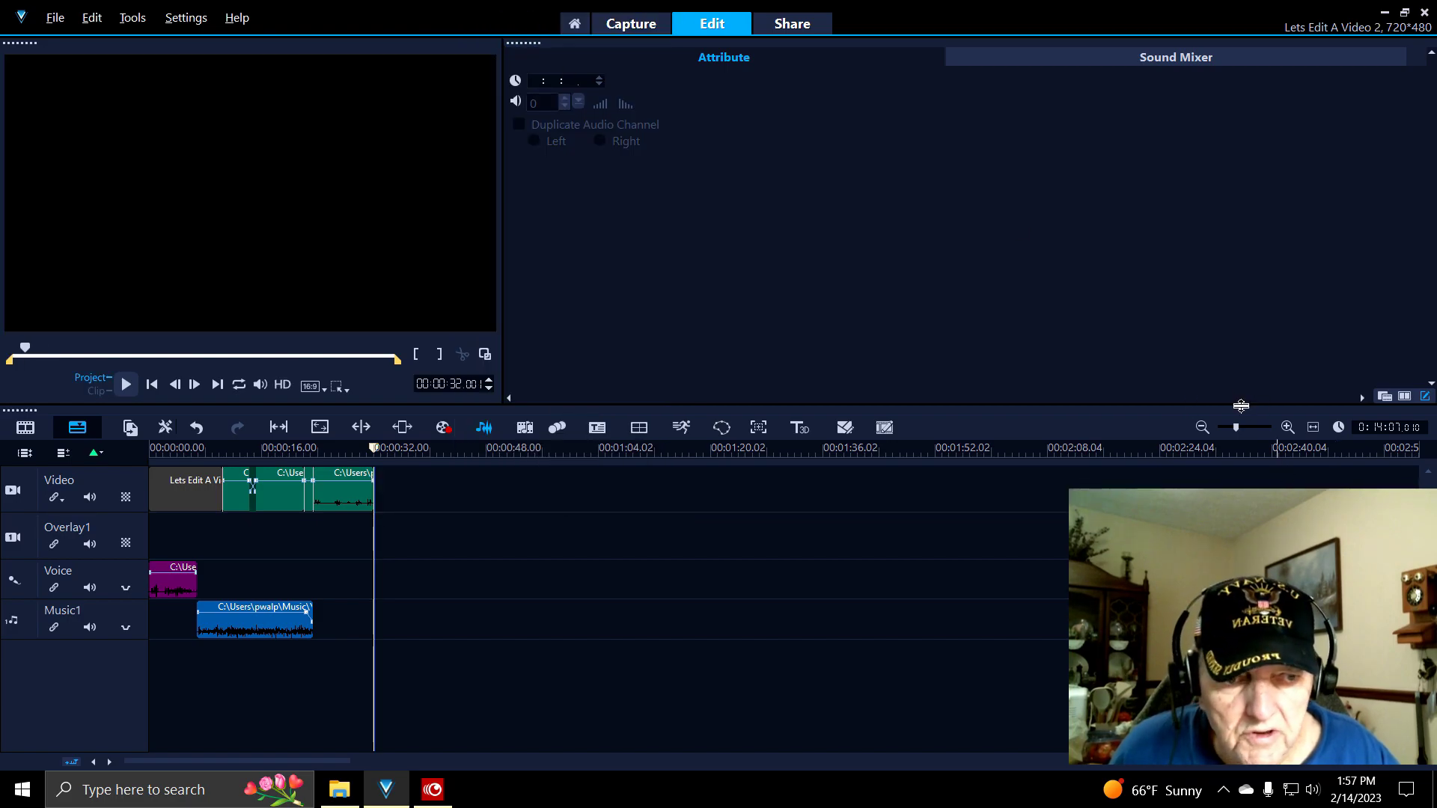
left_click_drag(1242, 435, 1235, 437)
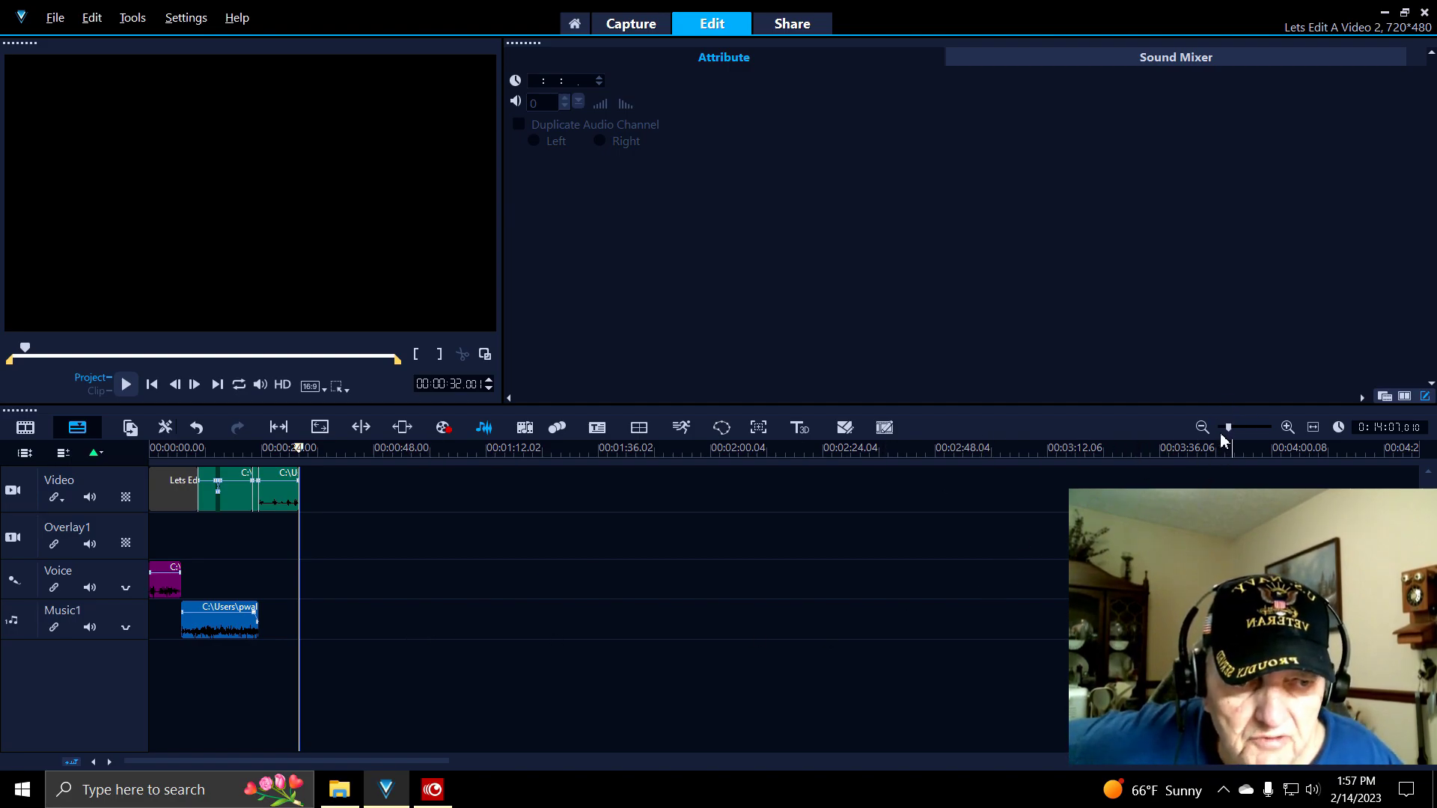
- Zoom the timeline out and delete the stray music clip near the ten-minute mark
left_click_drag(1233, 428, 1218, 427)
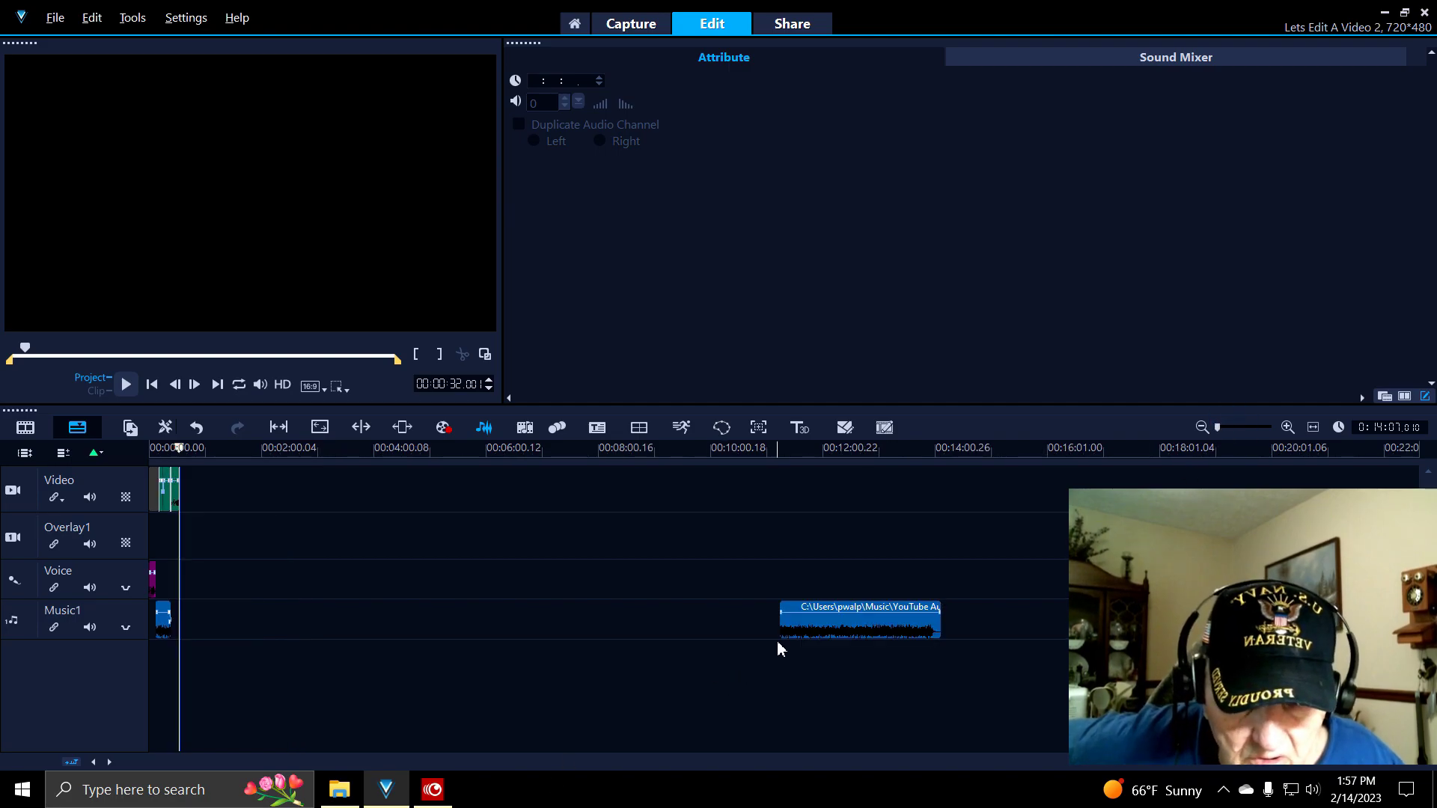
right_click(792, 623)
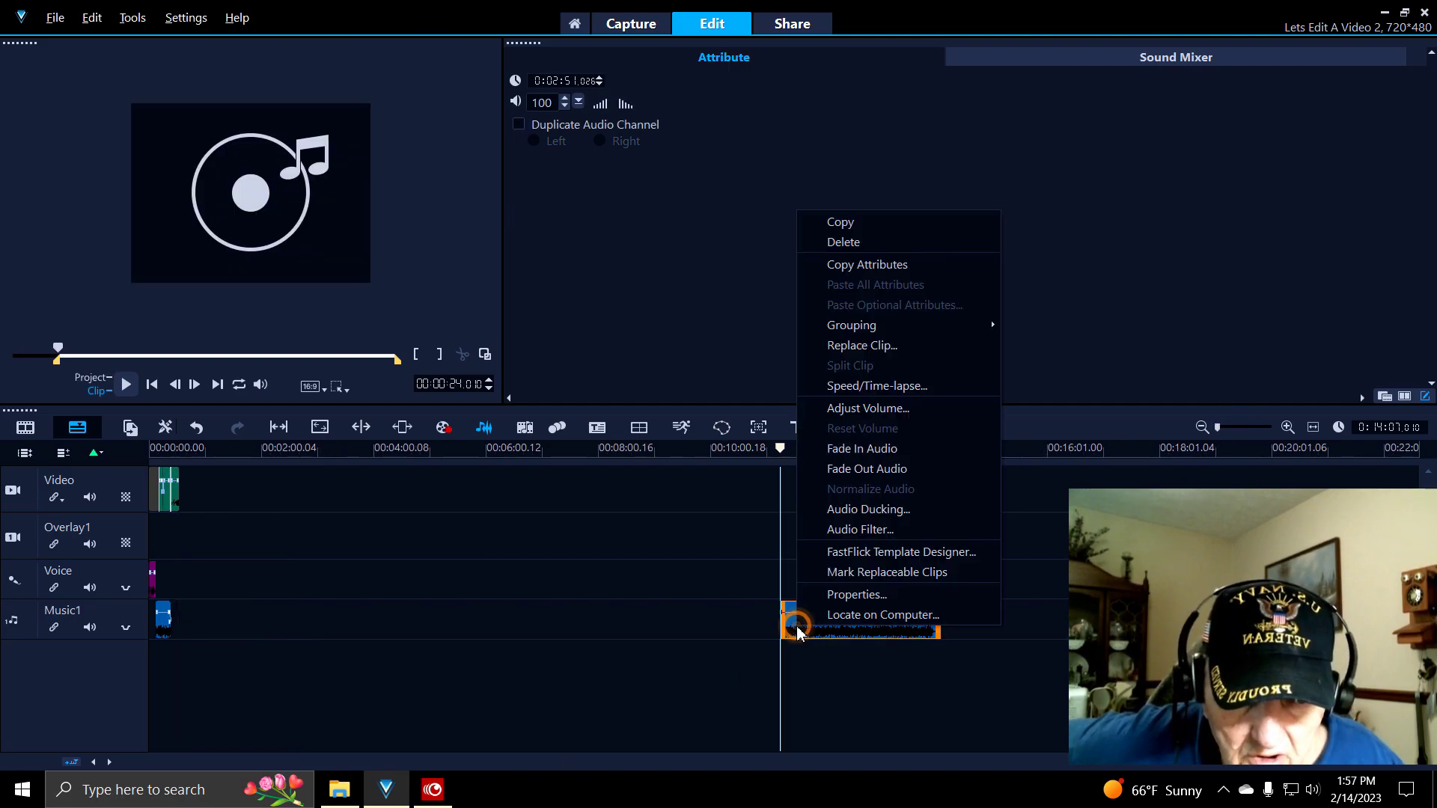
left_click(839, 244)
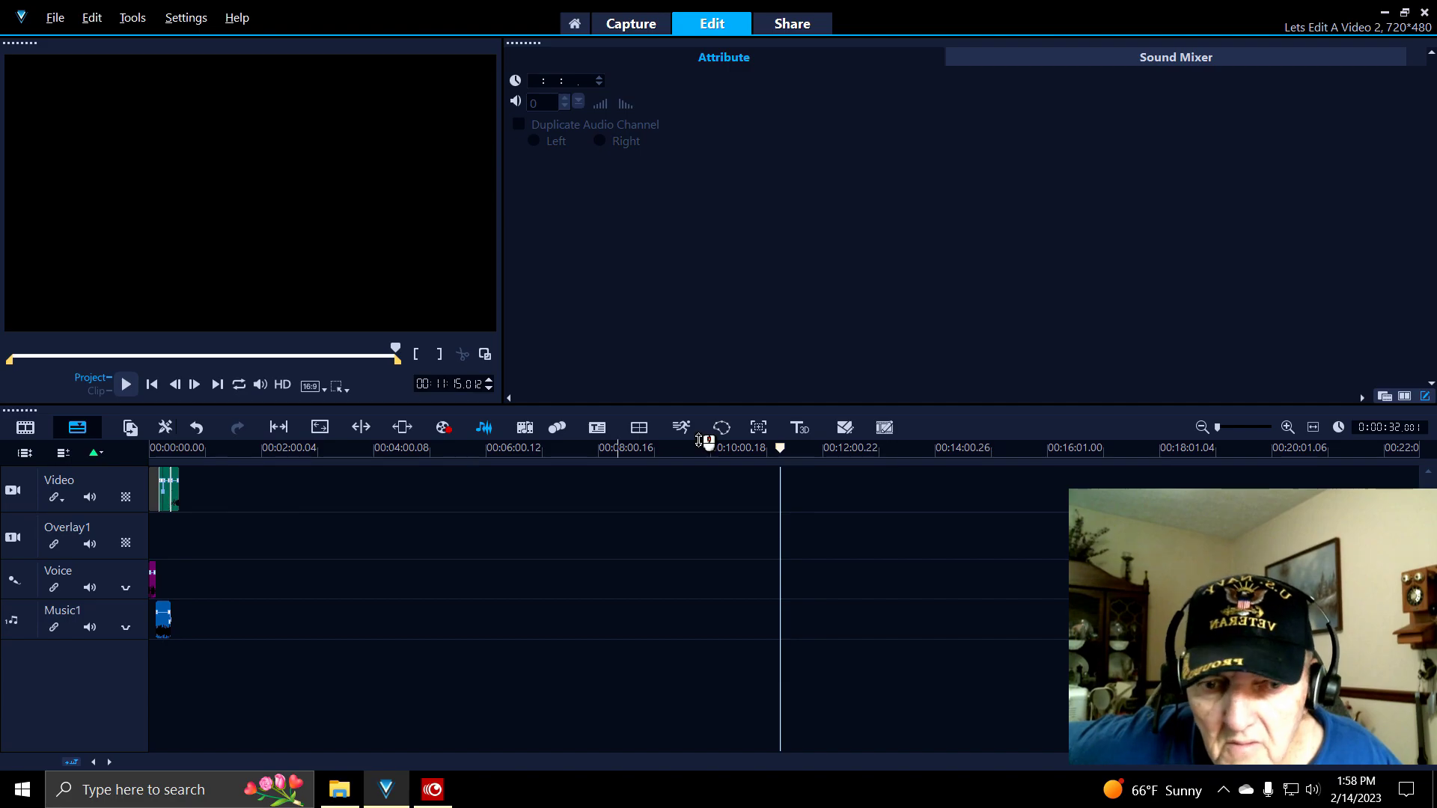
- Zoom back in and scrub from the project start to about 17 seconds to review the edit
left_click_drag(785, 447, 145, 521)
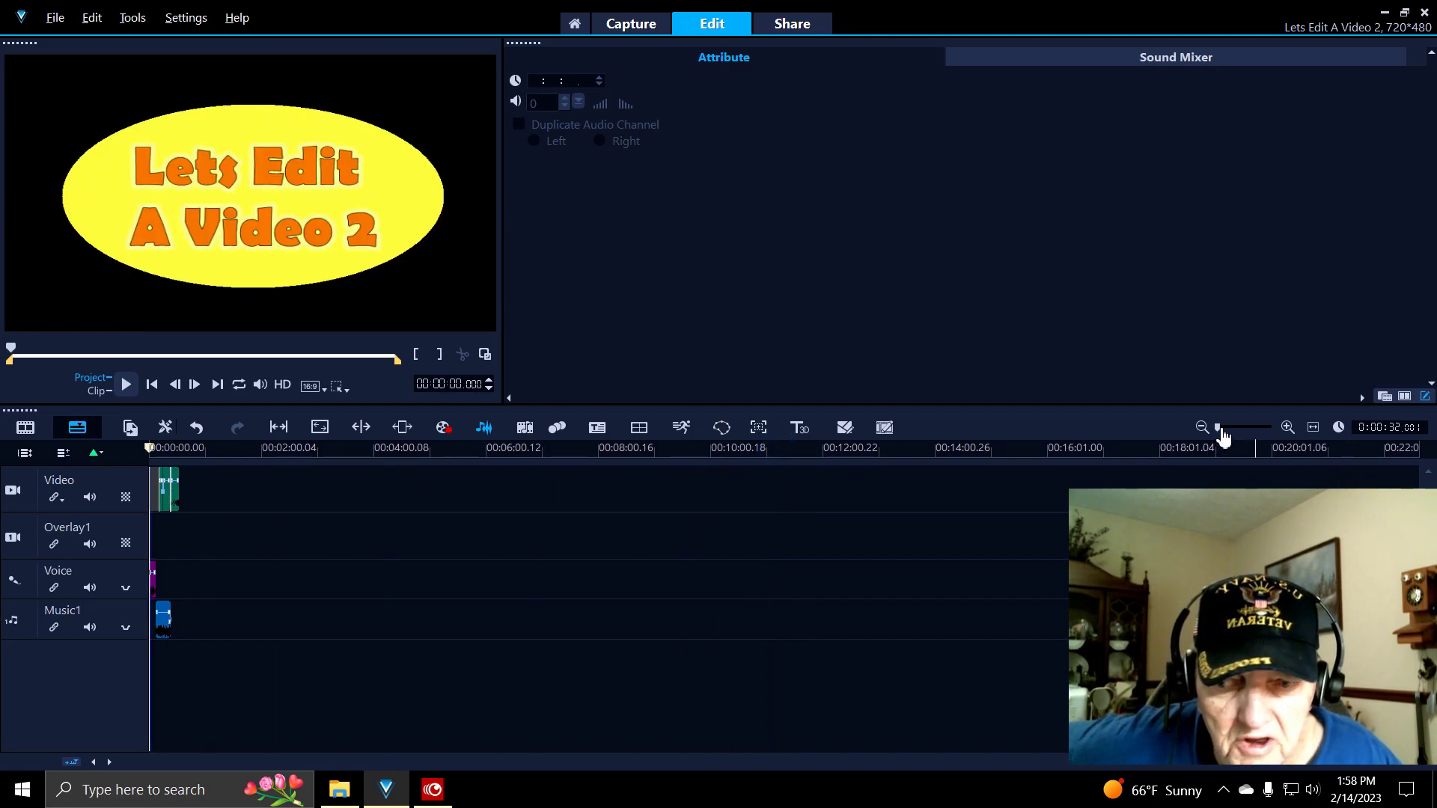
left_click_drag(1224, 437, 1229, 429)
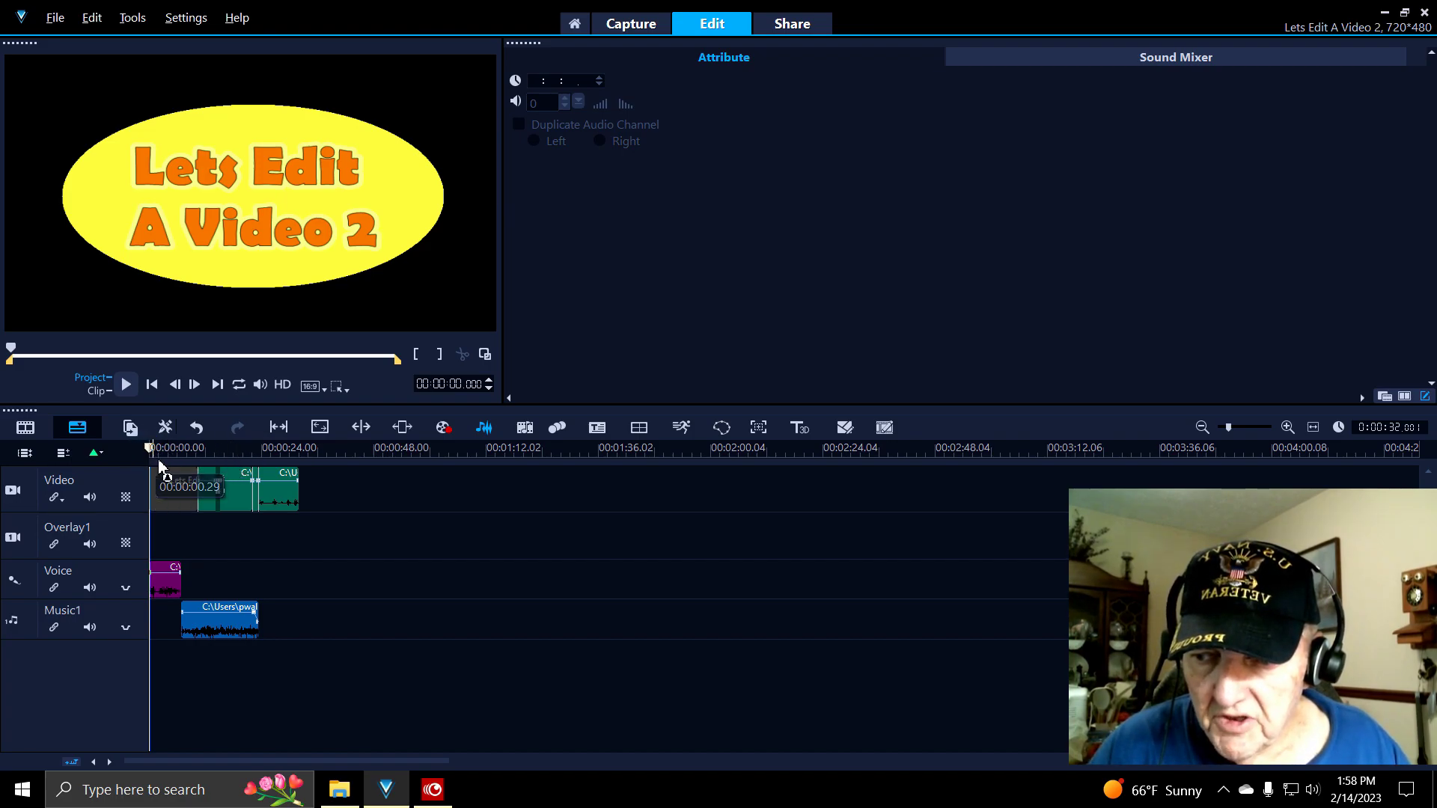
left_click_drag(166, 453, 1242, 515)
left_click_drag(1124, 515, 270, 533)
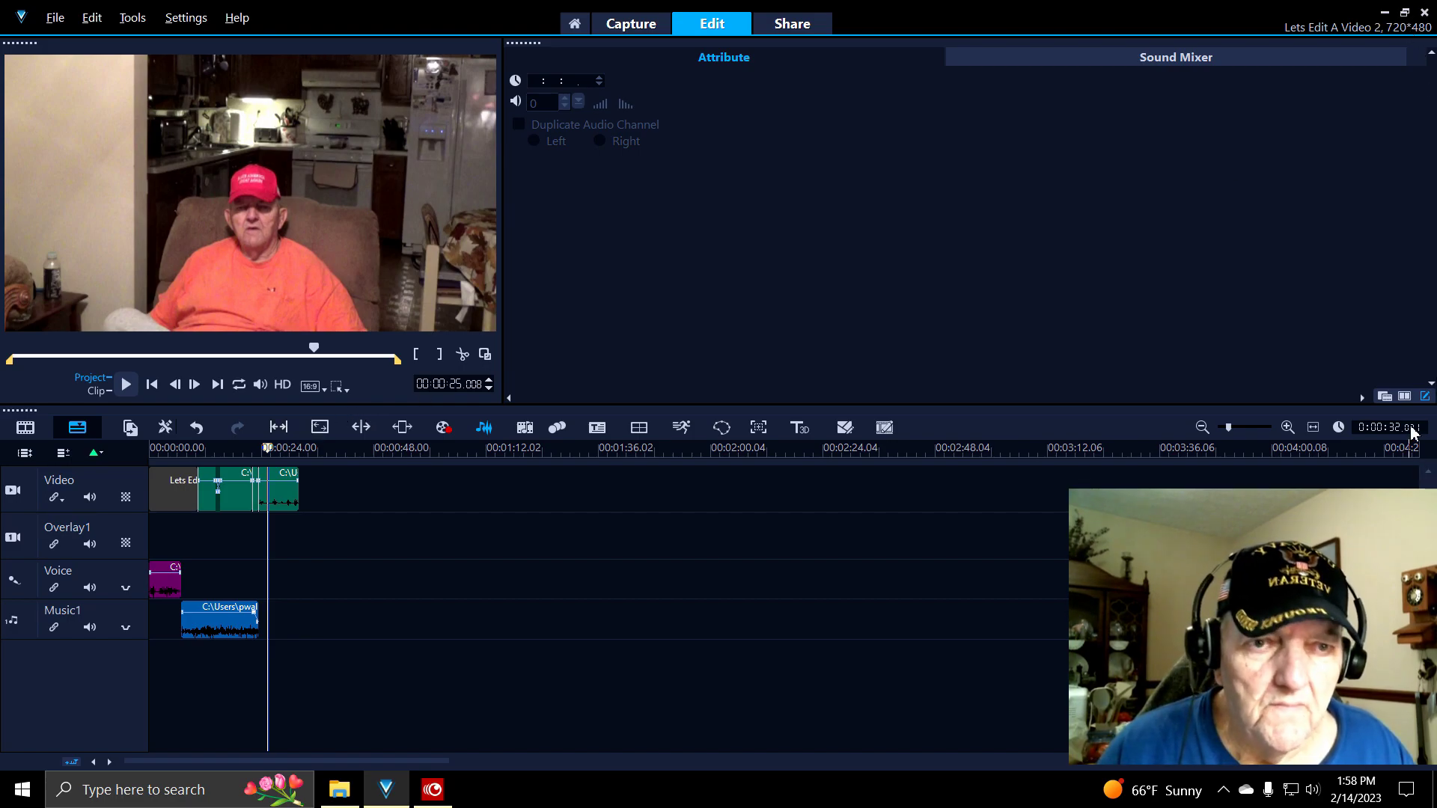
- In Share, choose MPEG-4 output with the MPEG-4 AVC (1920 x 1080, 30p, 15Mbps) profile
left_click(779, 26)
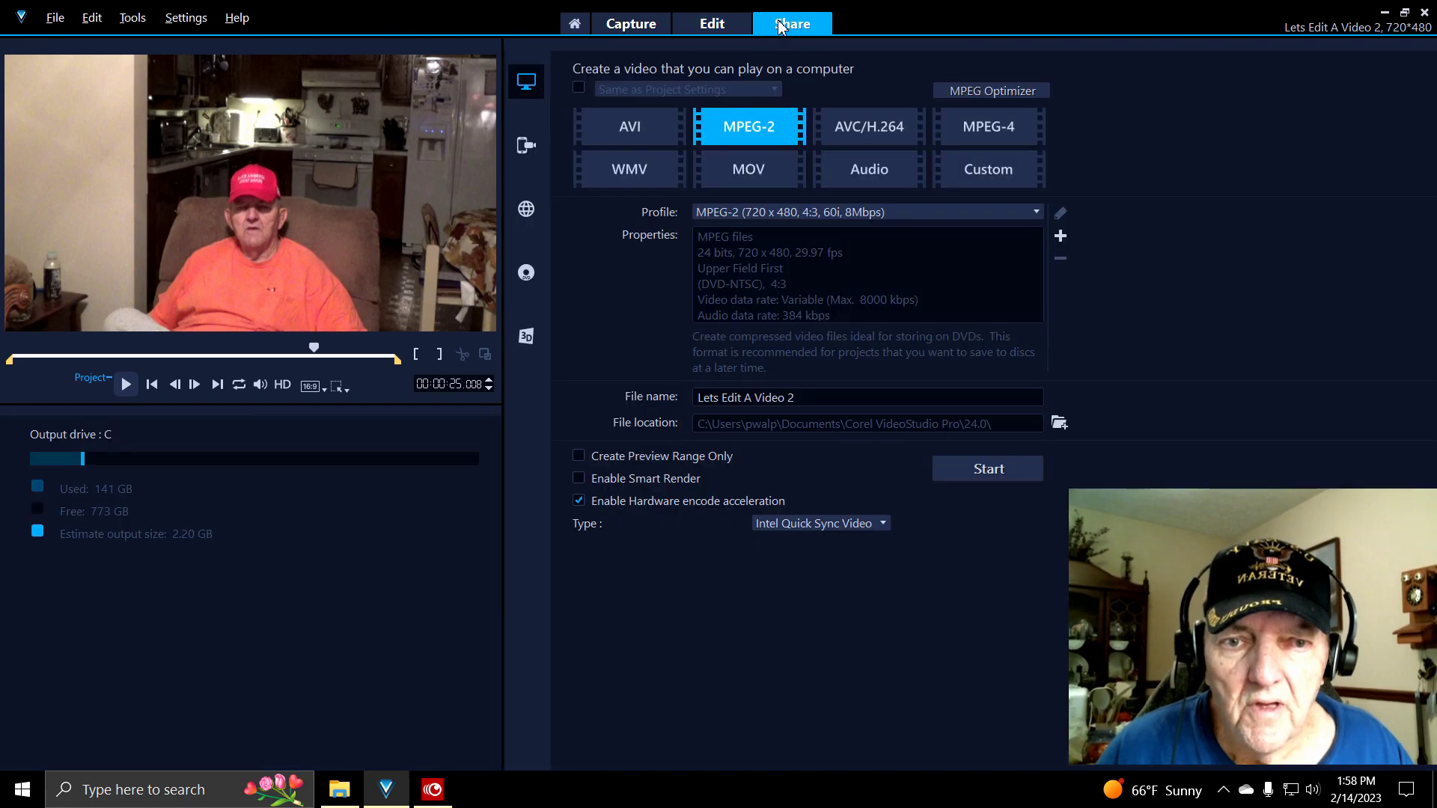
left_click(978, 136)
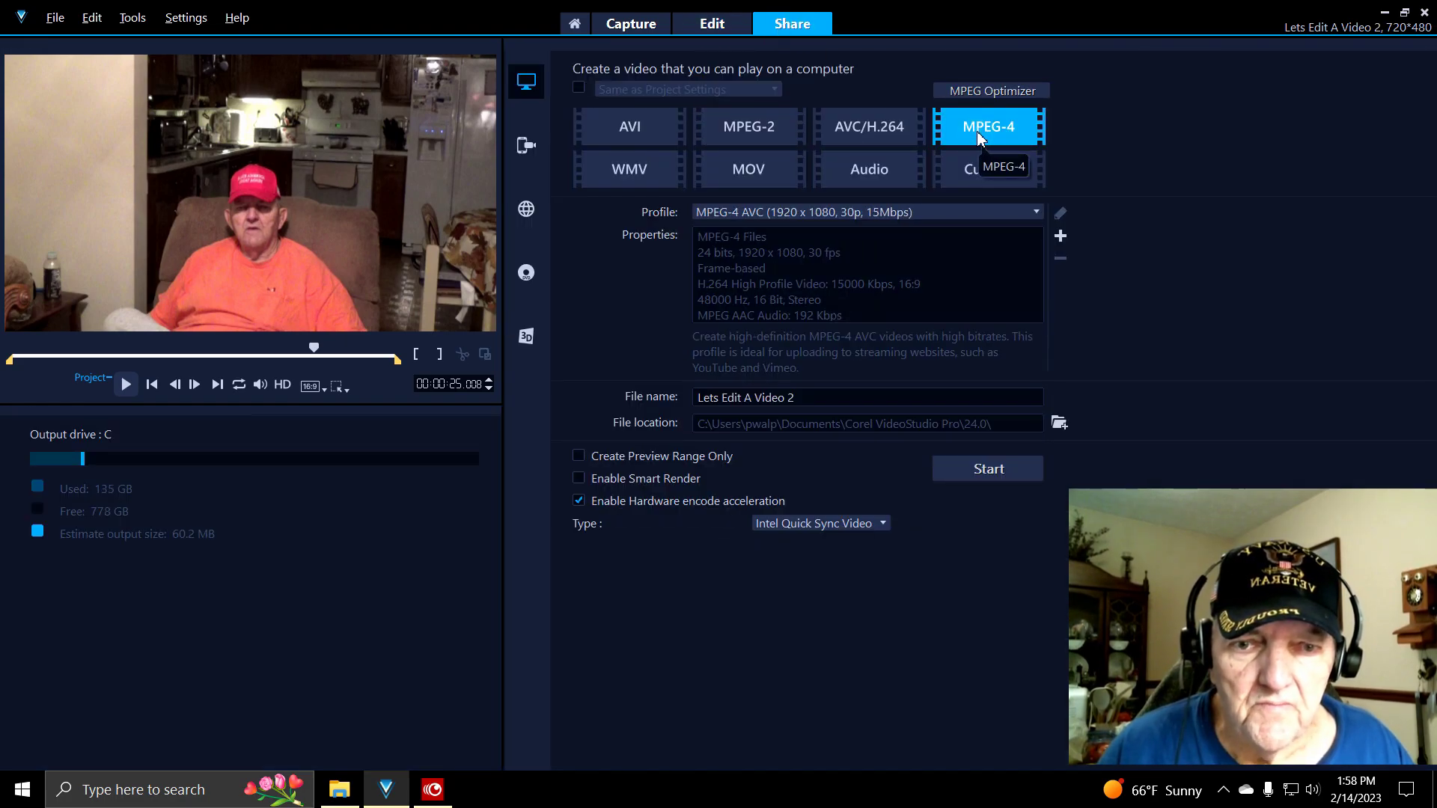
left_click(1037, 213)
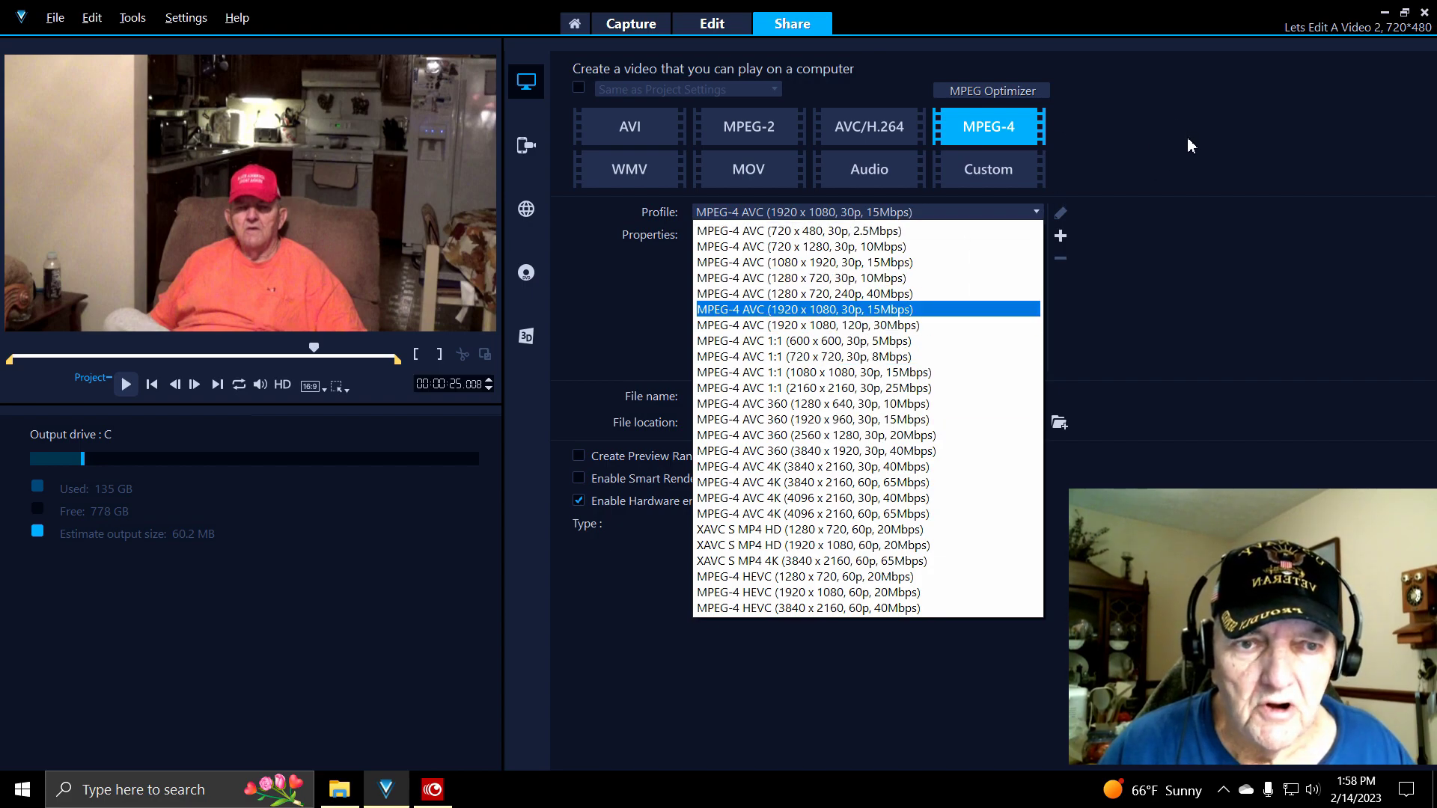
left_click(1203, 184)
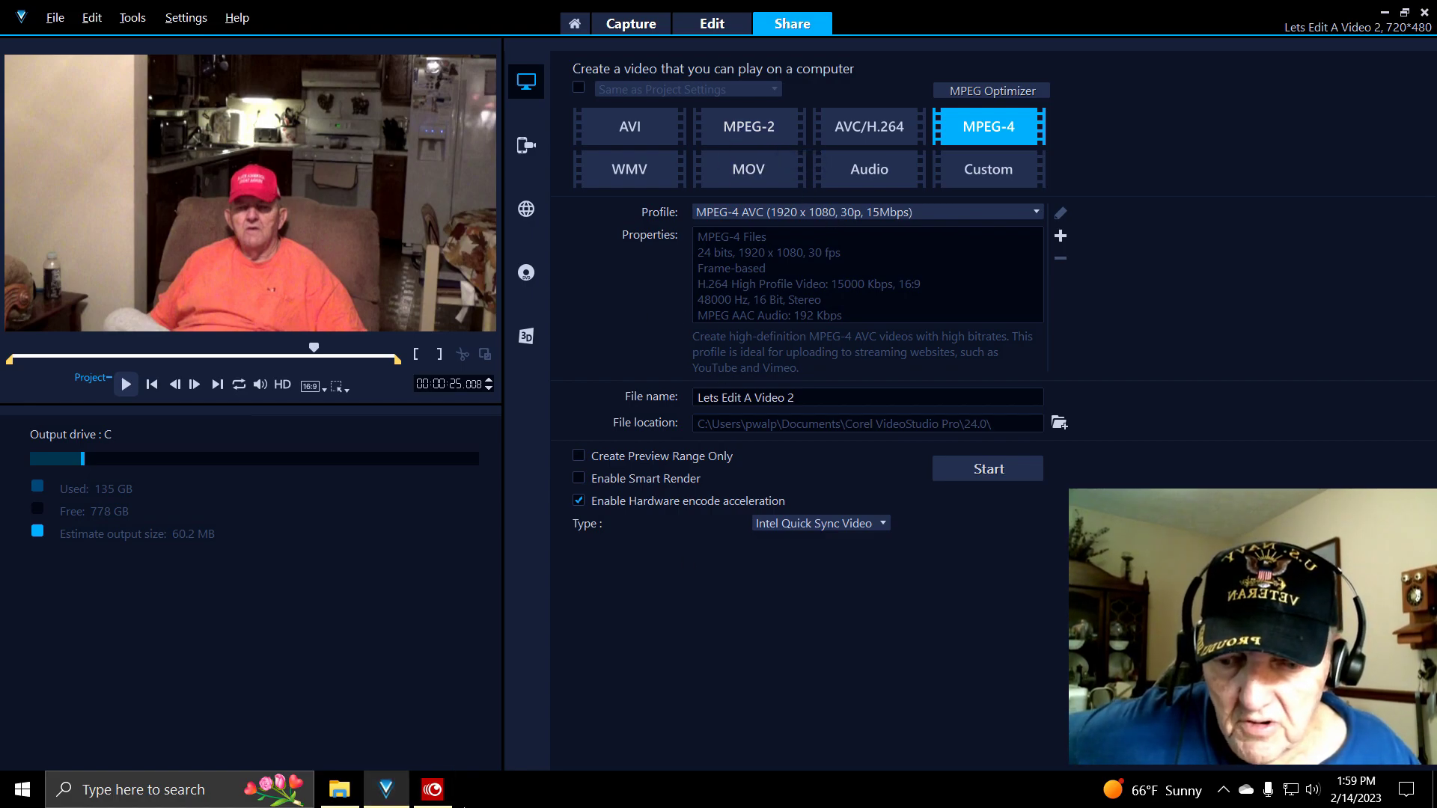
- Bring the MultiCam Capture Lite recorder window up from the taskbar
left_click(434, 799)
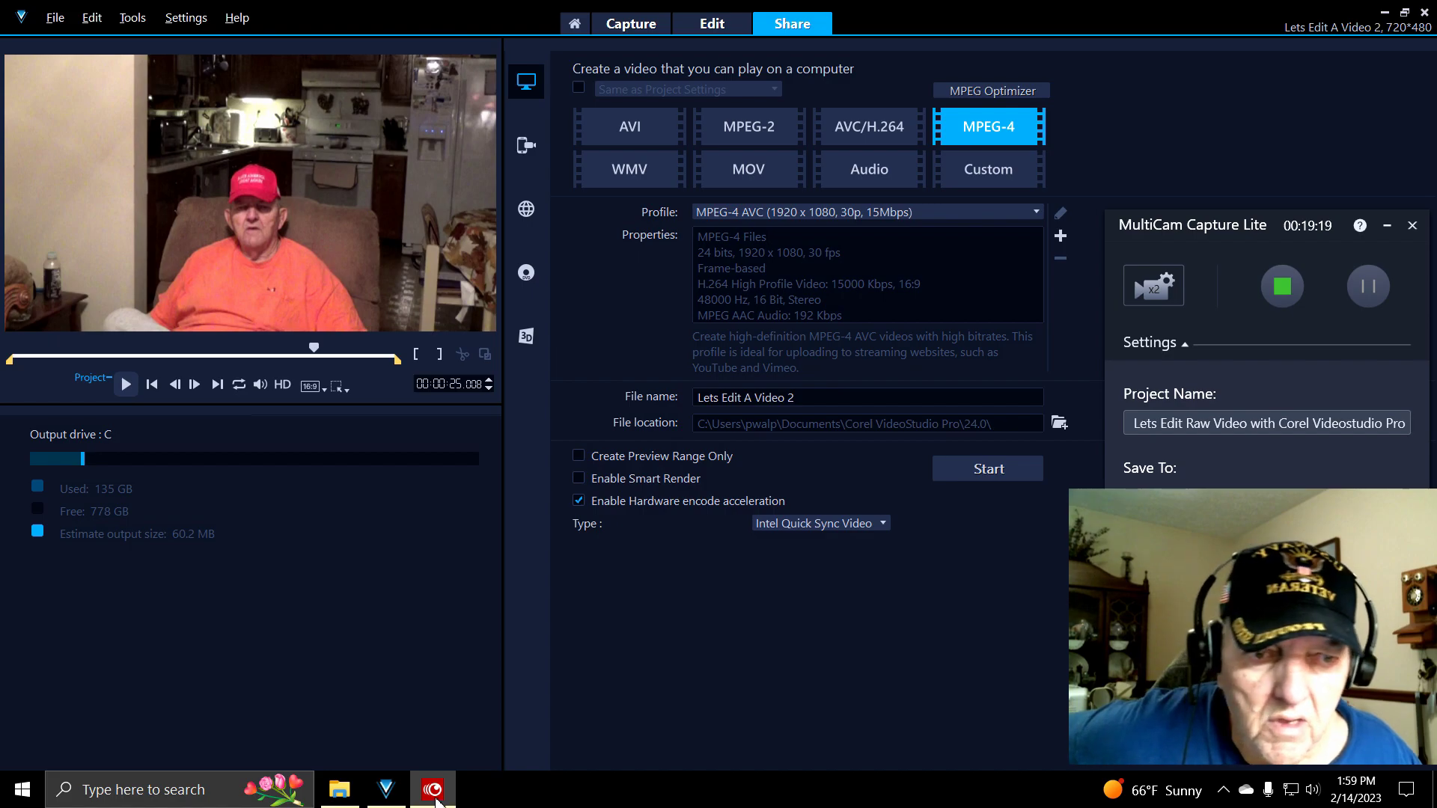